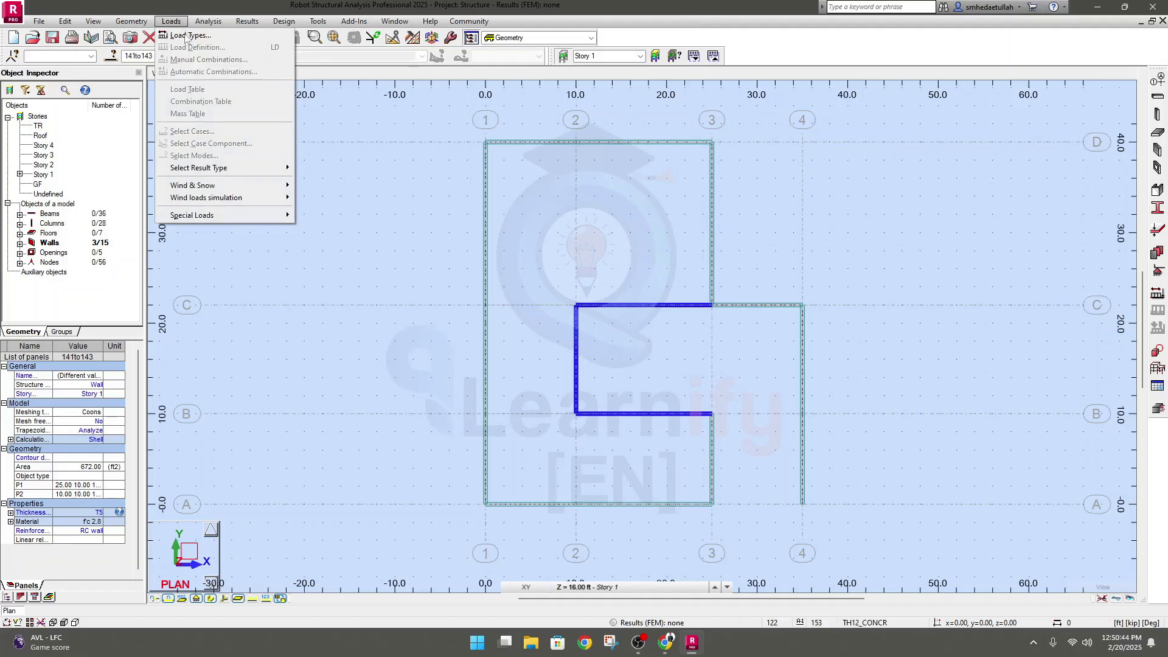
Open the load type definitions for the structure
left_click(187, 37)
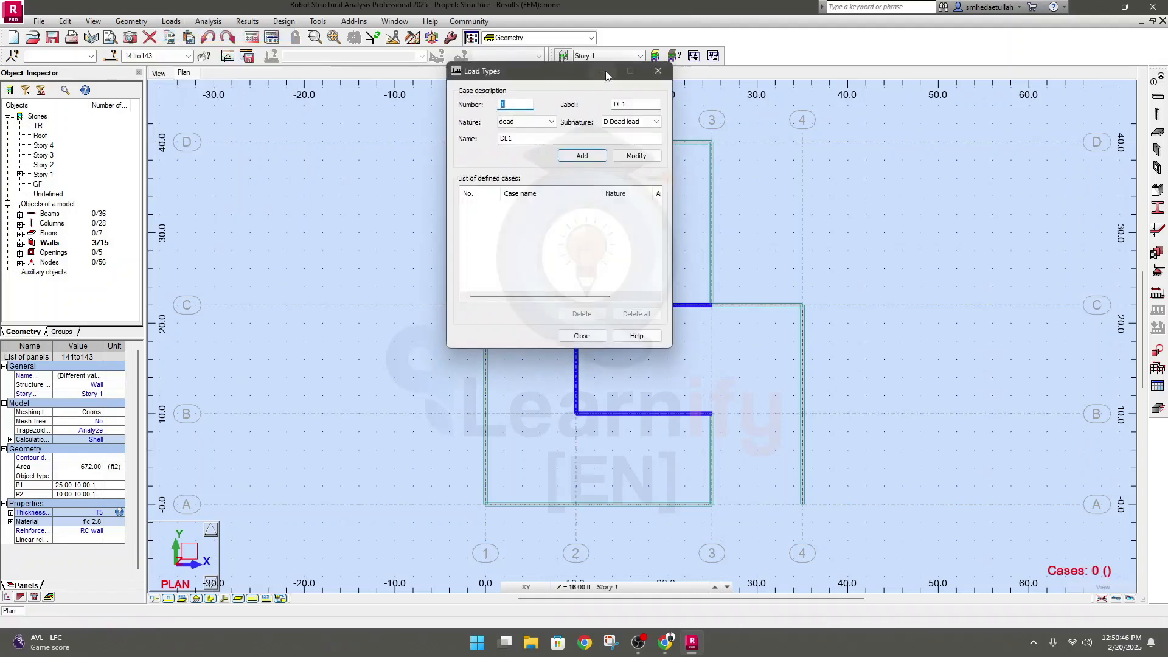
left_click_drag(562, 78, 578, 223)
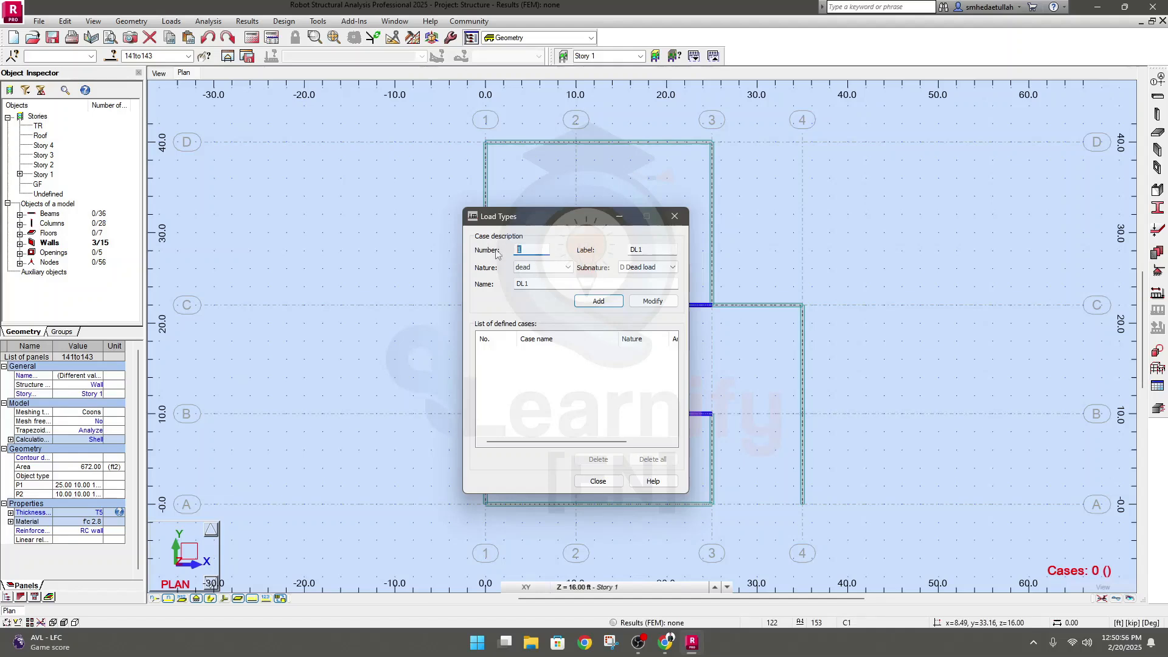
double_click(637, 250)
left_click(554, 287)
key("shift+Left")
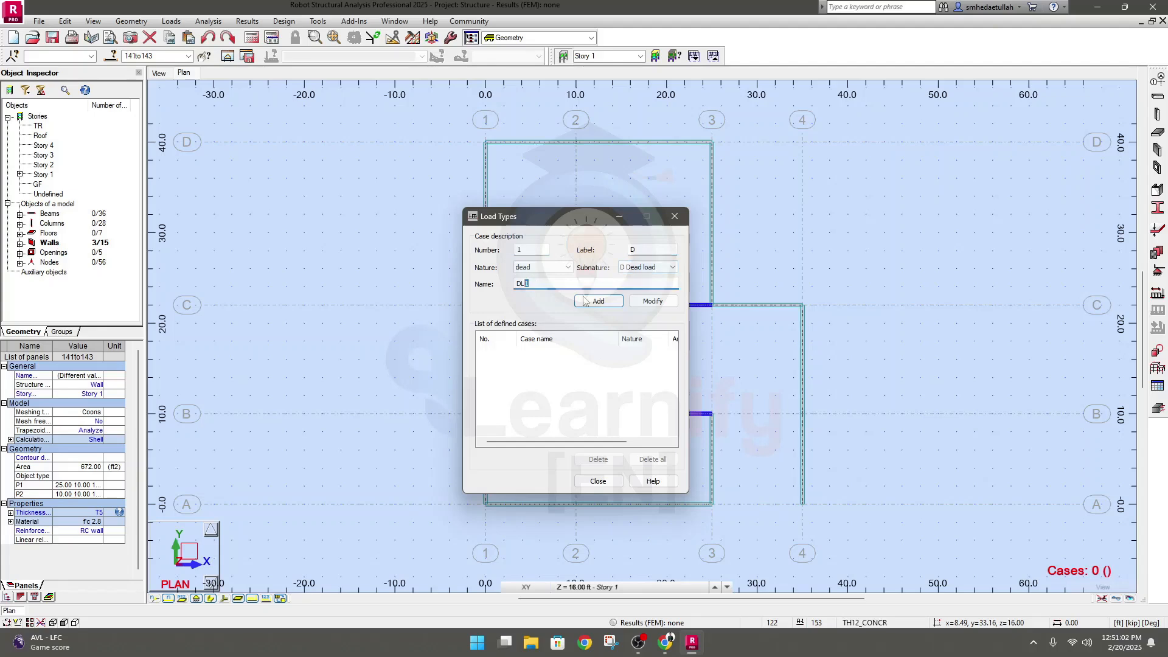
key("BackSpace")
left_click(568, 268)
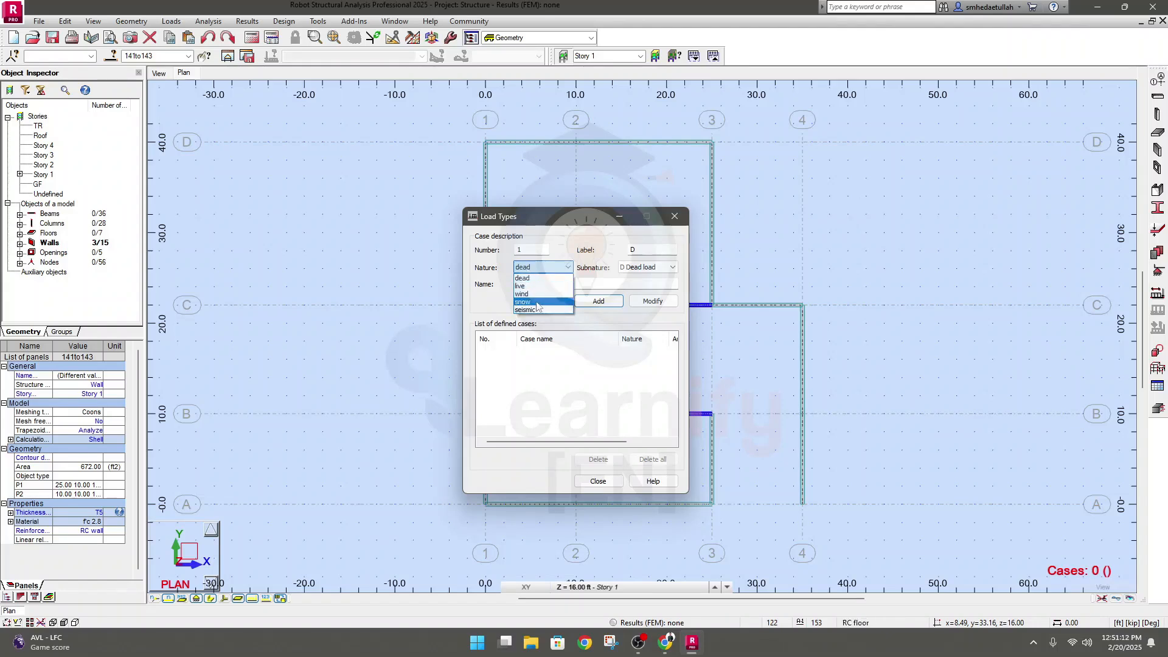
left_click(540, 278)
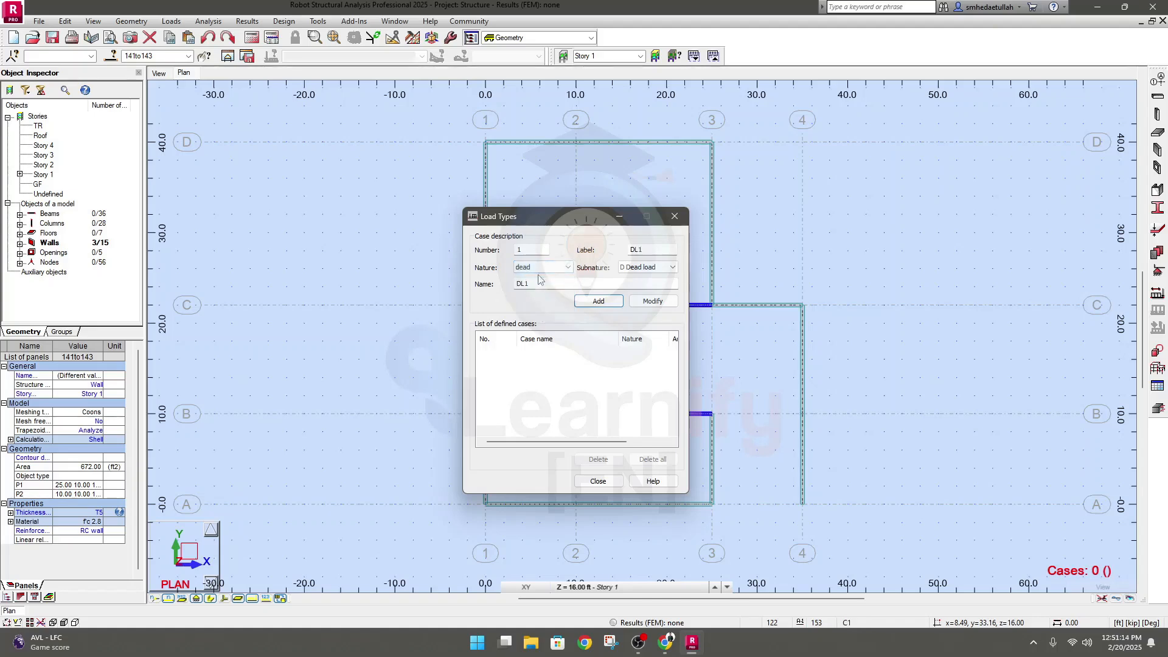
Review the available load natures, including live, wind, snow and seismic, together with the subnature options they offer
left_click(635, 269)
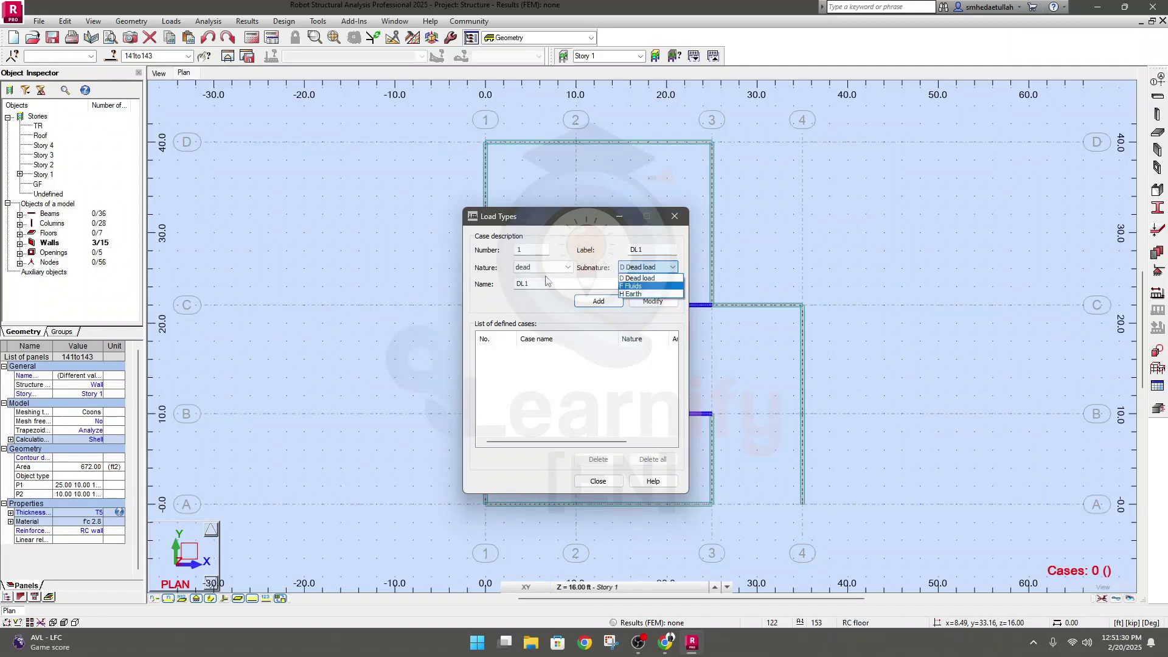
left_click(545, 268)
left_click(544, 267)
left_click(528, 286)
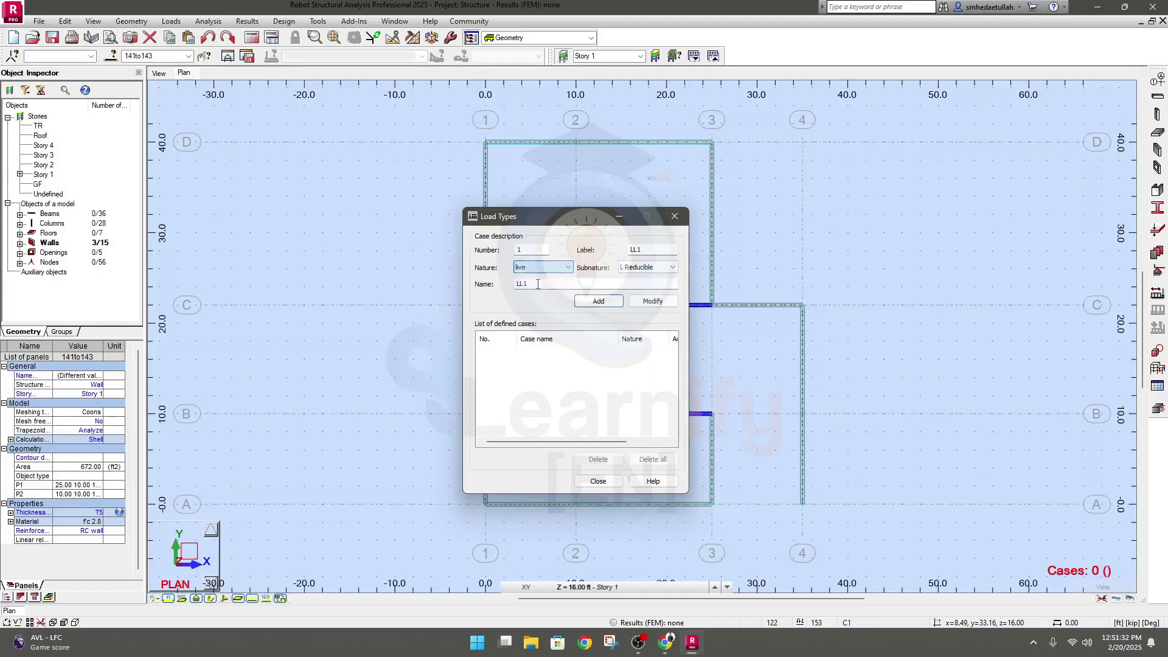
left_click(659, 269)
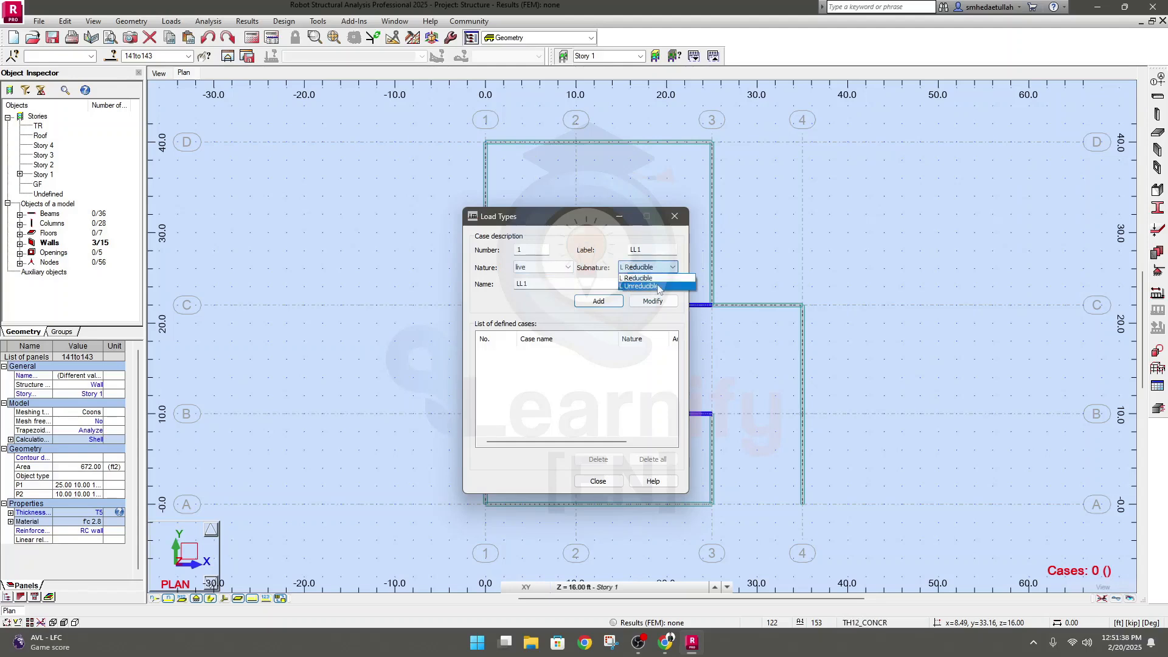
left_click(543, 268)
left_click(543, 268)
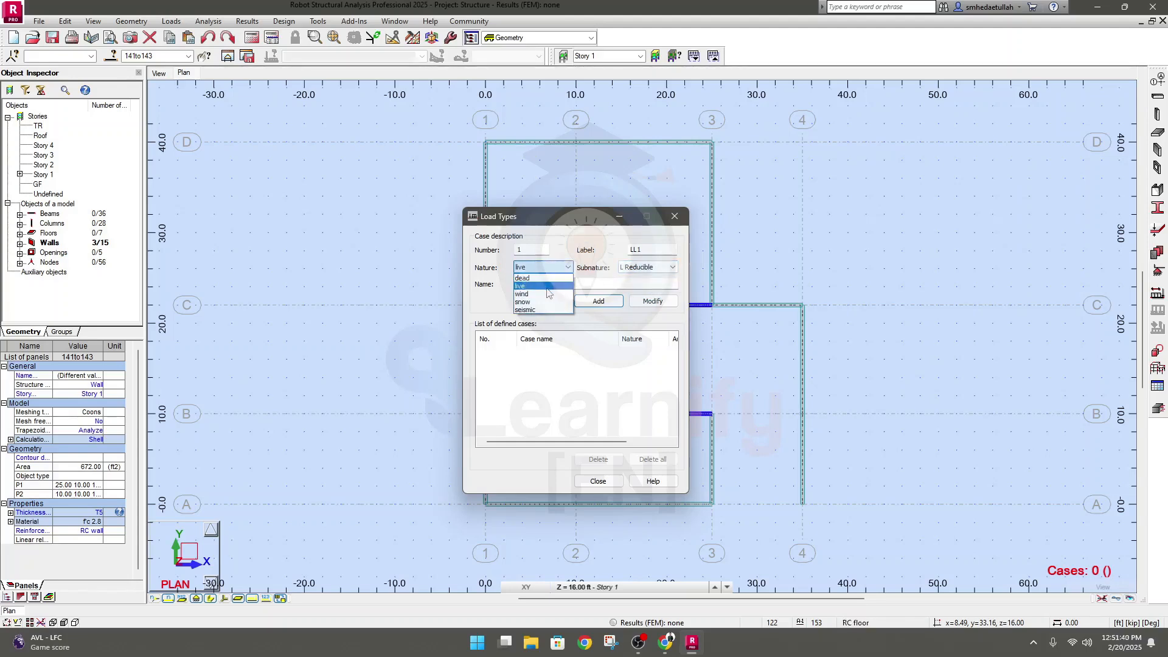
left_click(549, 293)
left_click(548, 268)
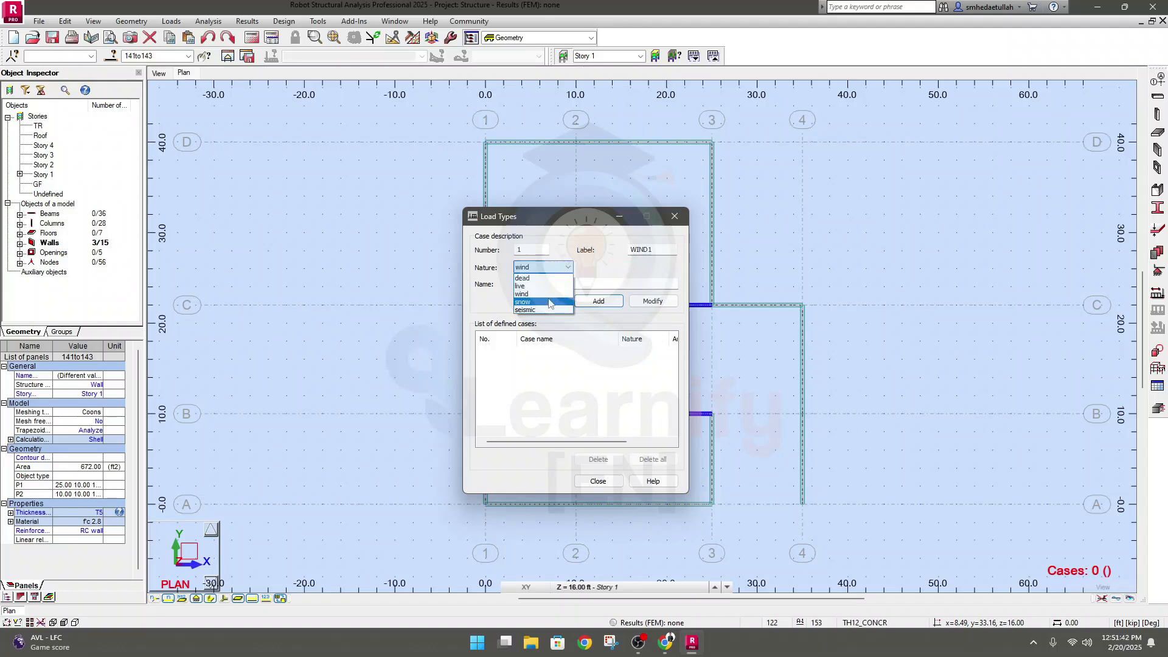
left_click(549, 302)
left_click(649, 268)
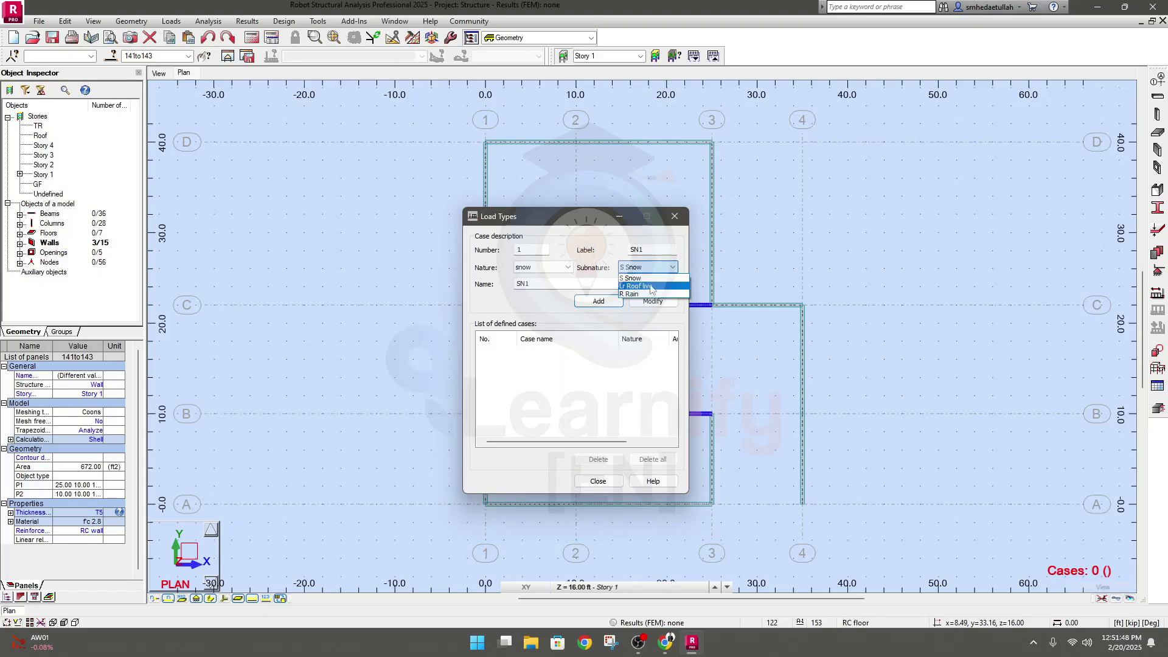
left_click(568, 270)
left_click(569, 270)
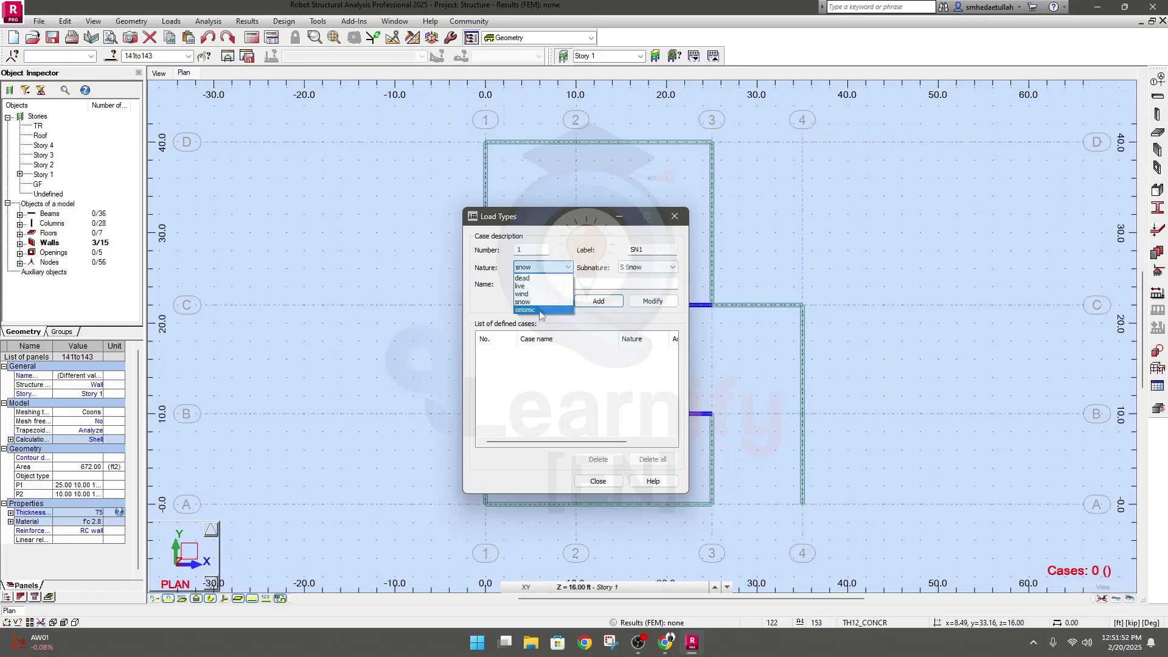
left_click(539, 310)
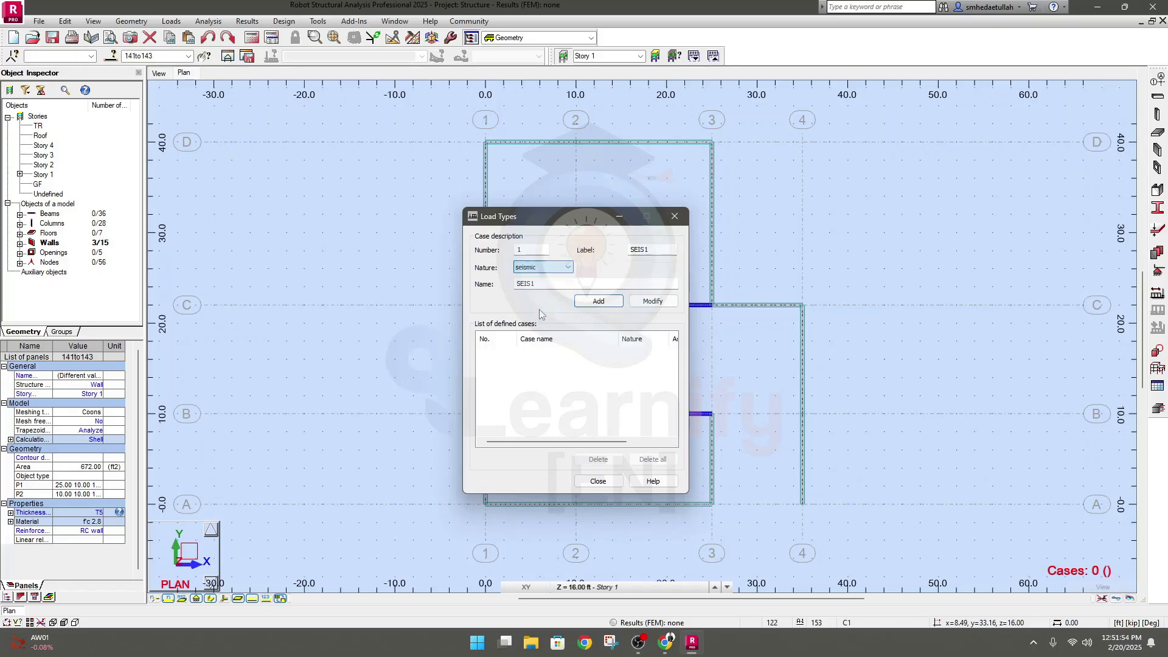
Add a load case of dead nature with the Dead load subnature, using DL as both label and name
left_click(555, 268)
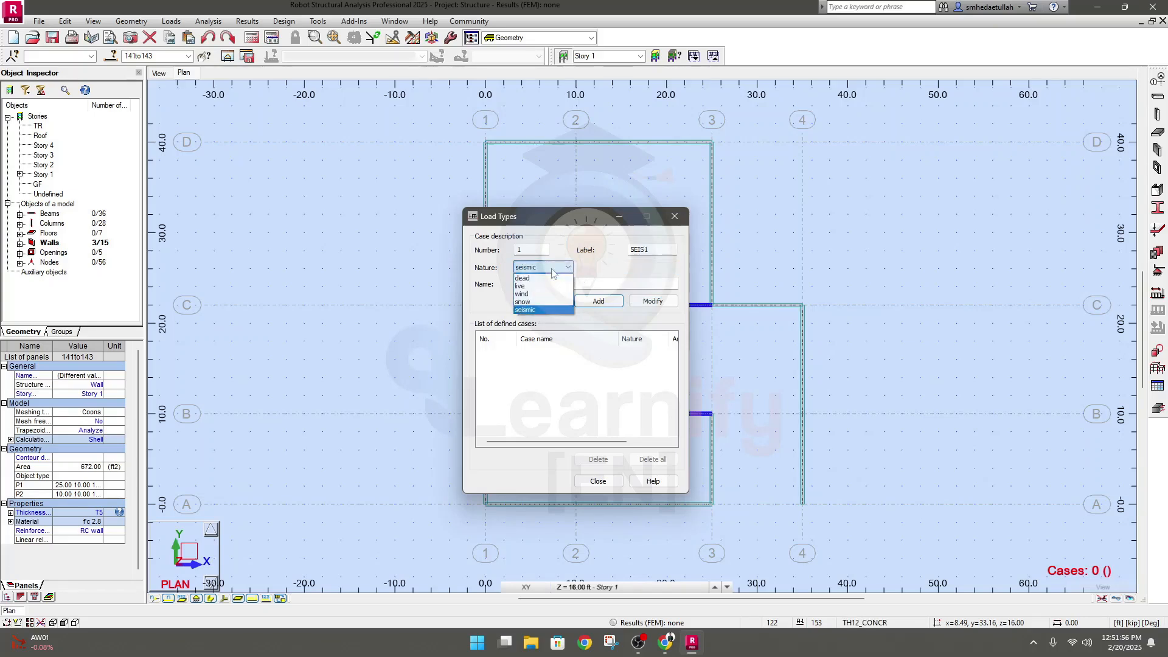
left_click(551, 276)
left_click(643, 267)
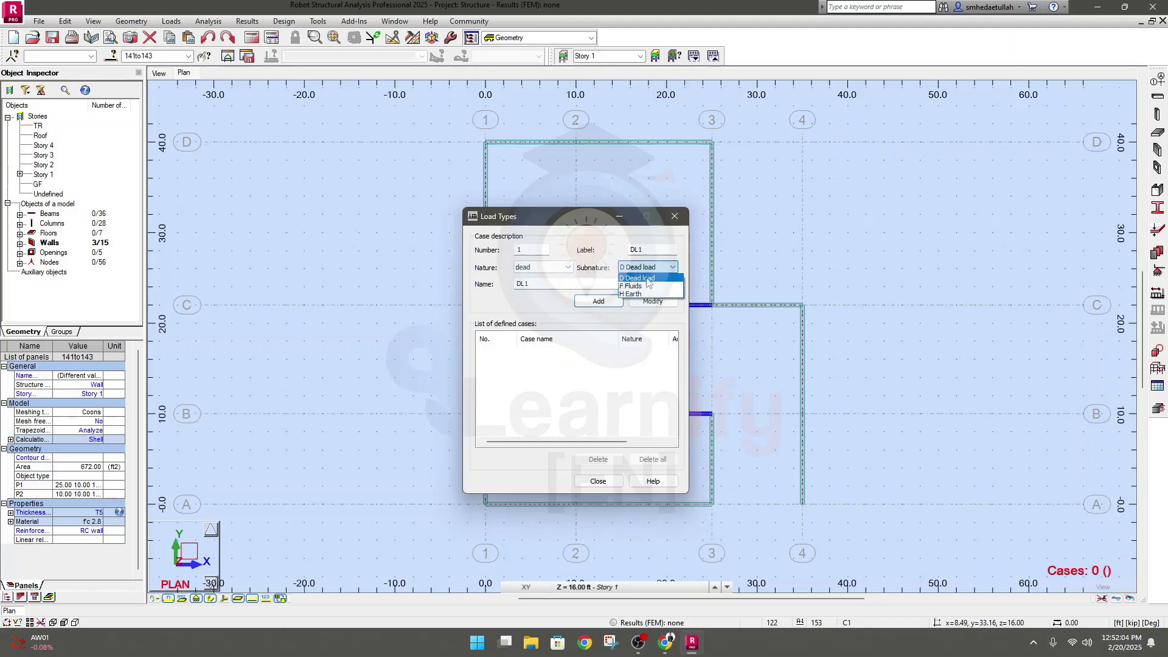
left_click(648, 280)
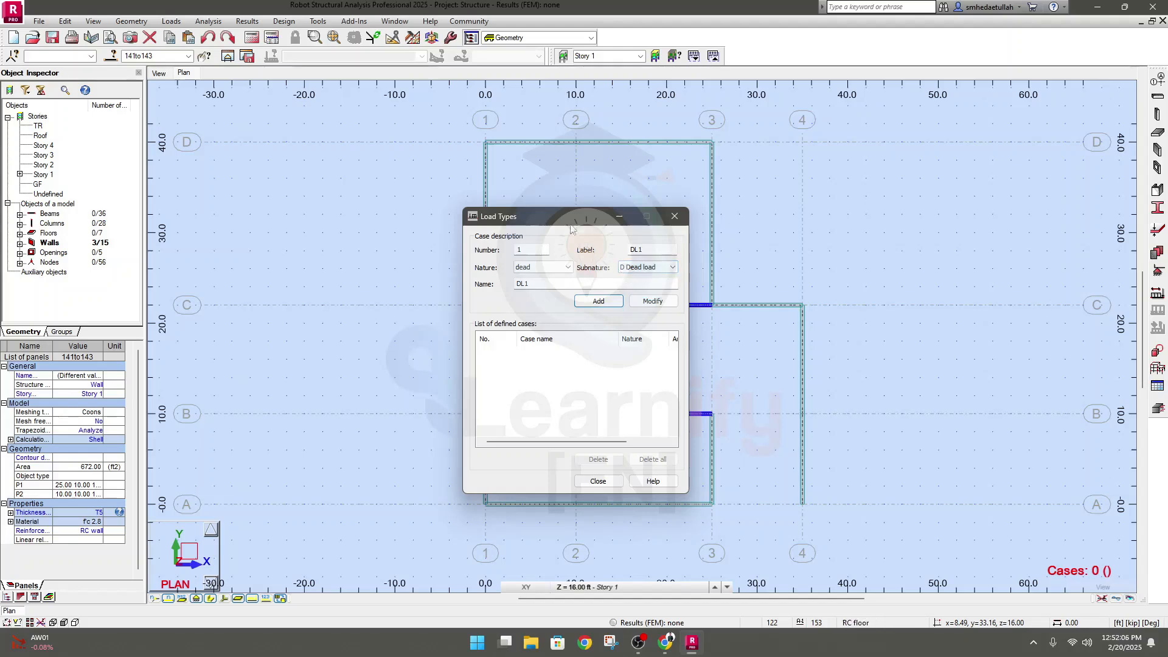
left_click(646, 250)
key("BackSpace")
left_click(540, 286)
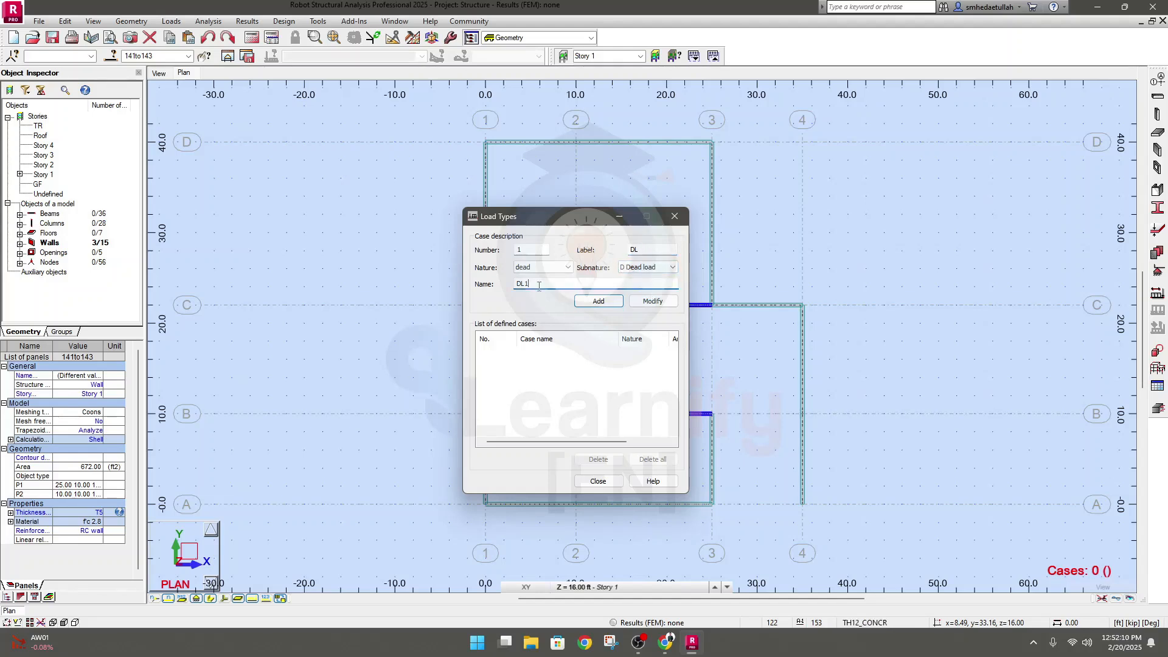
key("BackSpace")
left_click(598, 302)
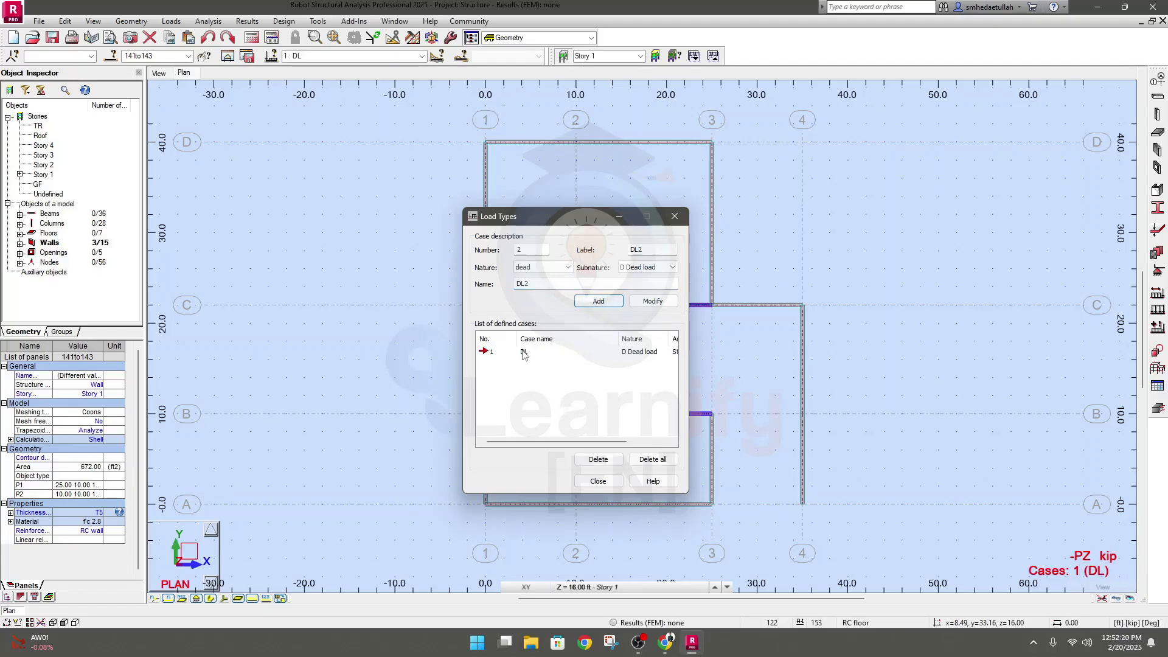
Check the analysis type of the DL case in the list of defined cases
left_click_drag(537, 442, 607, 437)
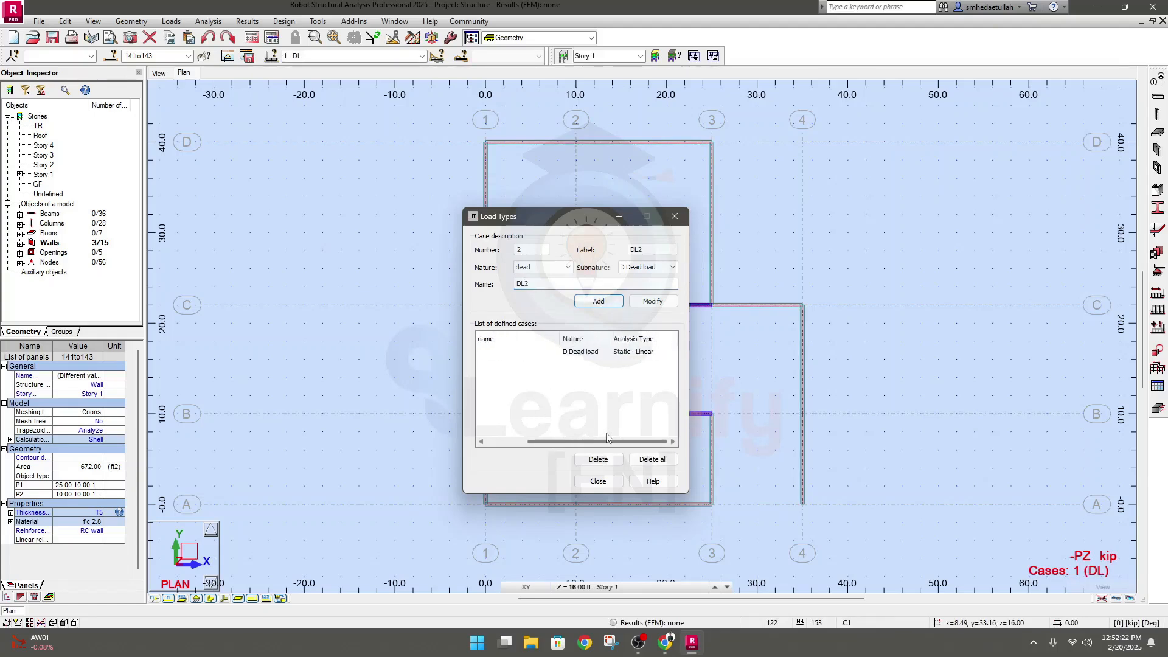
left_click(624, 354)
left_click_drag(569, 443, 527, 443)
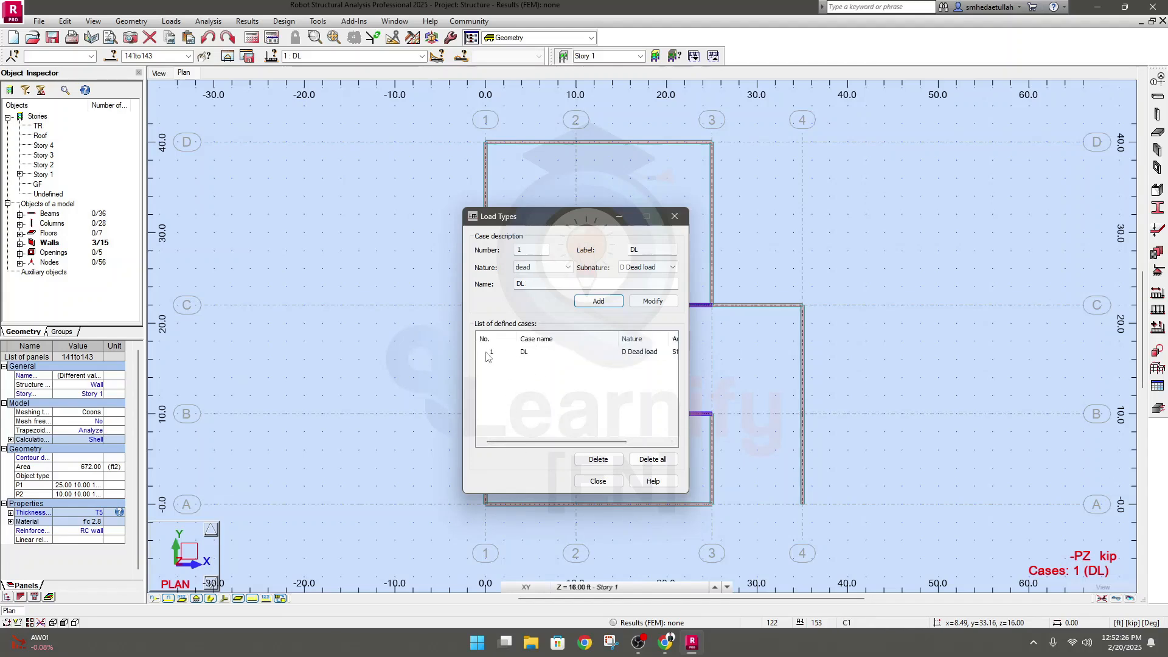
Rename the DL load case as DL.SW
left_click(648, 302)
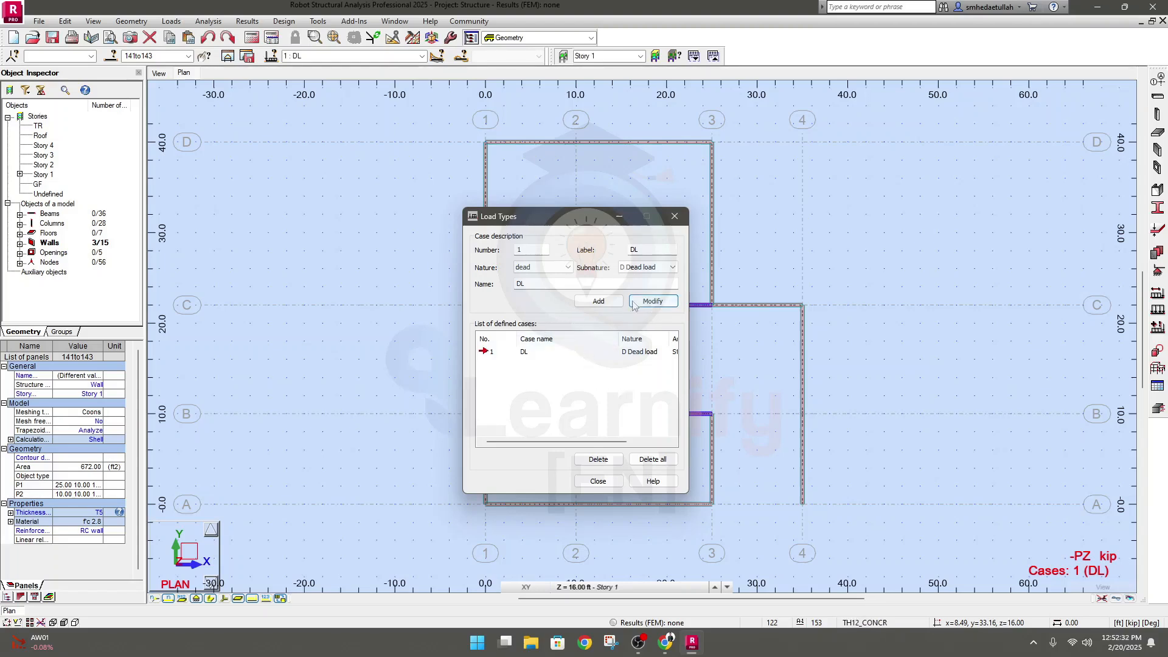
left_click(555, 284)
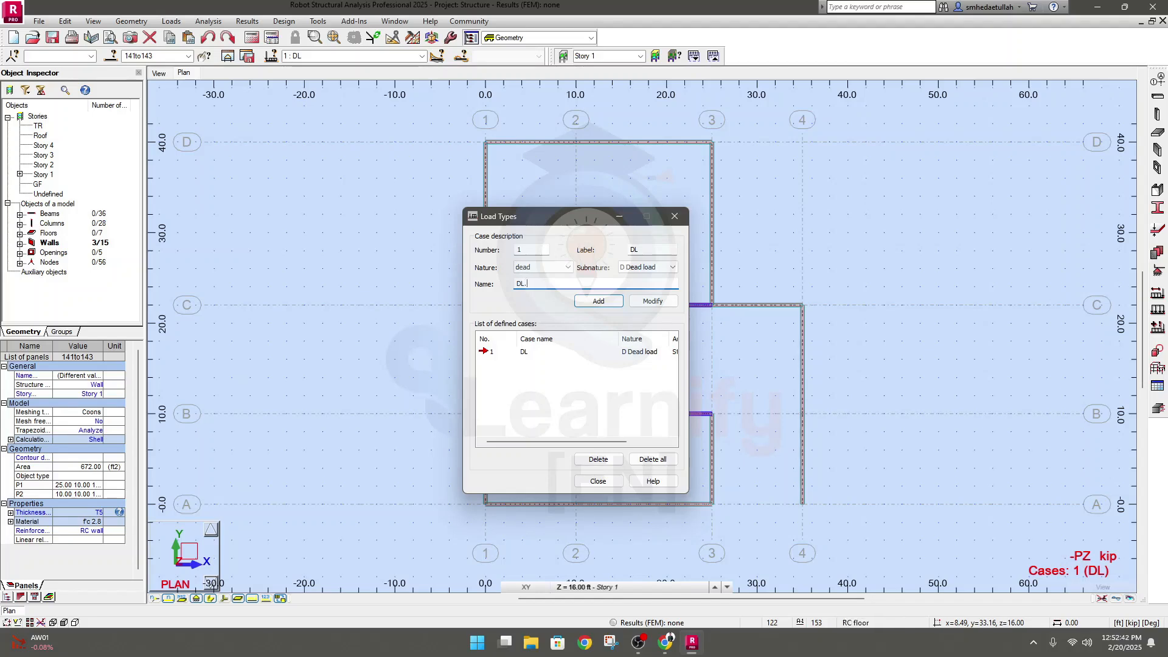
type("W")
left_click(641, 304)
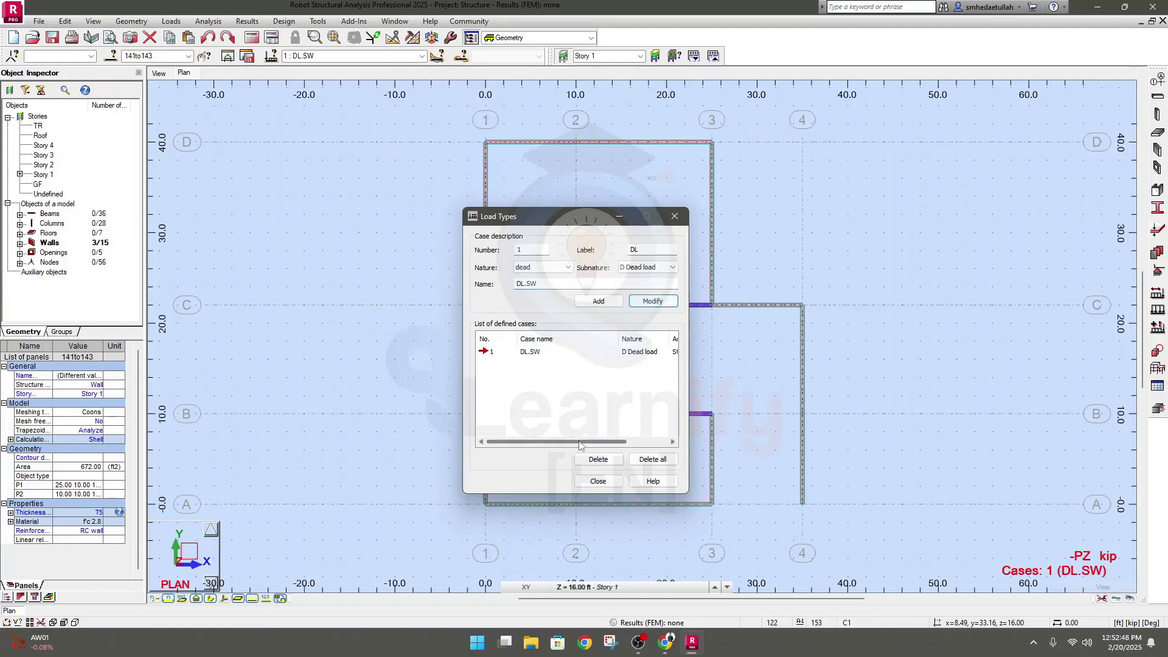
Add a second dead load case named DL.FF, based on the DL.SW case
left_click_drag(577, 442, 523, 444)
left_click_drag(538, 284, 528, 285)
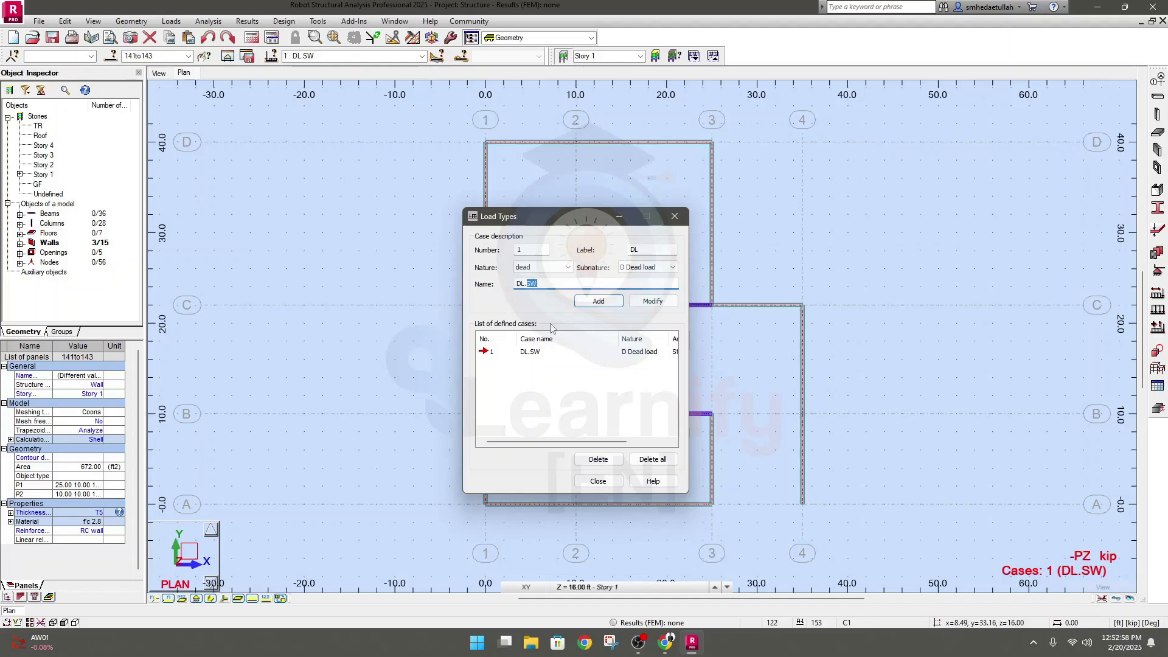
type("FF")
left_click(593, 301)
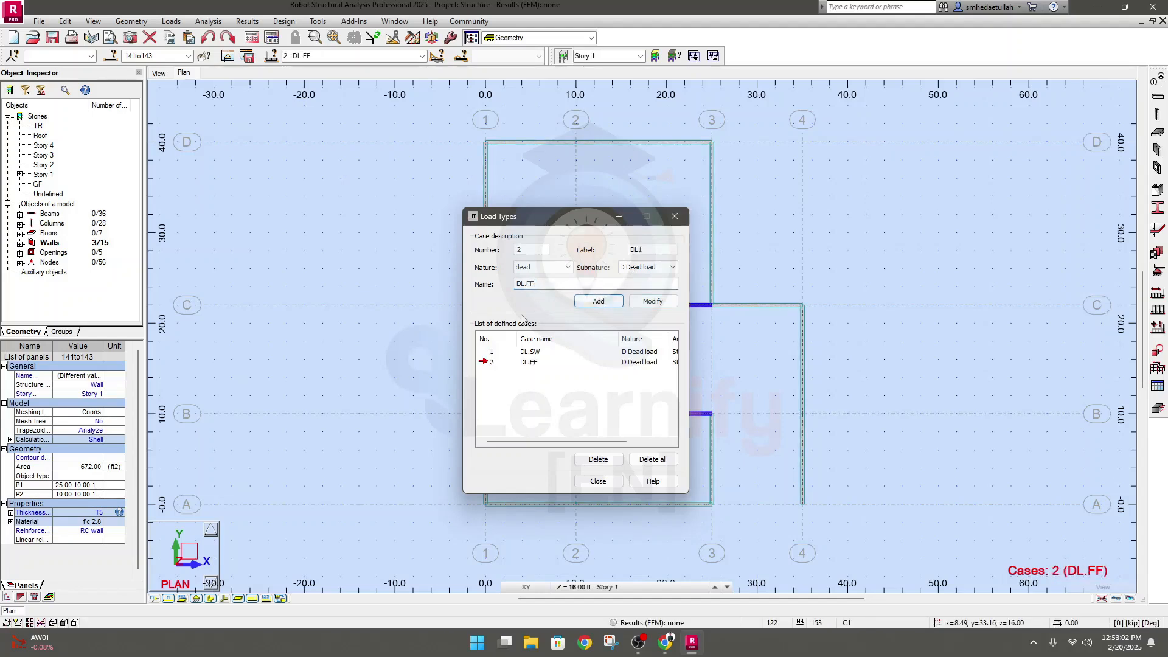
double_click(530, 284)
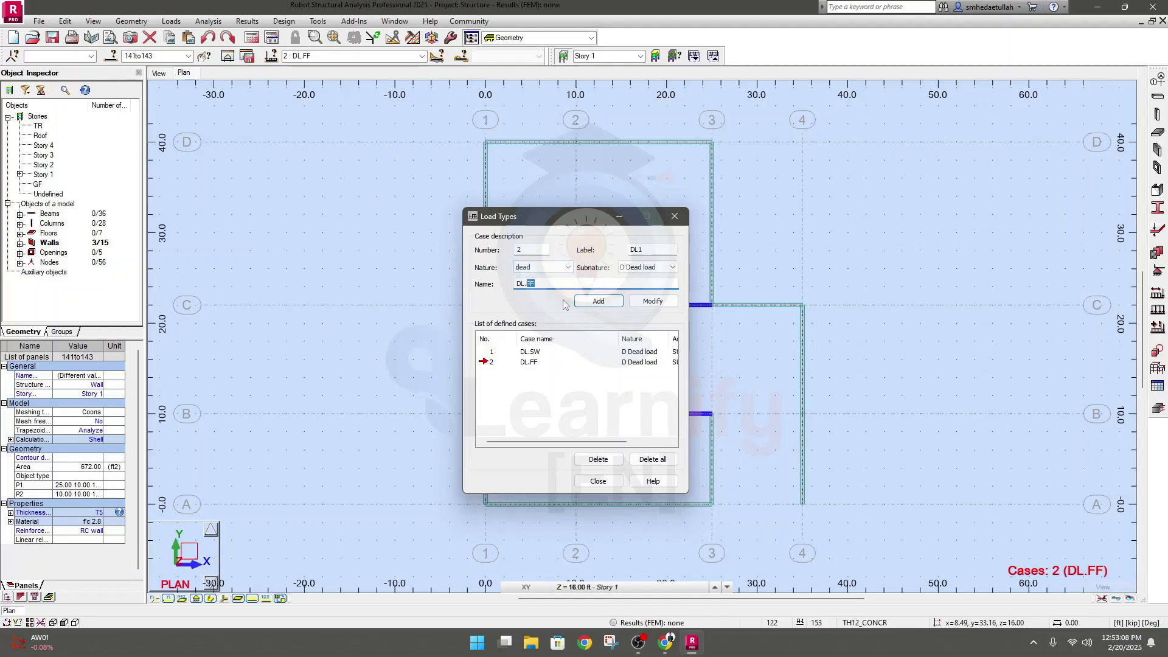
key("BackSpace")
left_click(535, 362)
left_click(538, 361)
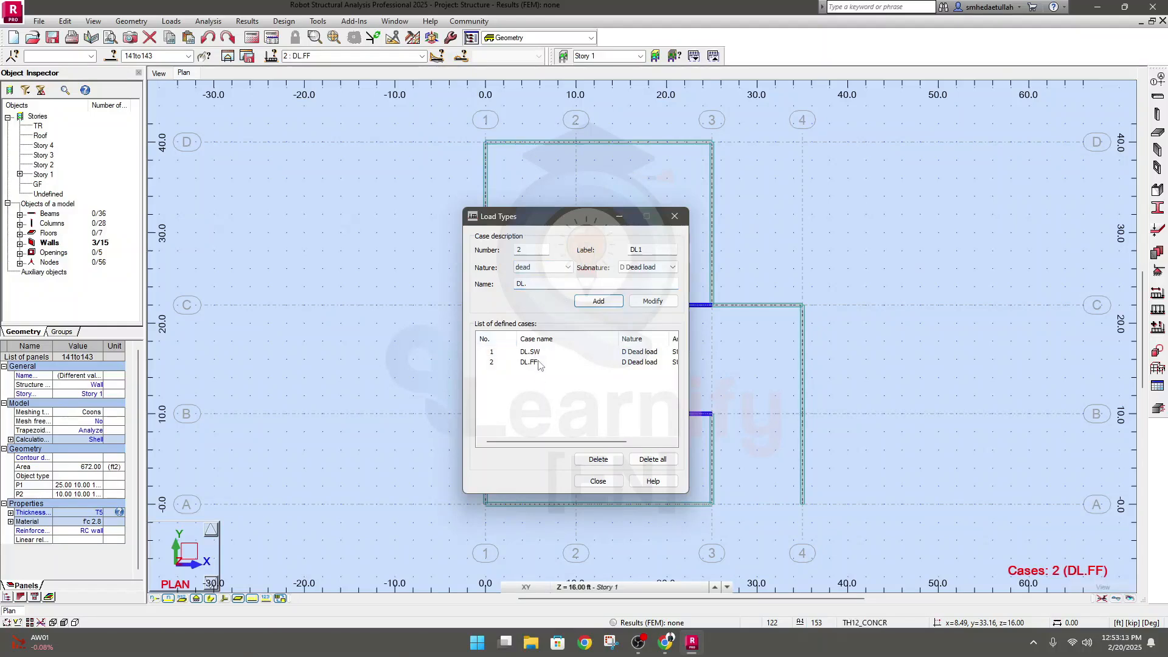
left_click(492, 352)
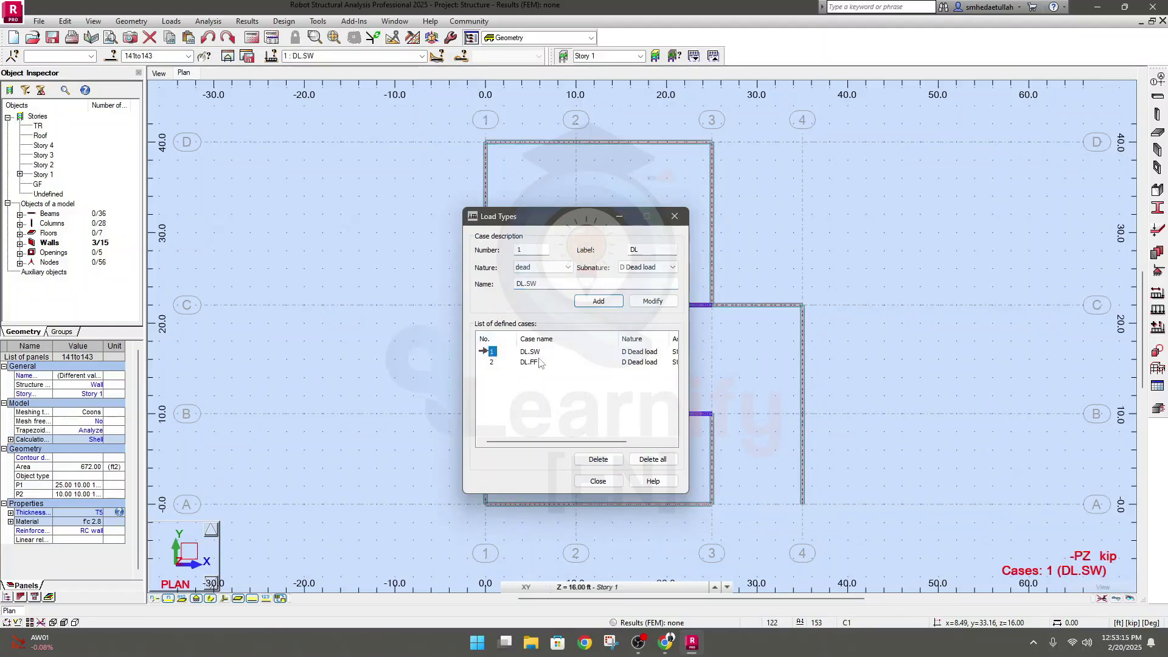
left_click(491, 362)
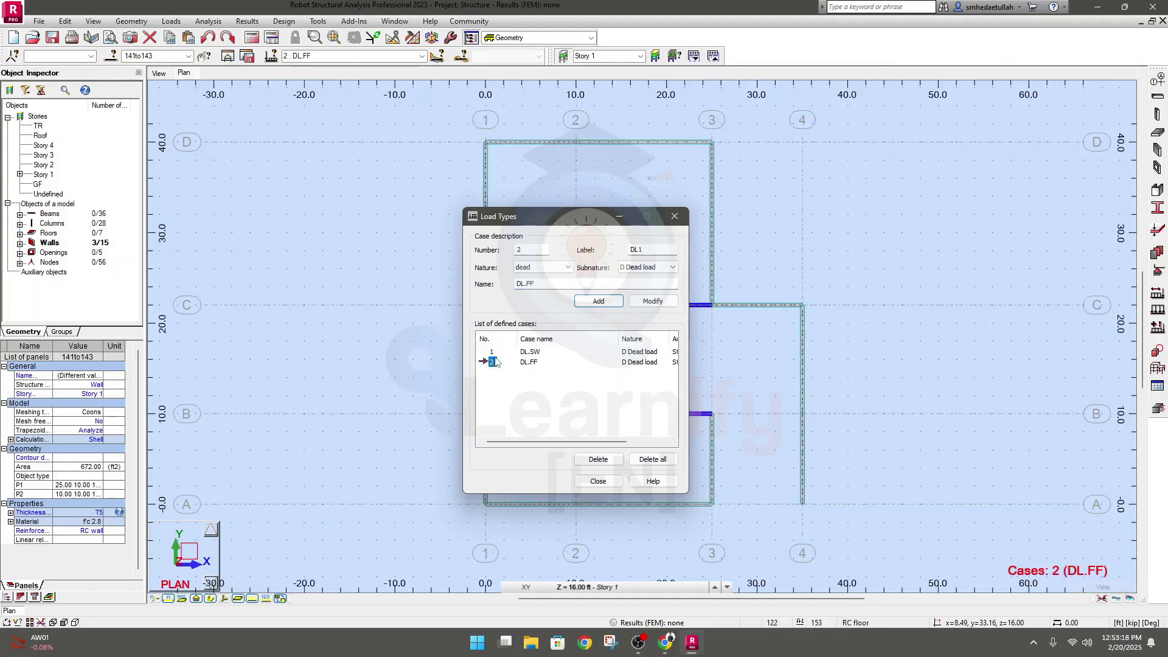
left_click(493, 353)
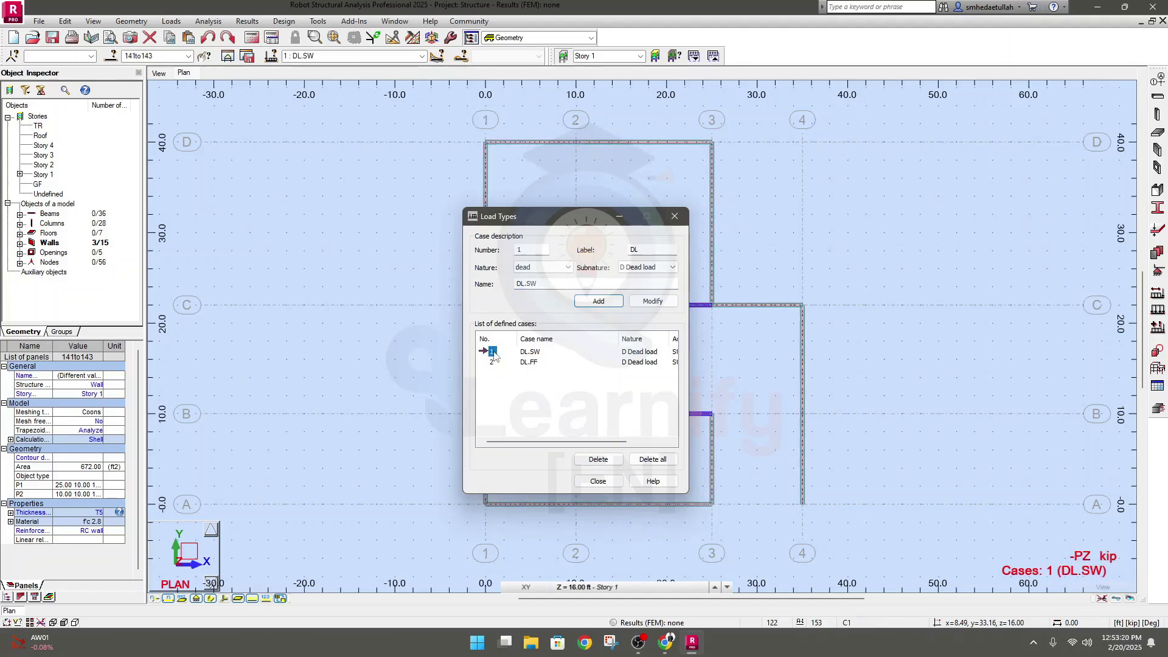
Add a third dead load case named DL.PW, based on the DL.FF case
left_click(493, 361)
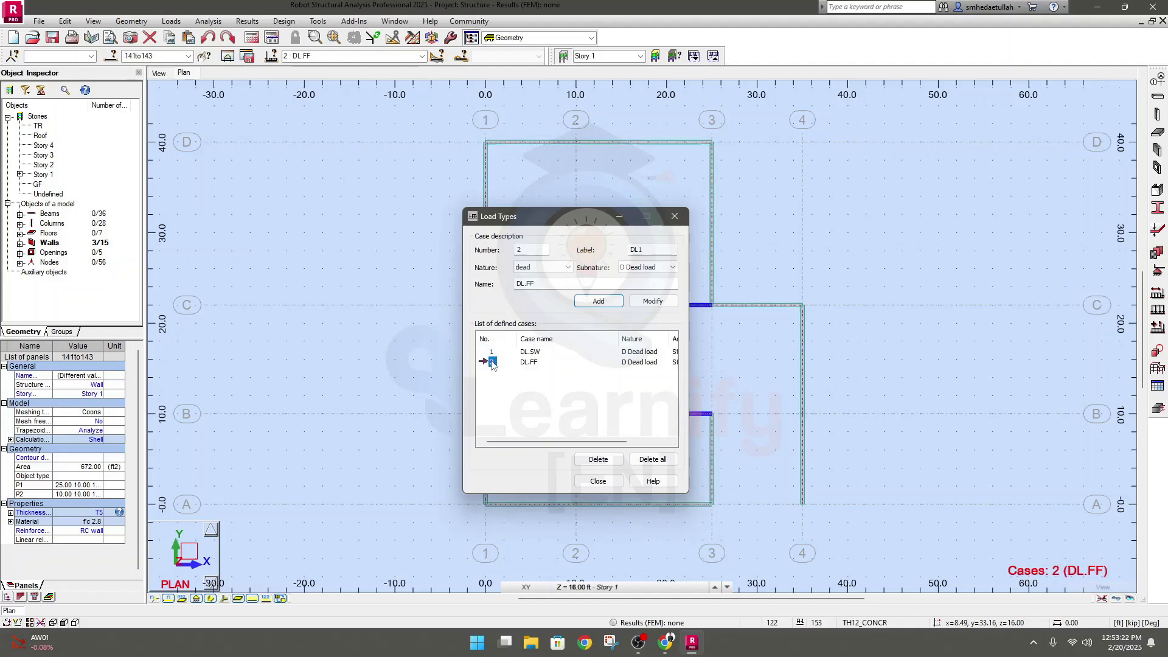
left_click(531, 284)
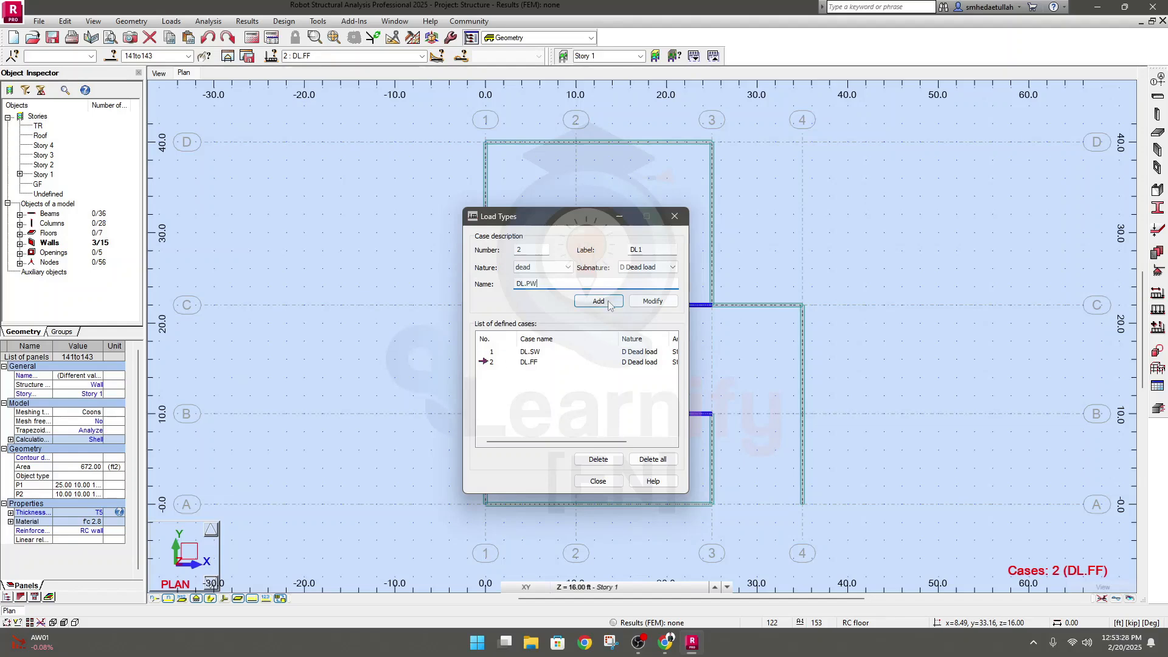
left_click(581, 303)
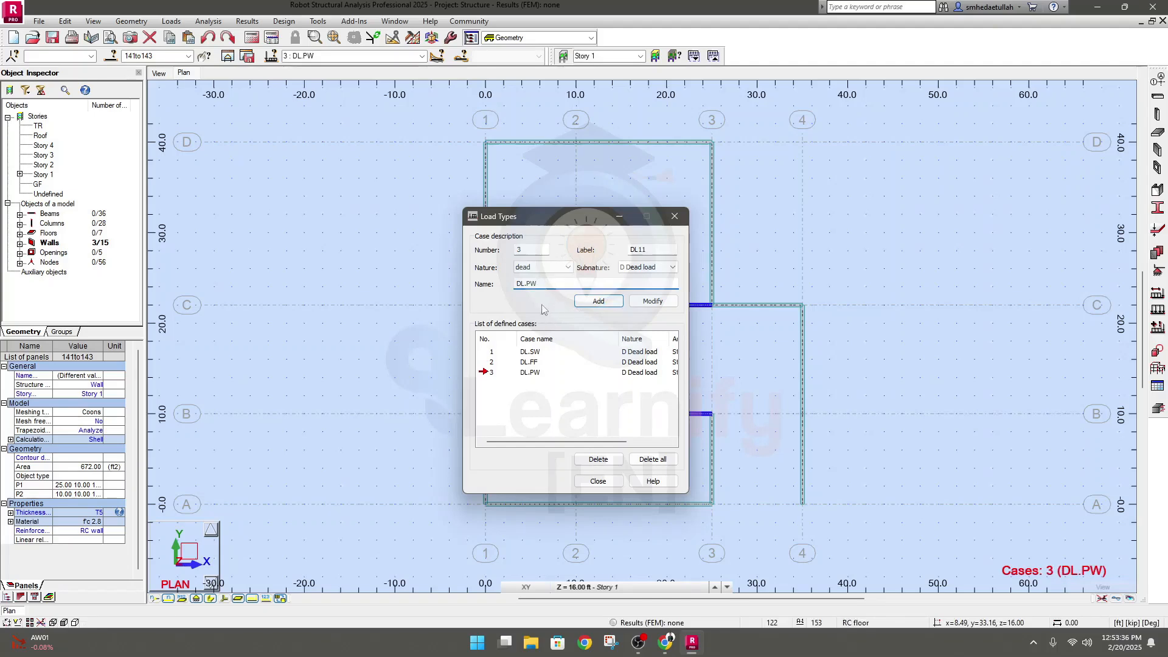
Review the descriptions of the DL.SW, DL.FF and DL.PW load cases one after another
left_click(496, 355)
left_click(493, 362)
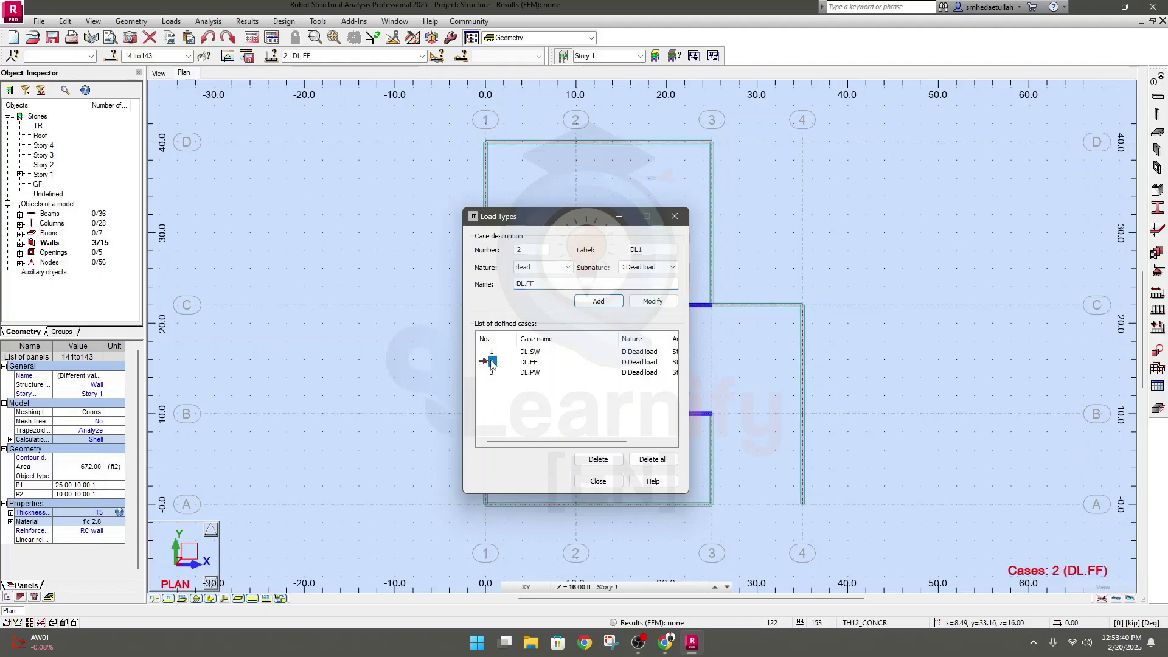
left_click(493, 373)
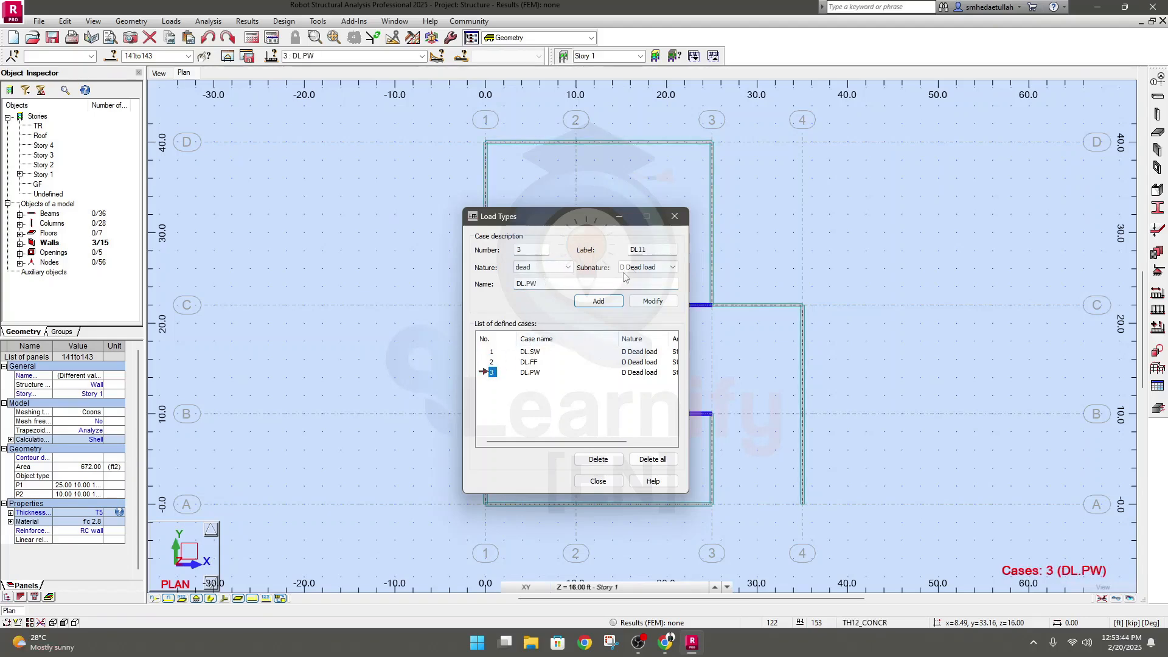
Describe a new load case of nature live with the label LL and the name LLf
left_click(658, 247)
left_click_drag(657, 247, 606, 247)
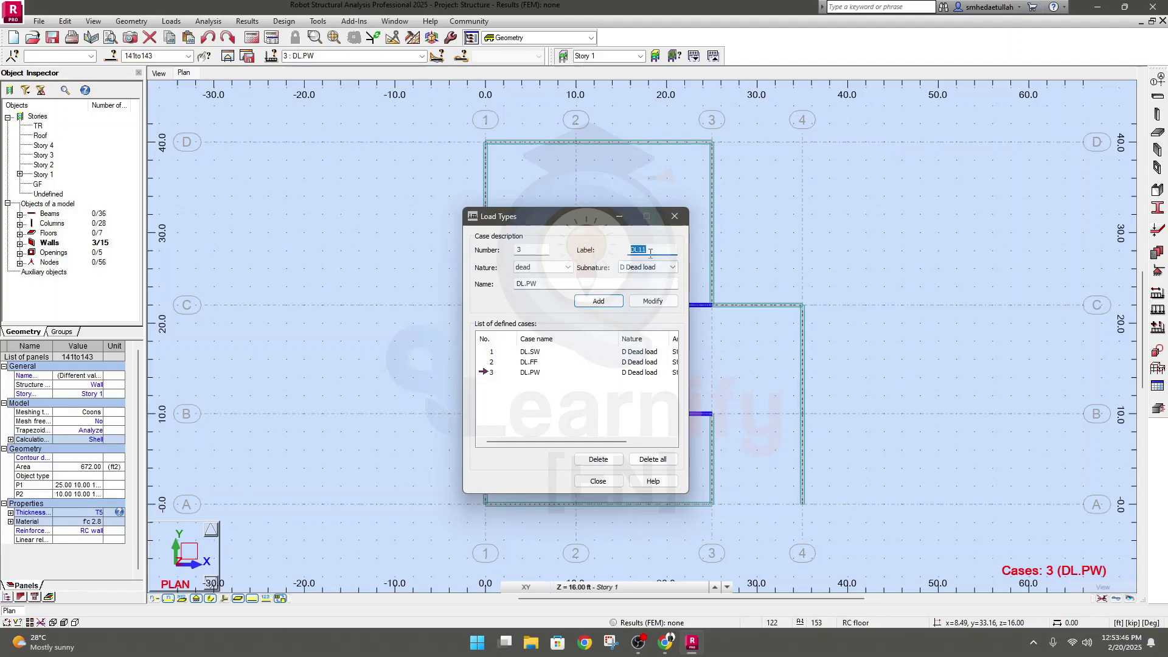
left_click(567, 268)
left_click(521, 287)
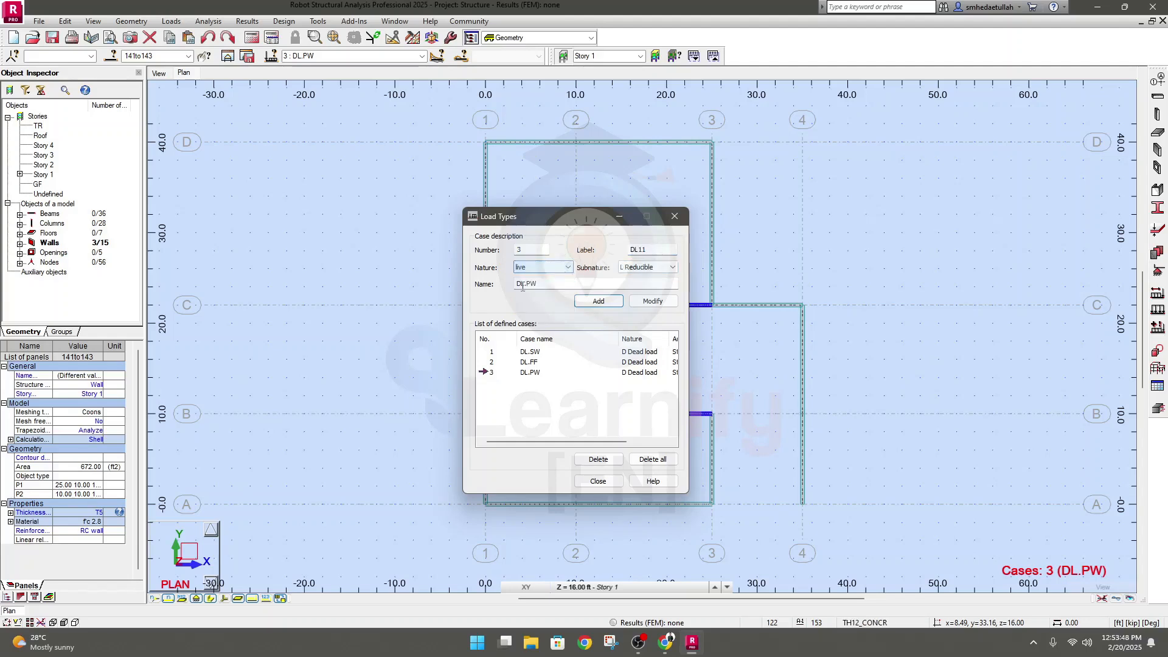
left_click_drag(662, 250, 615, 255)
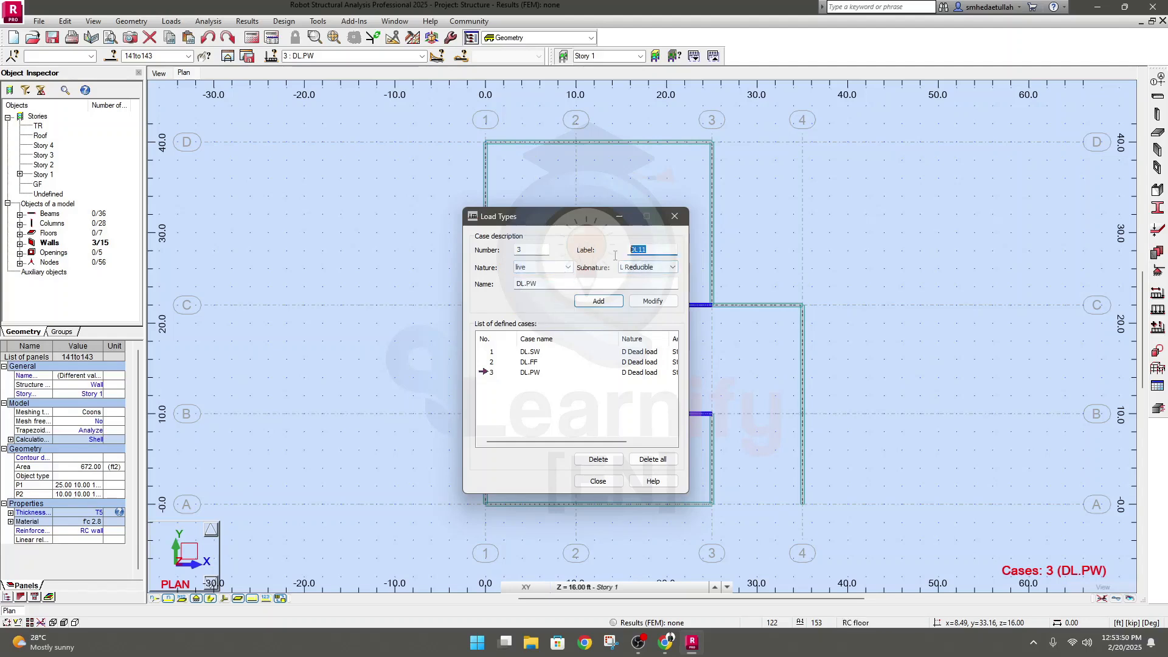
type("LL")
left_click_drag(544, 285, 447, 286)
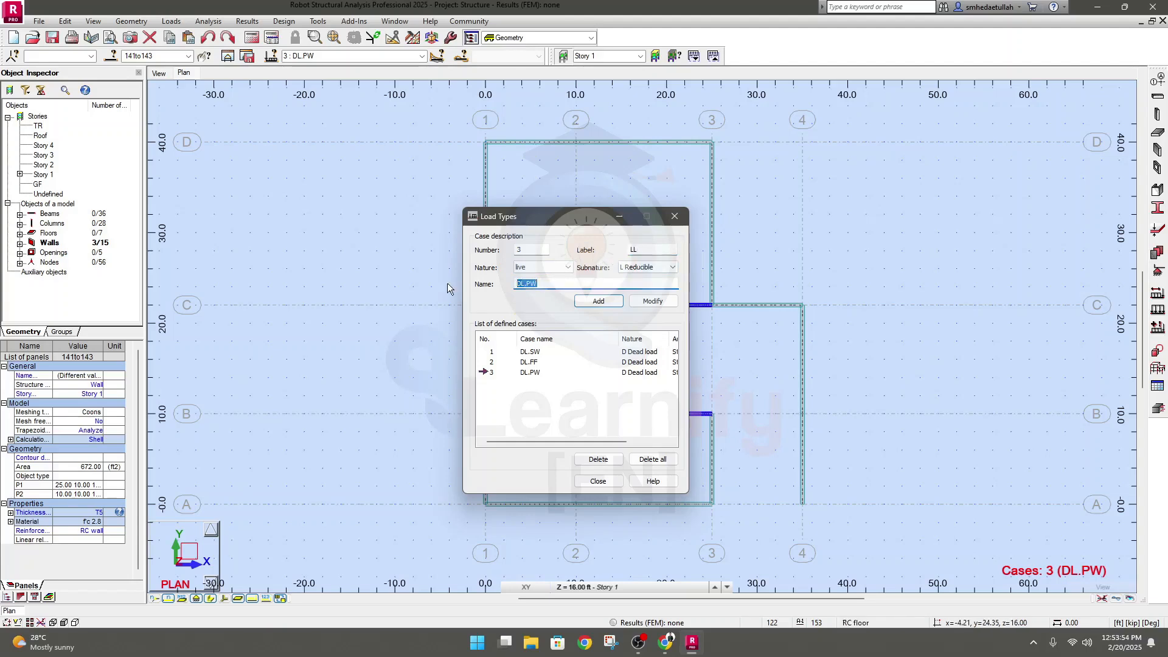
type("LL")
type("f")
Give the LLf case the Unreducible subnature and number 4, and add it to the defined cases
left_click(648, 267)
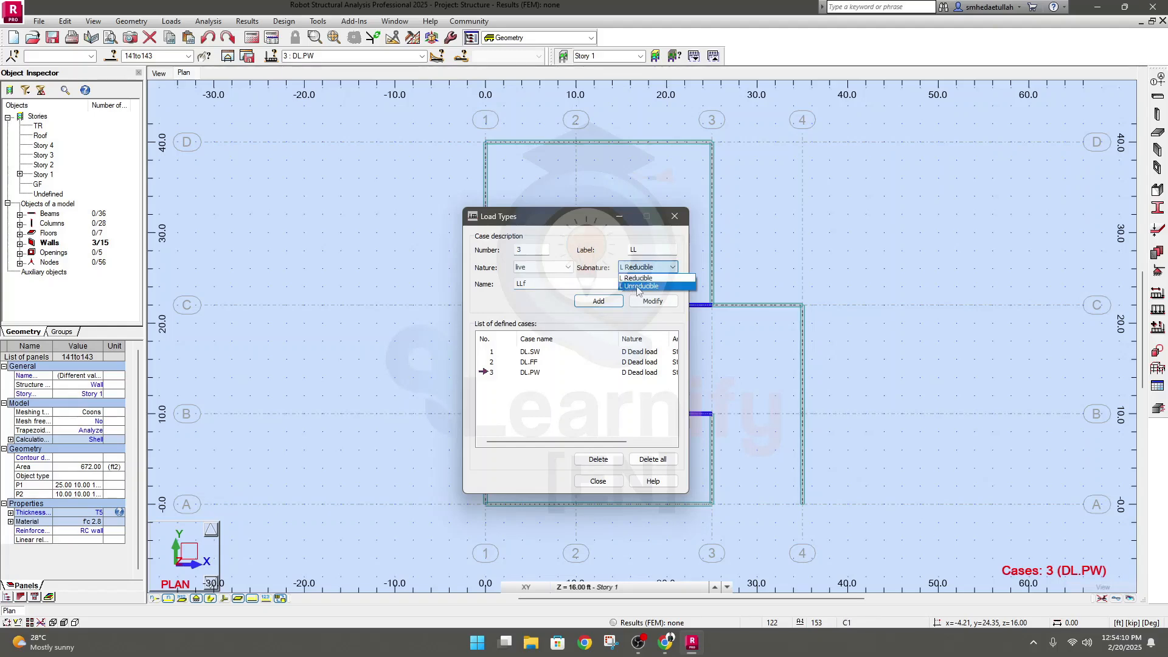
left_click(638, 286)
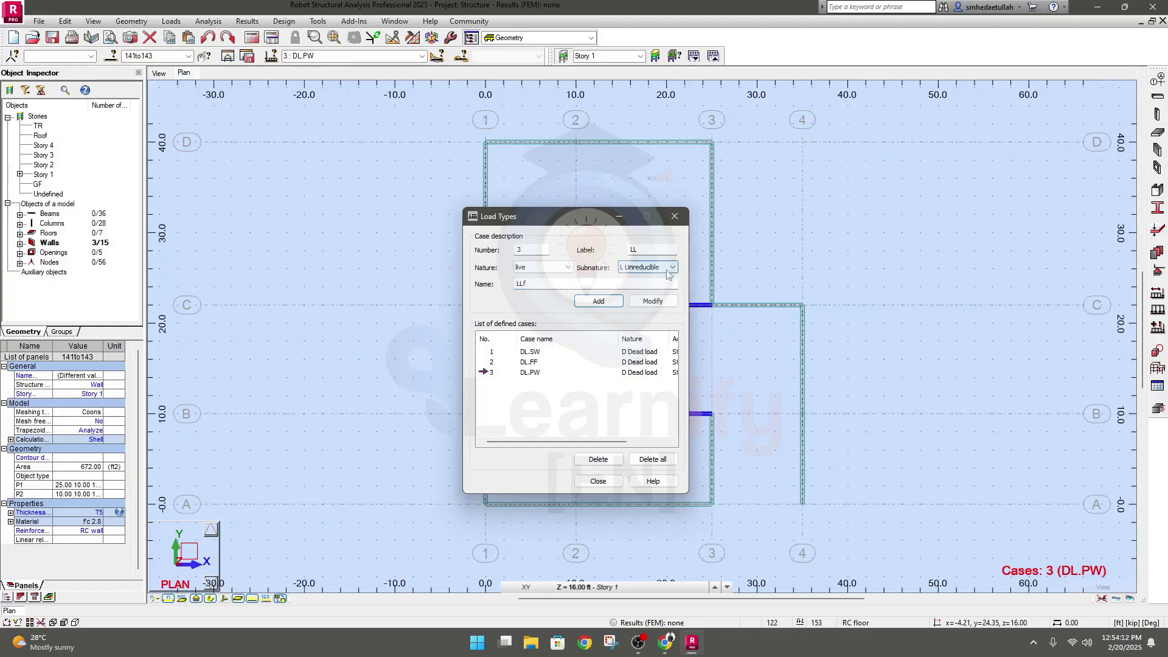
left_click(665, 271)
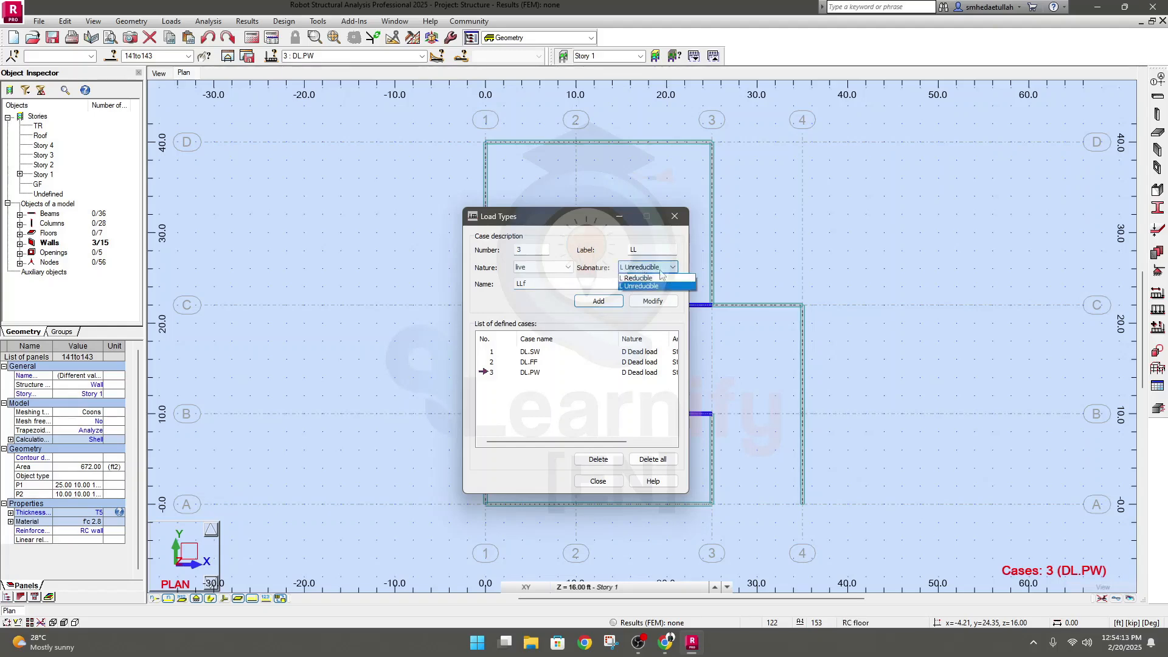
left_click(644, 280)
left_click(648, 268)
left_click(645, 287)
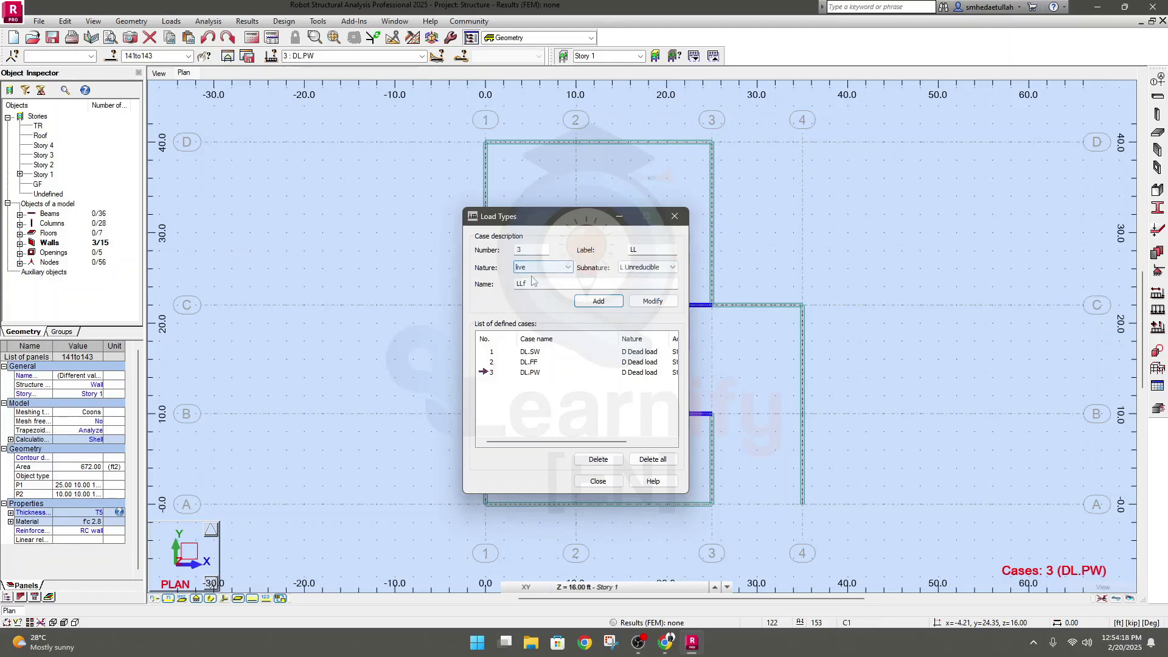
left_click_drag(527, 249, 500, 250)
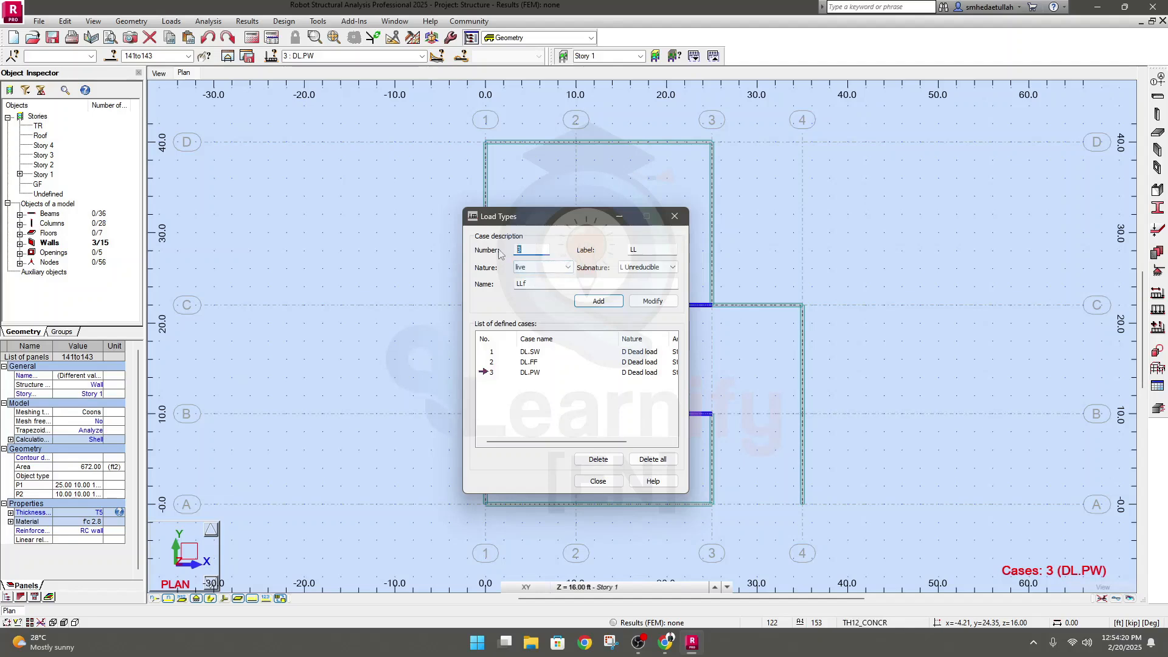
type("4")
left_click(537, 283)
left_click(638, 249)
left_click(601, 301)
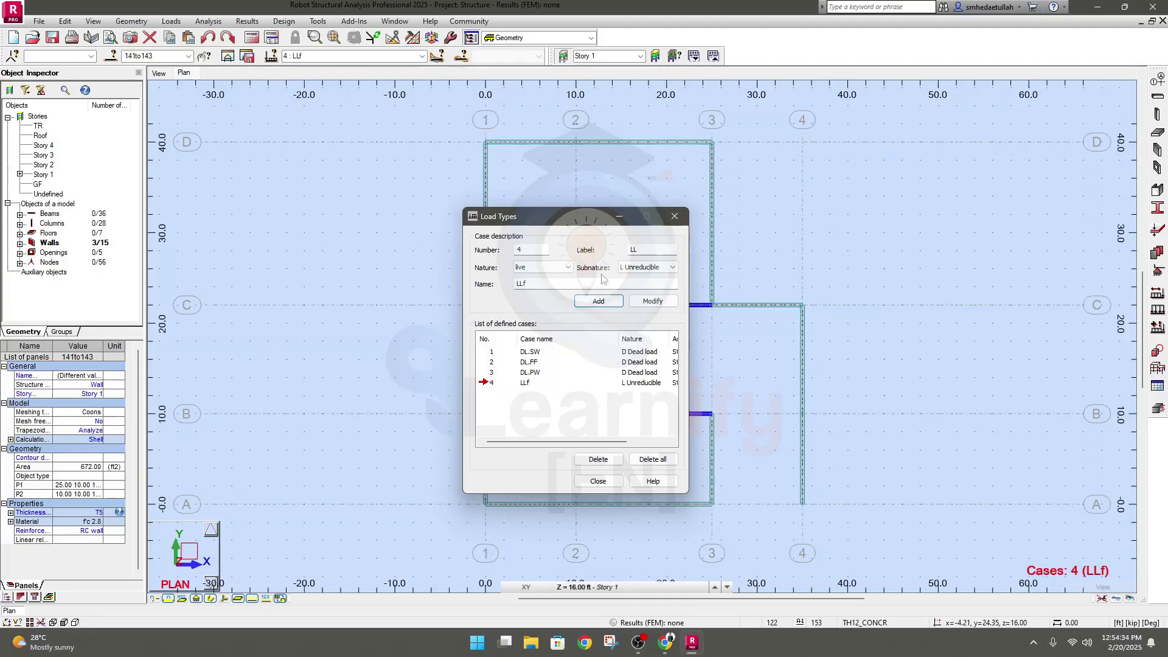
left_click(563, 268)
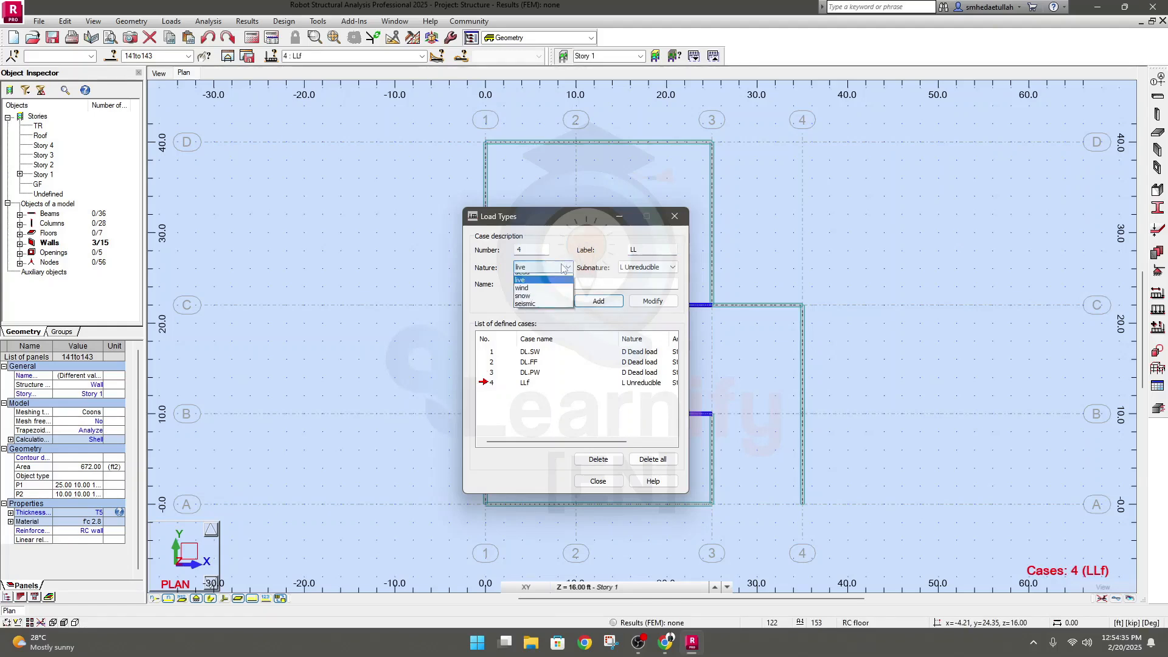
left_click(552, 297)
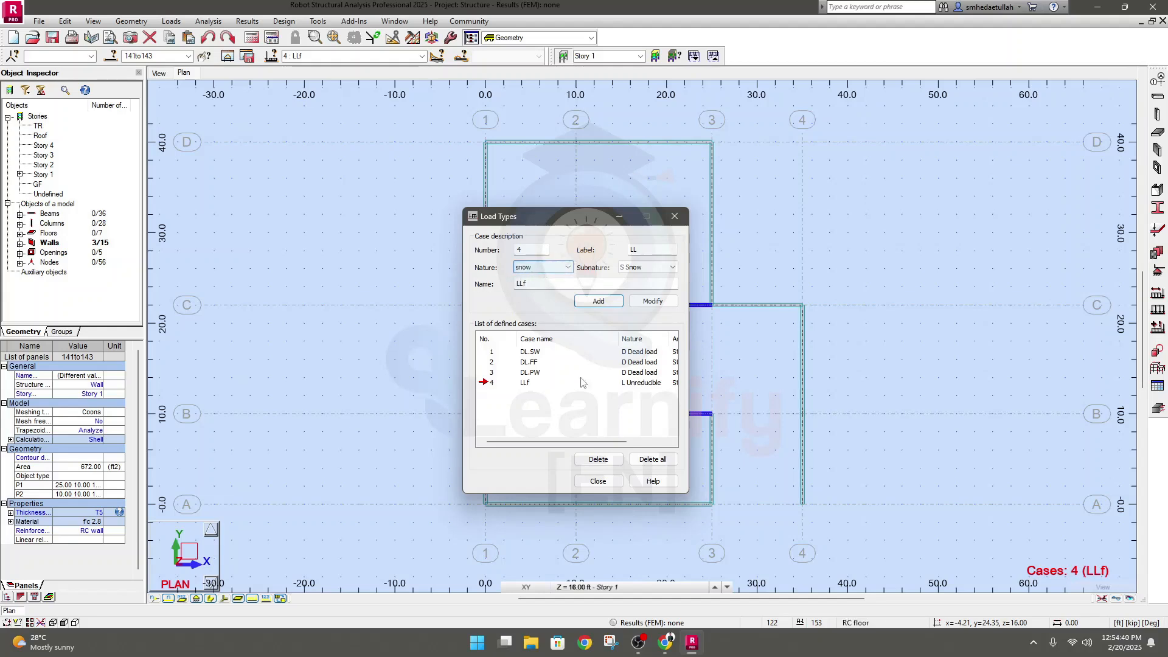
left_click_drag(588, 441, 631, 444)
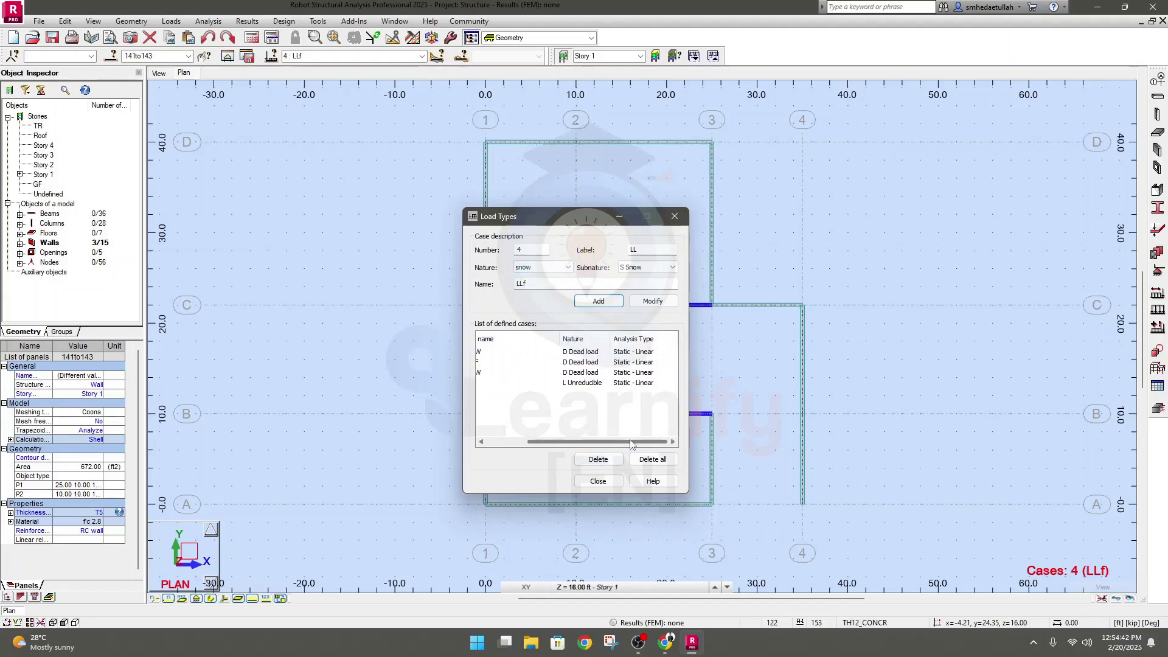
left_click(652, 248)
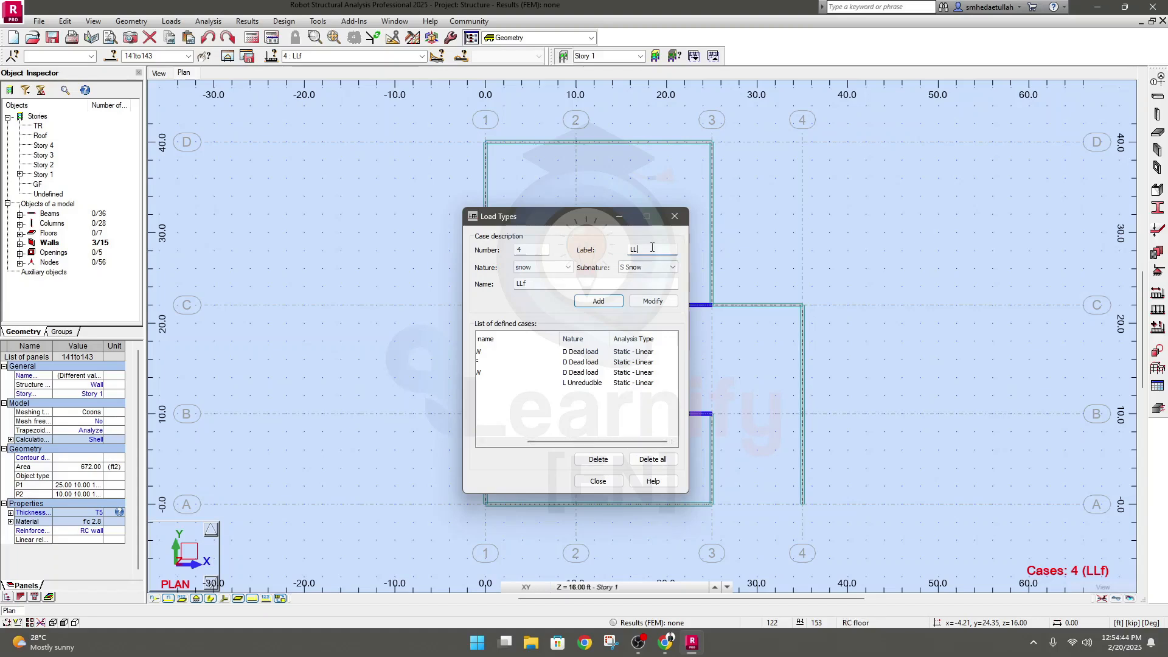
left_click(646, 267)
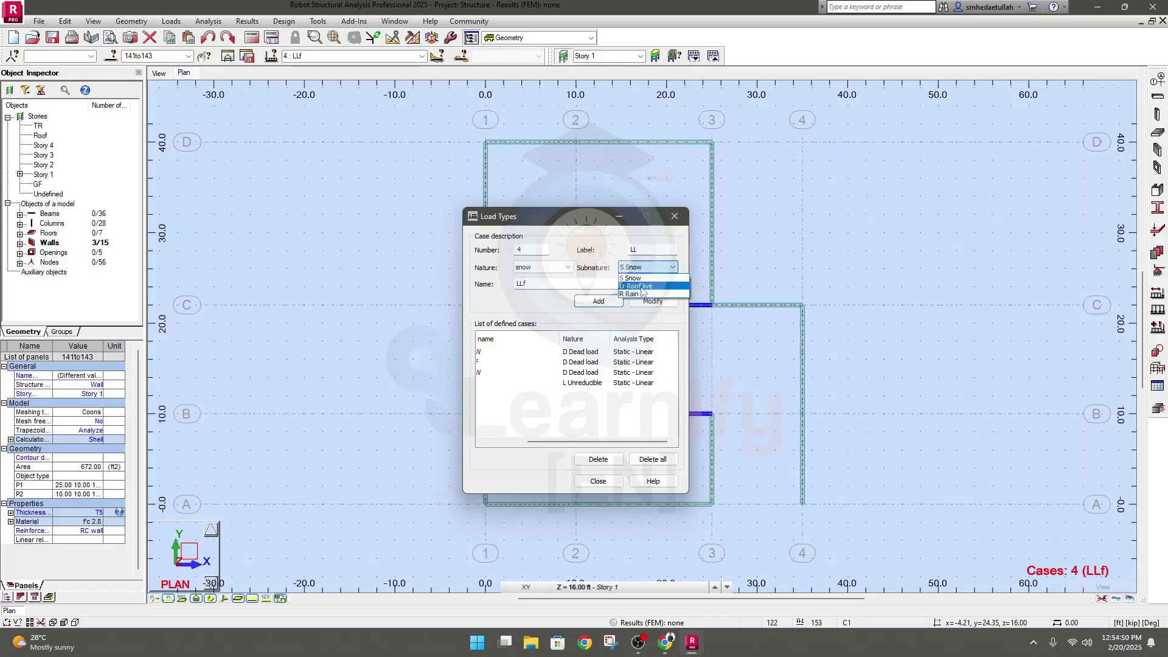
left_click(641, 287)
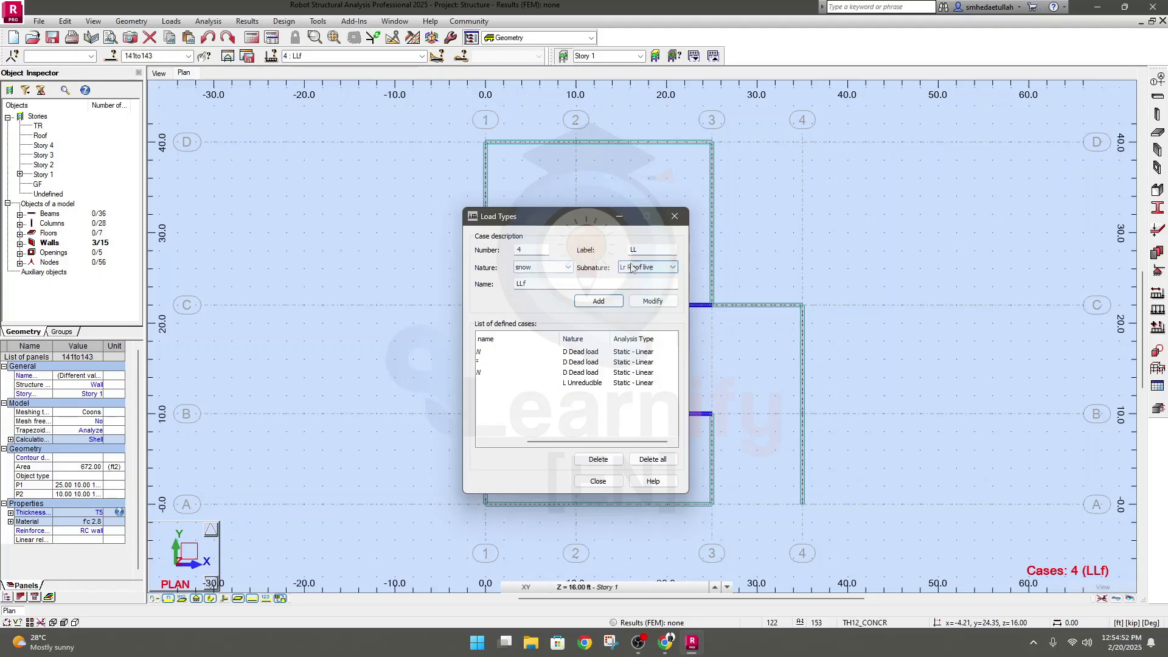
left_click(542, 267)
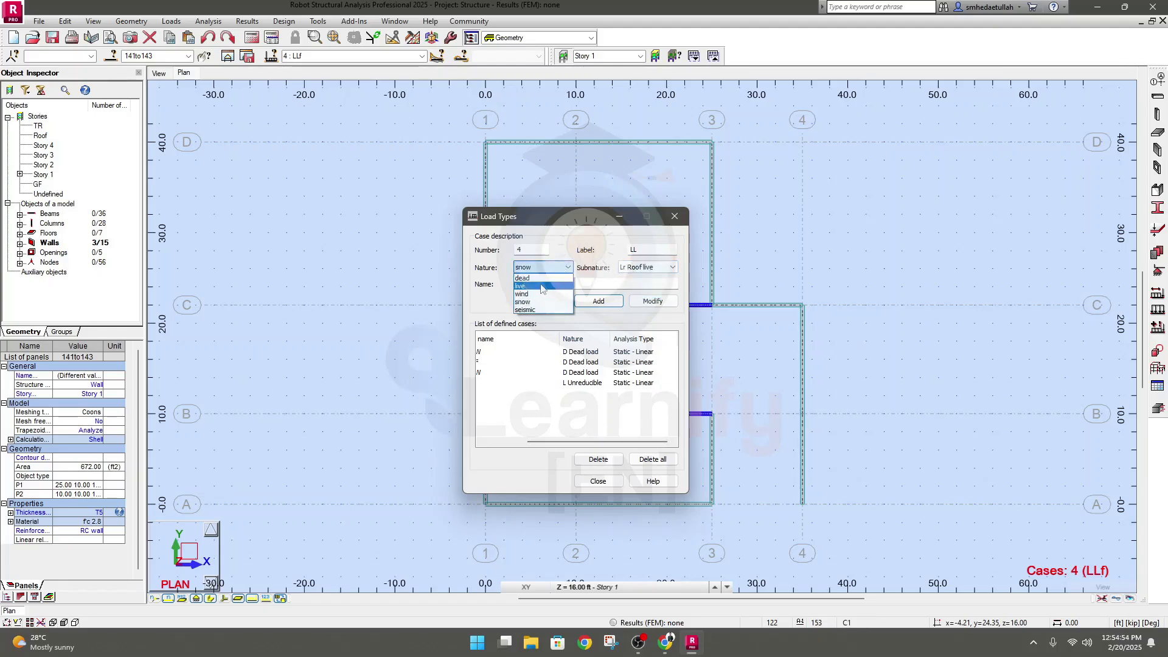
left_click(540, 286)
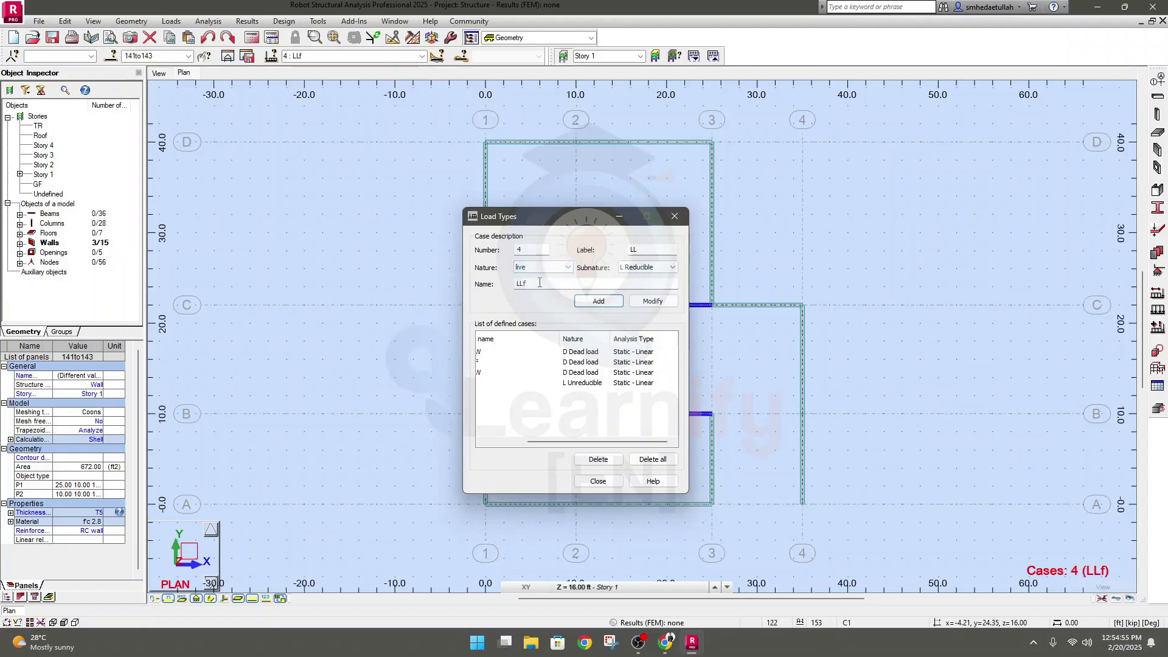
Add a second live load case named LLr with the Unreducible subnature
left_click(646, 251)
left_click(522, 283)
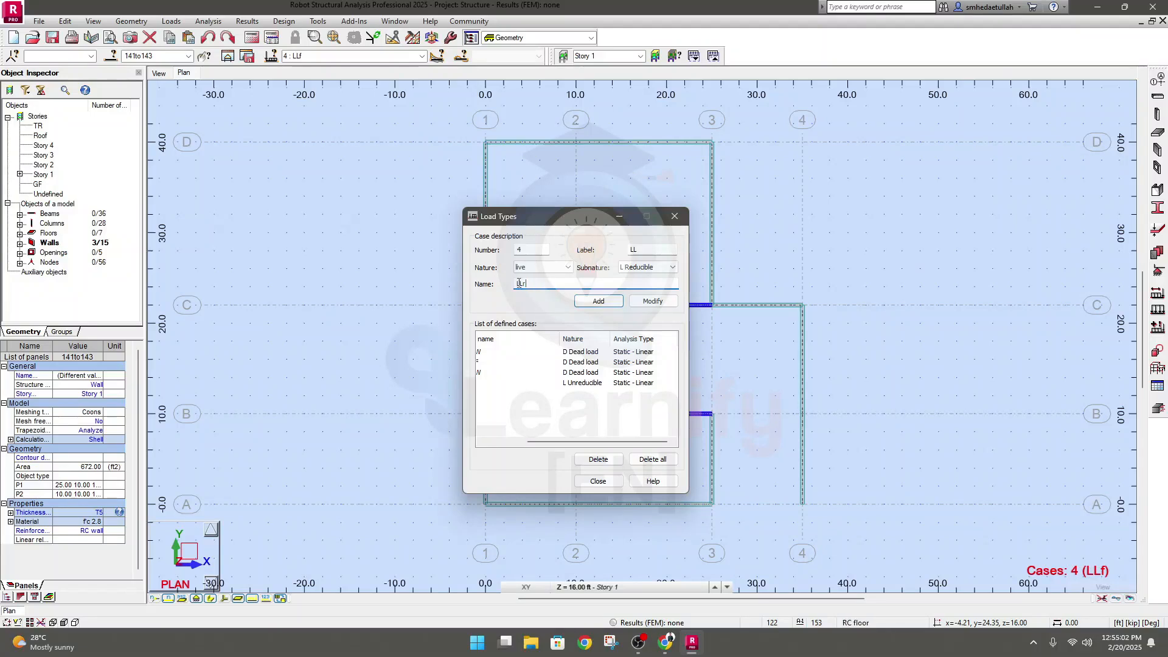
left_click(652, 268)
left_click(641, 286)
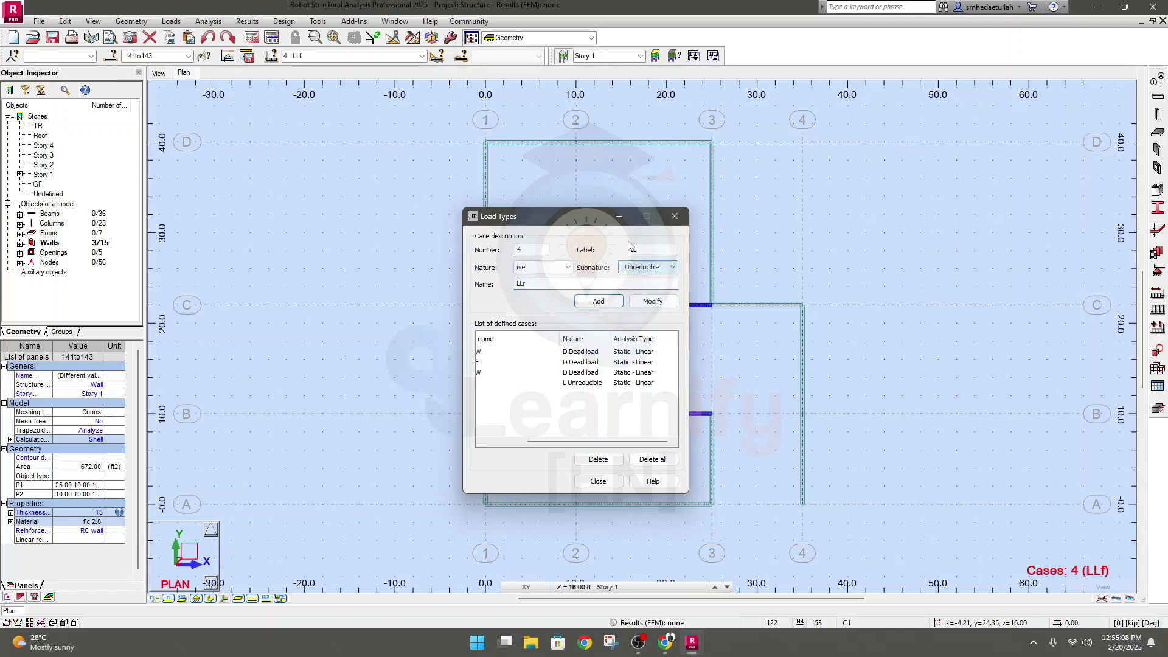
left_click(600, 301)
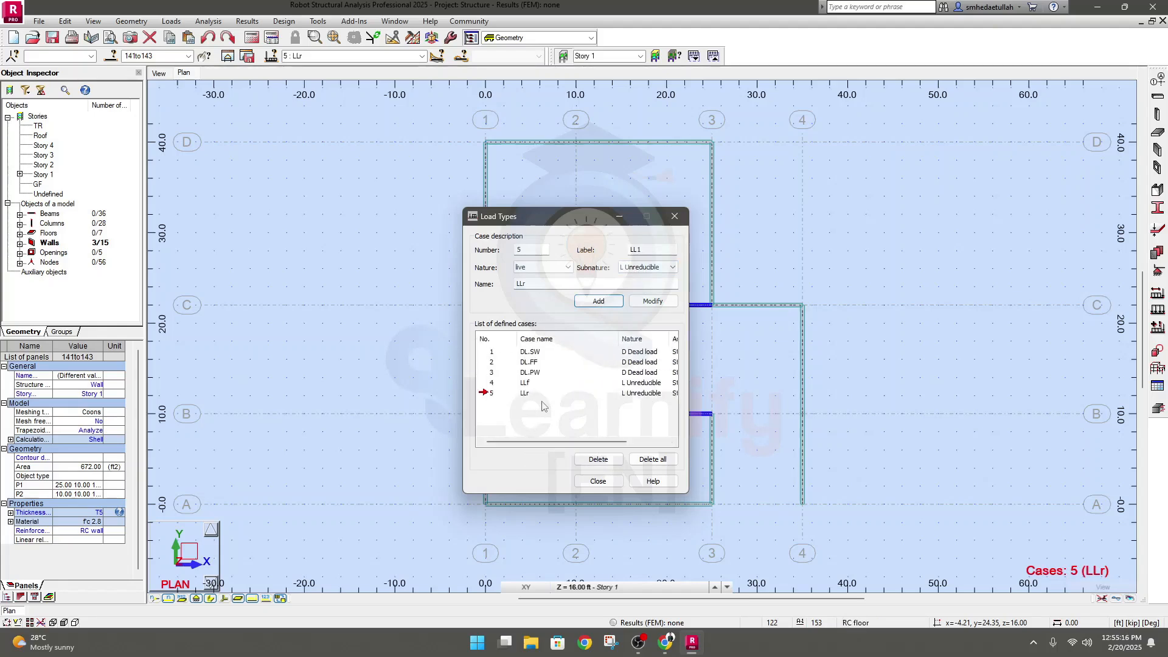
Add a load case of nature wind with the label Wind and the name Wx+
left_click(553, 268)
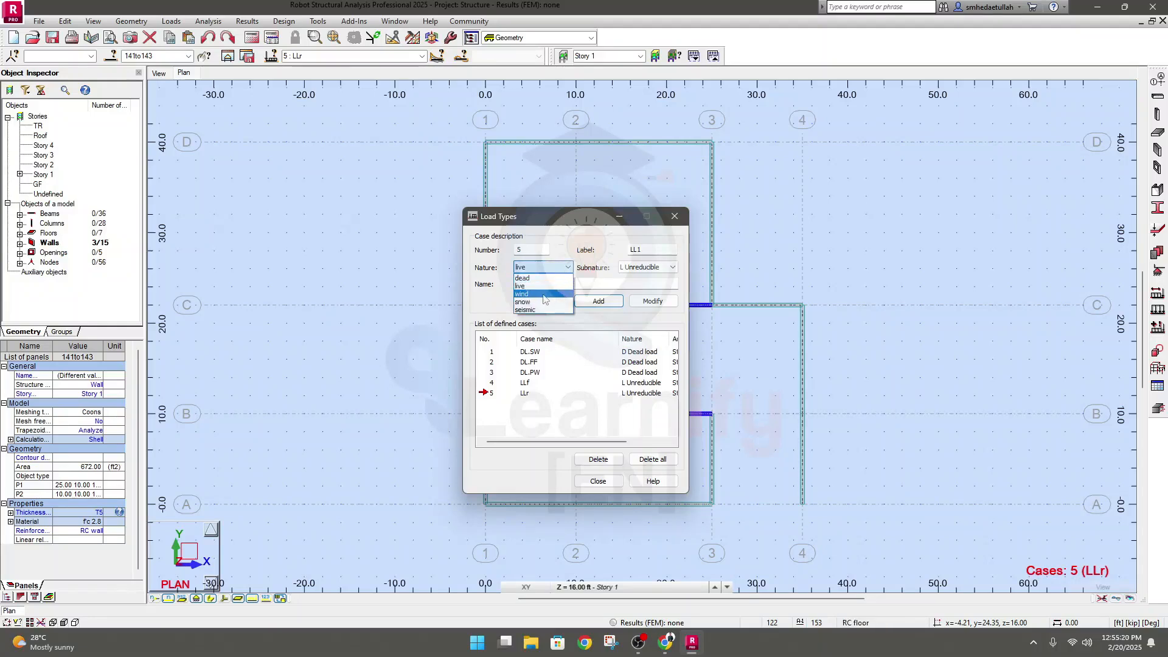
left_click(543, 294)
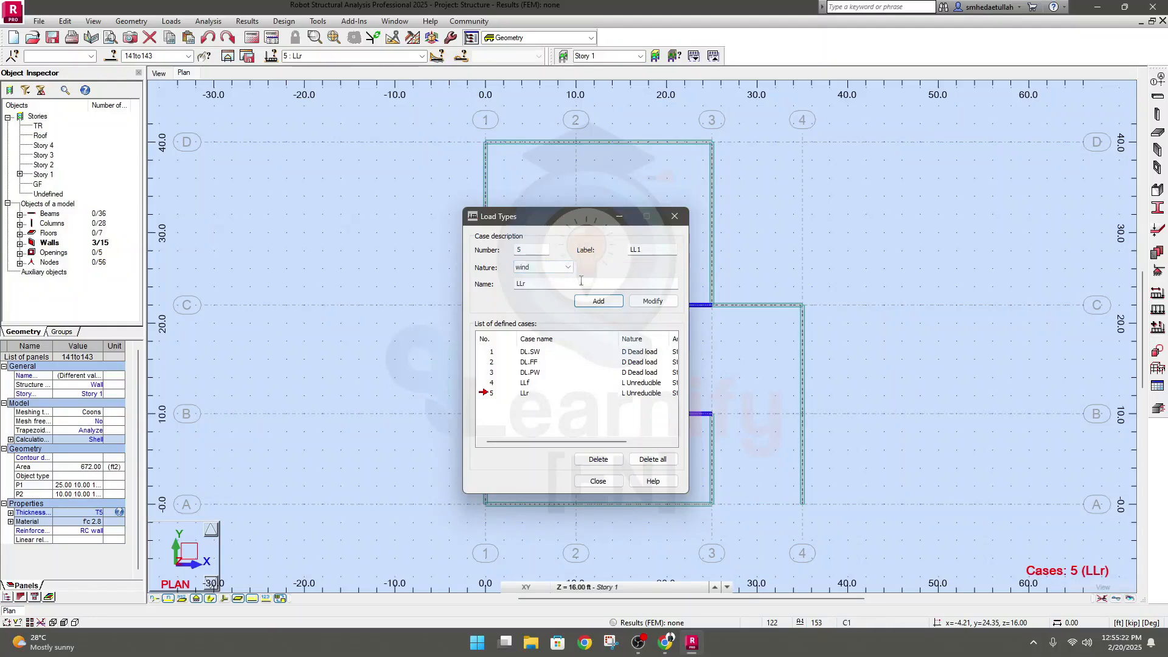
left_click_drag(652, 249, 610, 255)
type("Wind")
key("Tab")
type("W")
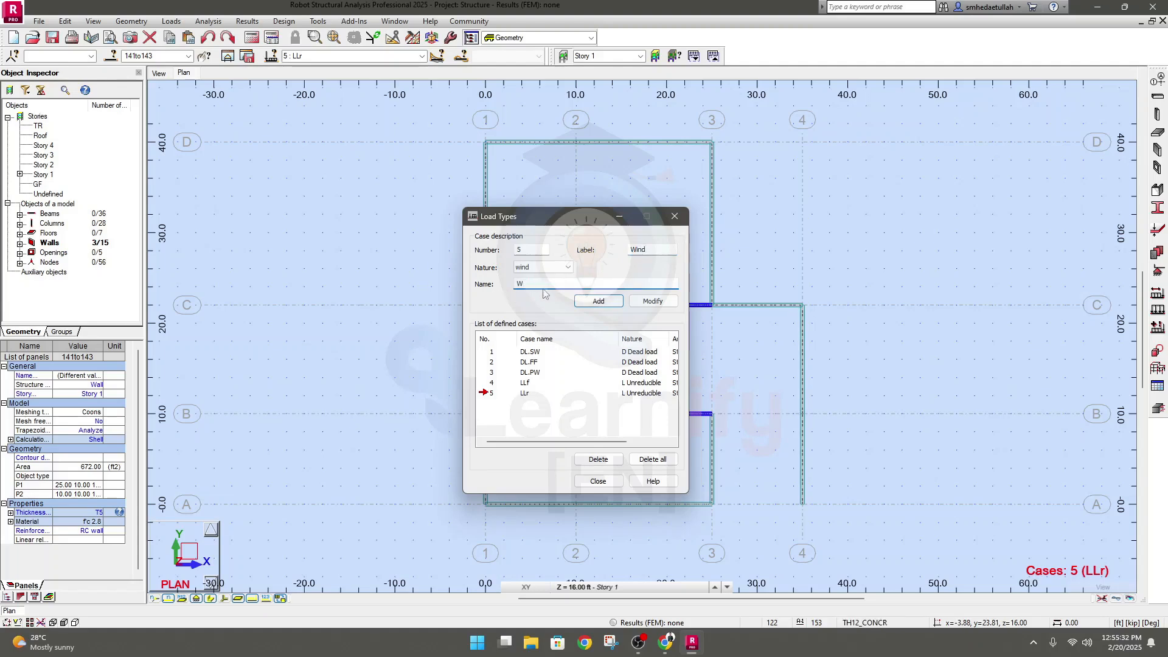
type("x+")
left_click(599, 302)
Add a second wind load case named Wx-, based on the Wx+ case
left_click(550, 283)
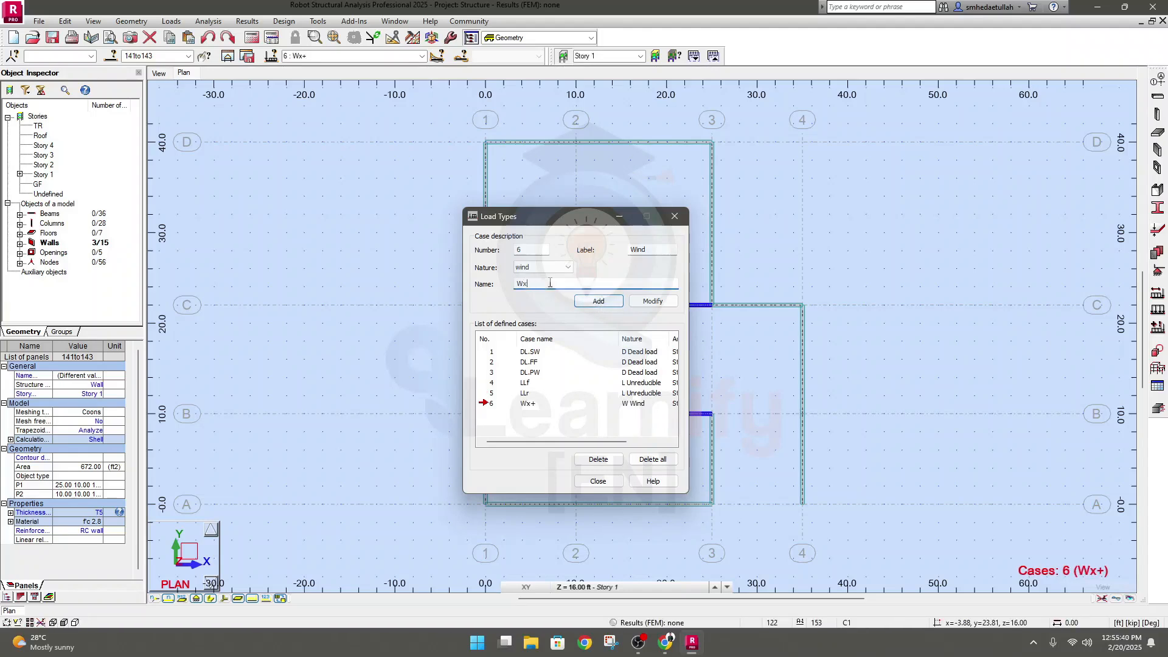
type("-")
left_click(598, 302)
Add two wind load cases for the y direction, named Wy+ and Wy-
left_click_drag(528, 283, 524, 282)
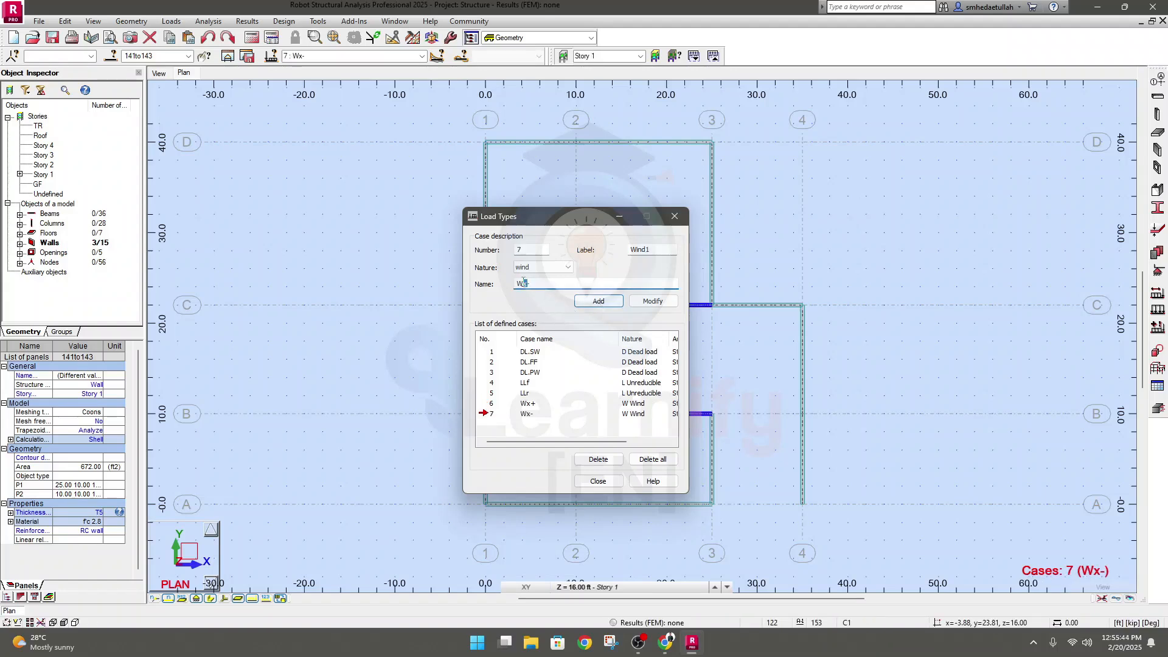
type("y-")
type("+")
left_click(598, 302)
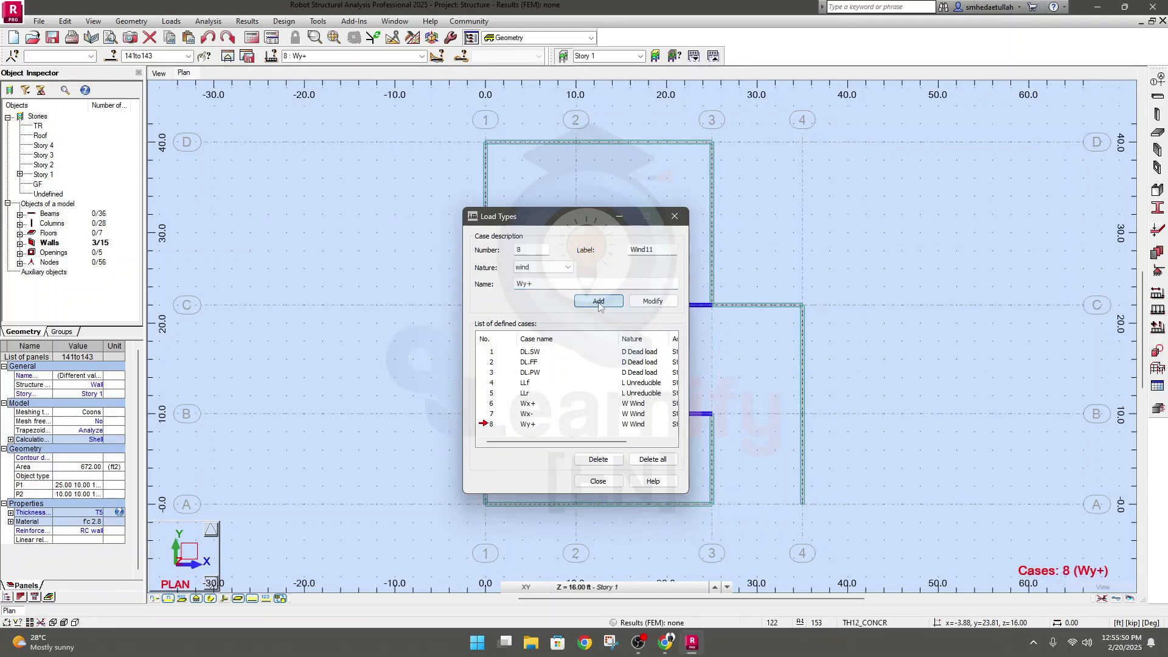
left_click(544, 282)
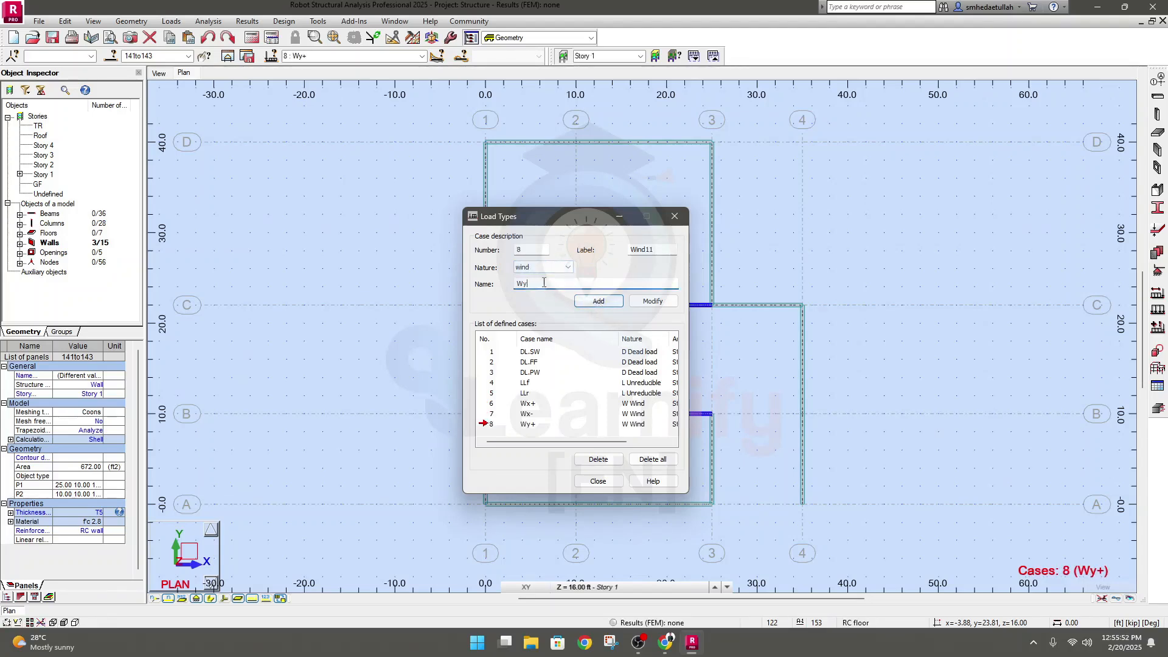
left_click(597, 302)
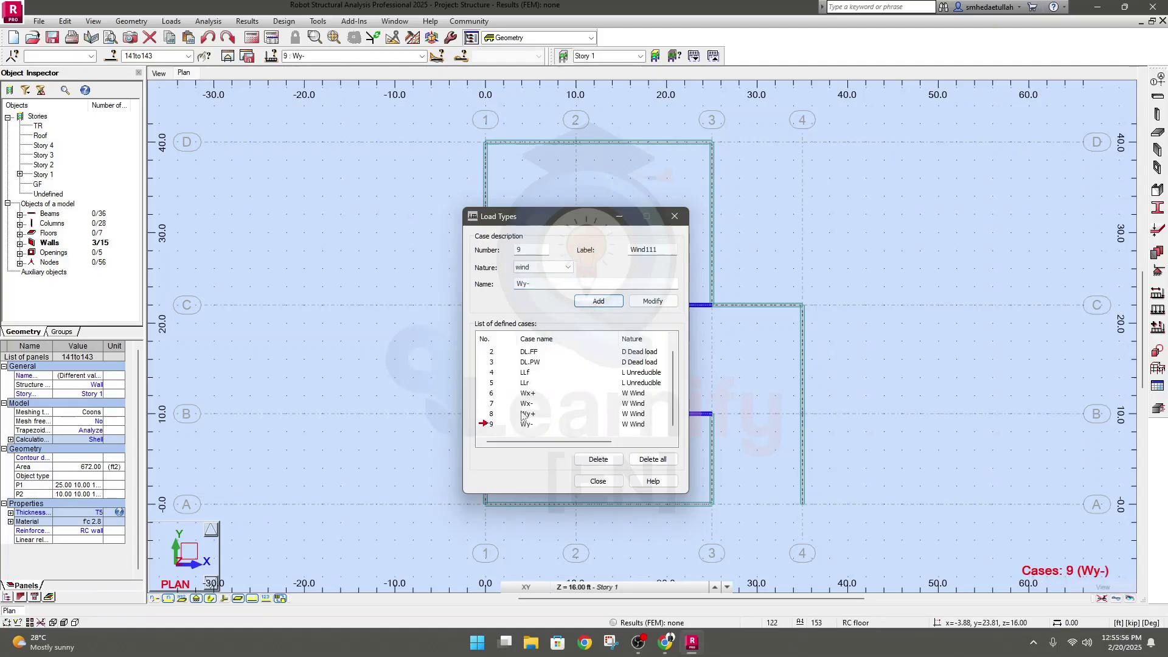
Add a load case of nature seismic with the label Seismic and the name Ex+
left_click(537, 268)
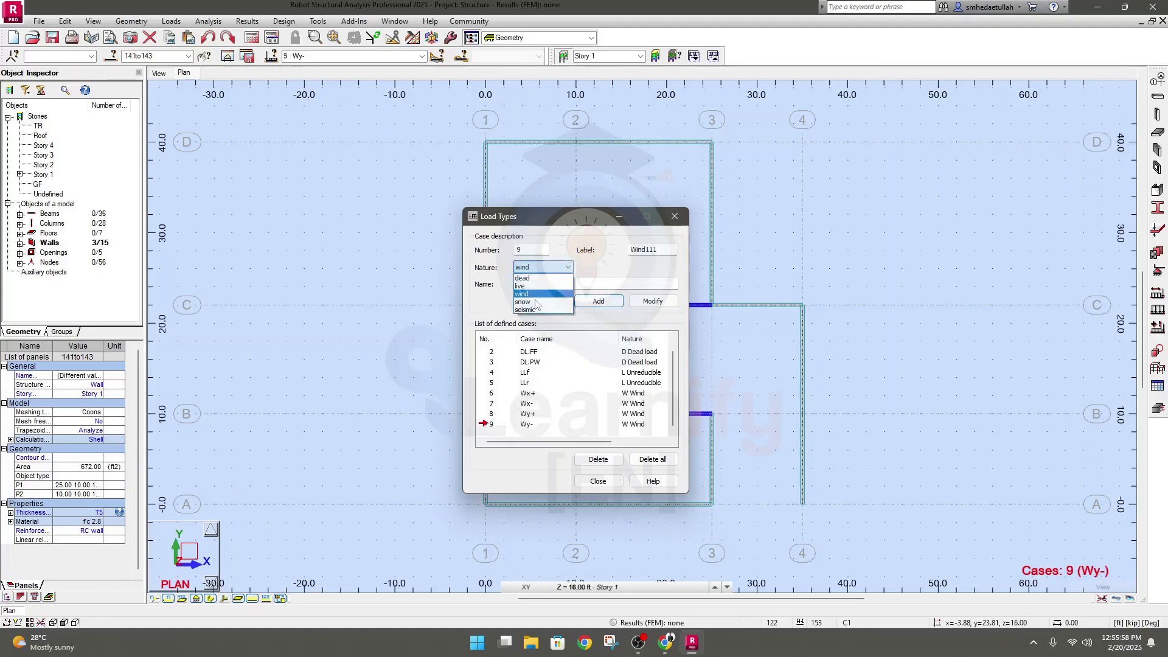
left_click(536, 313)
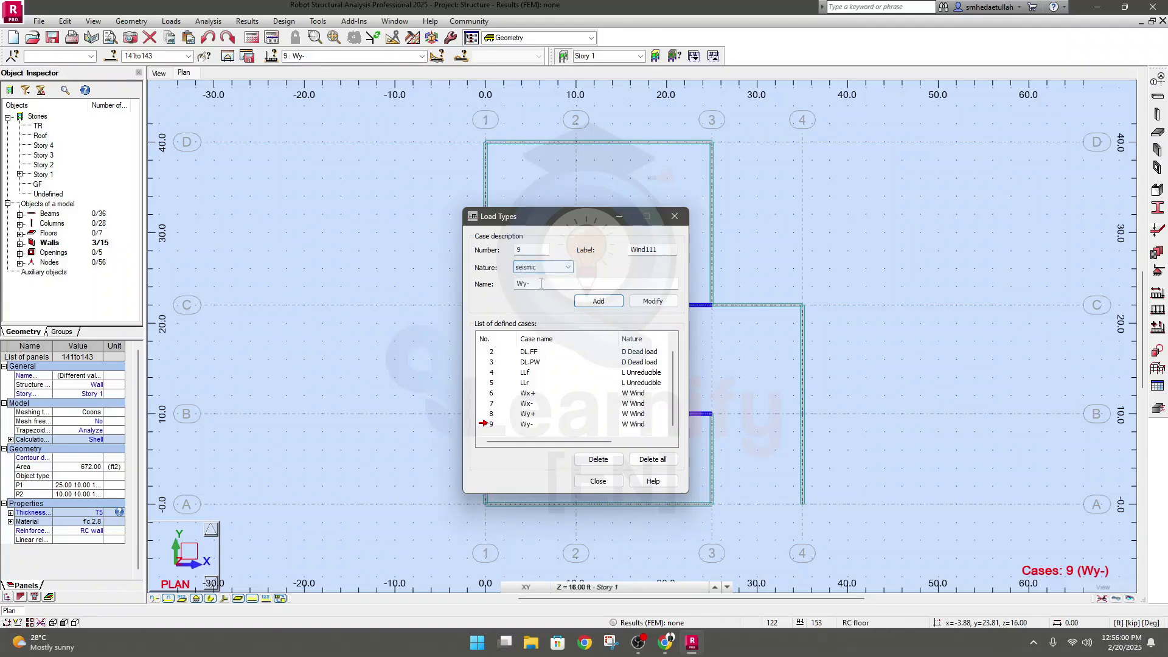
left_click(537, 284)
key("BackSpace")
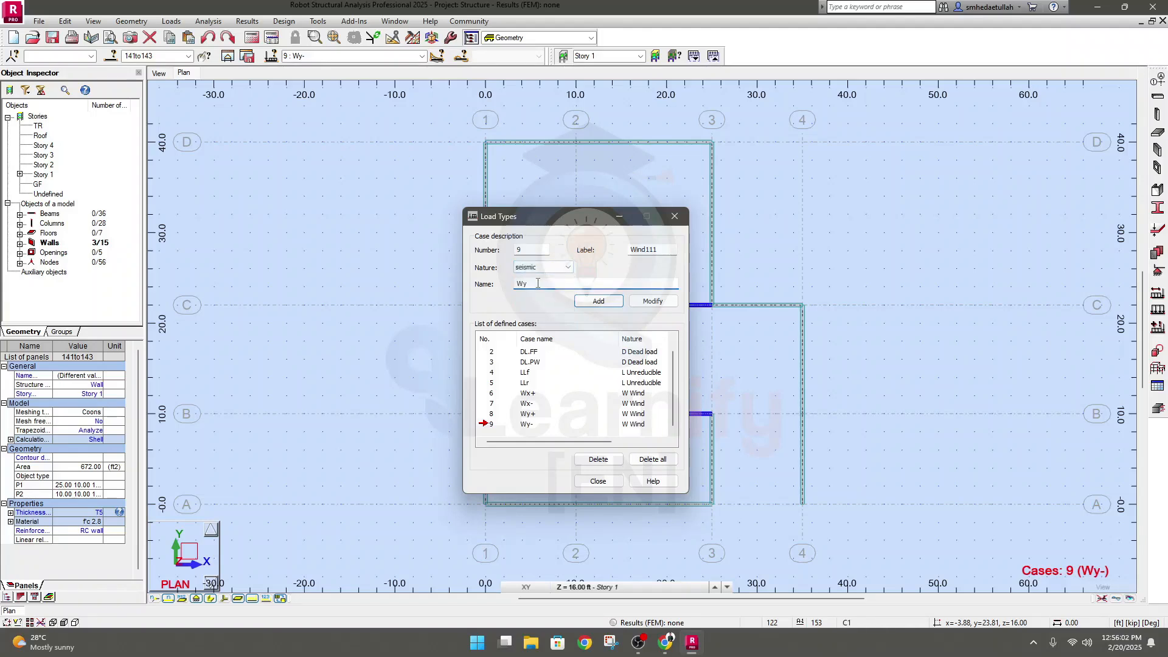
key("BackSpace")
key("BackSpace")
type("E")
double_click(667, 246)
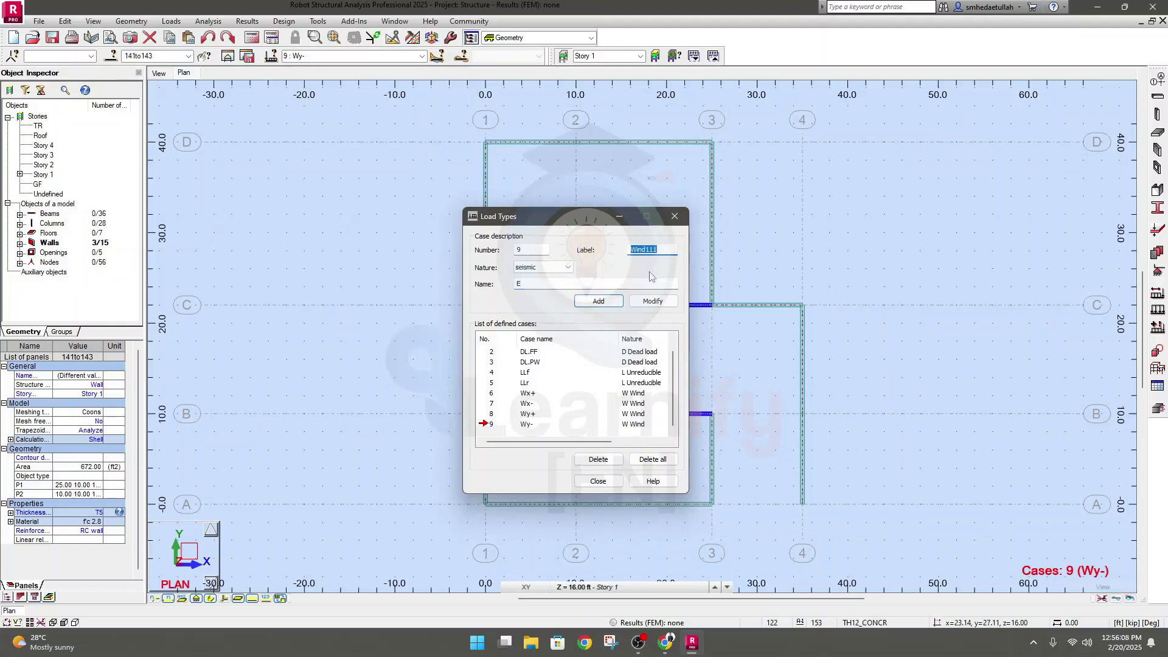
type("Seismic")
left_click(534, 285)
type("Ex+")
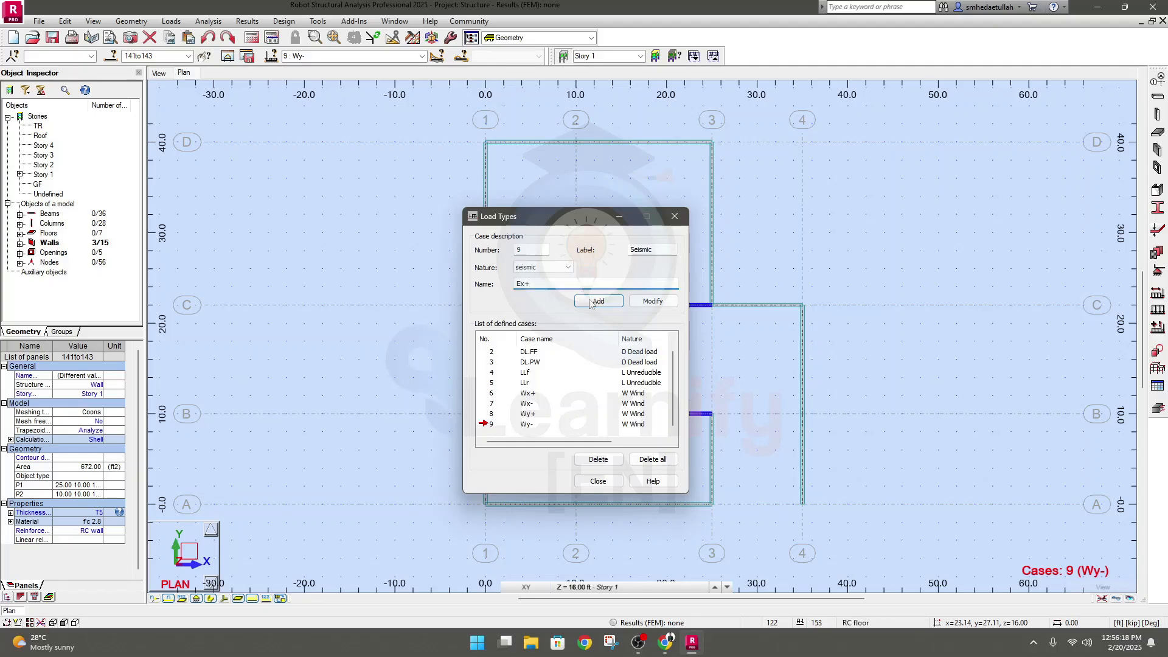
left_click(590, 302)
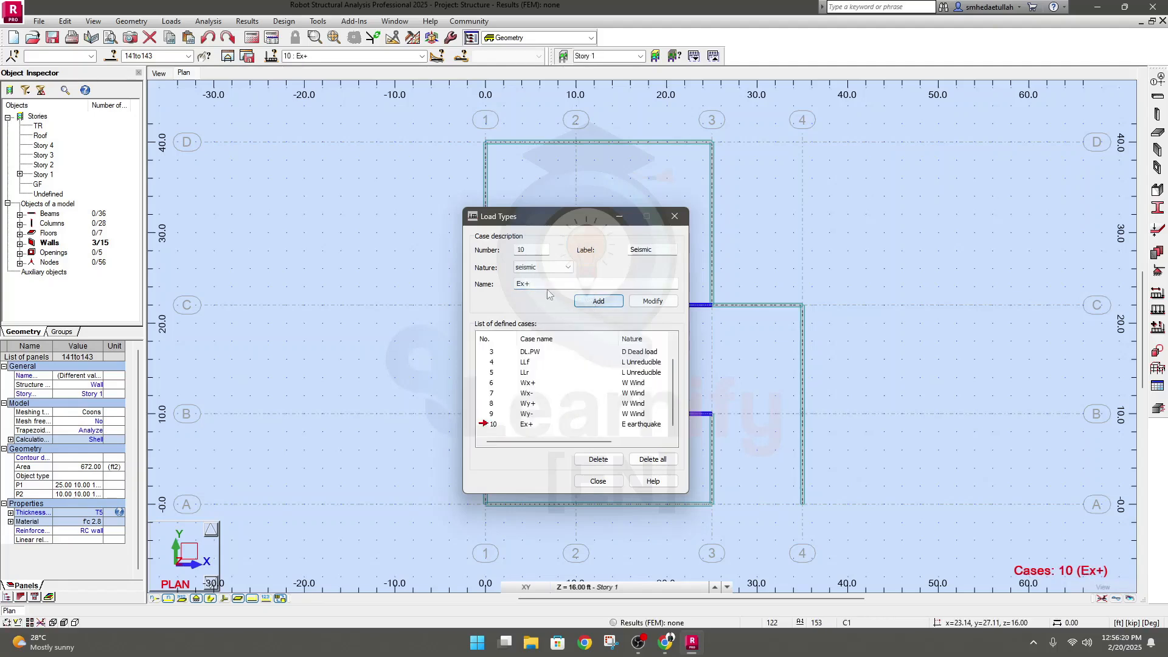
Add a second seismic load case named Ex-, based on the Ex+ case
double_click(529, 282)
left_click_drag(529, 282, 522, 281)
type("x-")
left_click(598, 301)
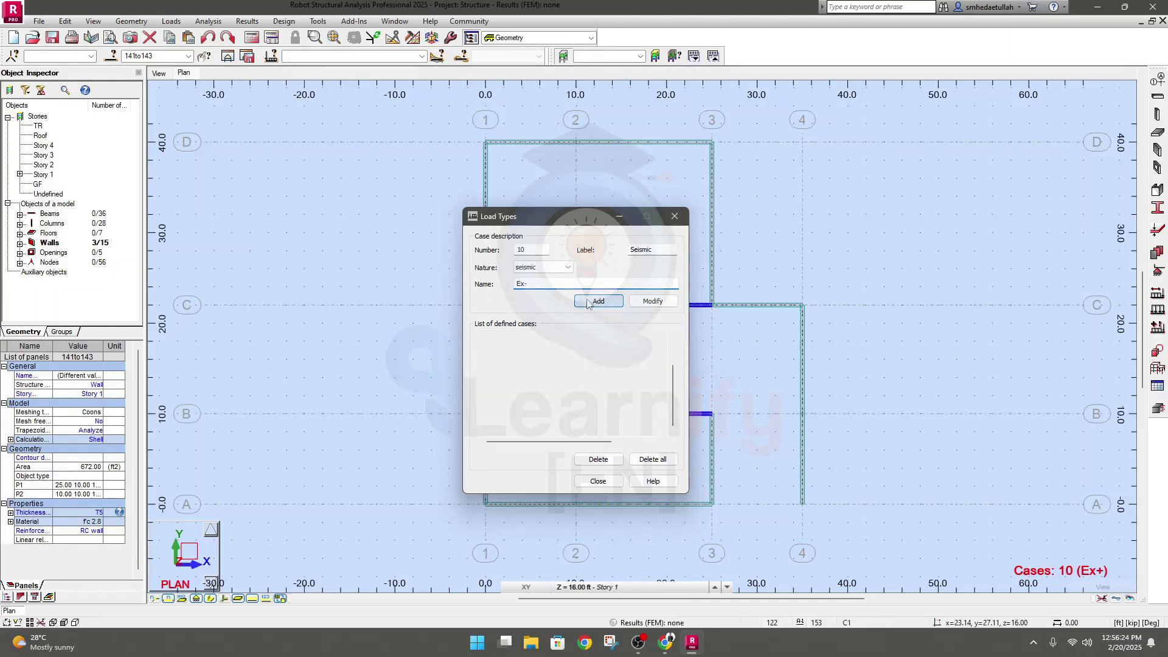
Add two seismic load cases for the y direction, named Ey+ and Ey-
left_click(525, 284)
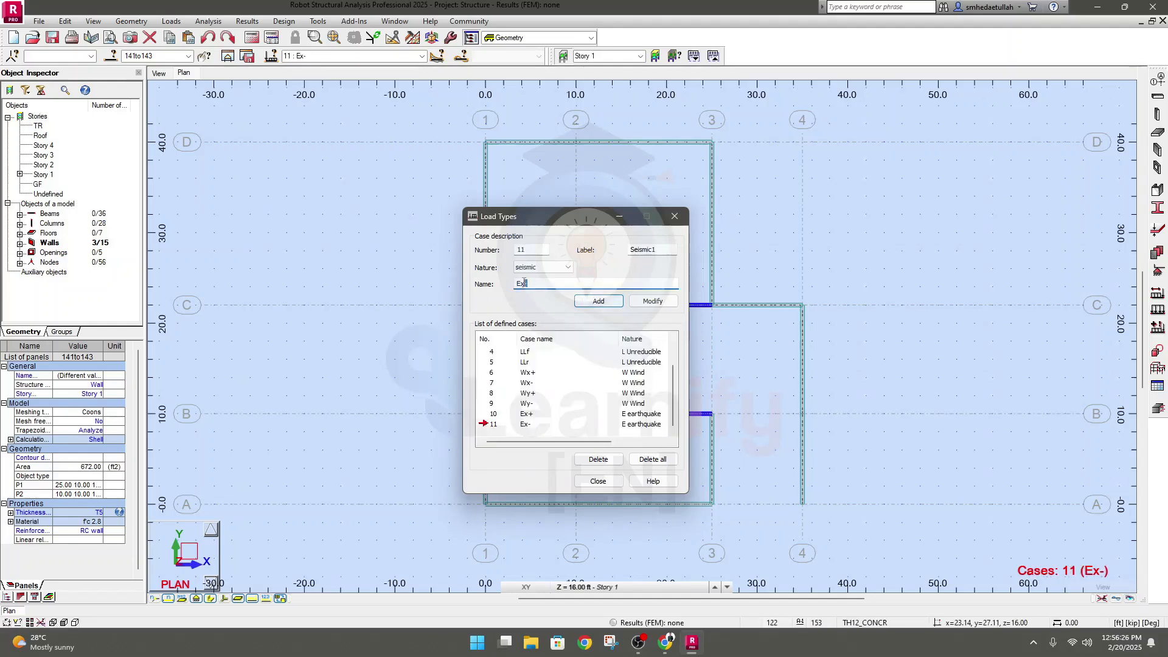
key("BackSpace")
key("BackSpace")
left_click(602, 301)
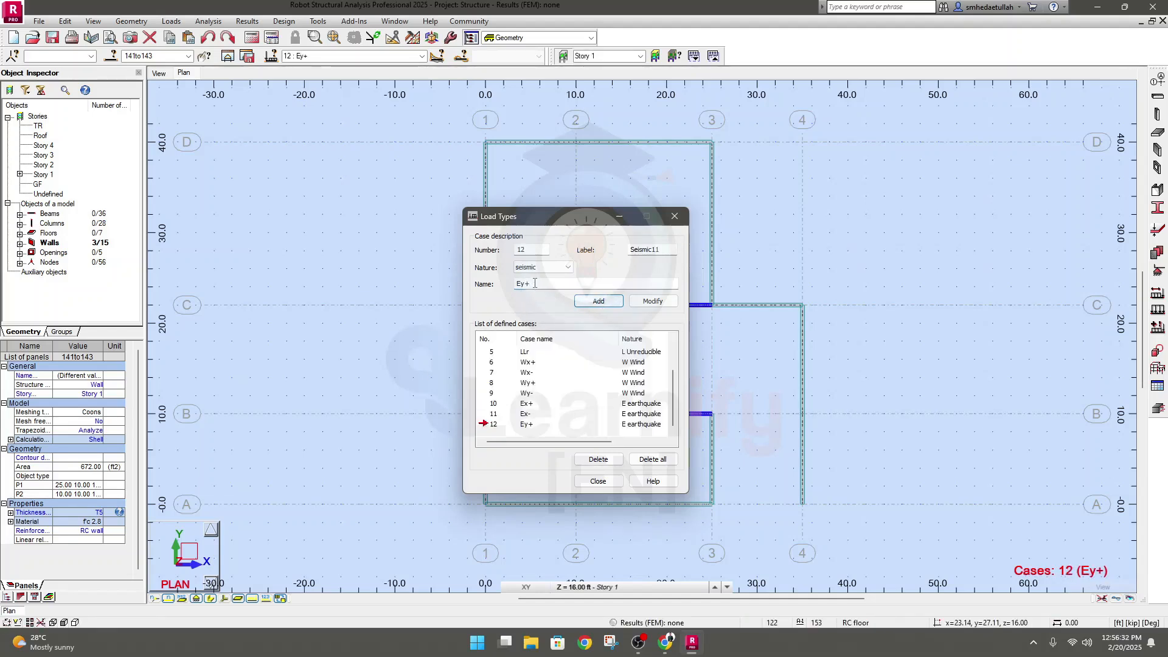
left_click_drag(530, 284, 525, 285)
type("-")
left_click(593, 302)
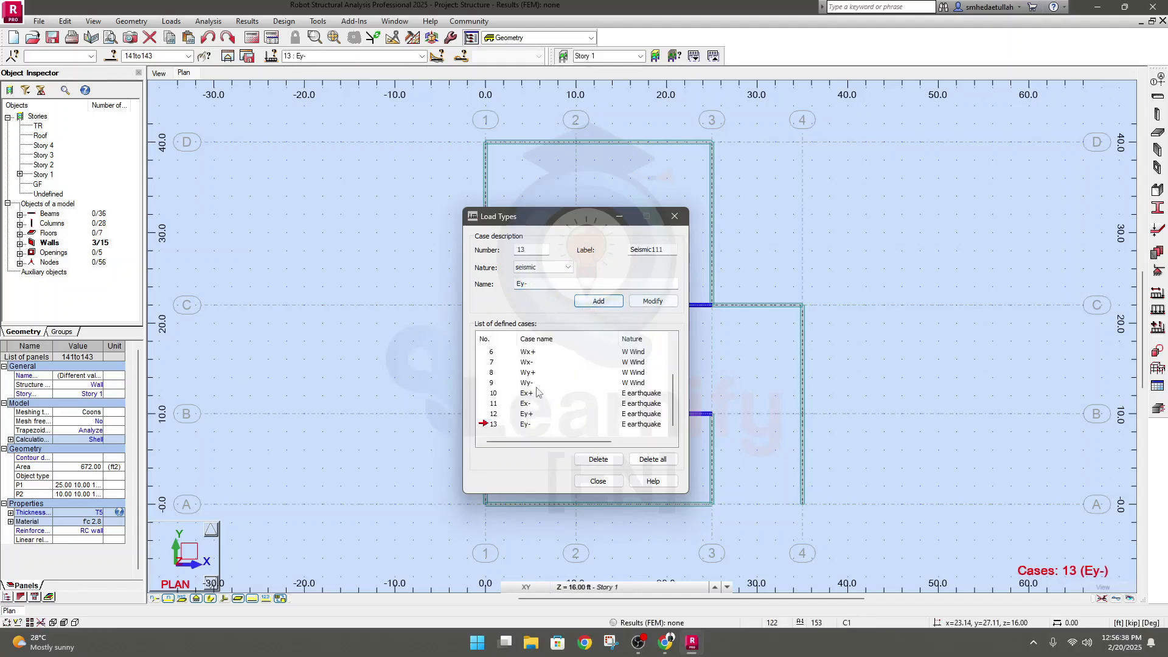
Add a dead load case named DL.WL with the F Fluids subnature, based on the DL.SW case
scroll(494, 401, "up", 2)
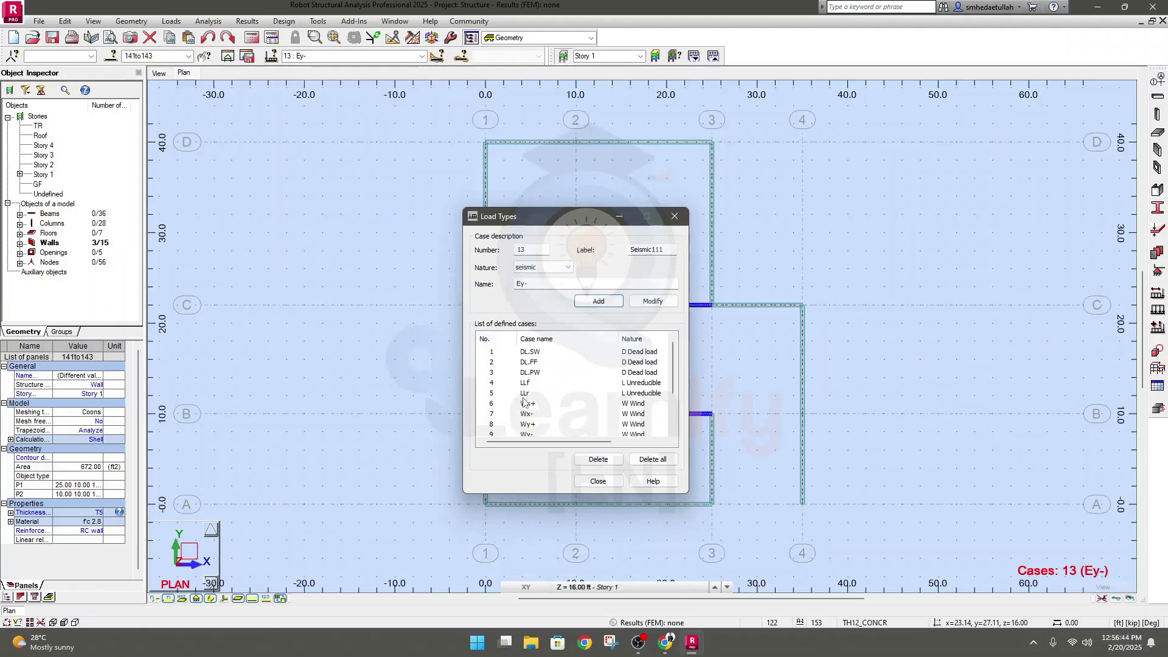
left_click(496, 353)
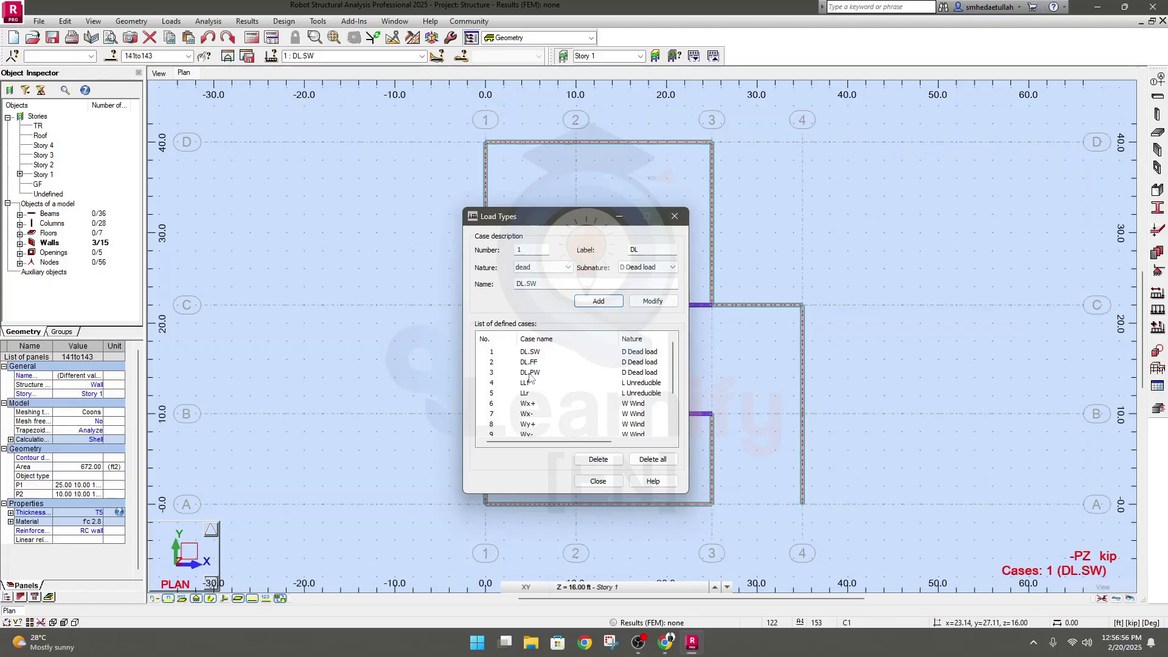
left_click(643, 269)
left_click(633, 286)
left_click(651, 268)
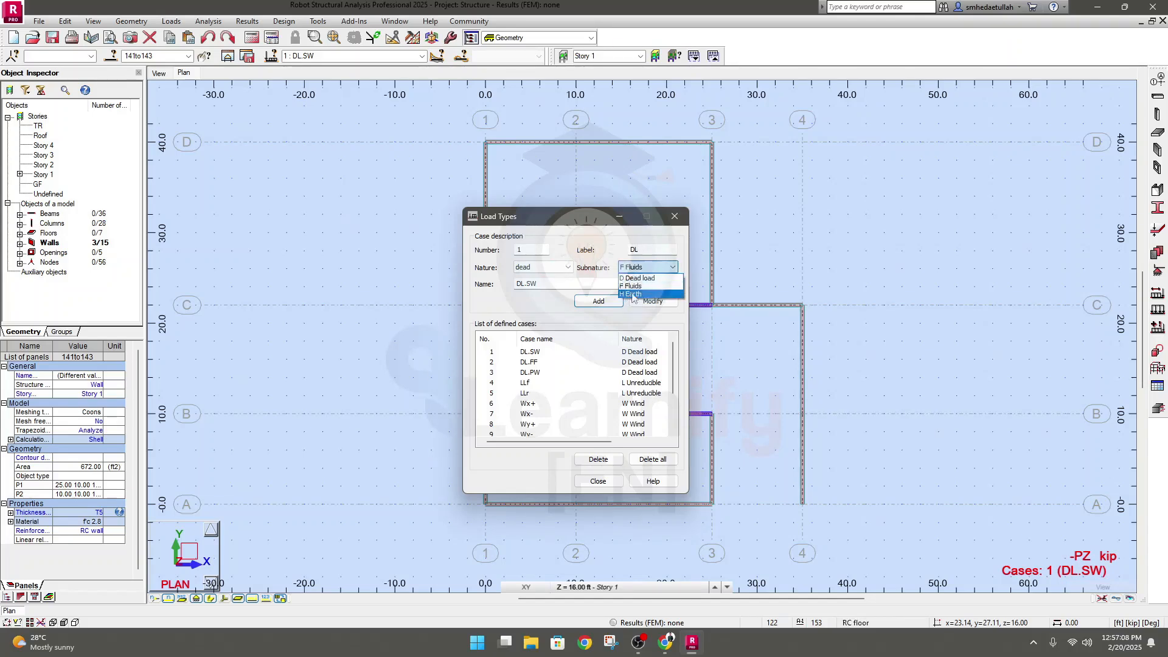
left_click(641, 286)
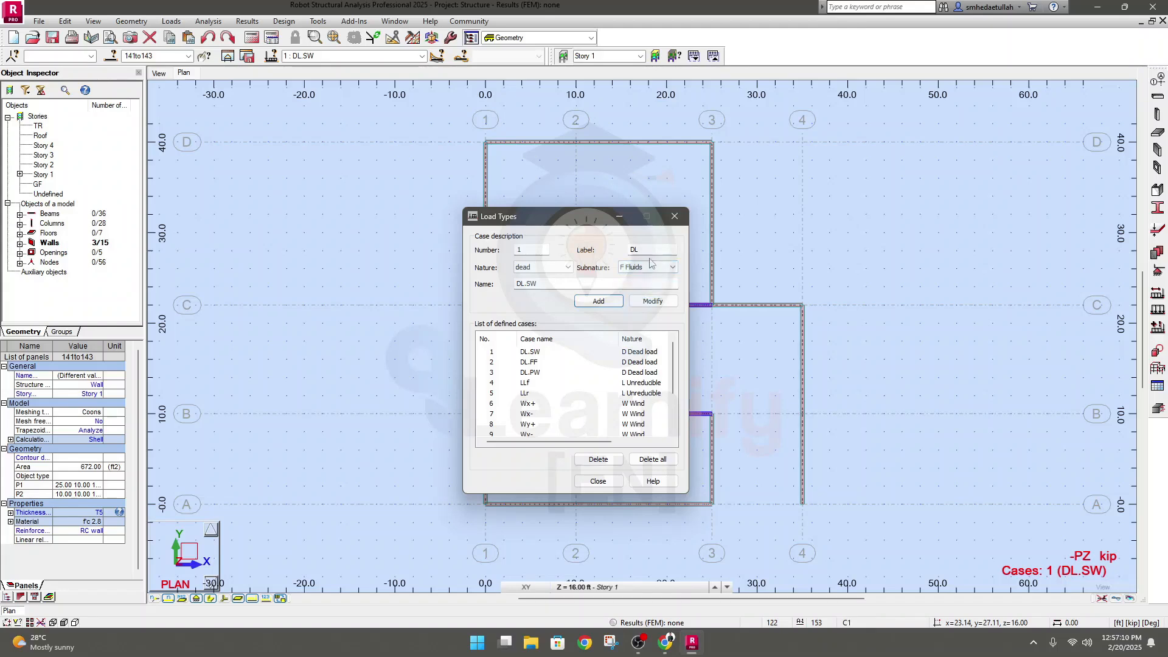
left_click_drag(554, 285, 531, 286)
left_click(591, 303)
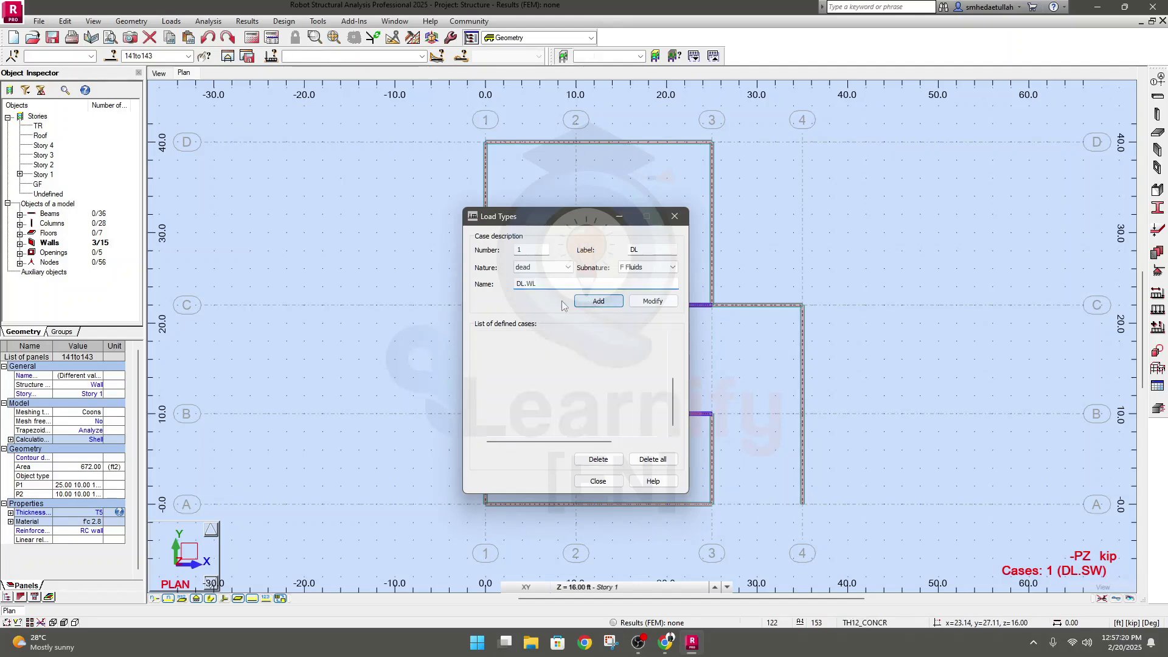
Review the list of defined load cases from start to end and close Load Types
scroll(544, 396, "up", 2)
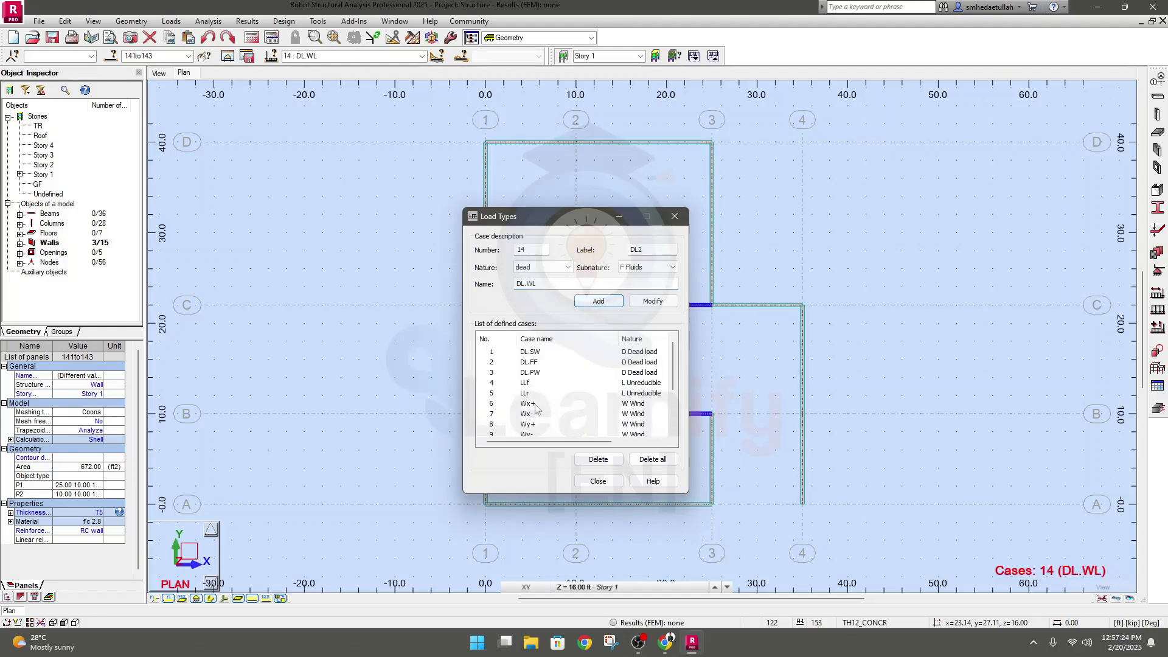
scroll(535, 393, "down", 2)
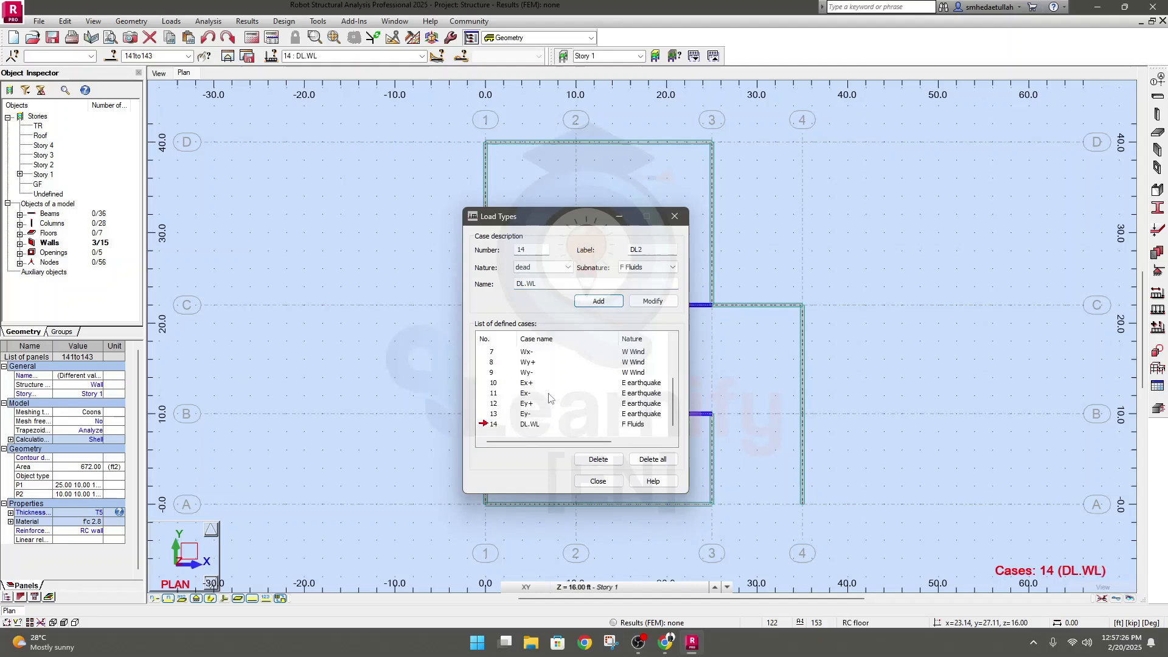
scroll(543, 405, "up", 2)
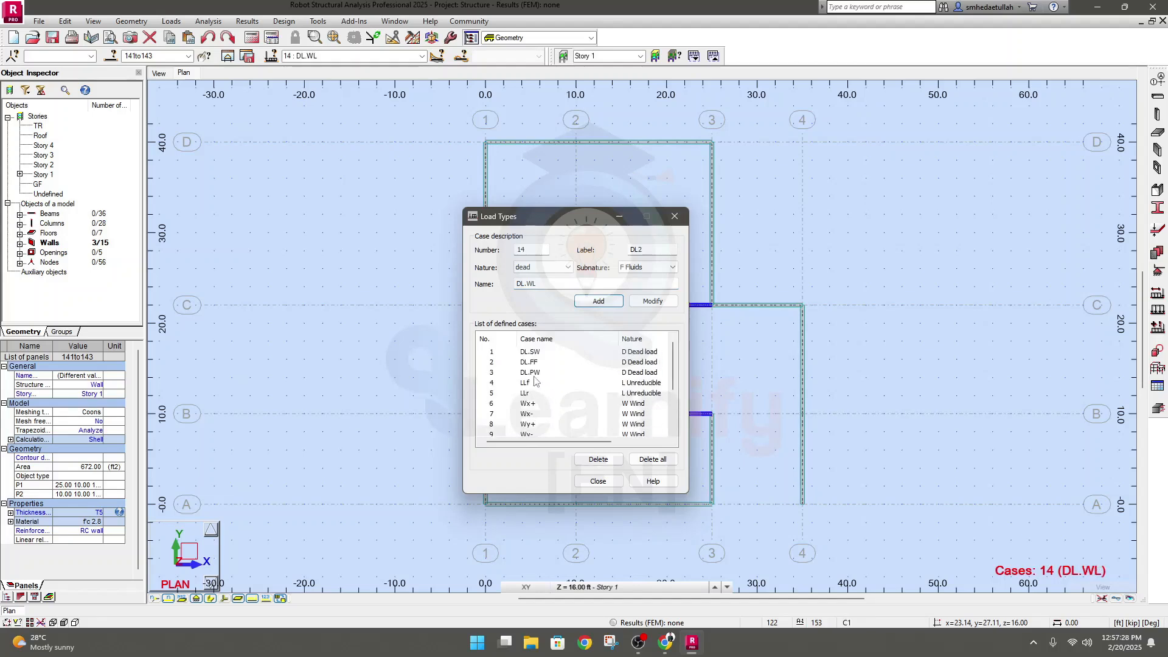
left_click_drag(529, 223, 556, 203)
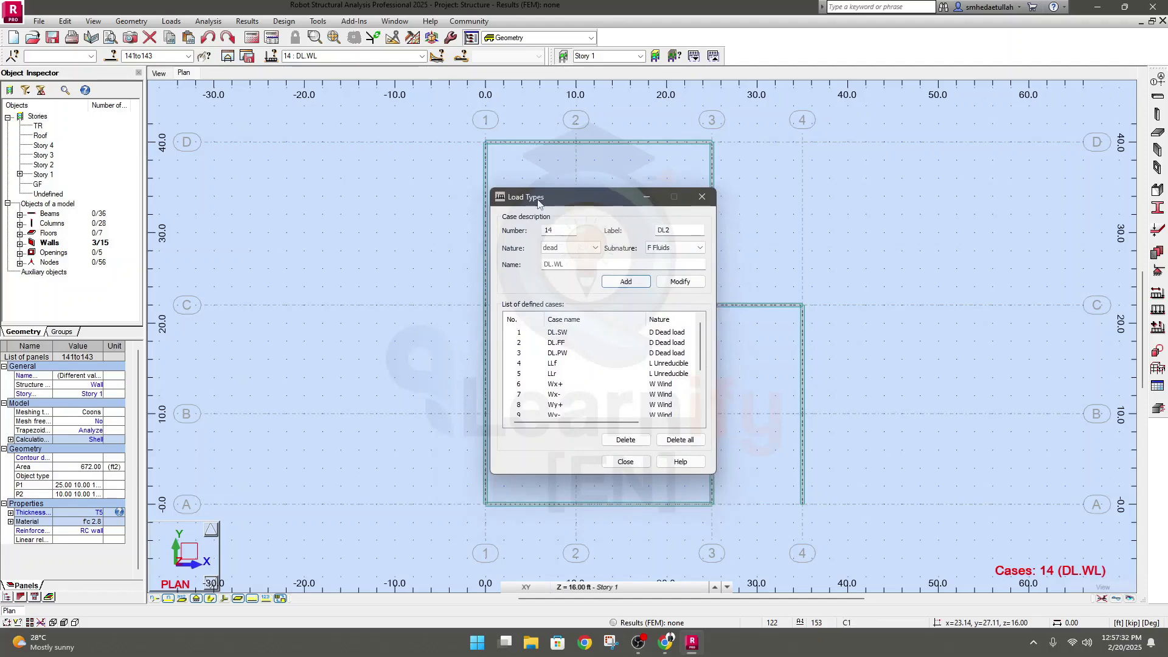
left_click(626, 461)
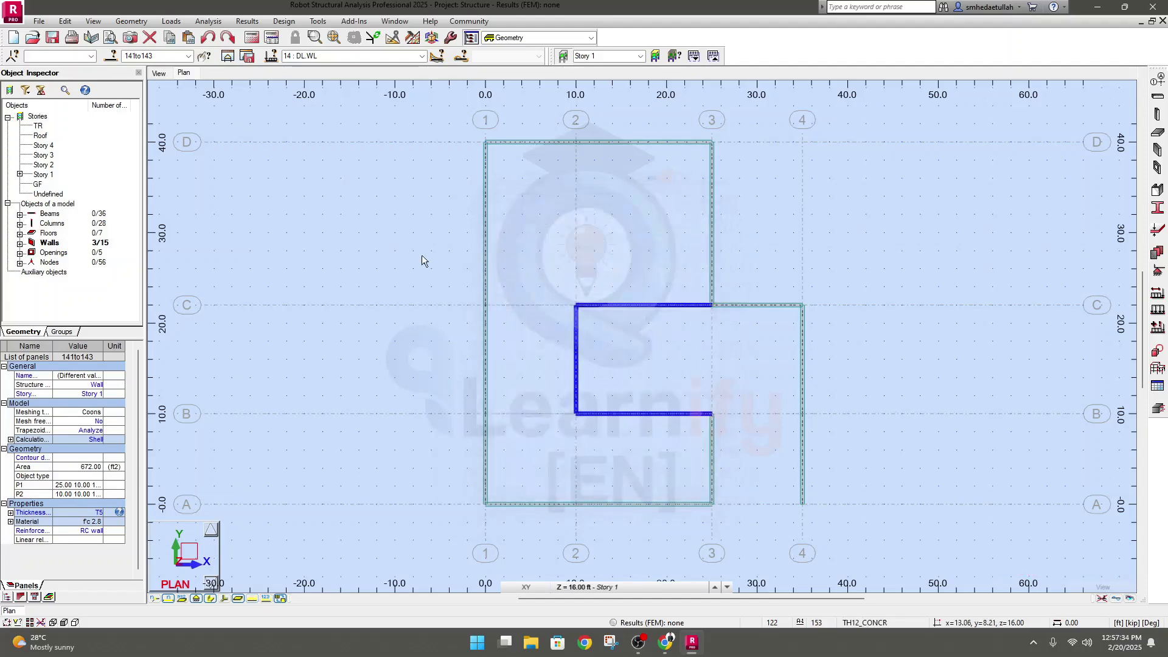
Make the seismic case Ex+ the current load case and check the list of available cases
left_click(365, 56)
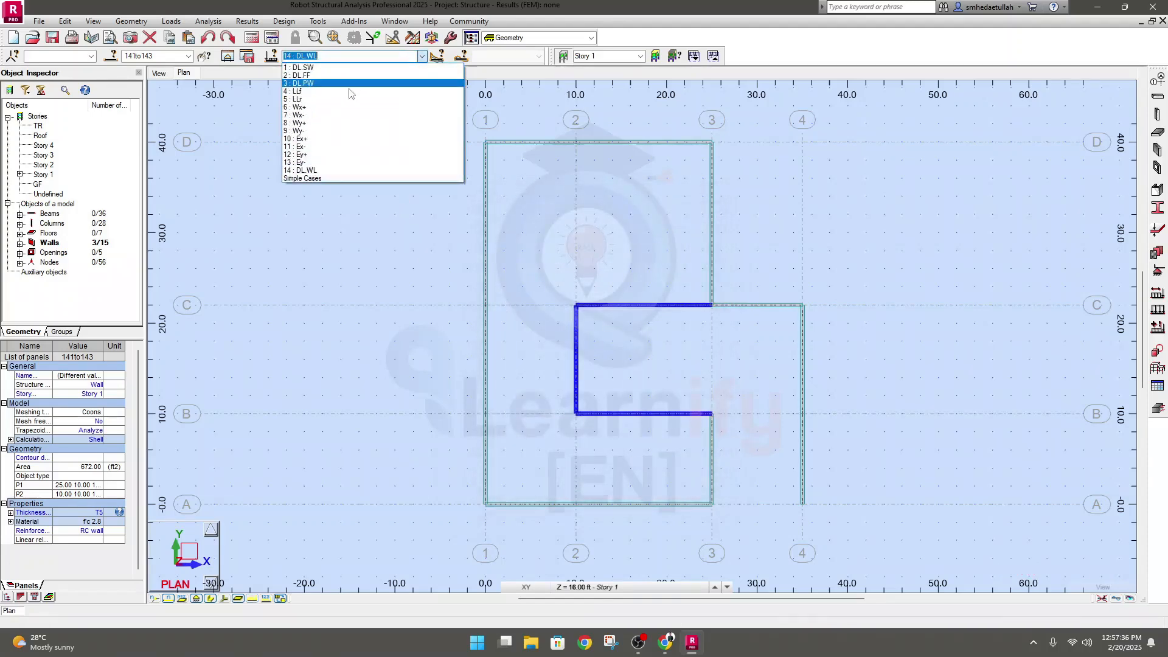
scroll(341, 192, "up", 2)
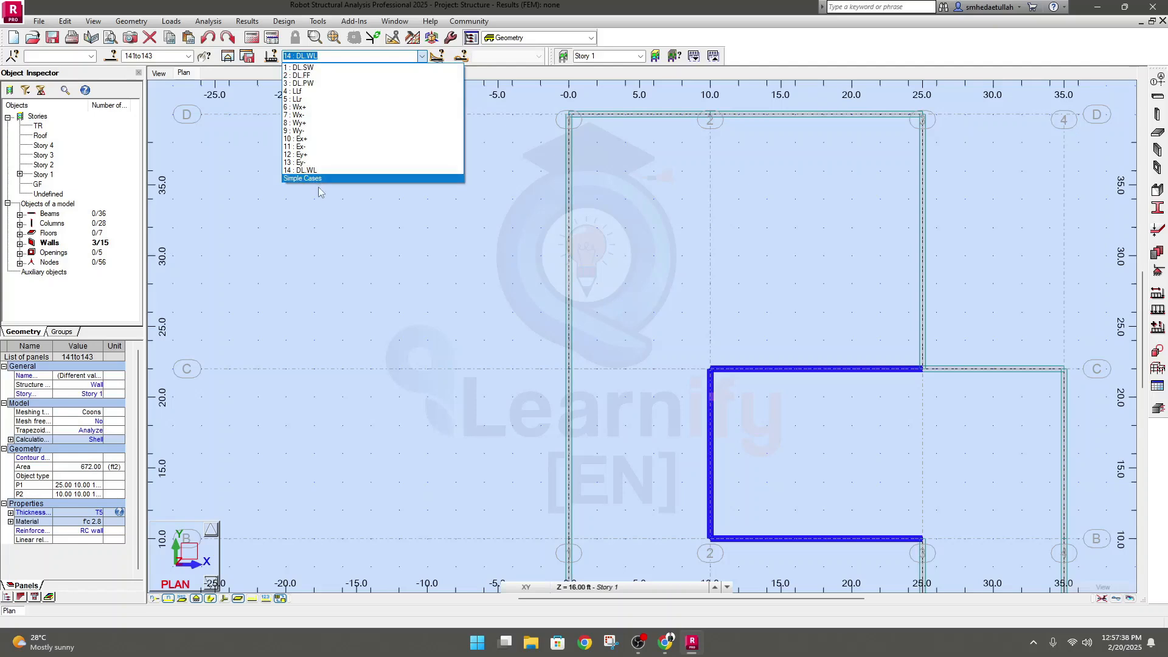
left_click(321, 139)
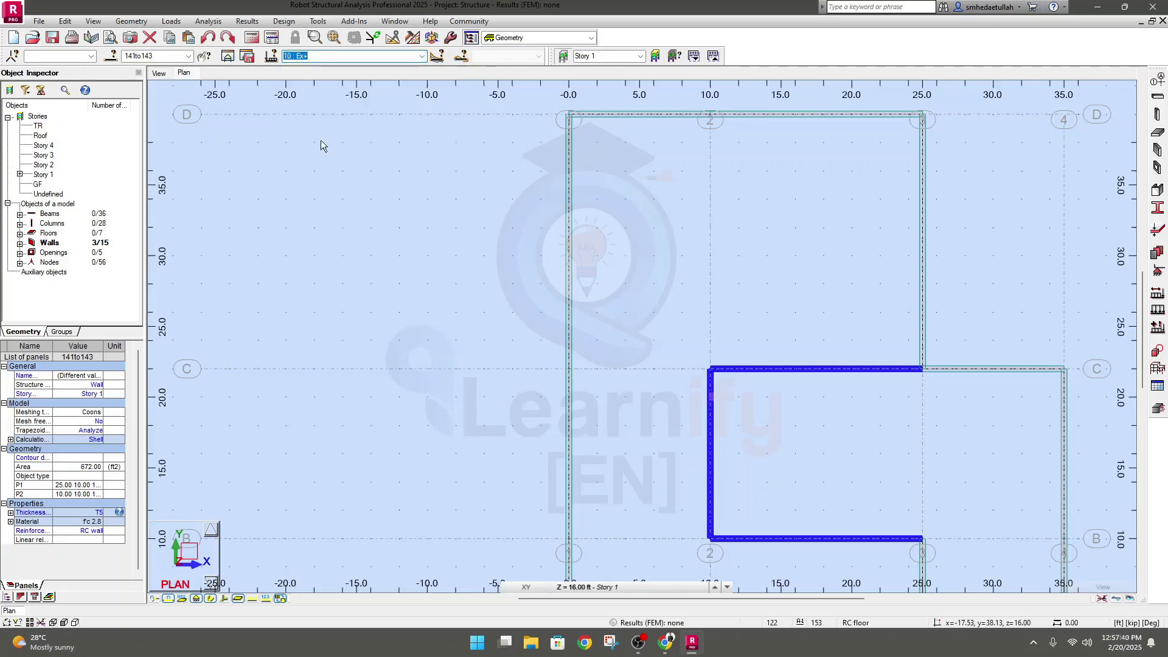
left_click(412, 58)
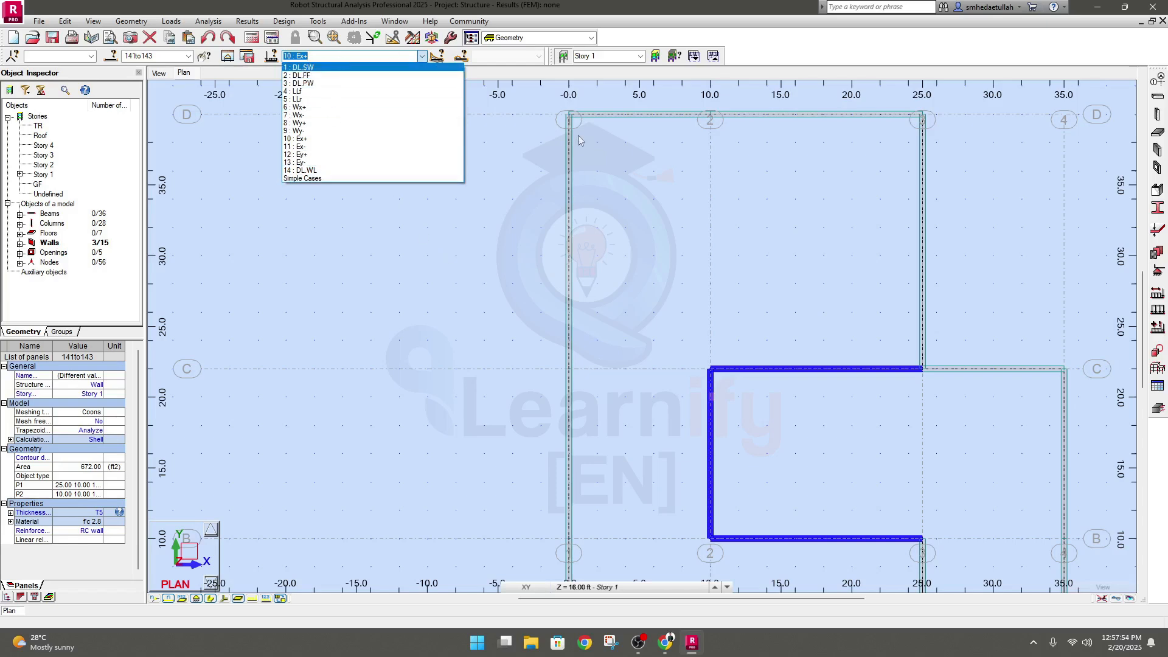
left_click(435, 303)
Open Load Definition for the current case and place its window beside the Story 1 plan
scroll(434, 303, "down", 4)
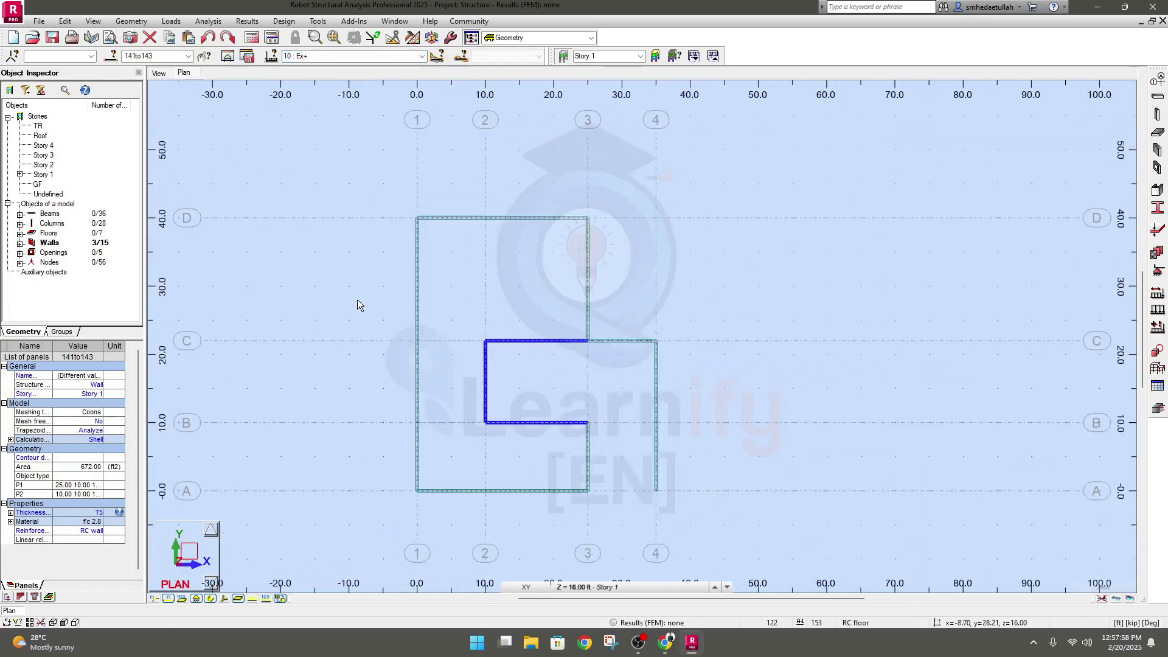
middle_click_drag(357, 305, 409, 255)
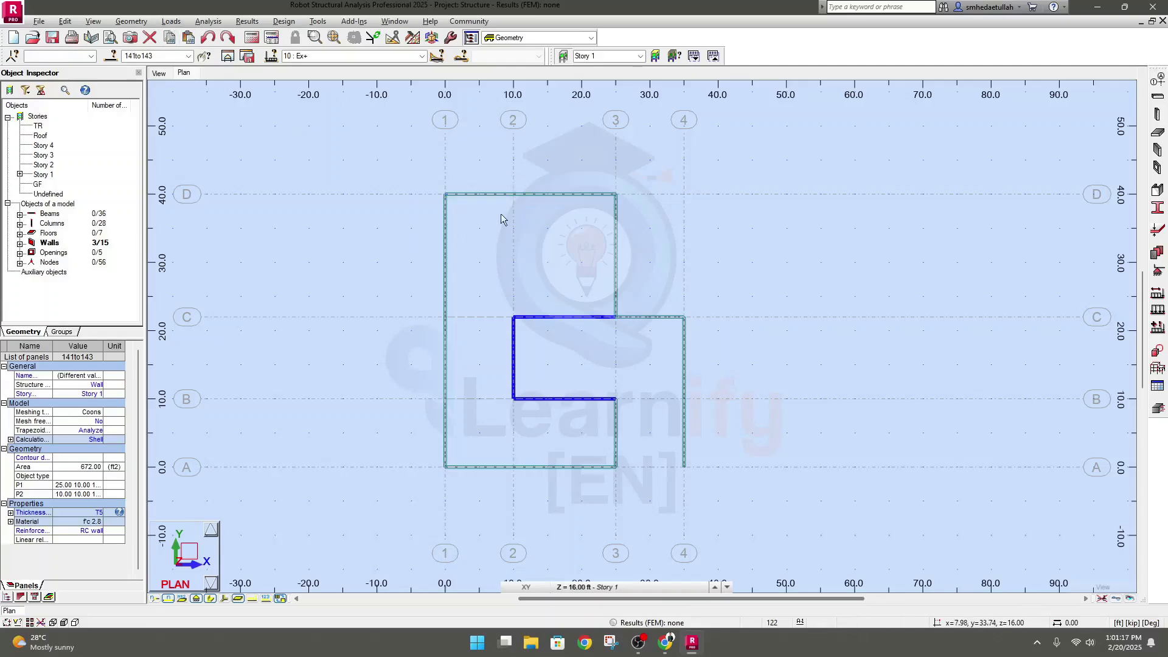
middle_click_drag(494, 258, 459, 268)
left_click(171, 22)
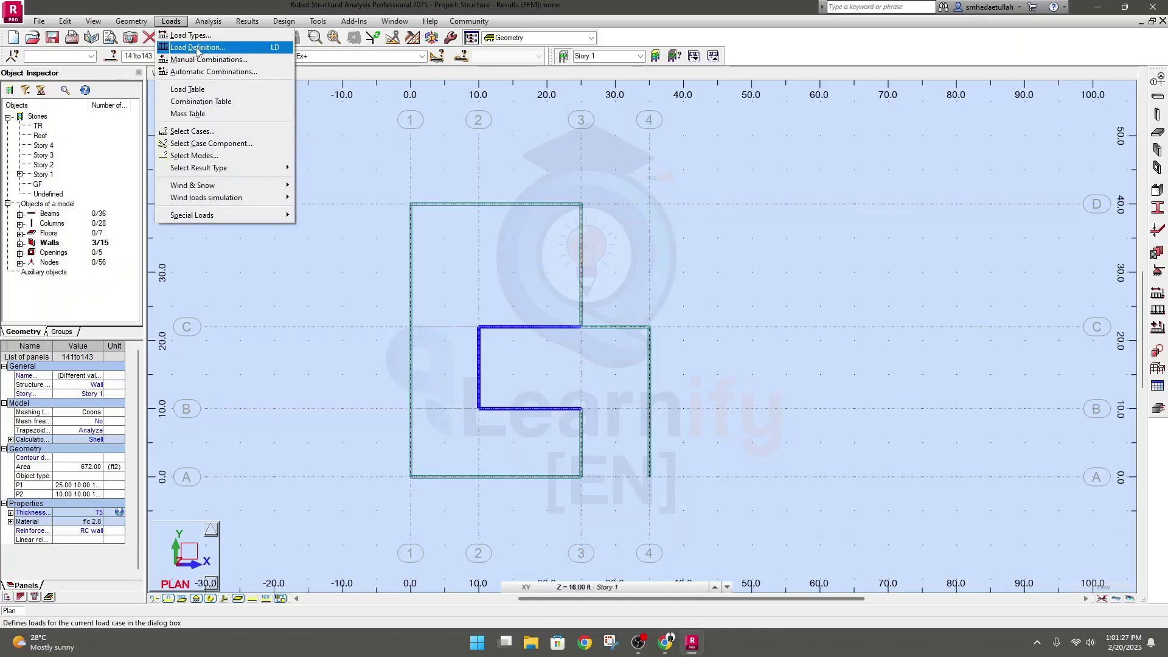
left_click(228, 48)
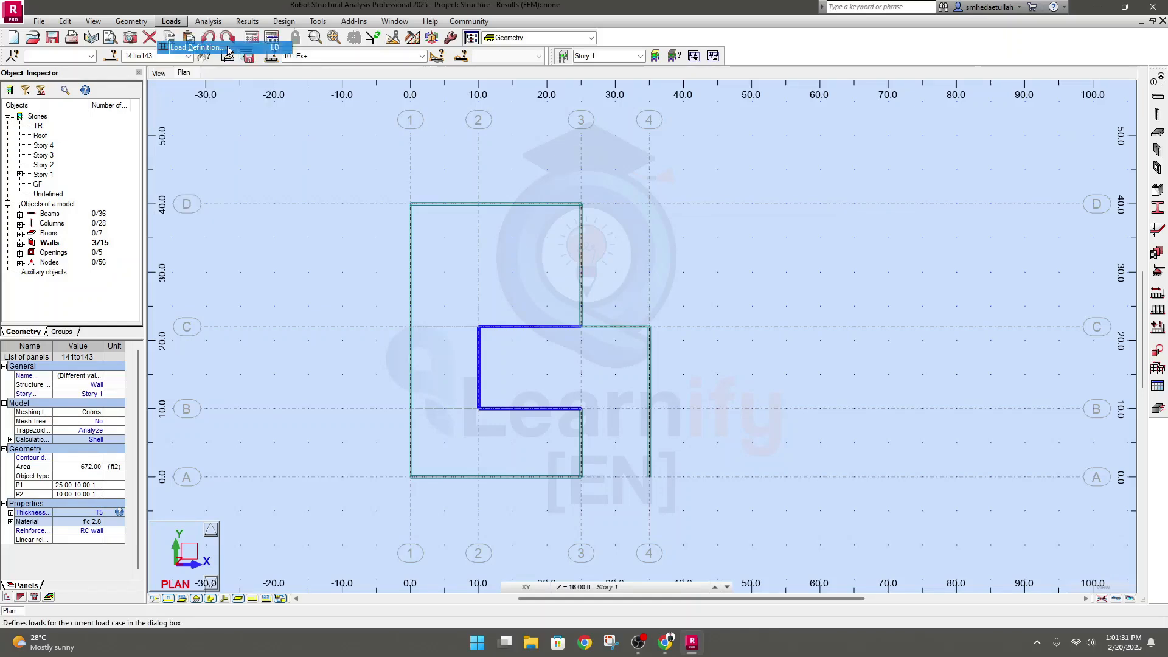
mouse_move(1022, 79)
left_mouse_down()
mouse_move(949, 179)
mouse_move(813, 179)
left_mouse_up()
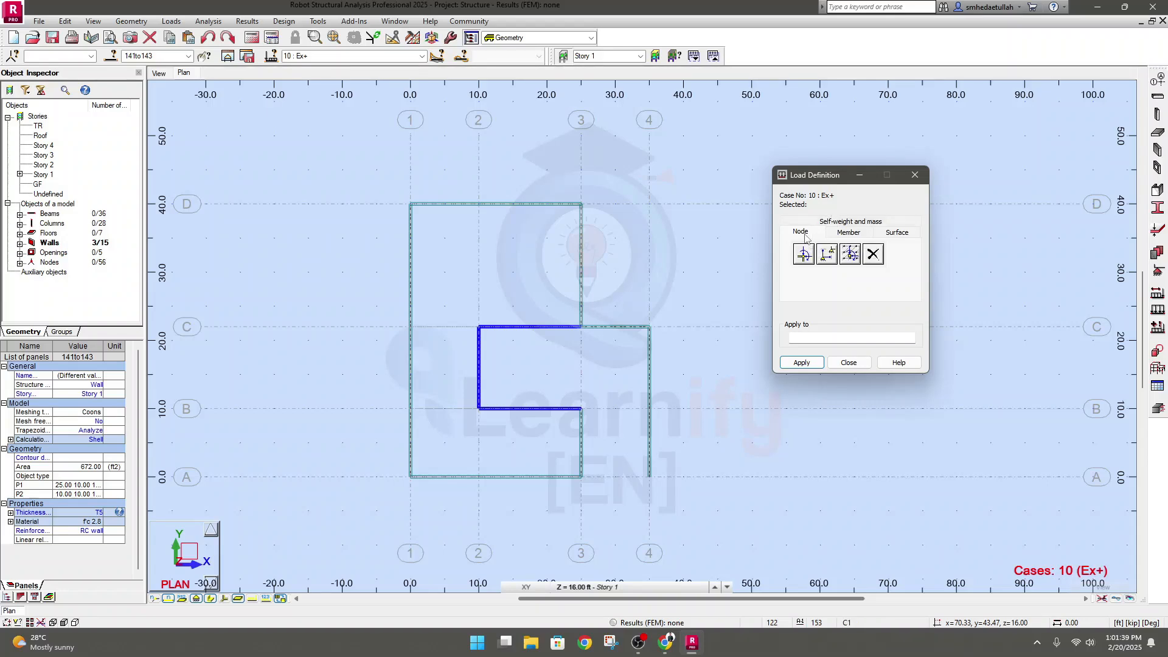
Examine the node and member load types in Load Definition, including the Nodal Force settings
left_click(855, 235)
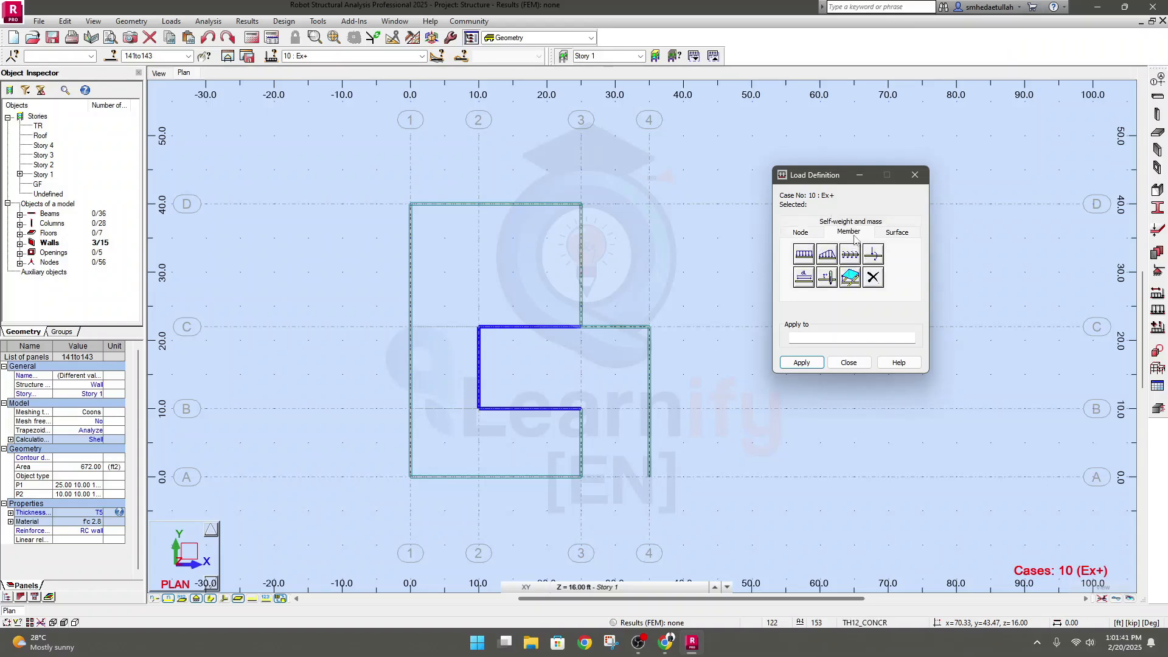
left_click(812, 236)
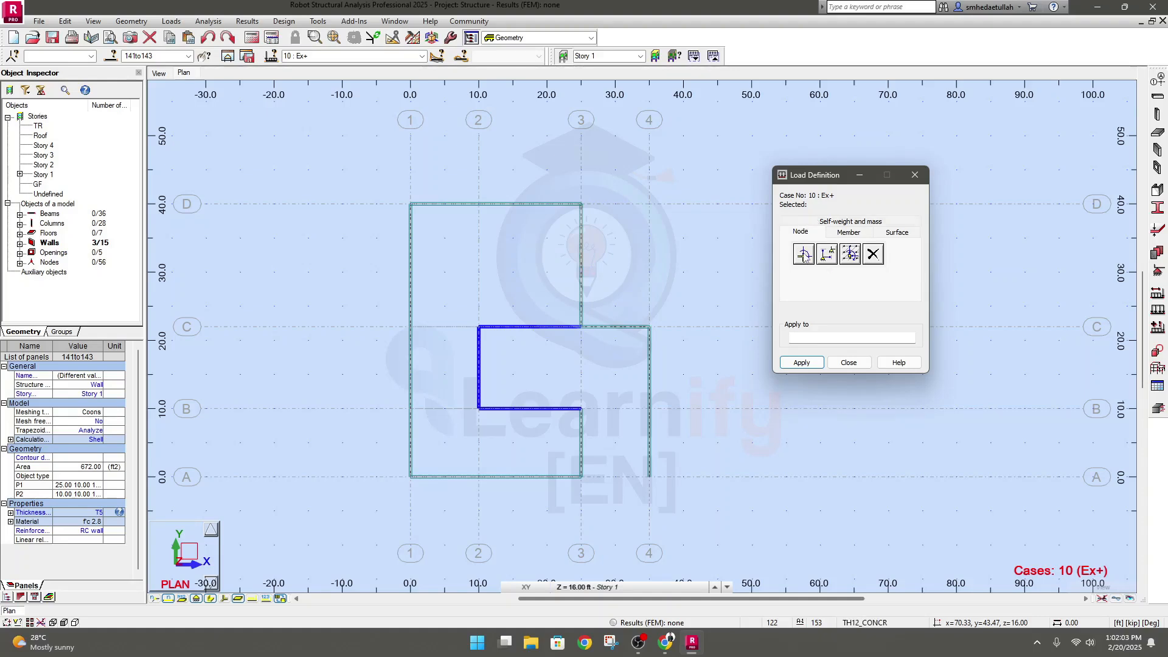
left_click(803, 254)
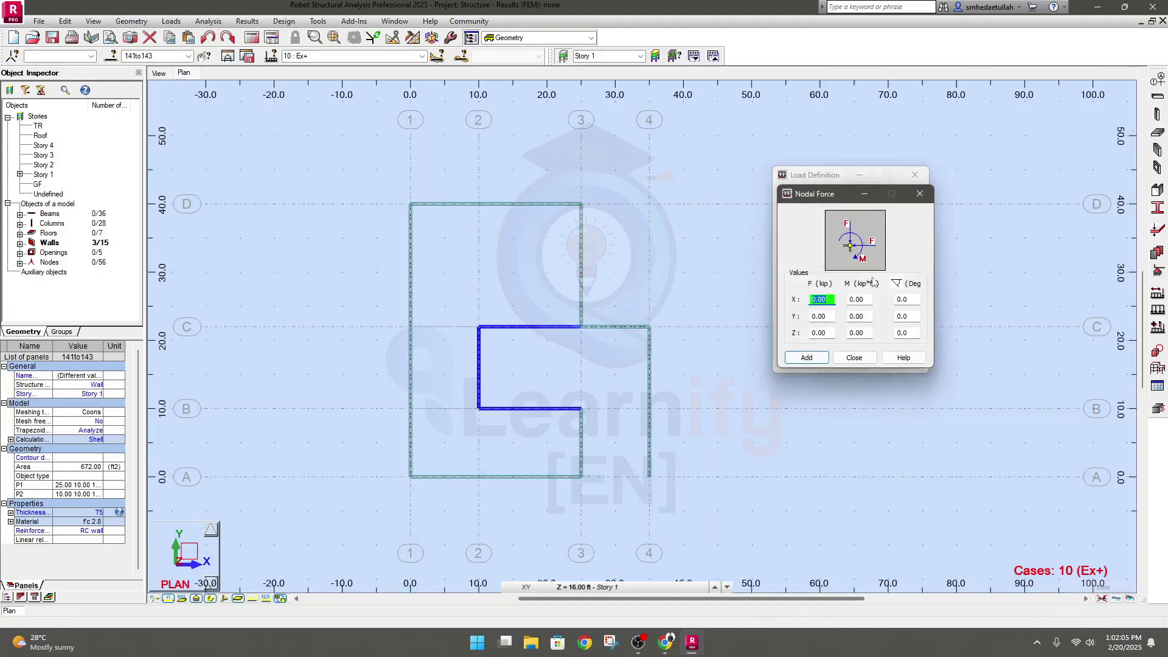
left_click(919, 194)
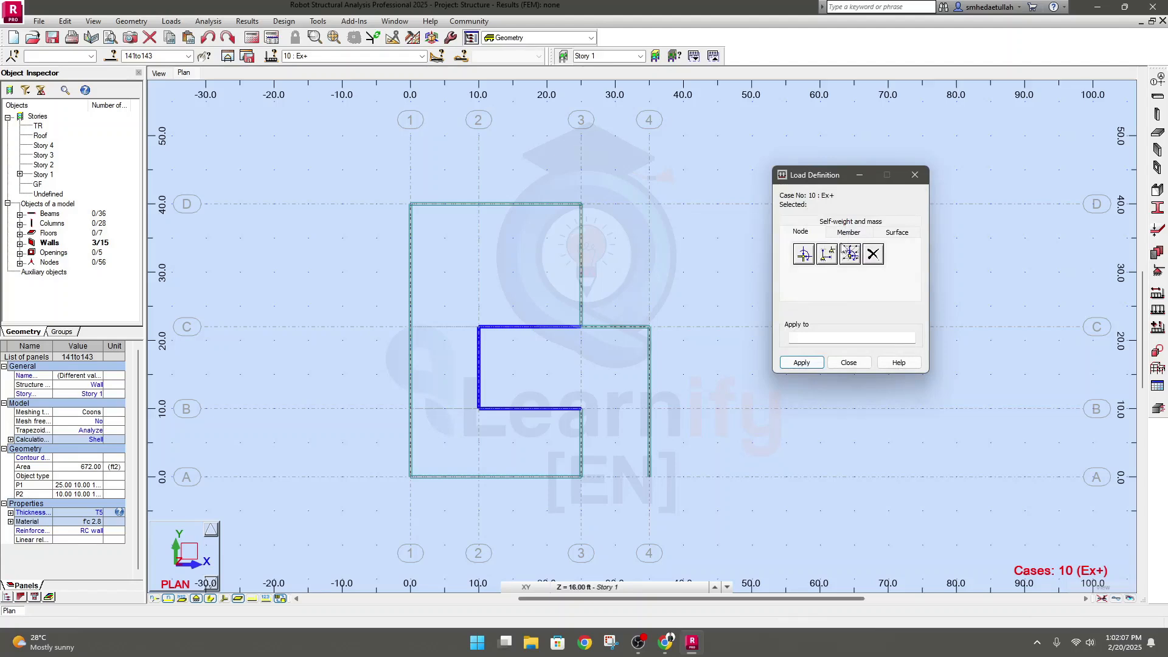
left_click(849, 234)
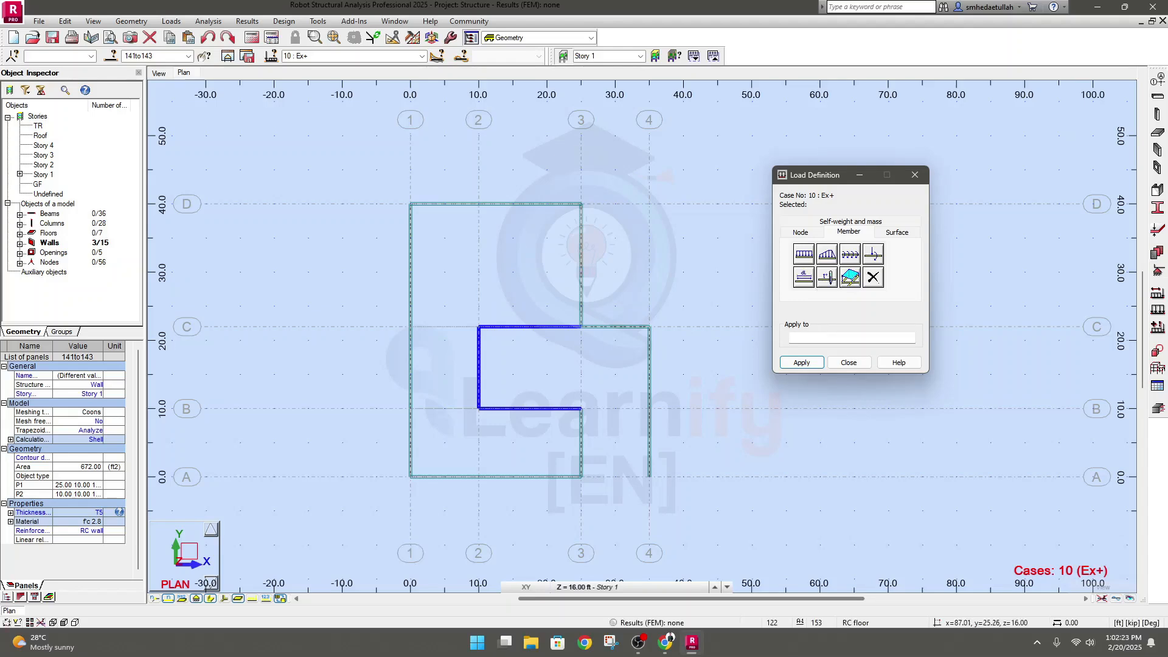
Examine the settings of the uniform planar, three-point planar and two-point linear surface loads in Load Definition
left_click(896, 232)
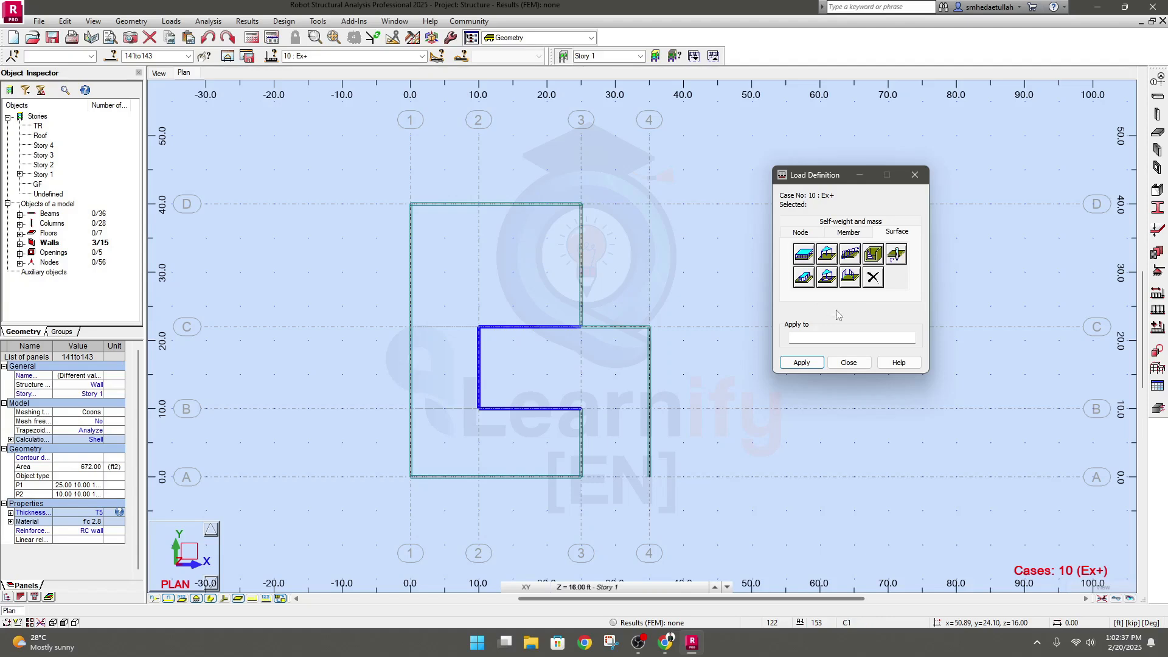
left_click(804, 254)
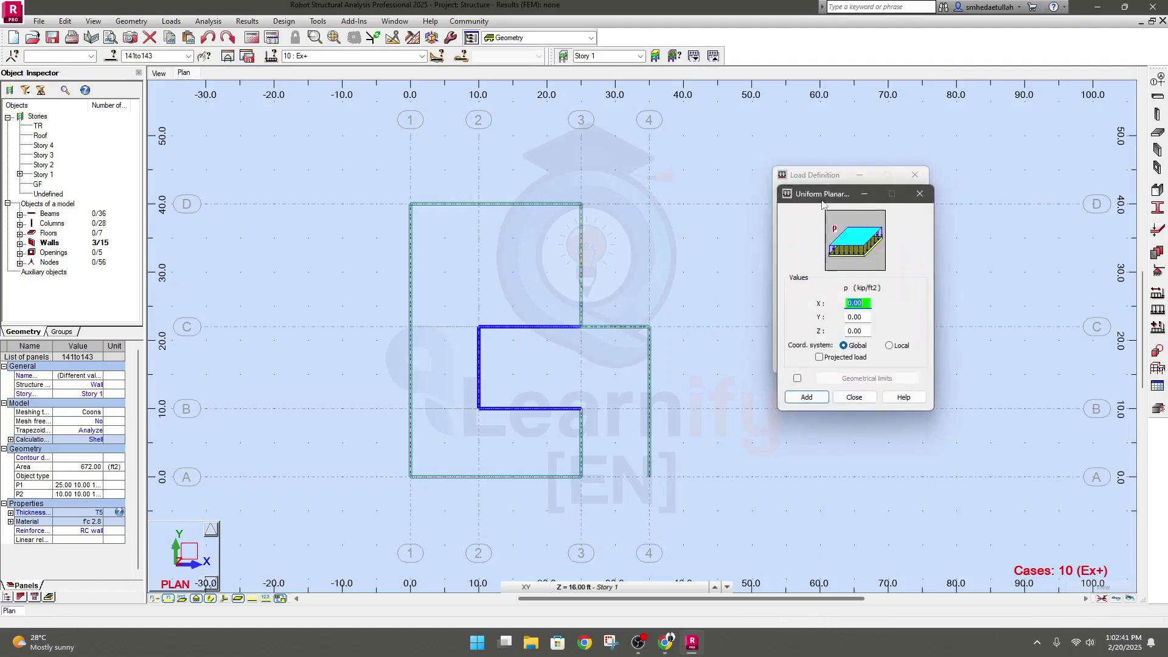
left_click(919, 193)
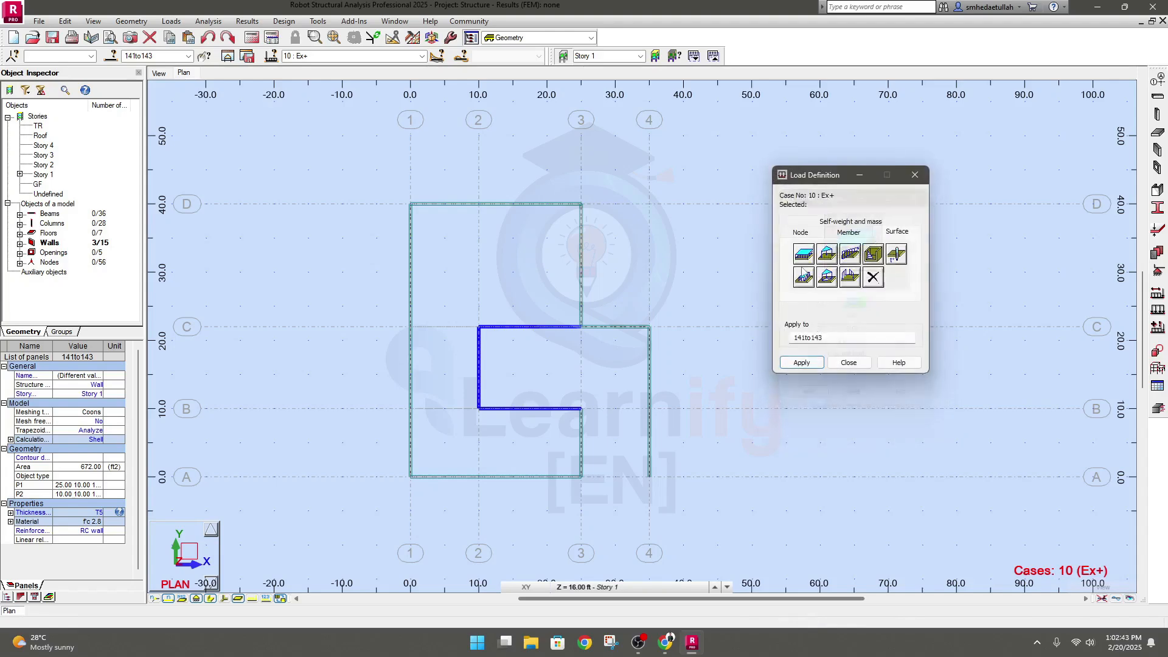
left_click(828, 254)
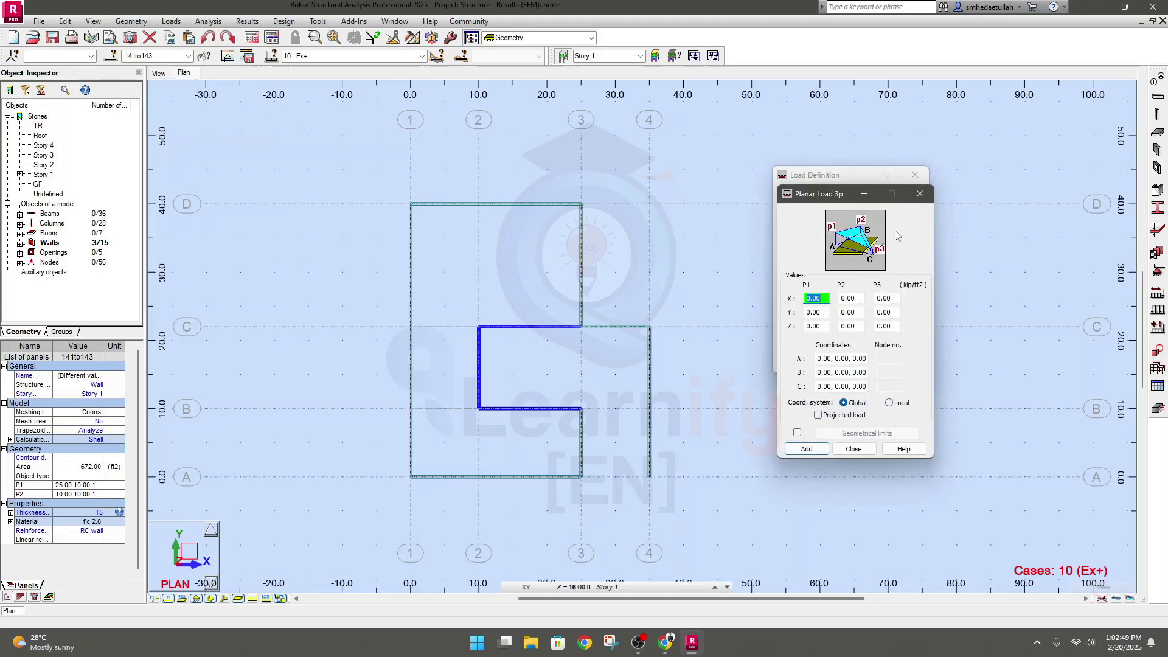
left_click(919, 194)
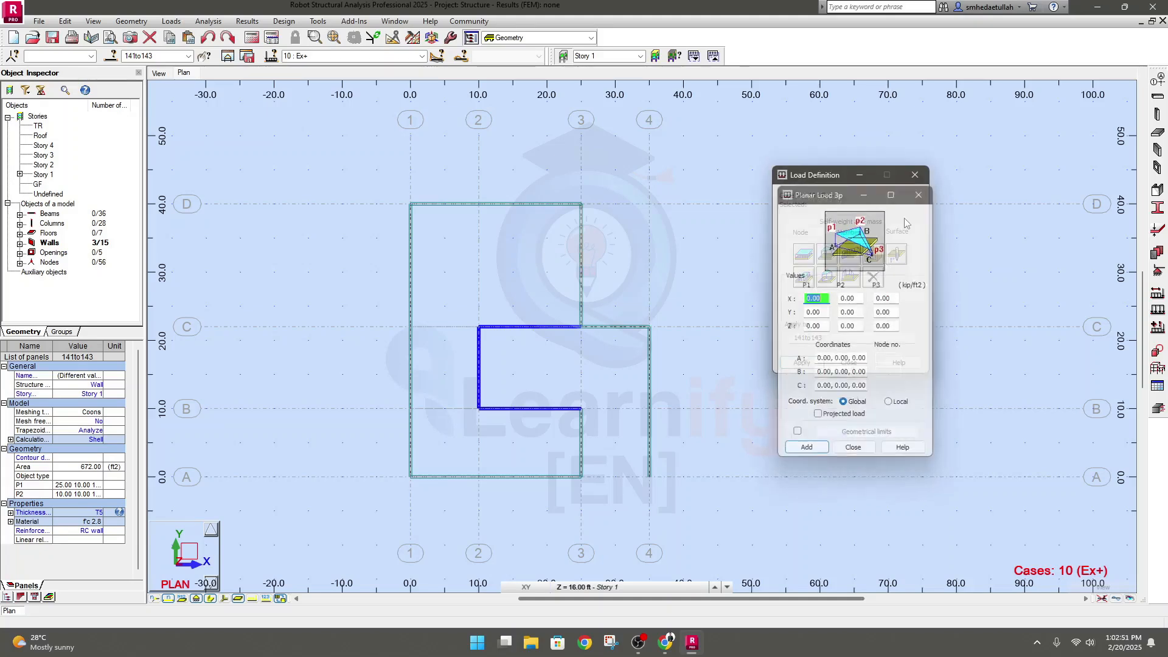
left_click(851, 255)
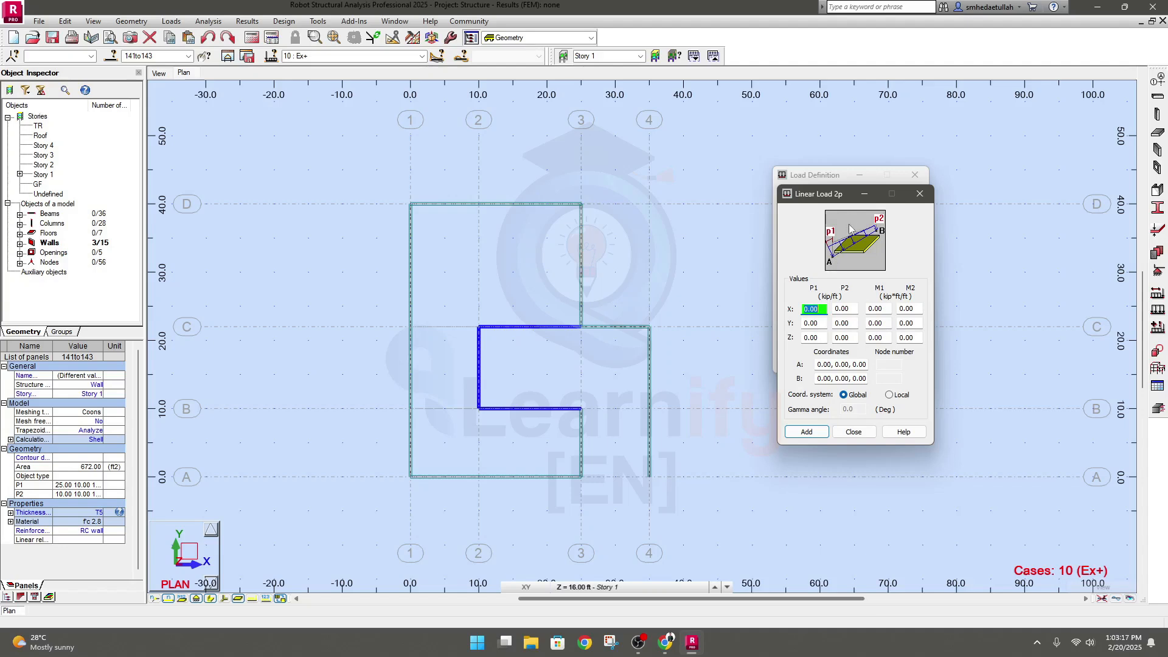
left_click(919, 193)
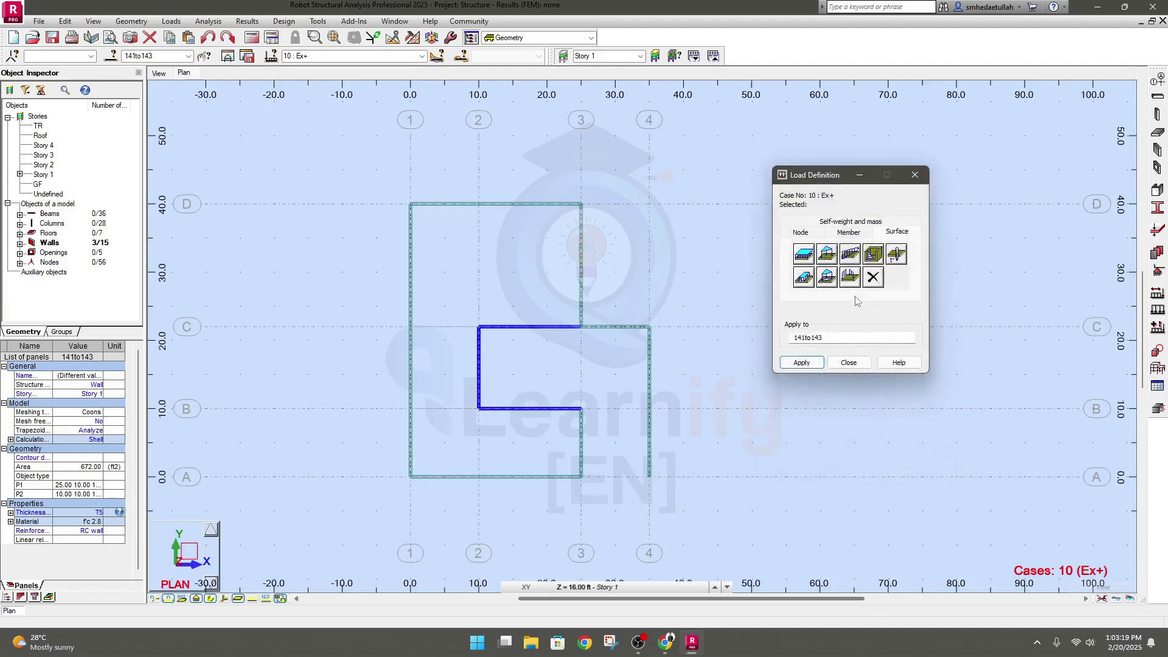
Examine the Pressure and contour-based uniform planar load settings among the surface loads
left_click(874, 254)
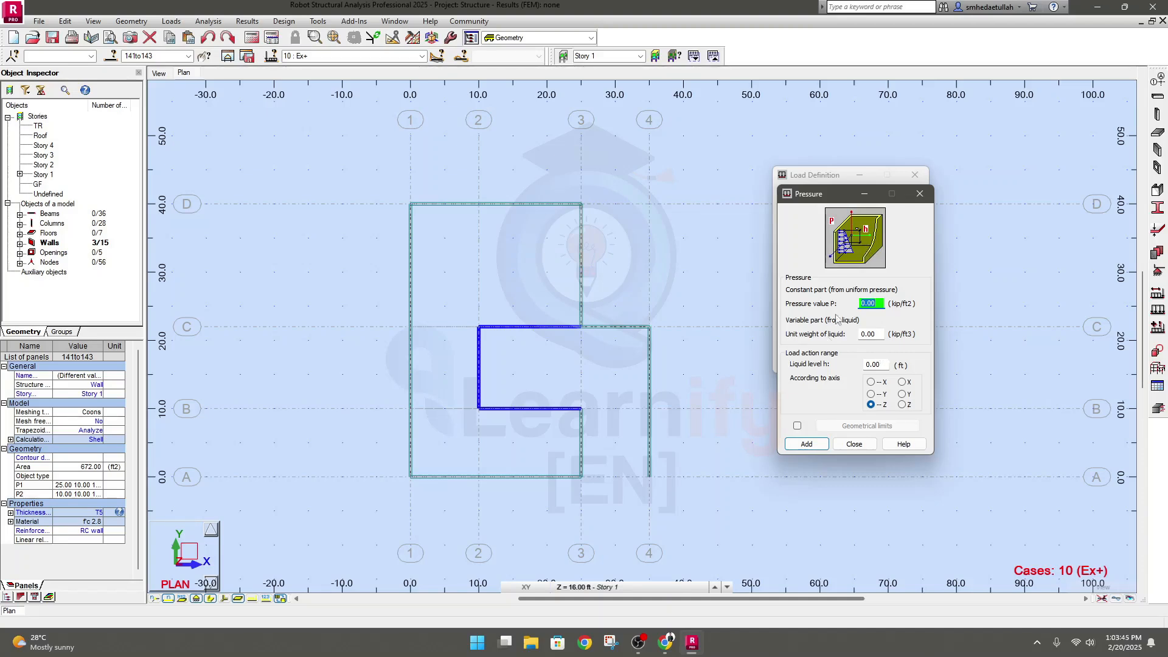
left_click(920, 194)
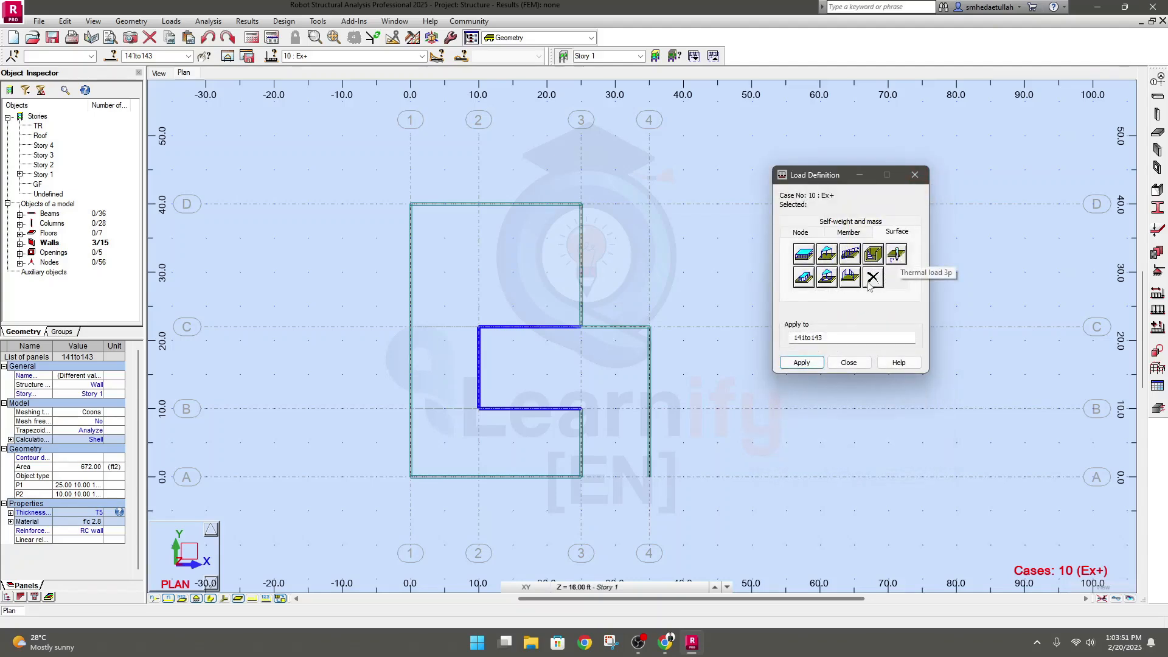
left_click(804, 277)
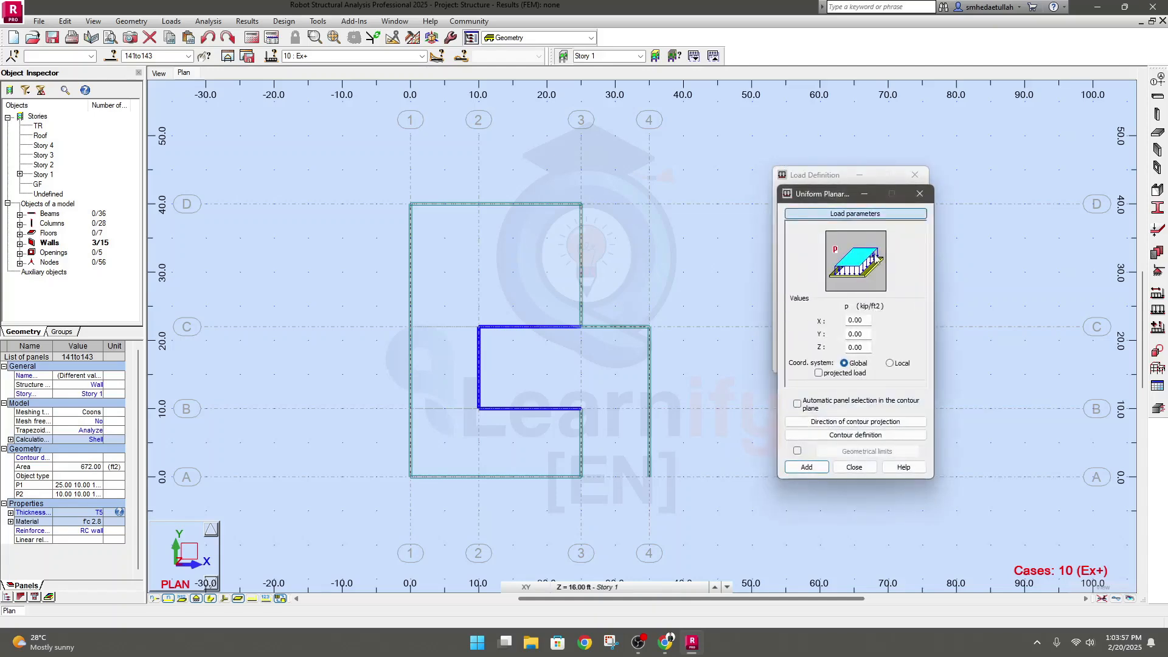
left_click(919, 193)
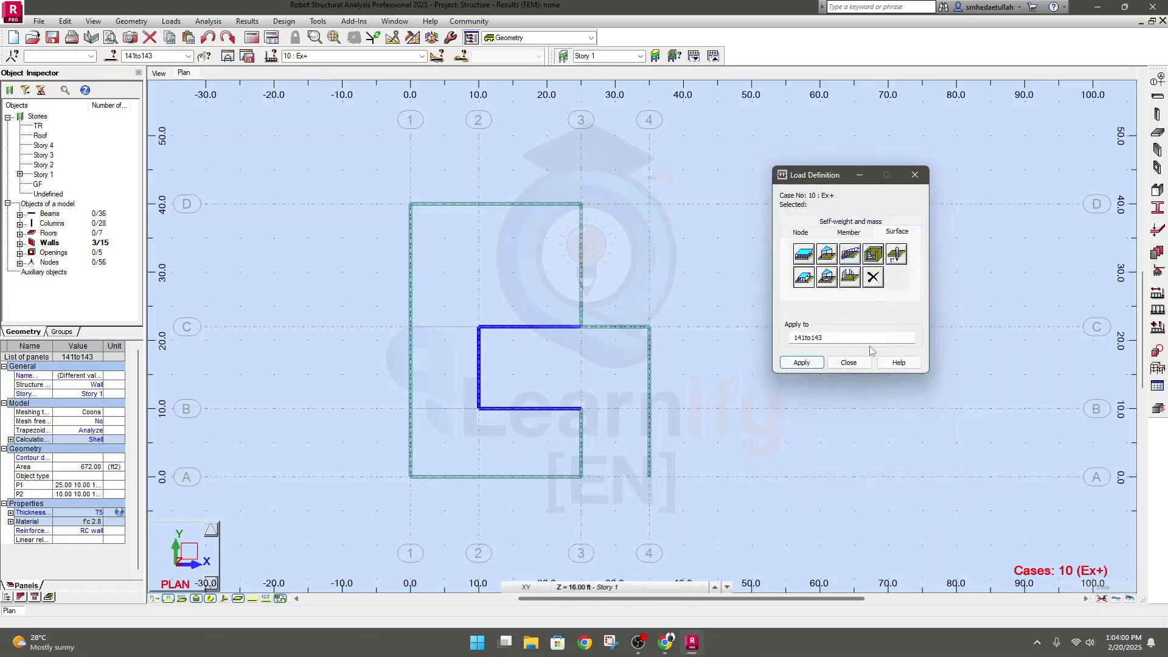
left_click(849, 279)
Add the self-weight of the whole structure in the -PZ direction to case Ex+ and check the Self-weight direction settings
left_click(847, 232)
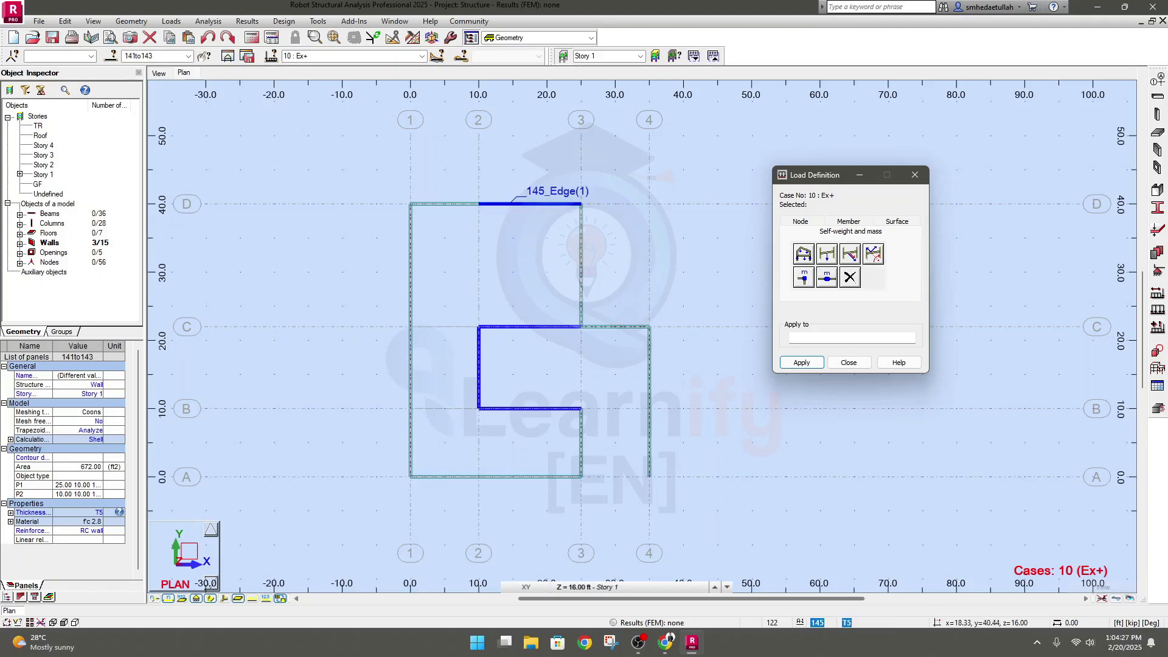
left_click(806, 256)
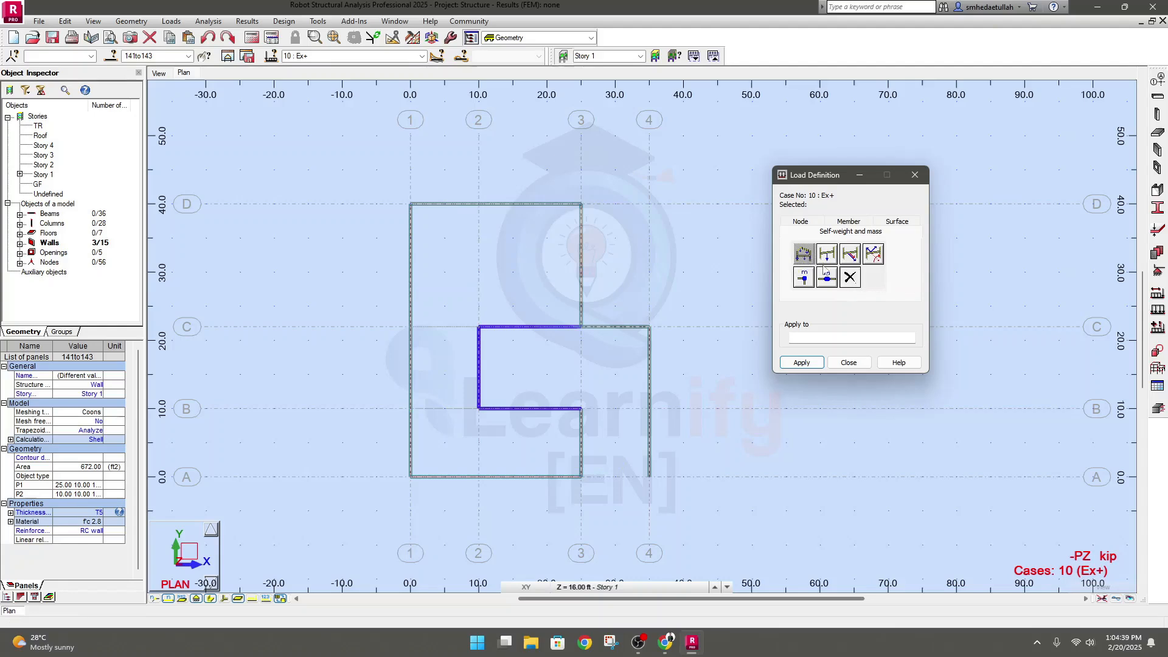
left_click(832, 259)
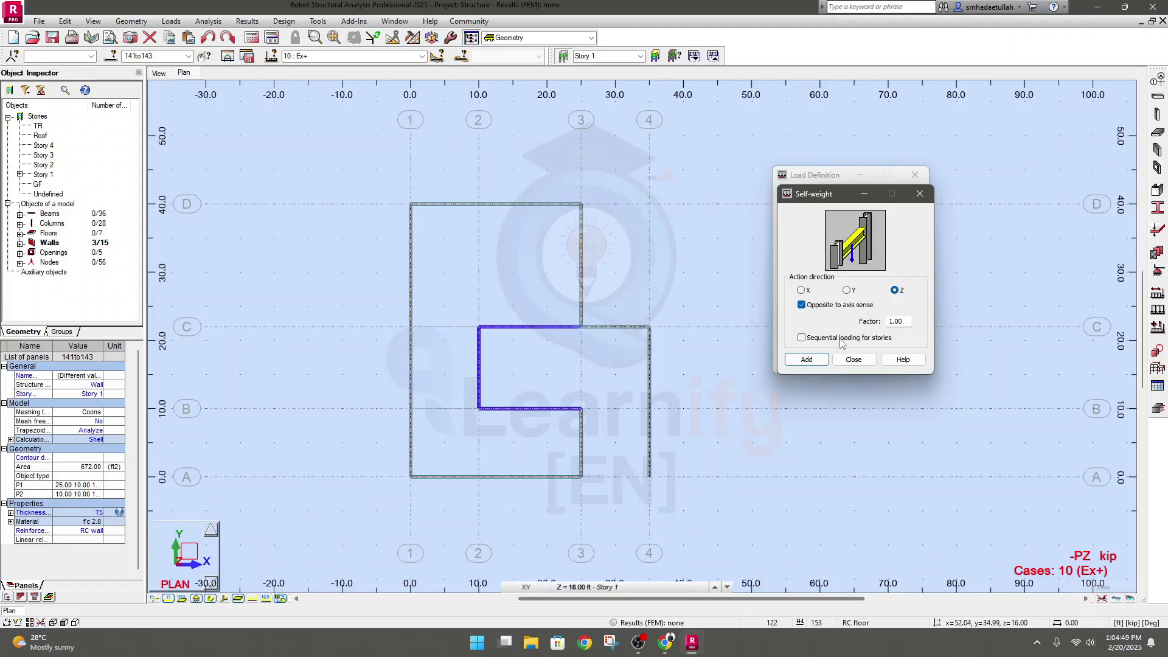
left_click(919, 193)
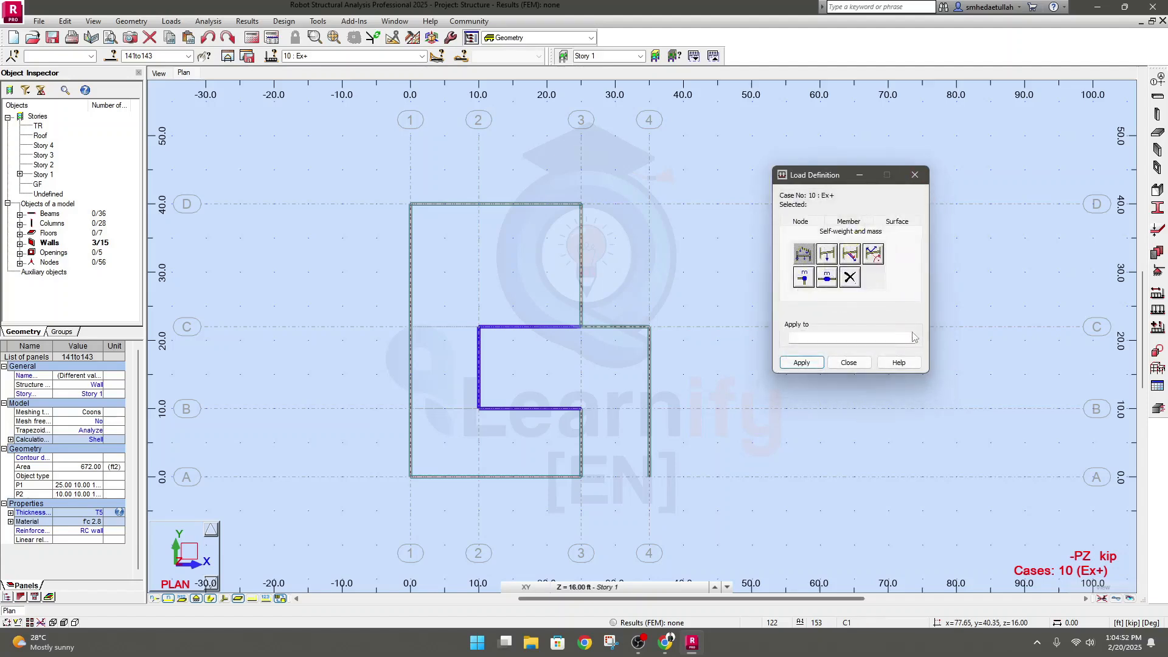
Examine the Body forces and Nodal Mass settings among the self-weight and mass loads
left_click(850, 254)
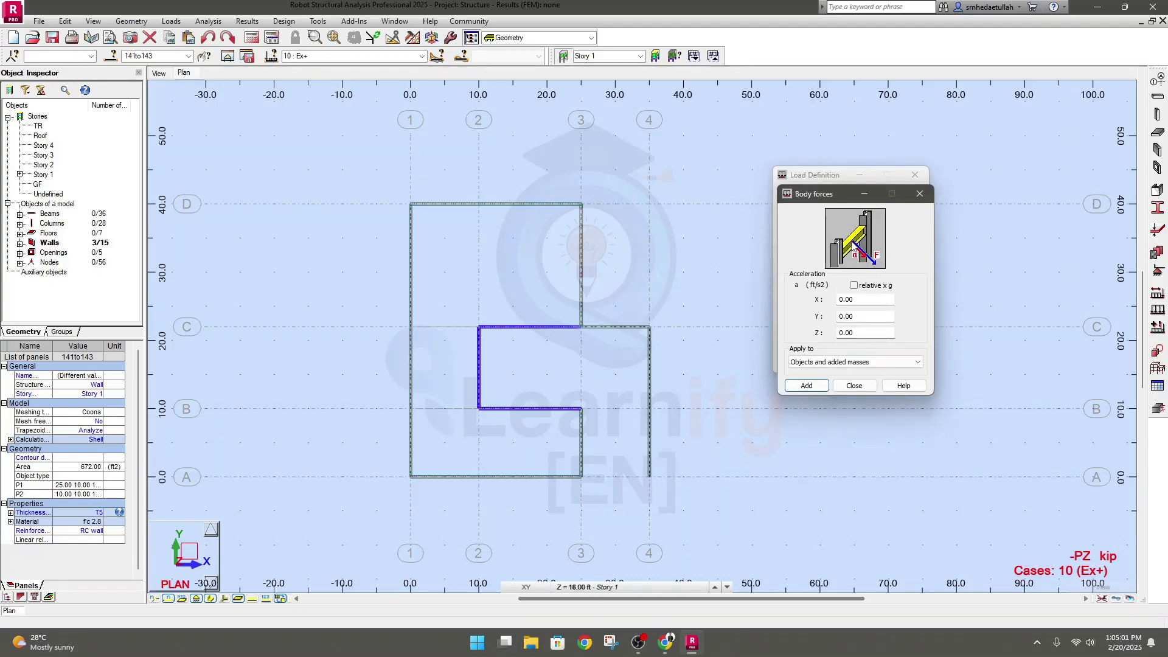
left_click(919, 194)
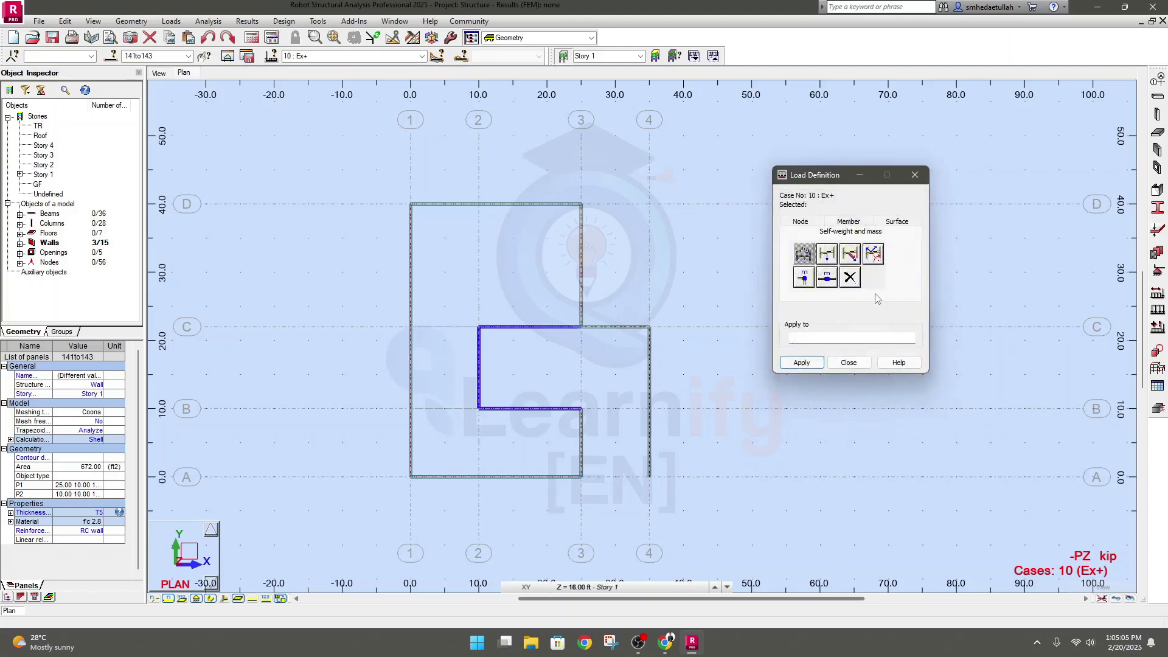
left_click(803, 278)
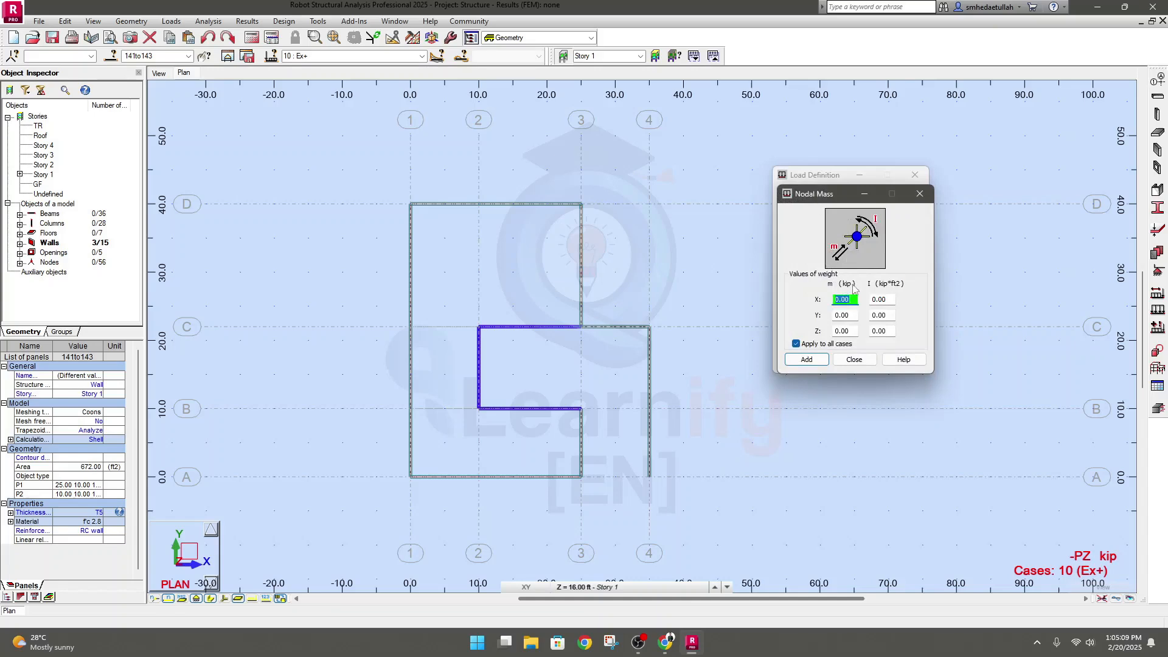
left_click(919, 193)
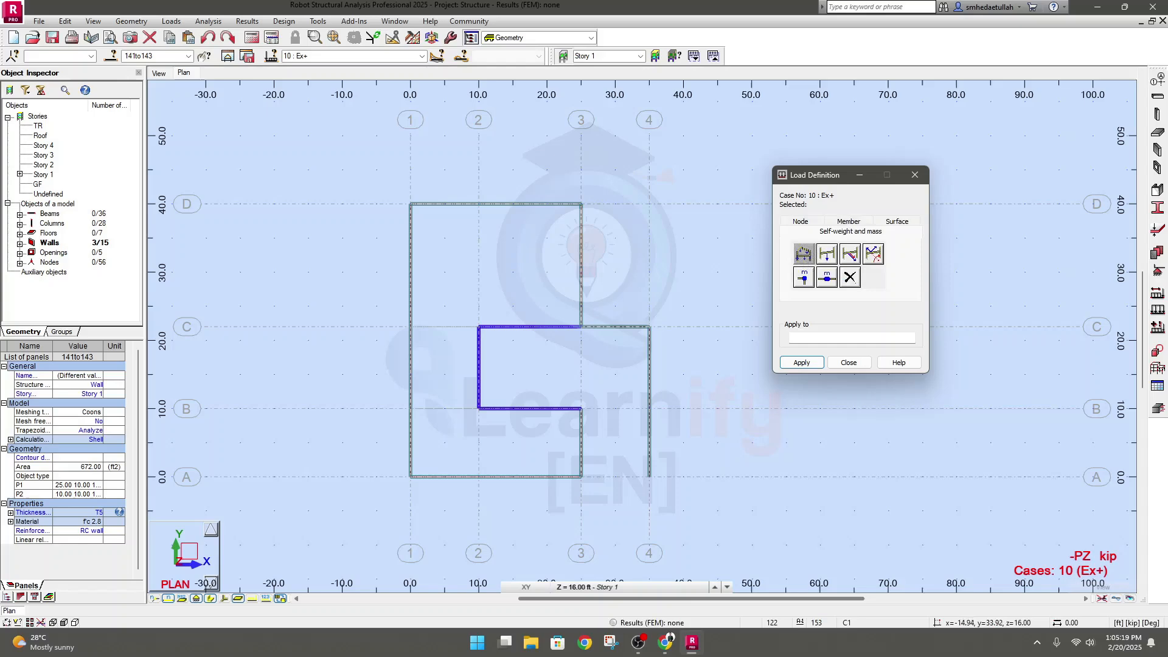
Switch the plan to the GF level and select the whole frame between axes 1–4 and A–D as the load target
left_click(587, 587)
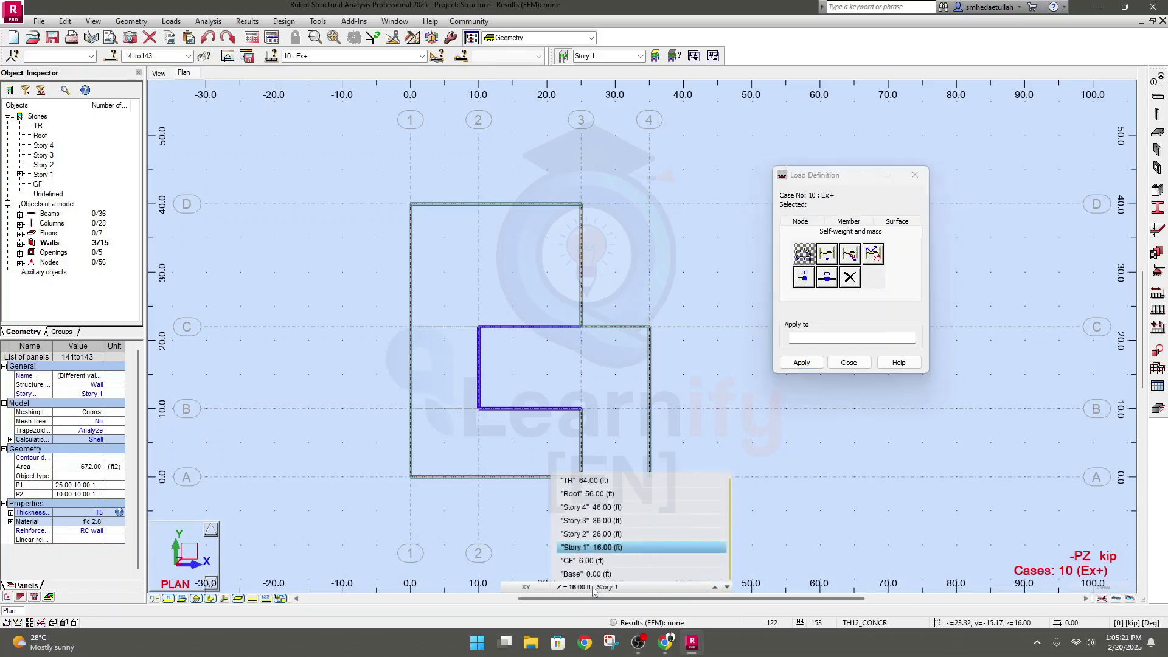
left_click(587, 561)
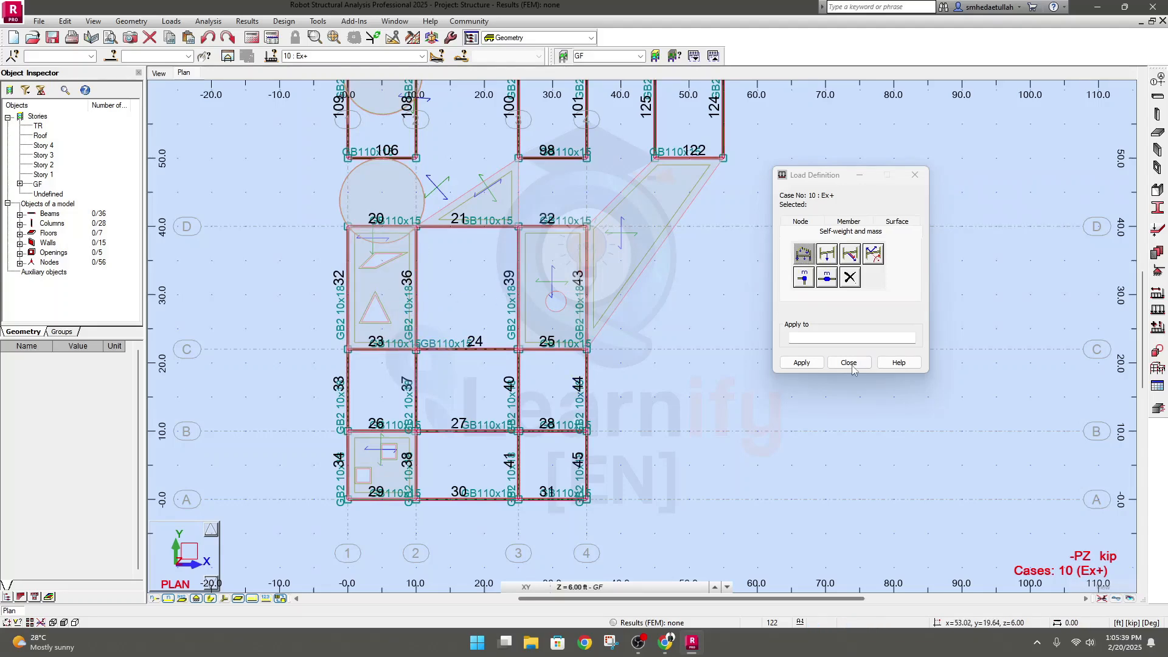
left_click(819, 338)
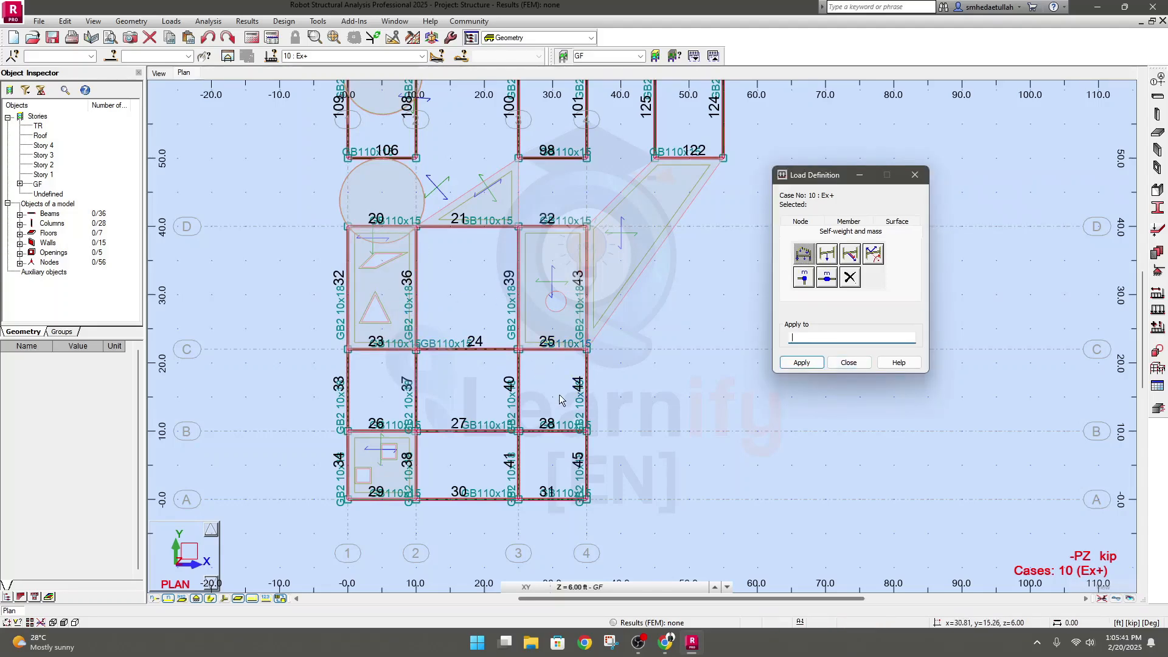
left_click_drag(296, 196, 609, 433)
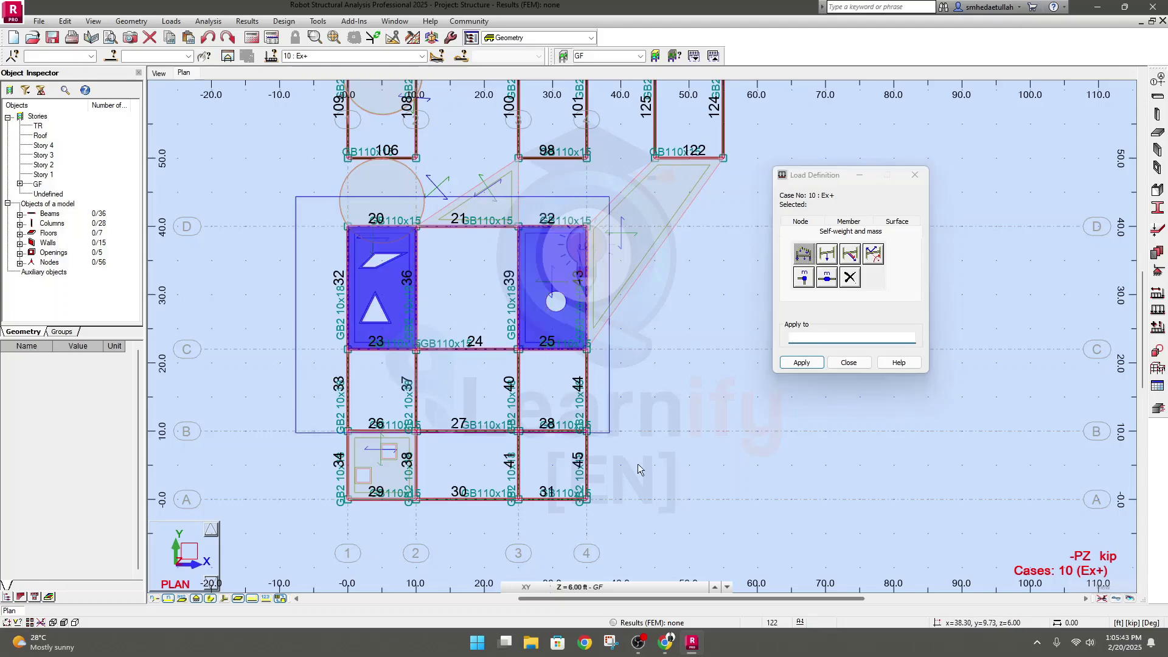
left_click_drag(639, 469, 680, 556)
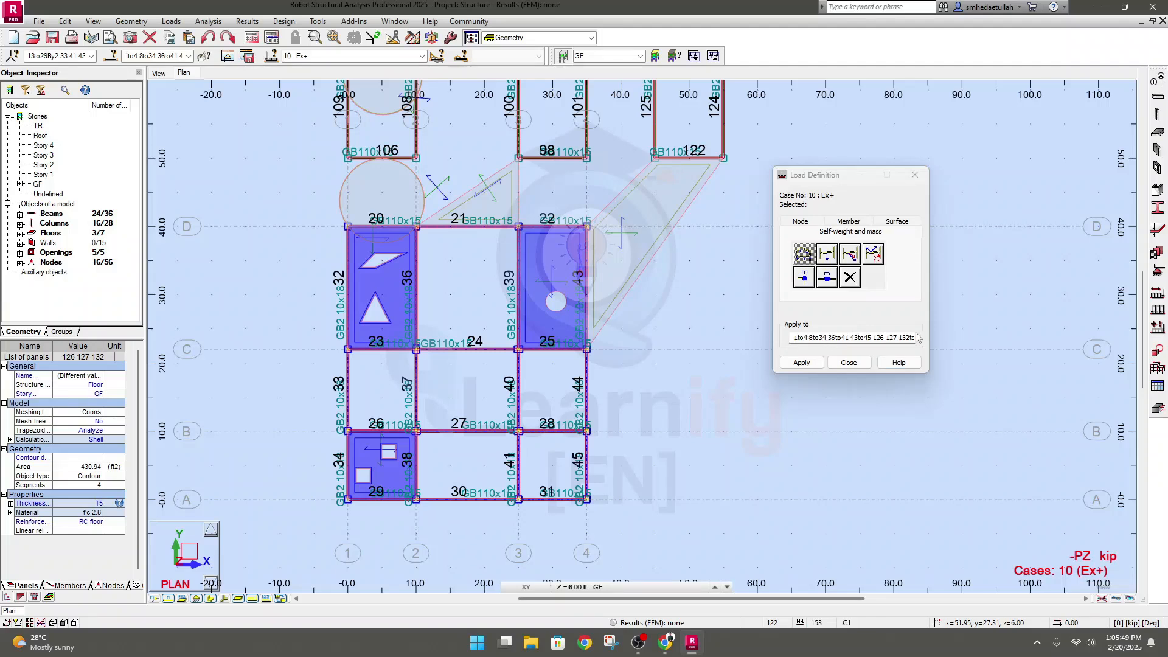
Try to apply the self-weight load to the selected GF frame, first in the plan and again in the 3D view
left_click(802, 362)
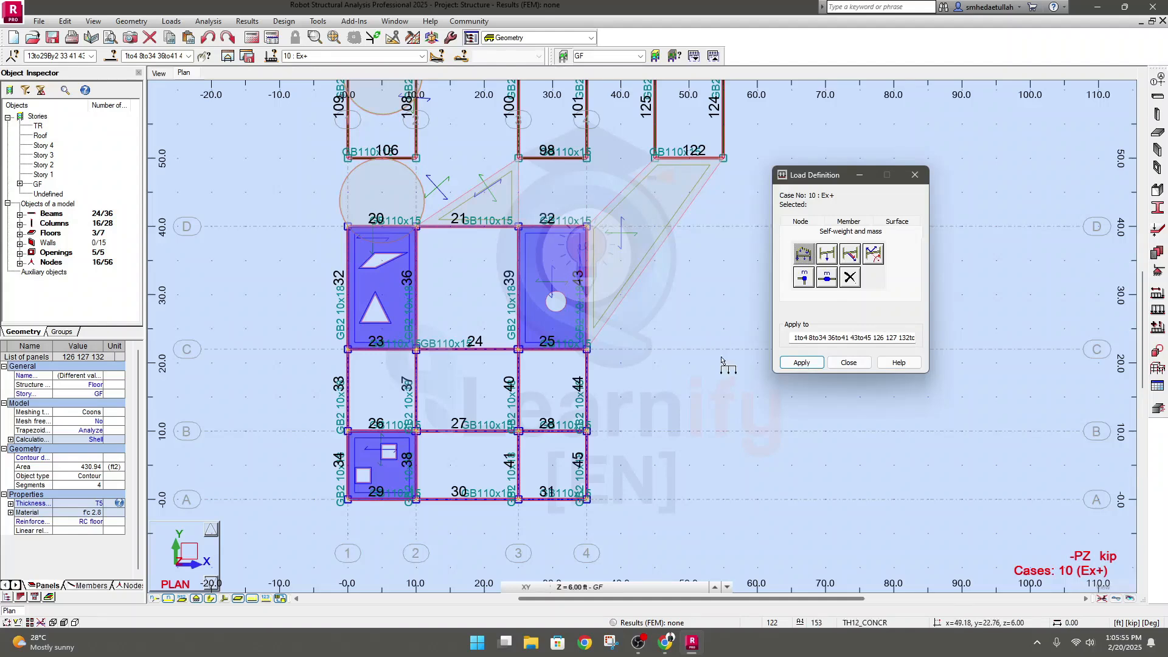
left_click(808, 364)
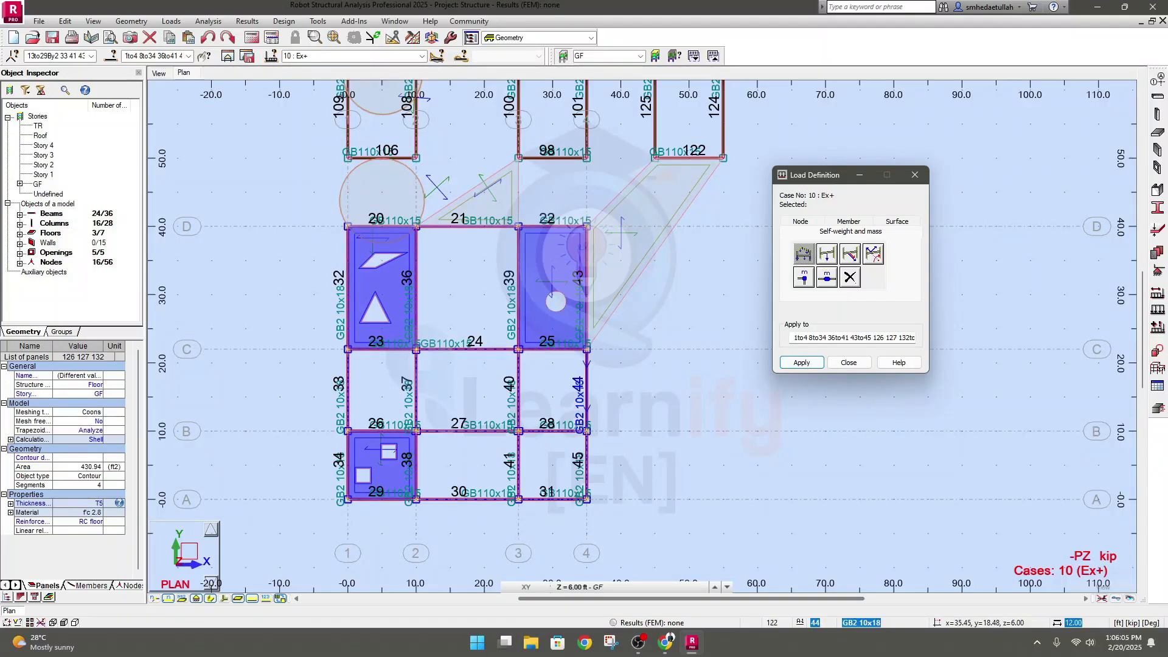
left_click(591, 373)
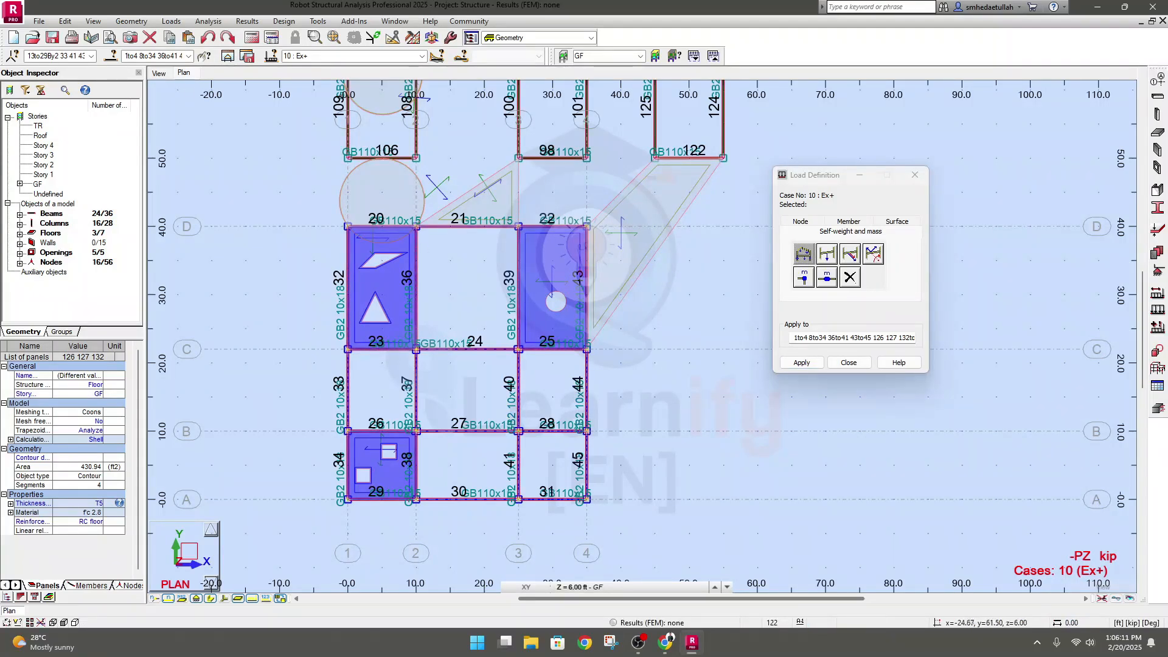
left_click(158, 73)
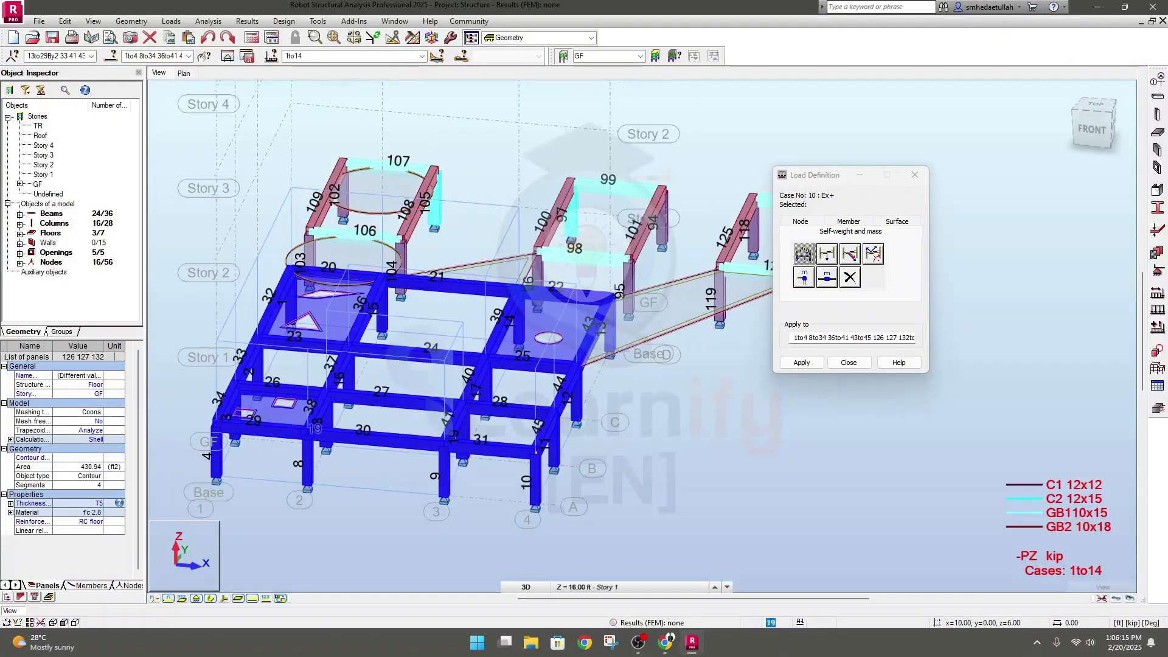
left_click(802, 364)
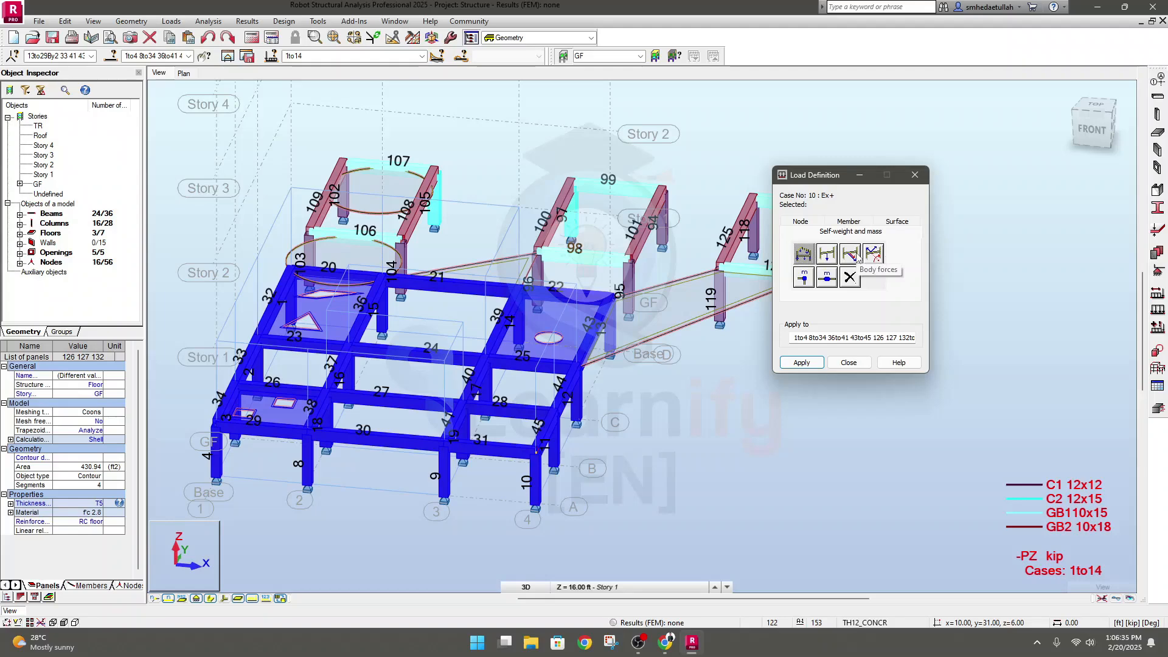
In the GF plan, define a nodal force of -10 kip in Z for the selected frame's nodes
left_click(810, 222)
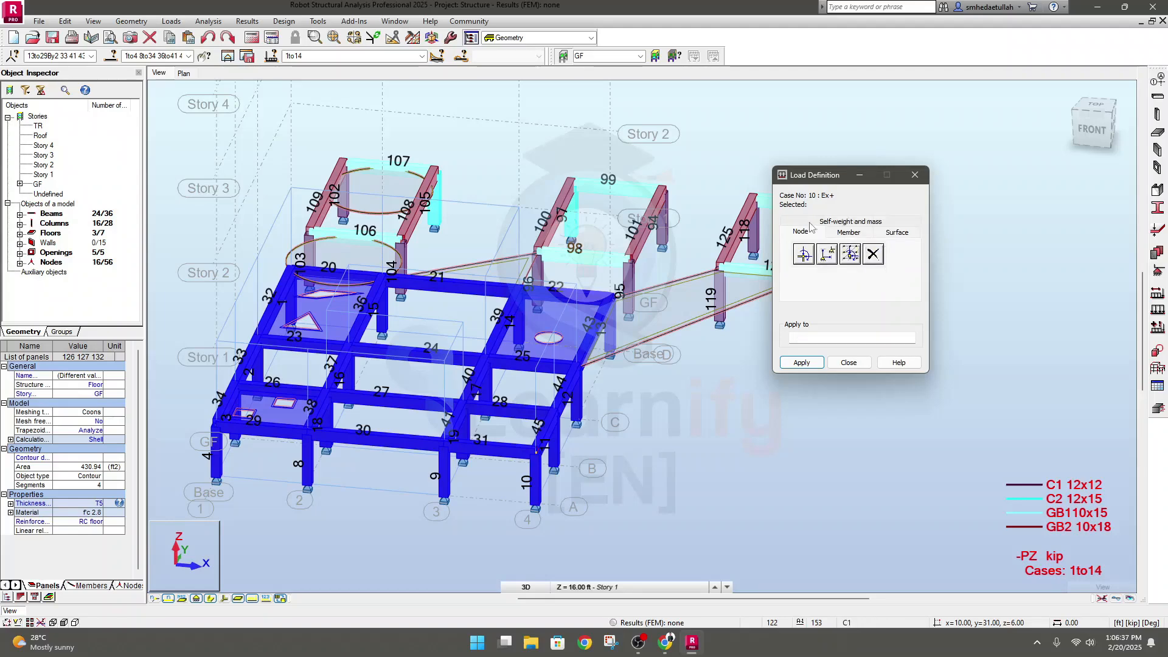
left_click(185, 73)
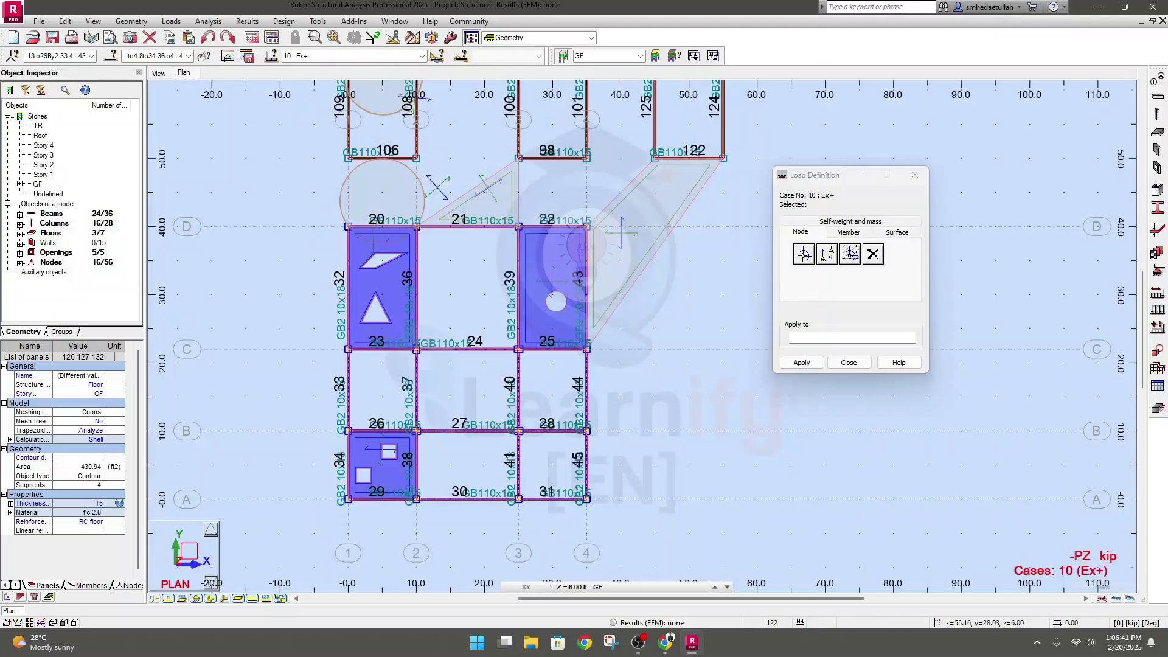
left_click(803, 254)
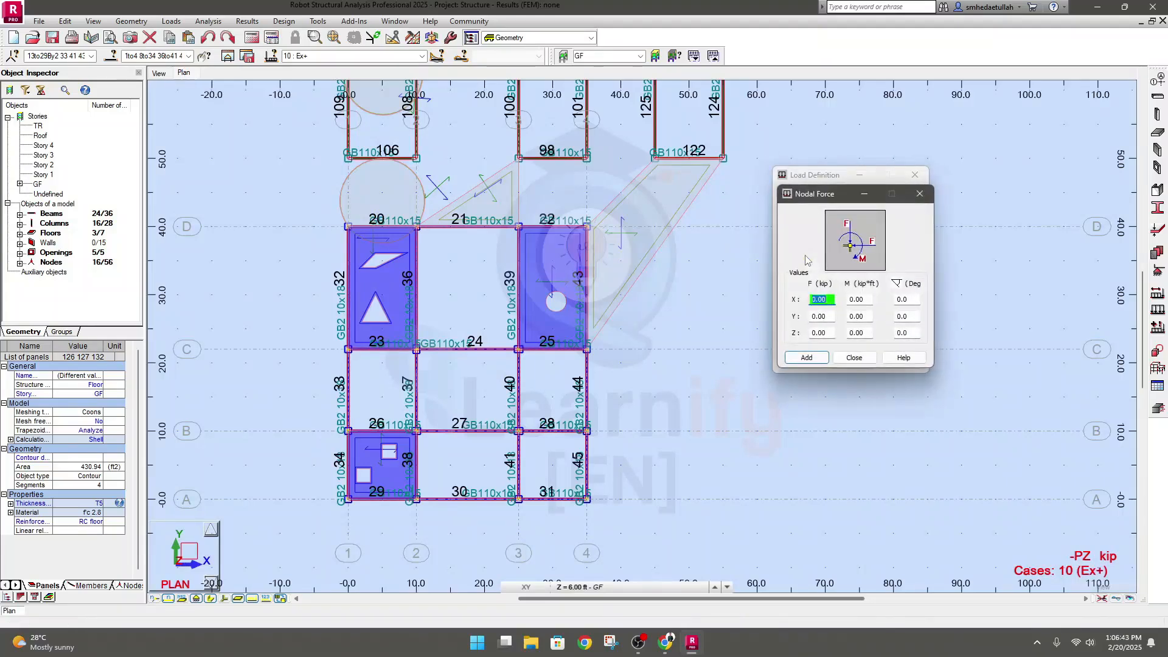
left_click_drag(821, 194, 665, 181)
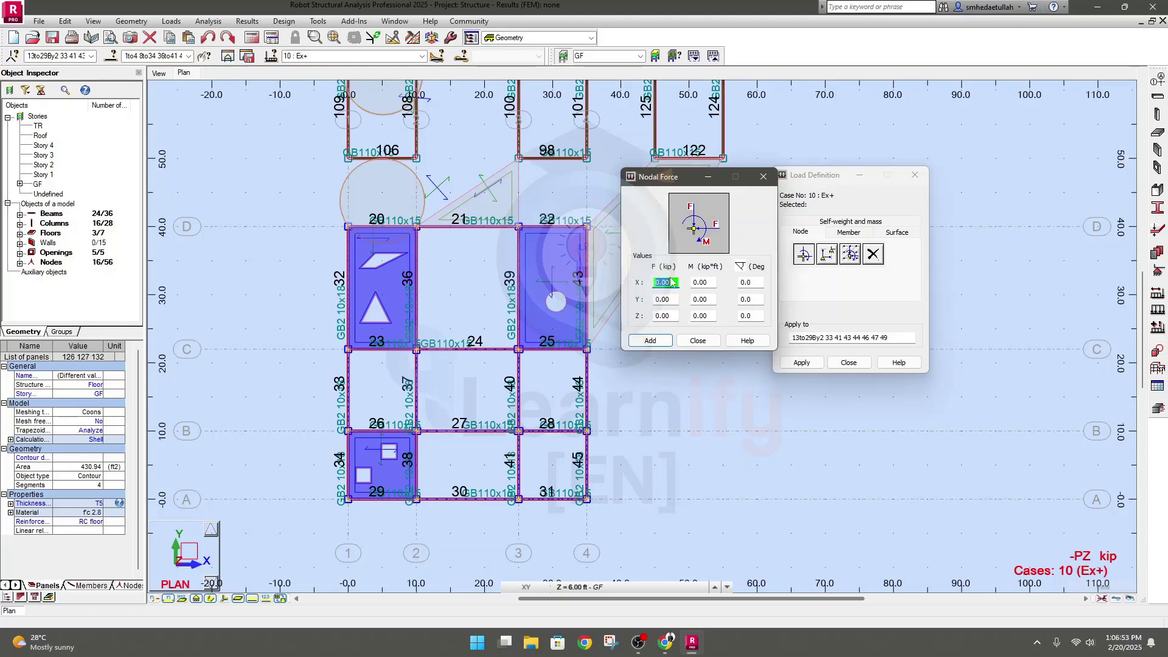
double_click(672, 315)
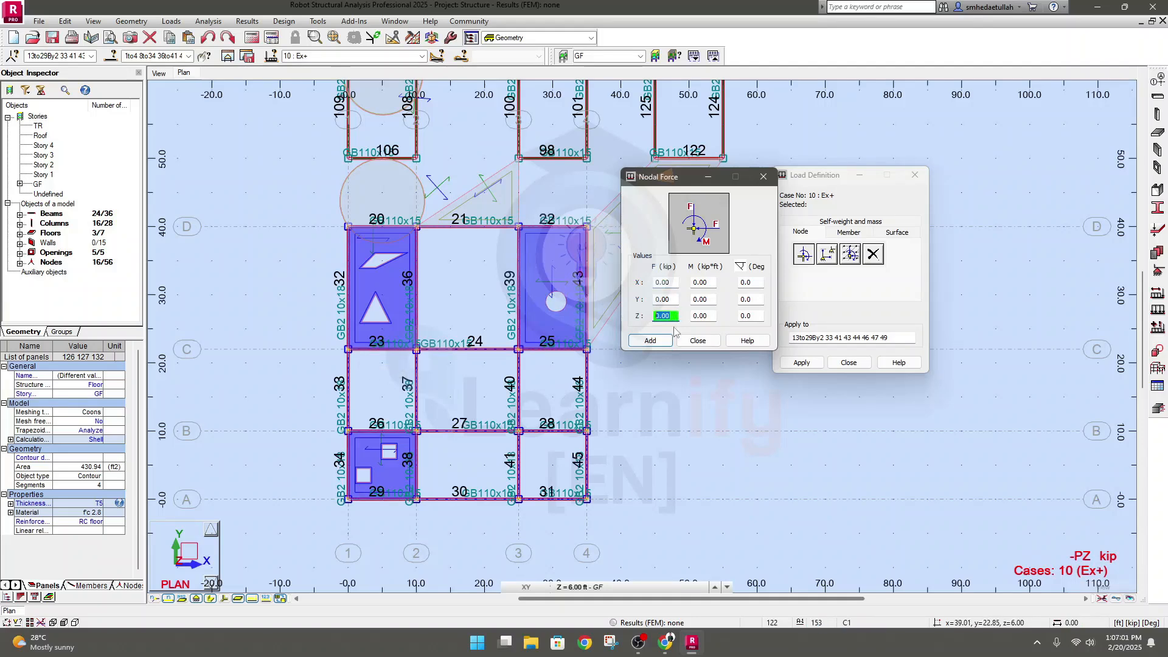
type("10-")
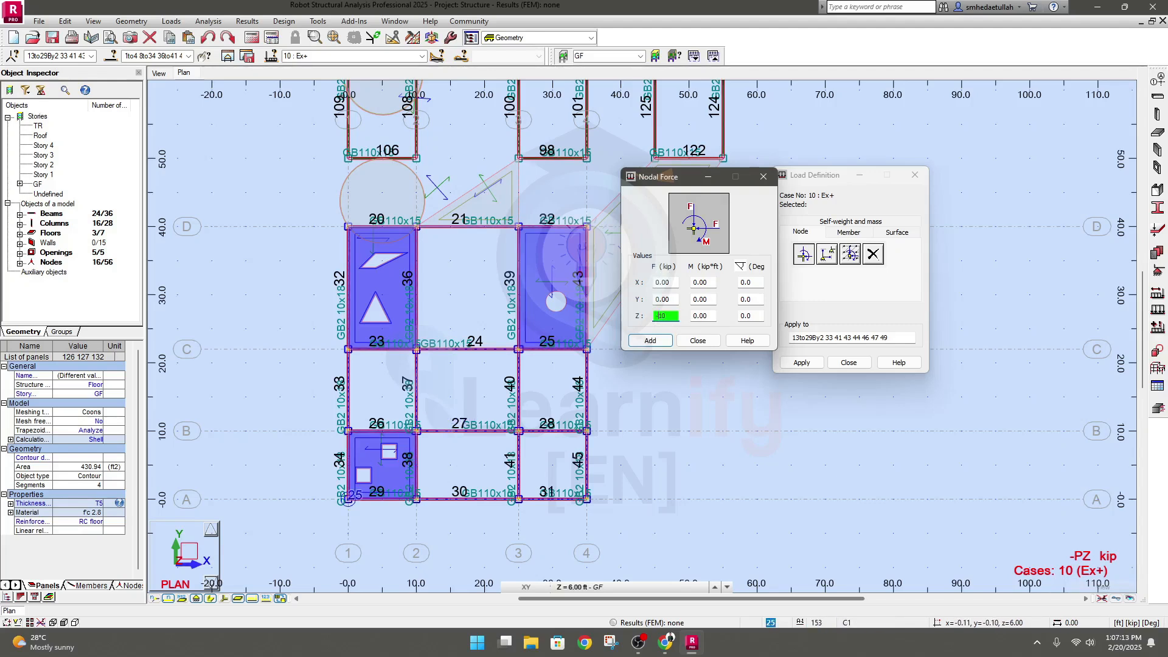
left_click(348, 500)
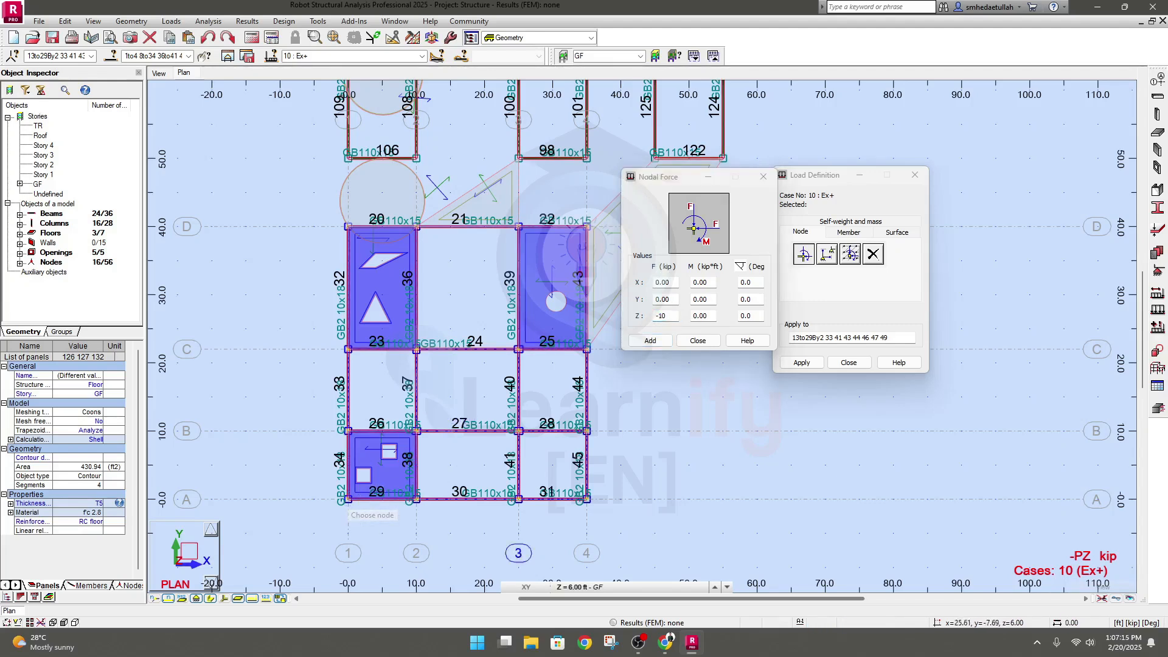
left_click(649, 341)
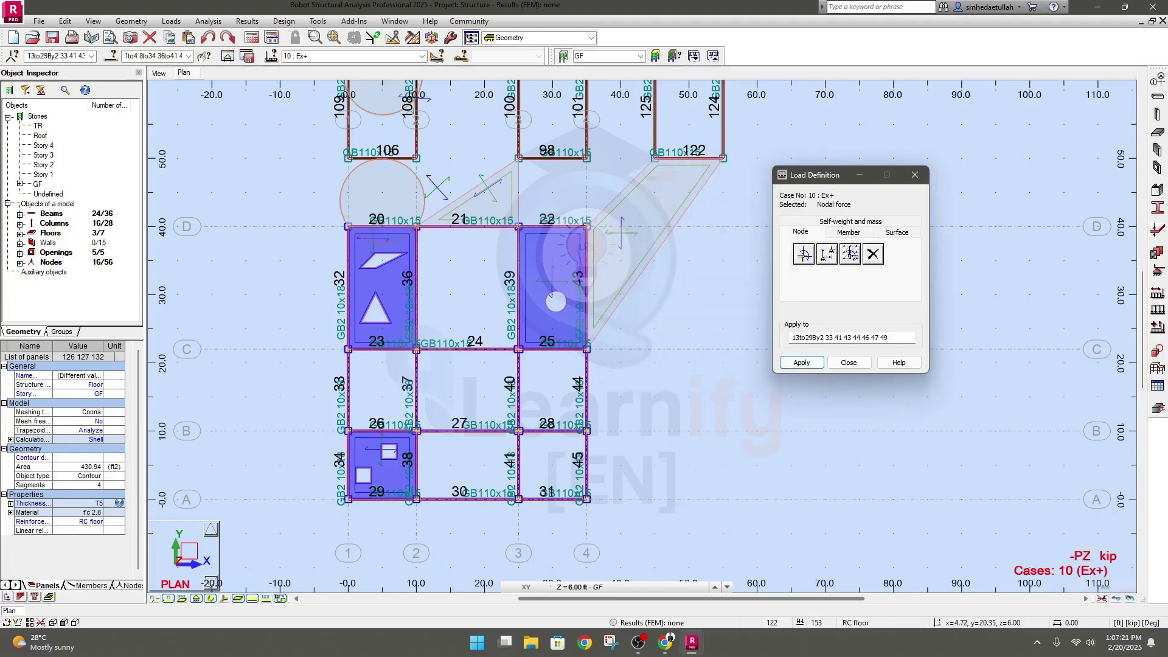
Add the -10 kip Z nodal force again, apply it to the selected GF nodes and close Load Definition
scroll(352, 505, "up", 5)
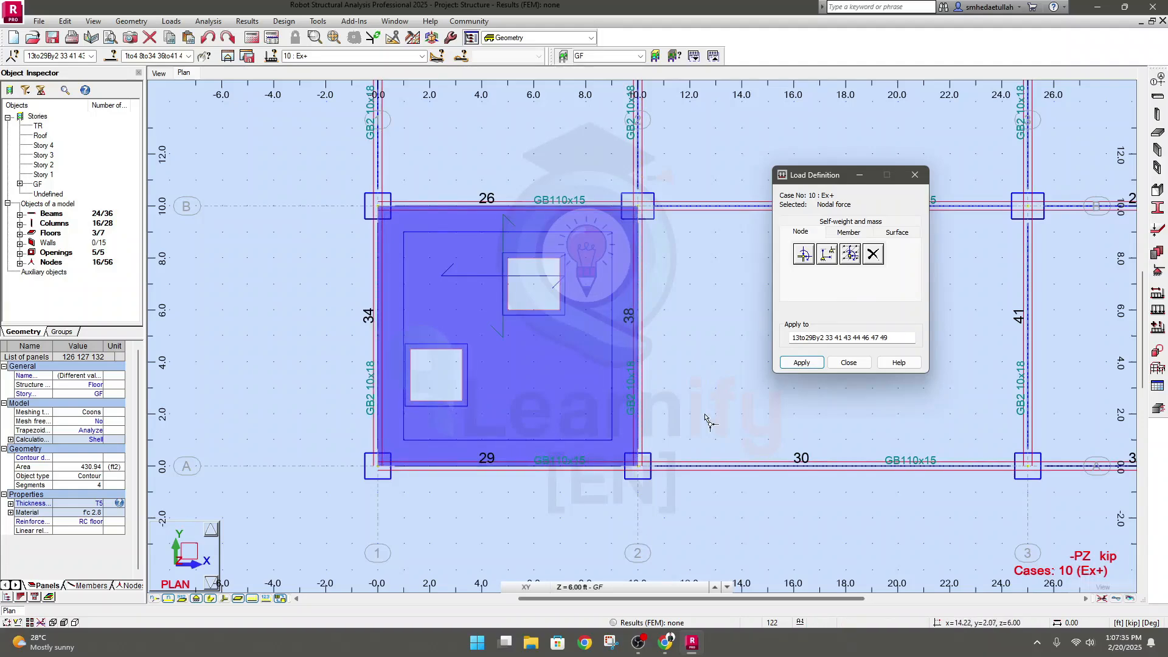
scroll(647, 506, "down", 4)
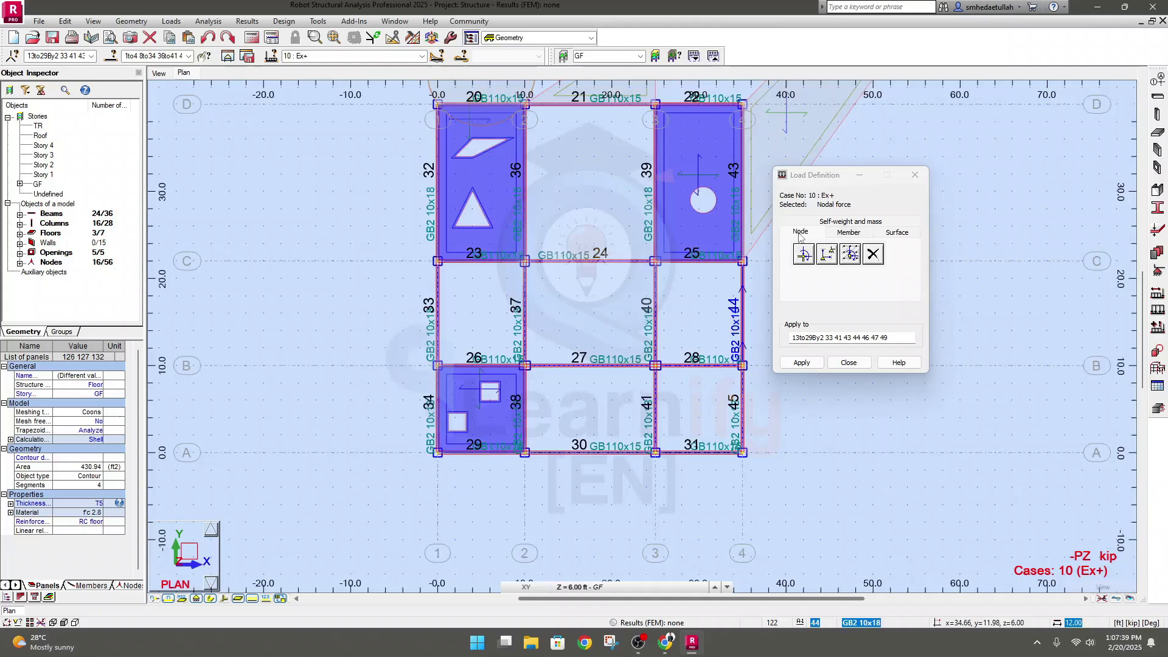
left_click(805, 254)
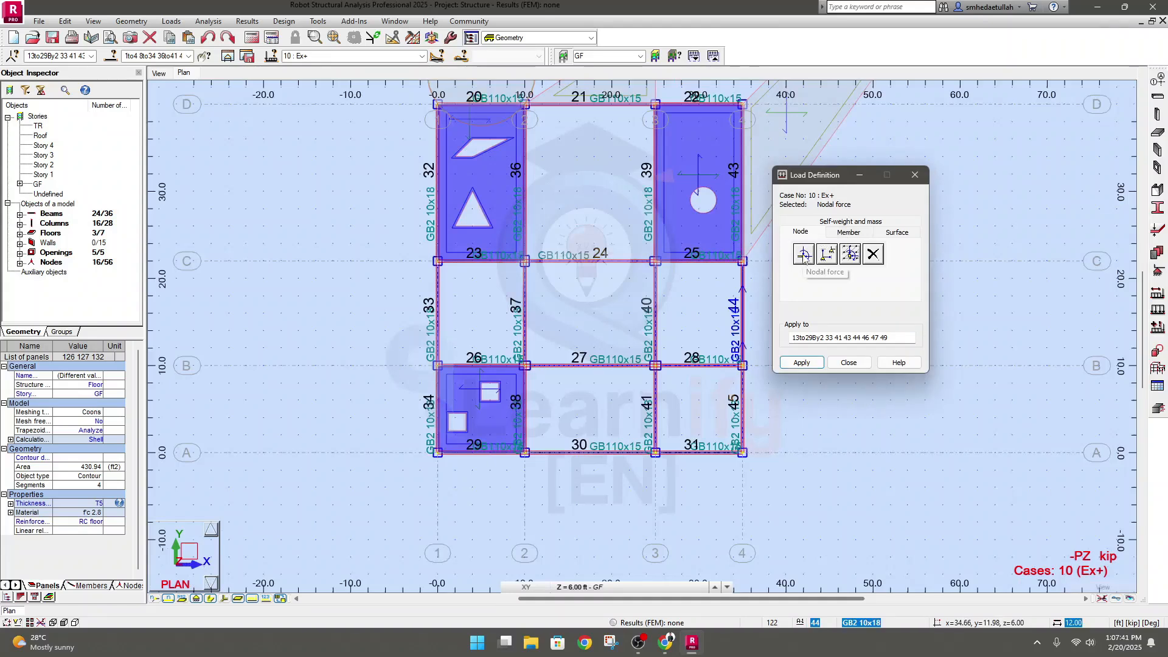
left_click(804, 254)
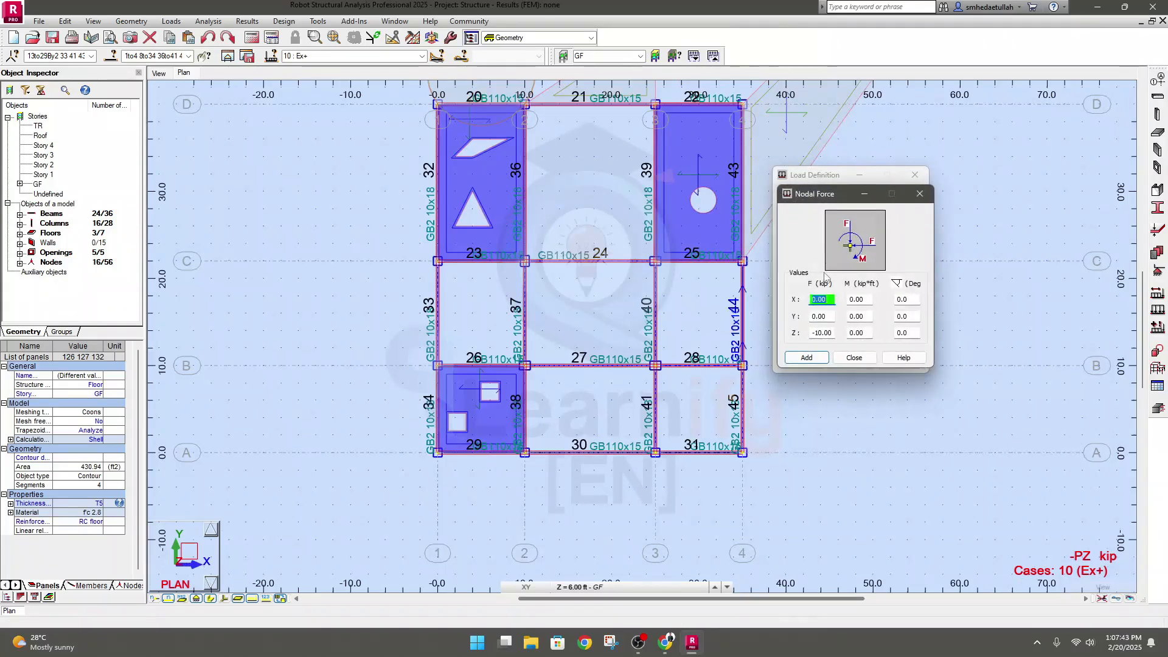
left_click(833, 333)
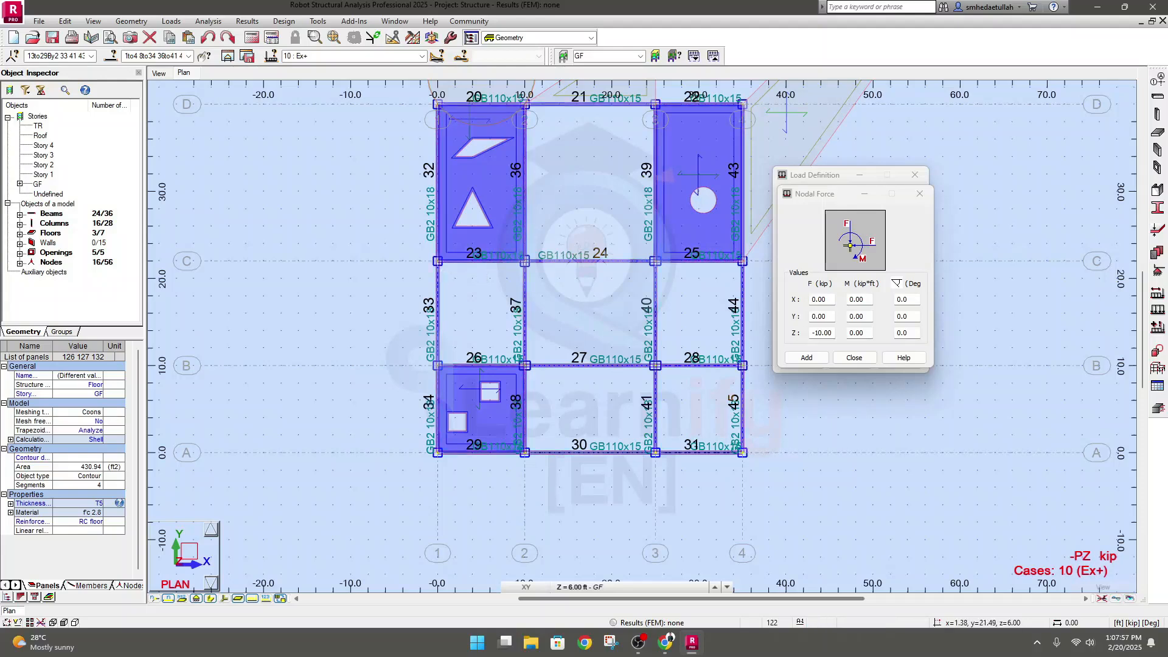
left_click(808, 359)
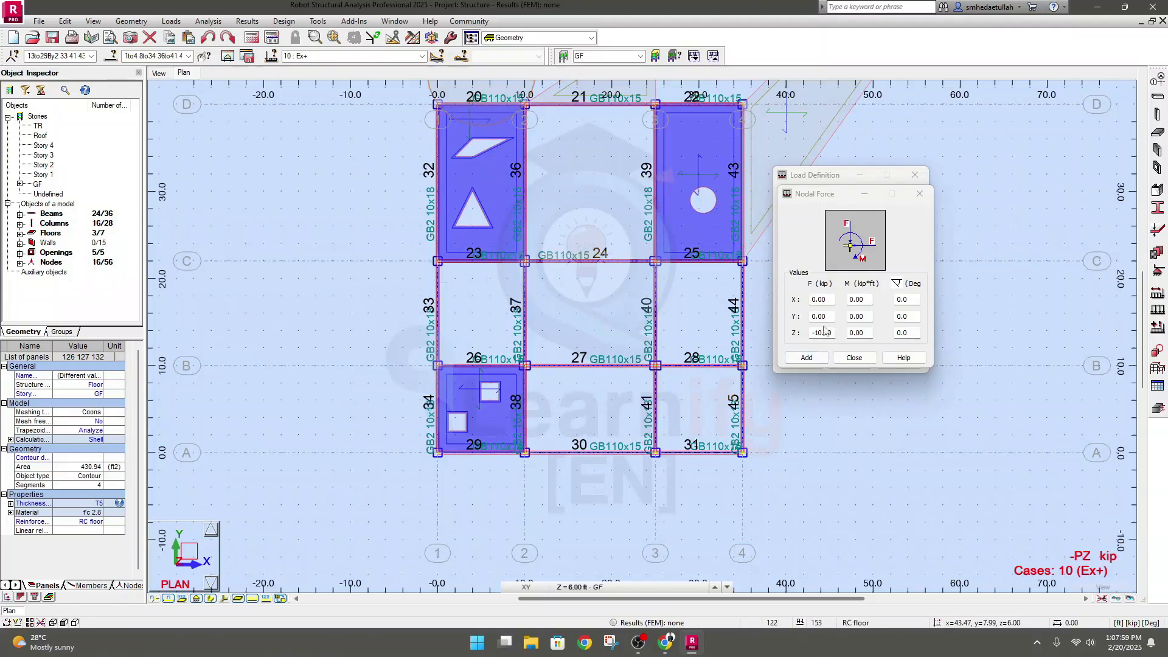
left_click(809, 357)
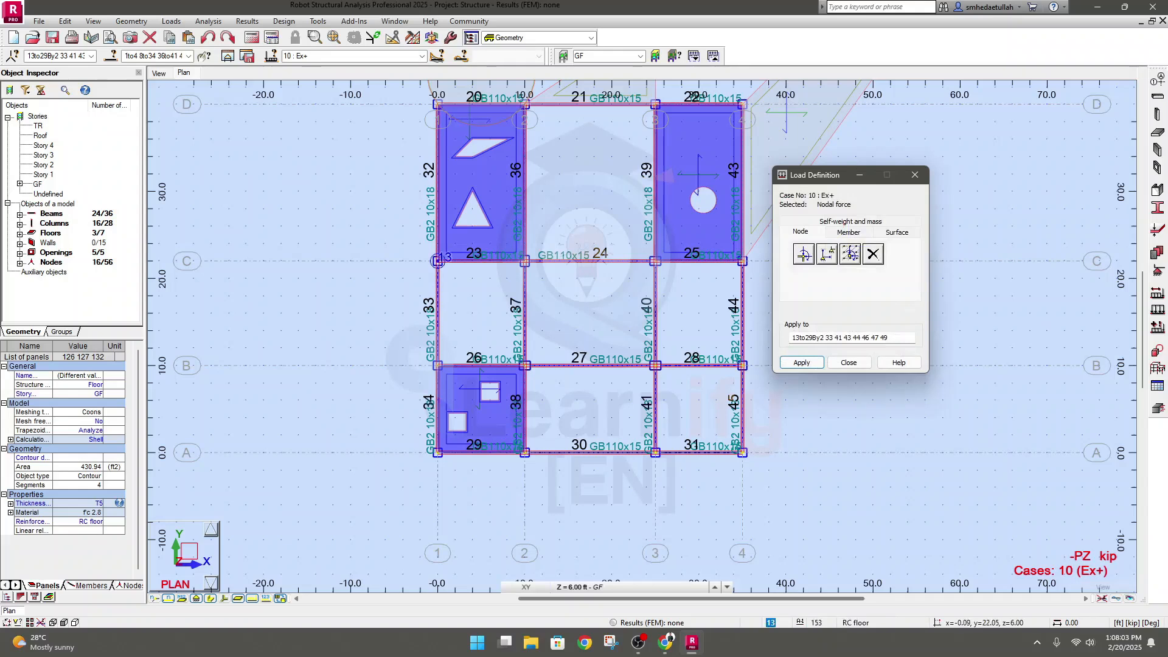
left_click(437, 261)
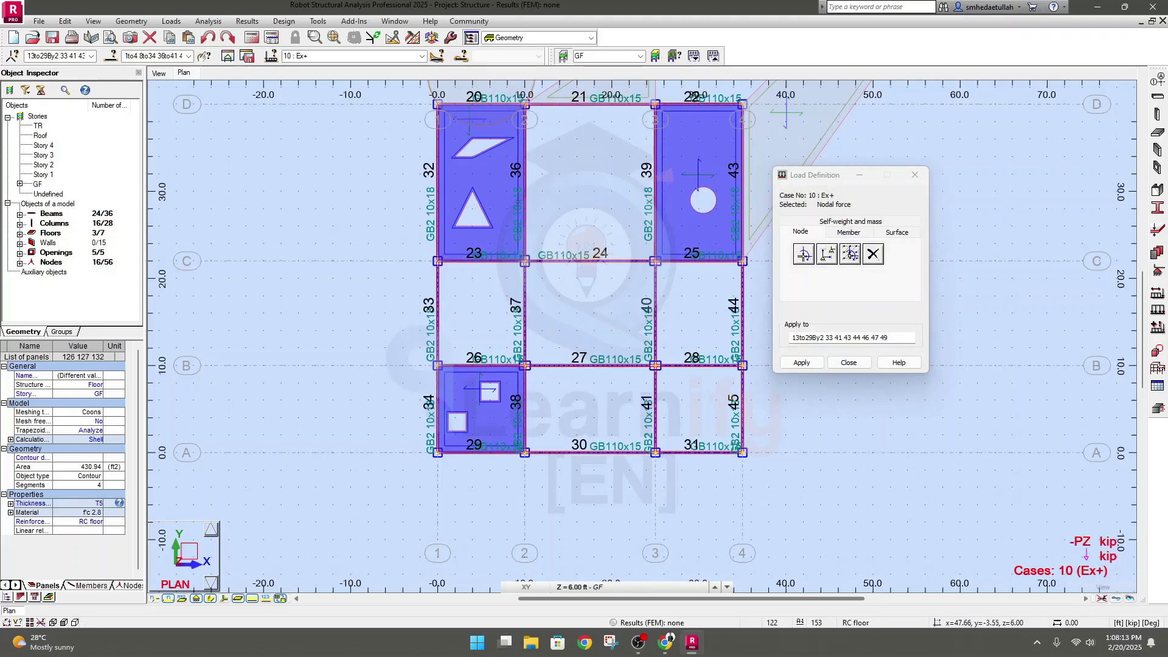
left_click(801, 363)
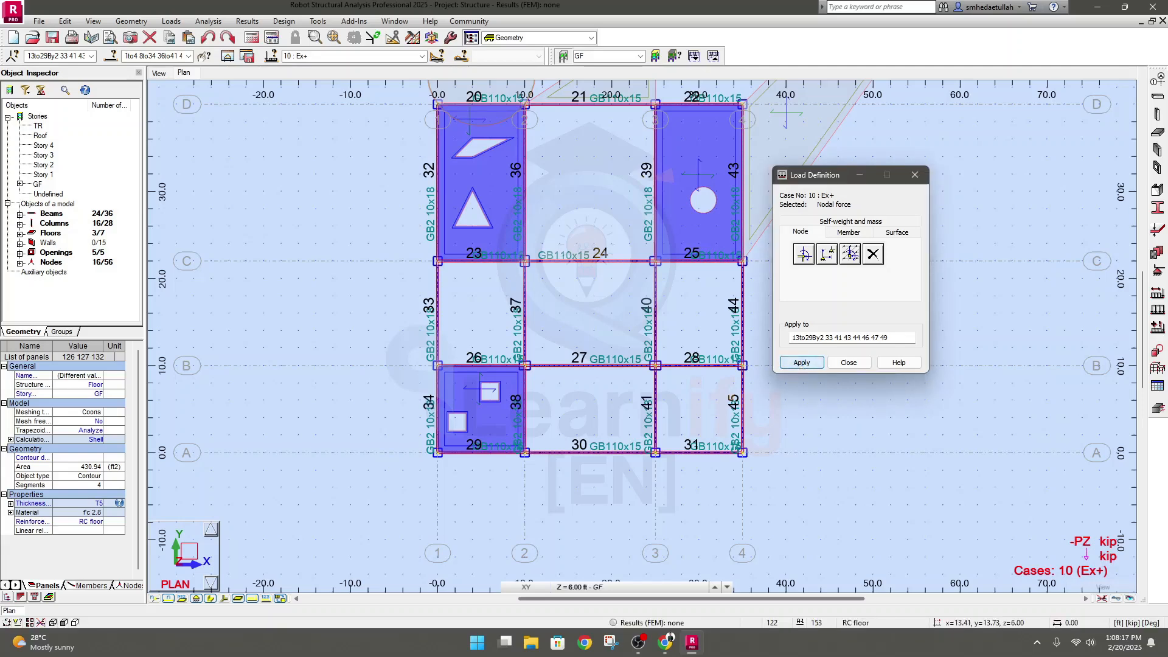
left_click(848, 362)
middle_click_drag(348, 269, 355, 276)
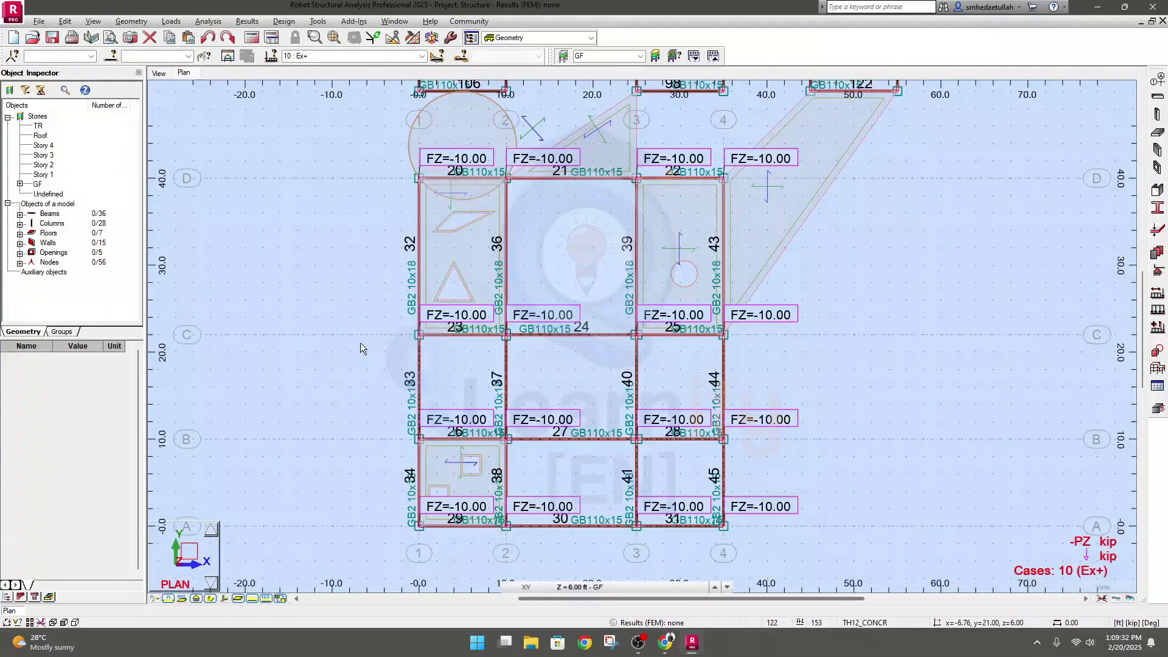
middle_click_drag(371, 352, 381, 341)
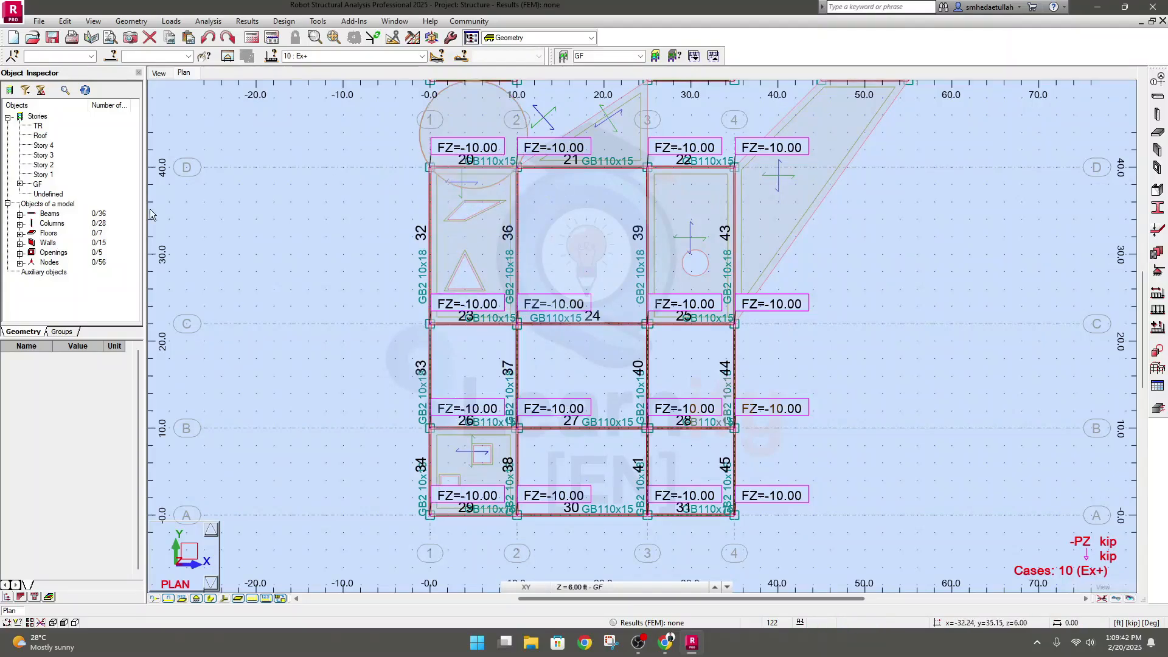
left_click(93, 22)
left_click(130, 156)
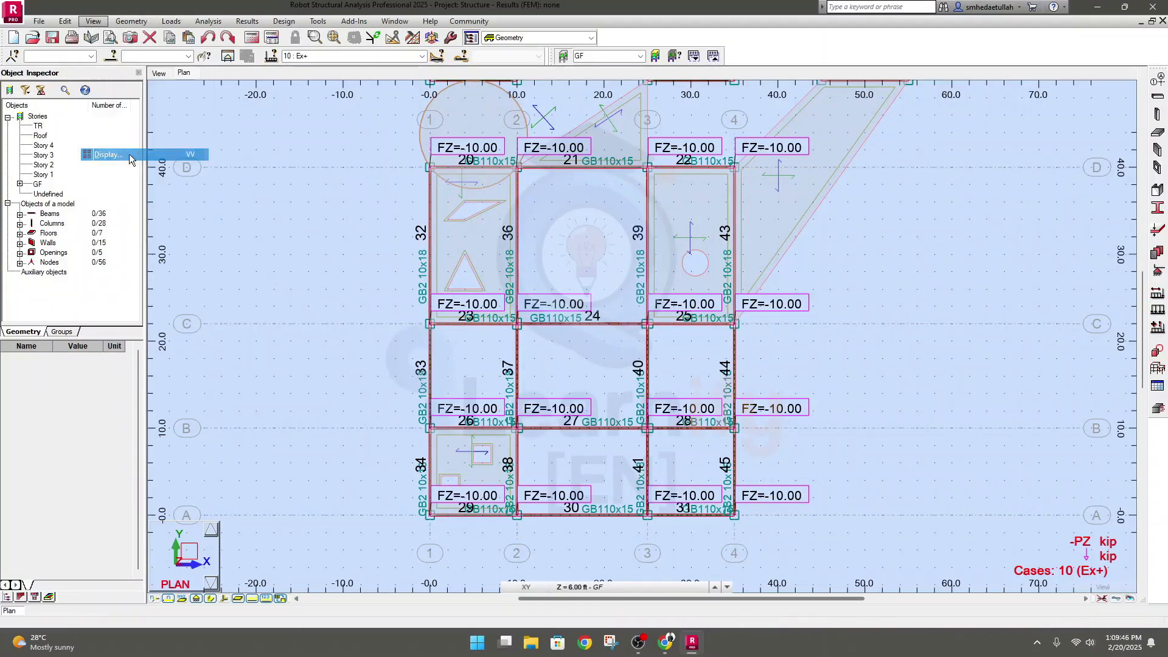
left_click(333, 312)
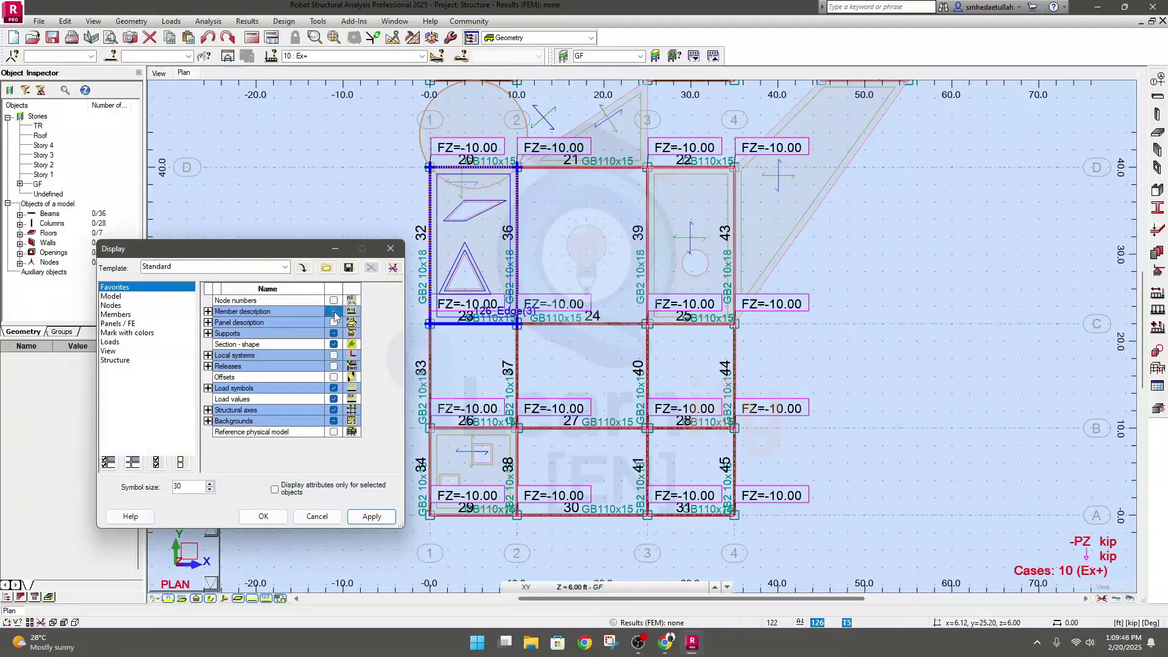
left_click(333, 311)
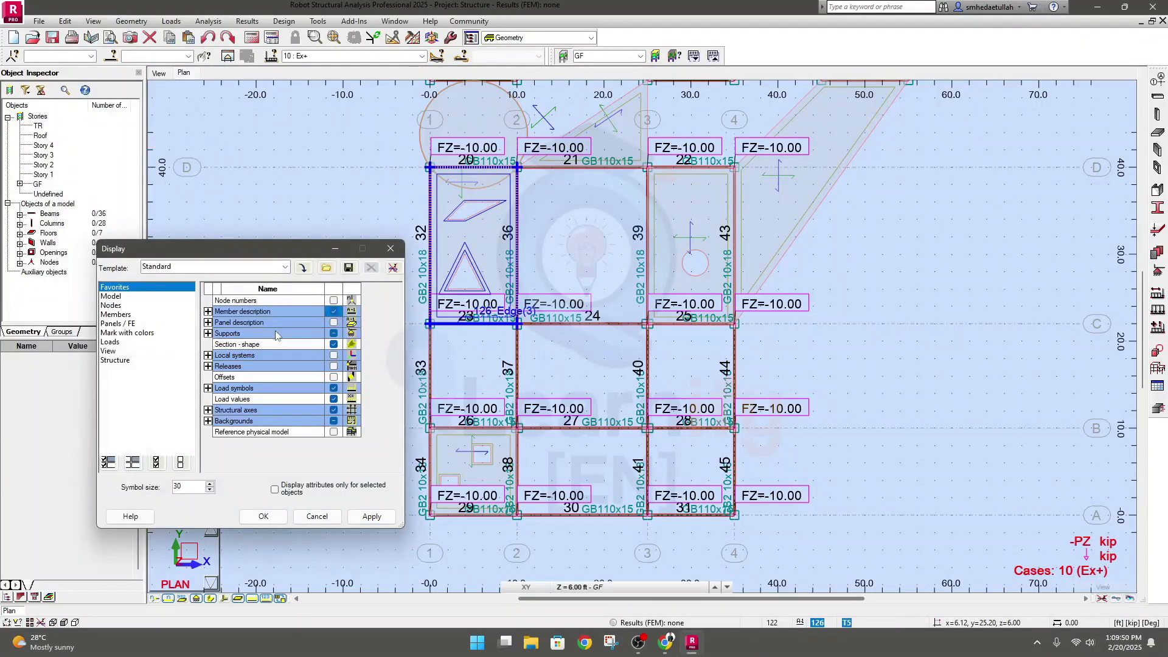
left_click(317, 516)
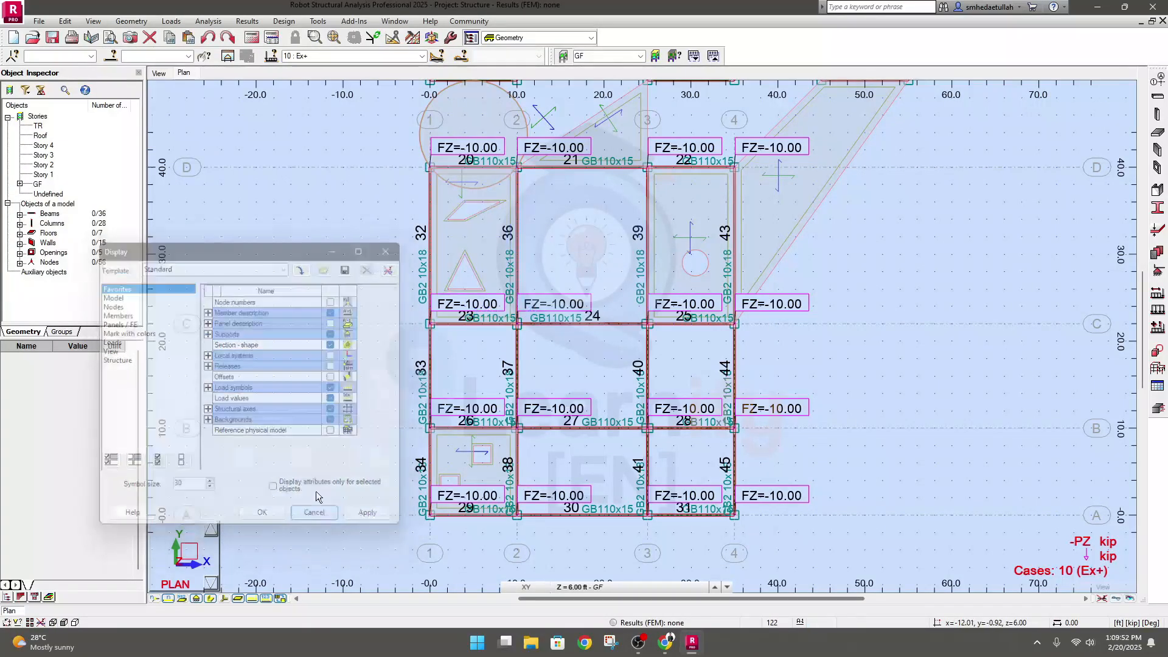
Hide the load symbols and load values in the plan and turn off uniform load symbol size
left_click(93, 22)
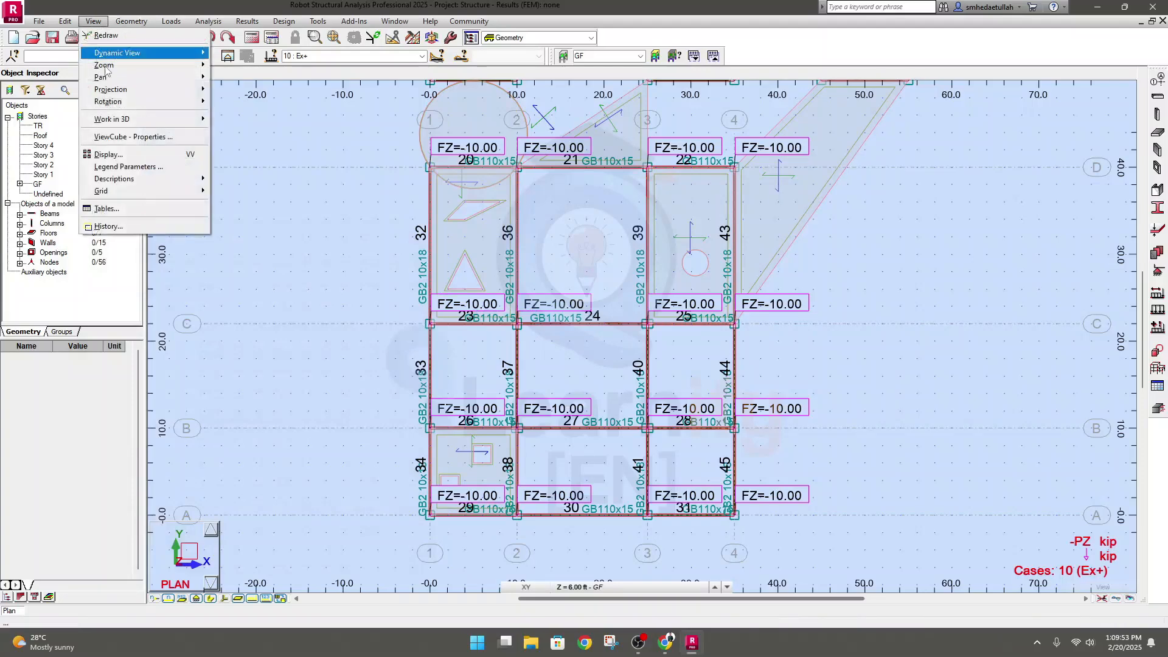
left_click(115, 159)
left_click(118, 345)
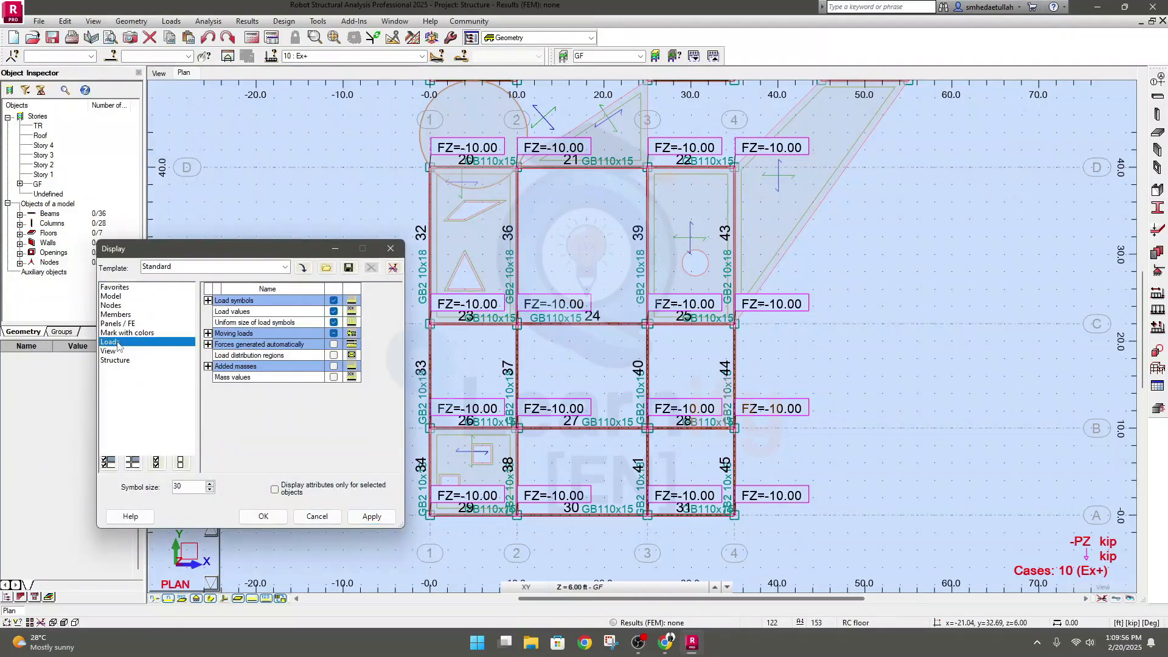
left_click(333, 300)
left_click(334, 312)
left_click(333, 322)
left_click(371, 516)
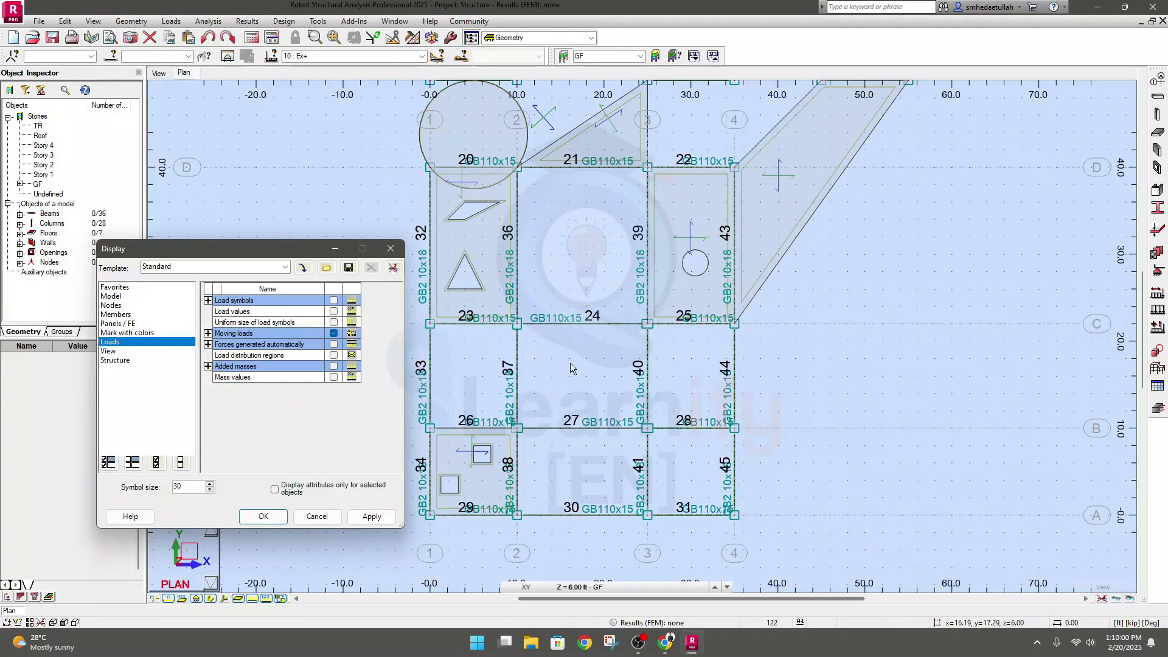
Show the load symbols and values again with uniform symbol size and close the display settings
left_click(583, 378)
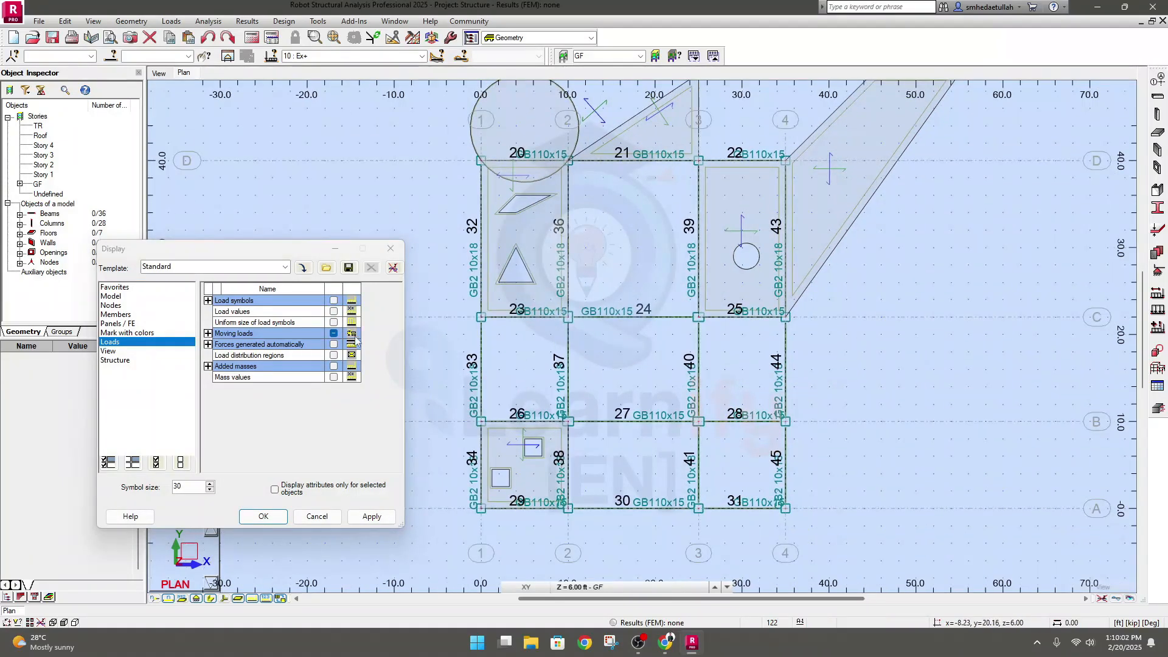
left_click(333, 300)
left_click(333, 311)
left_click(333, 322)
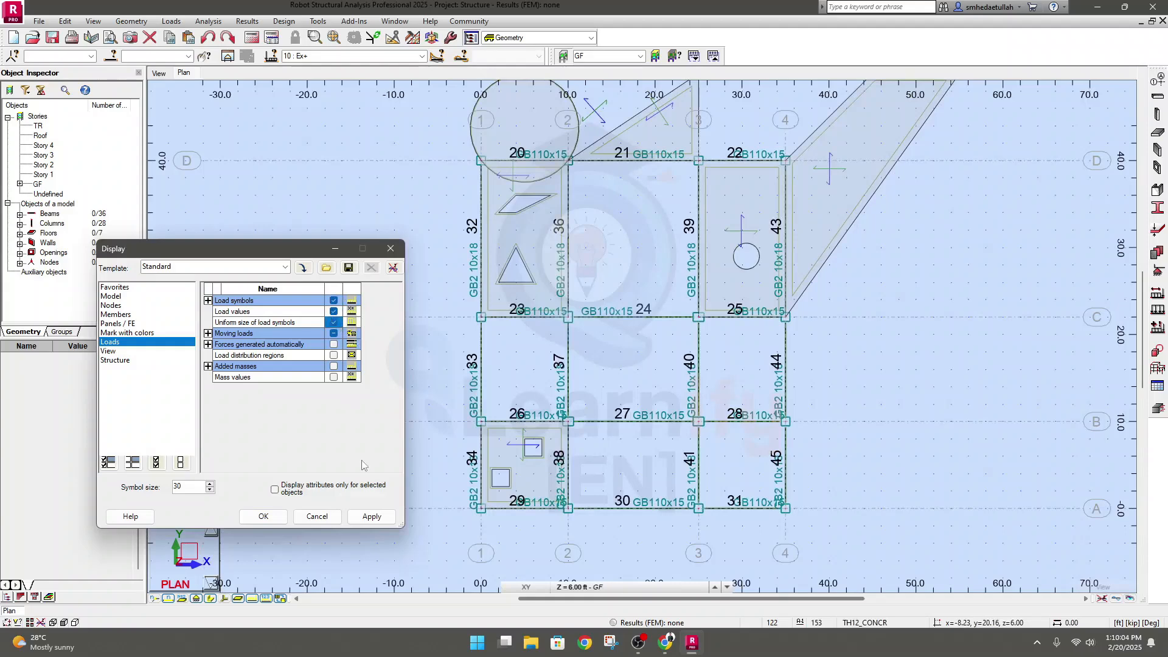
left_click(368, 518)
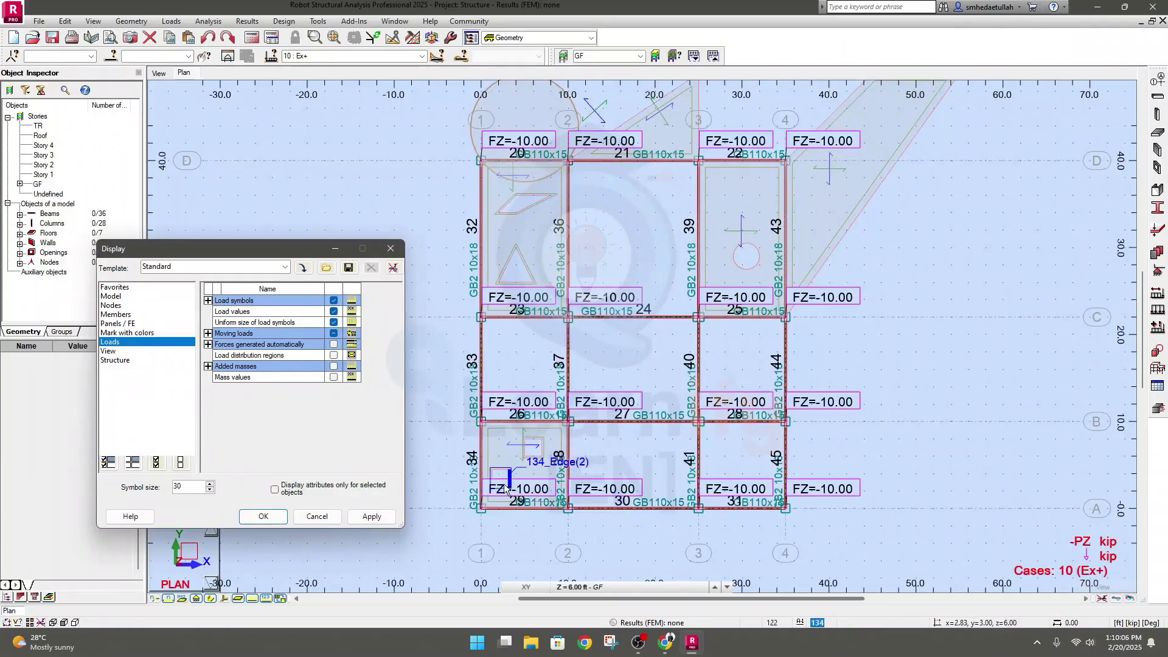
left_click(390, 248)
Undo the nodal force applied to the GF frame nodes and clear the selection
middle_click_drag(637, 481, 588, 487)
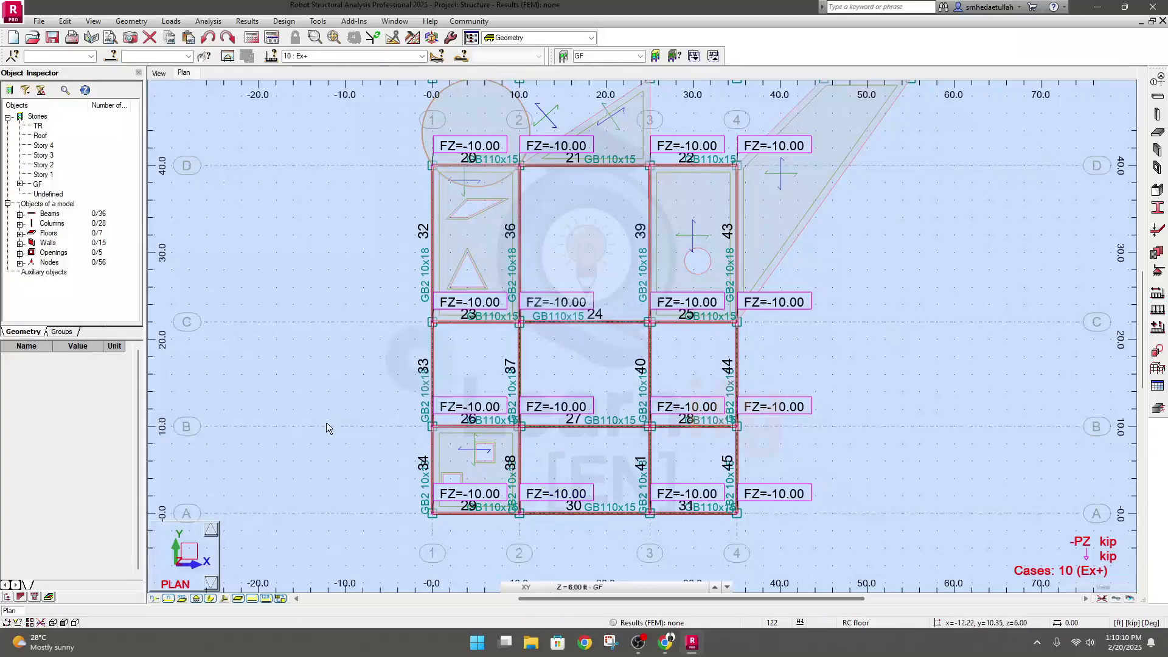
key("ctrl+a")
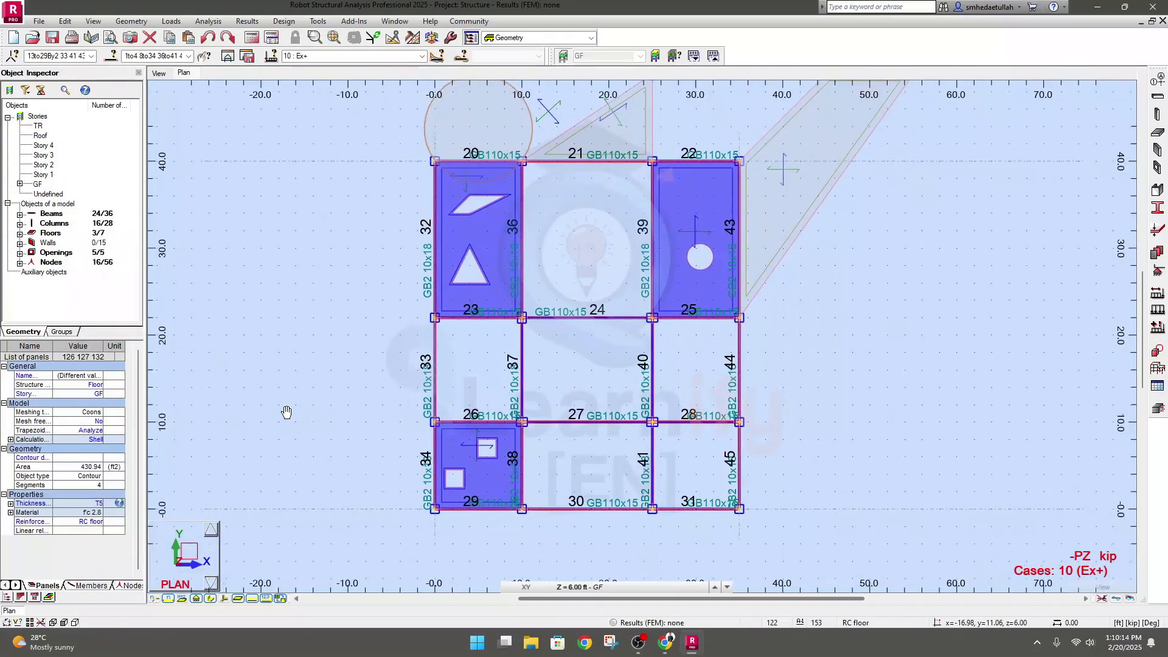
middle_click_drag(285, 416, 257, 418)
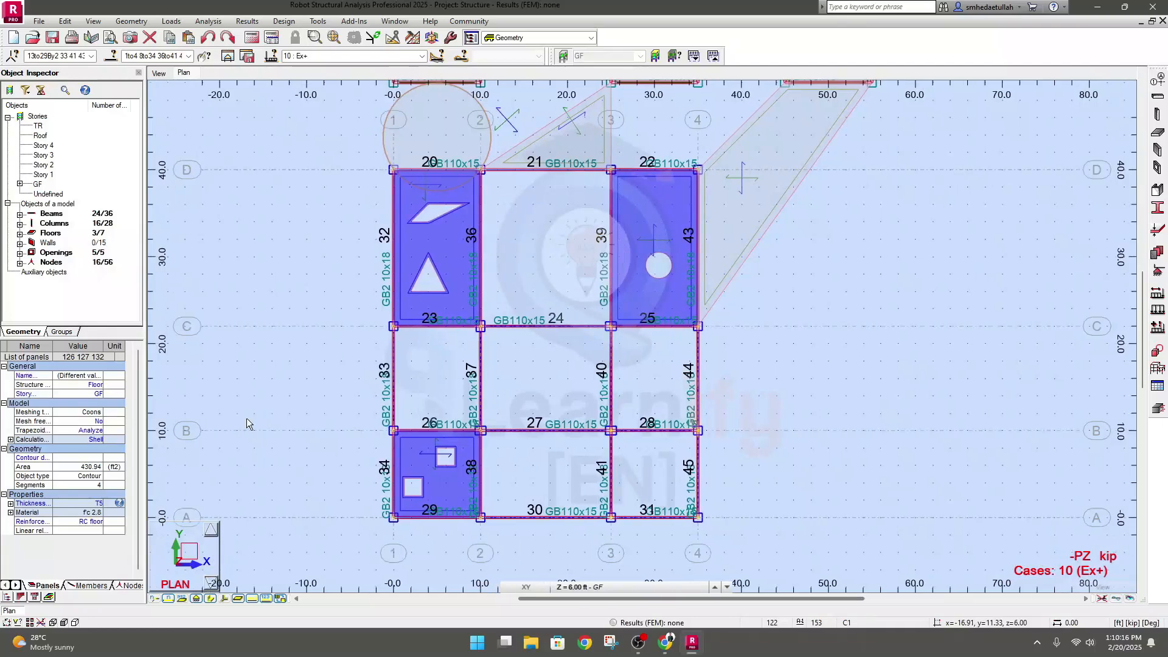
key("Escape")
middle_click_drag(758, 395, 754, 396)
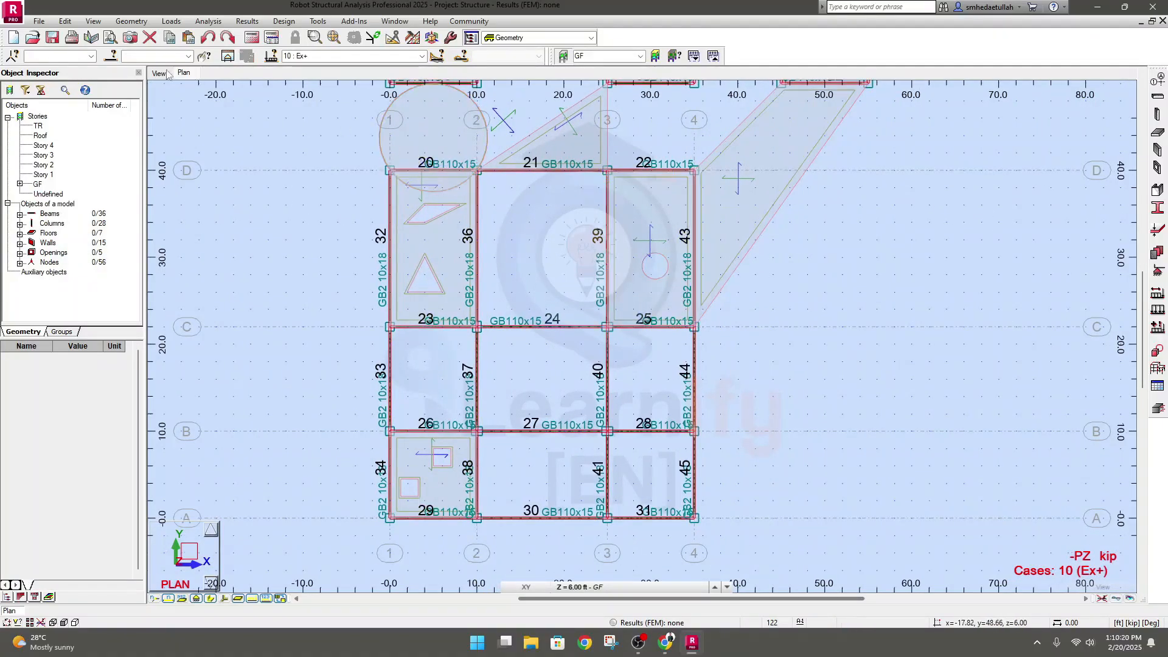
Open Load Definition for load case Ex+, bring up the nodal force parameters and close them without adding a force
left_click(172, 21)
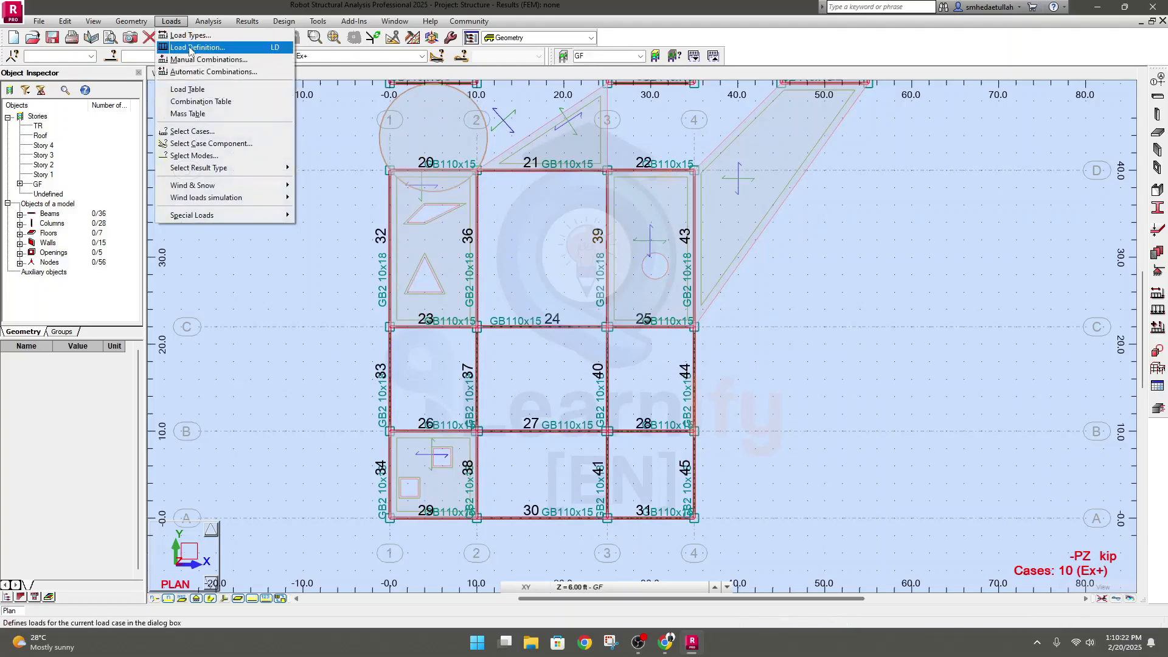
left_click(189, 44)
left_click_drag(803, 177, 867, 181)
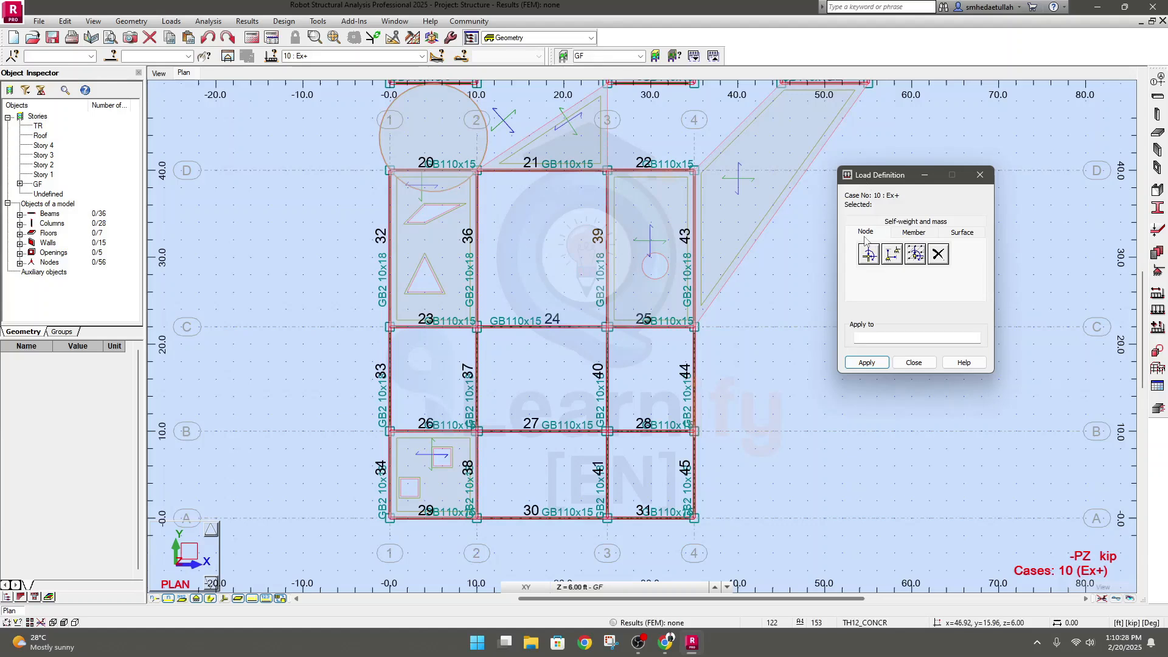
left_click(870, 255)
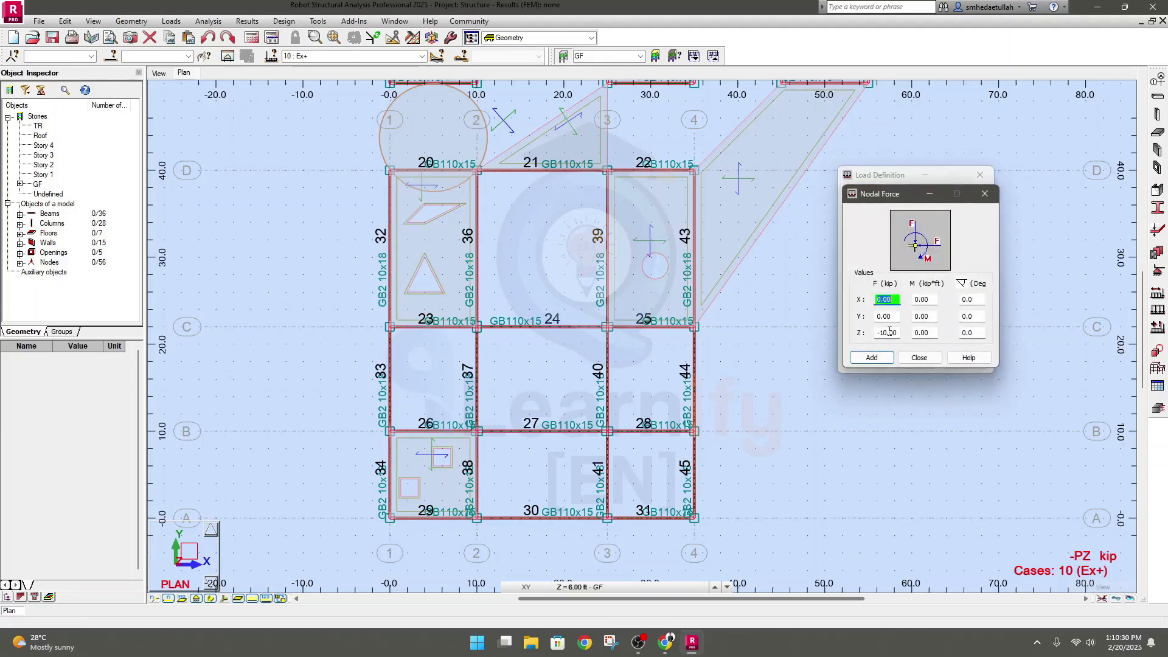
left_click(896, 332)
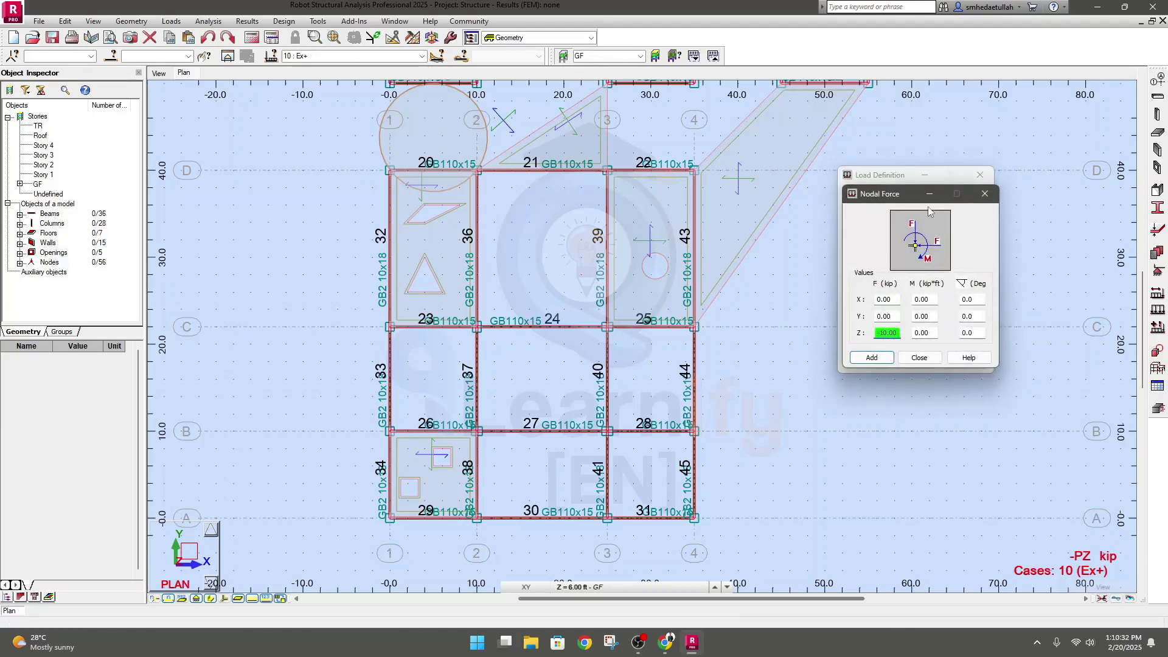
left_click(978, 196)
left_click(883, 337)
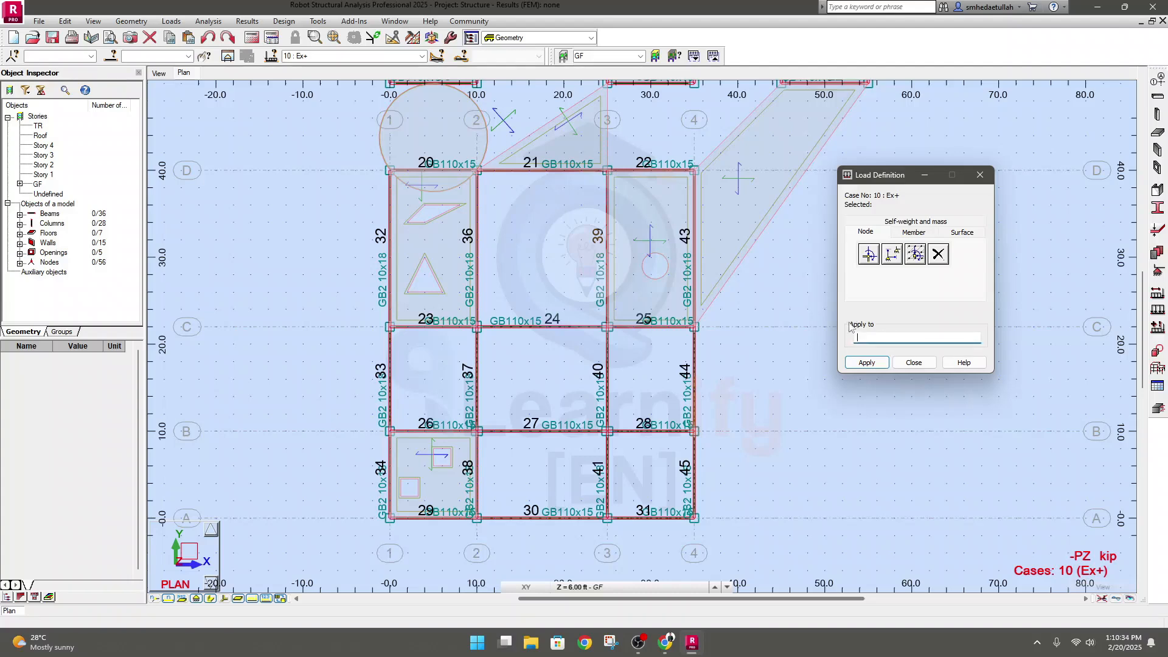
Add a nodal force of -10 kip in Z and apply it to node 13 at grid intersection C-1
left_click(390, 329)
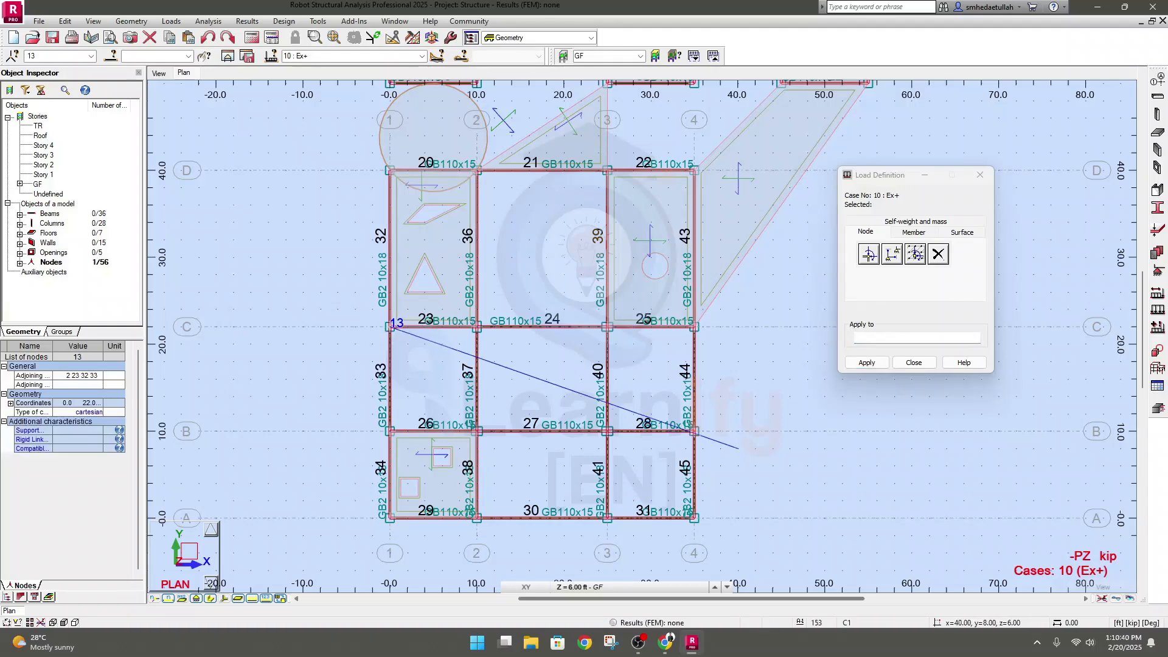
left_click(921, 295)
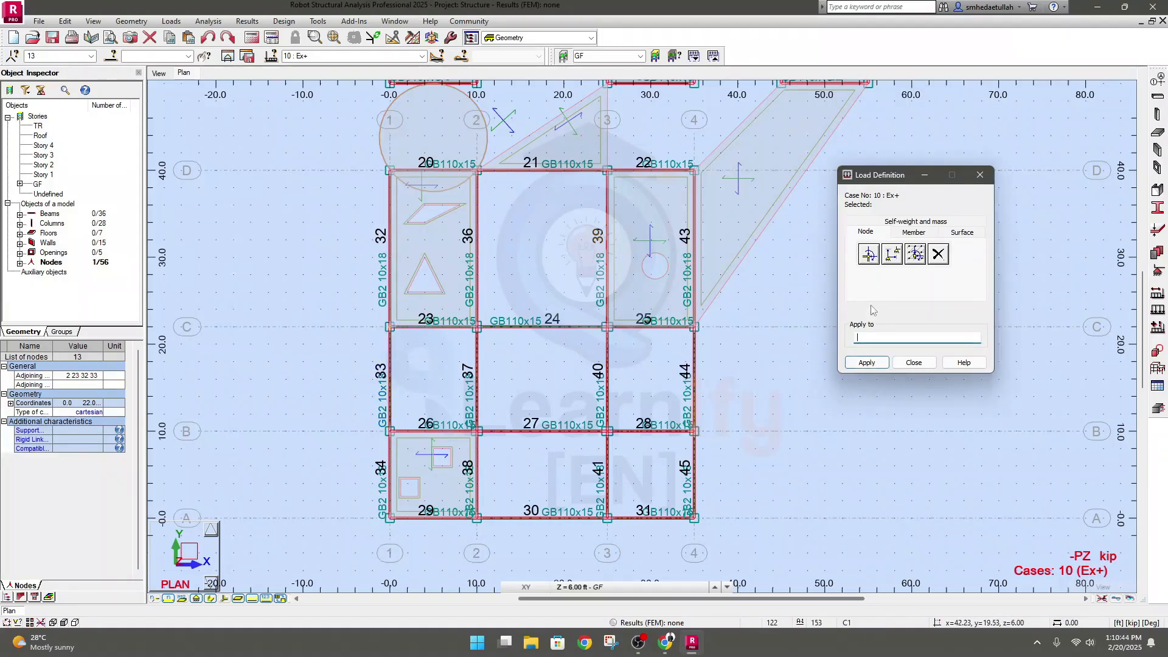
left_click(869, 255)
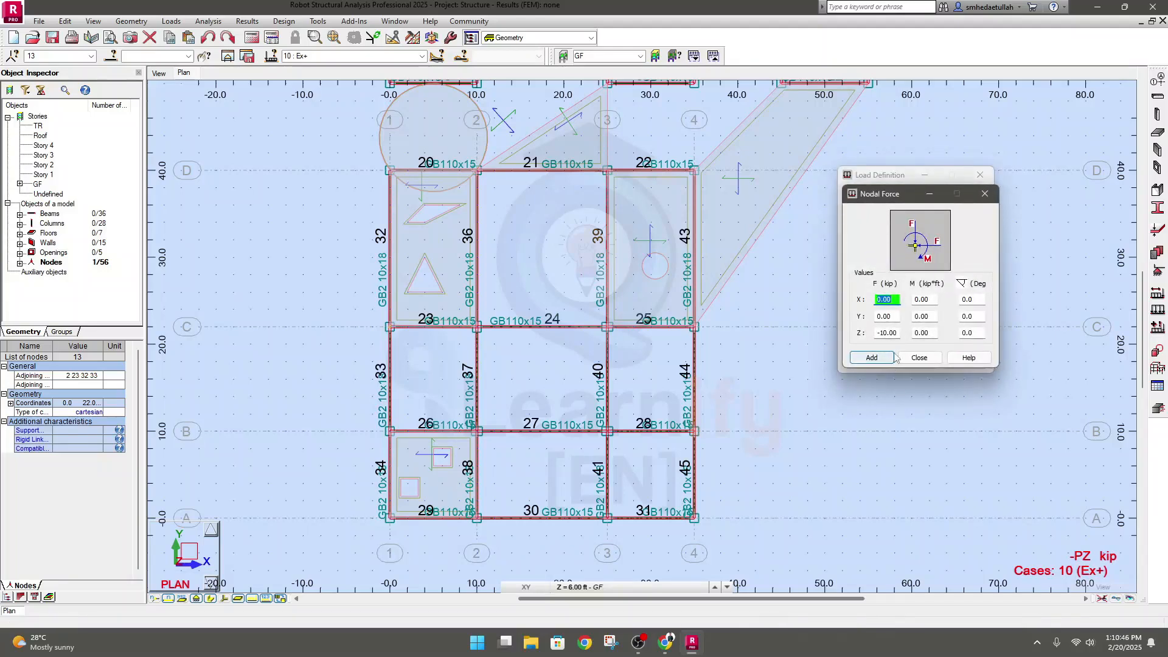
left_click(899, 333)
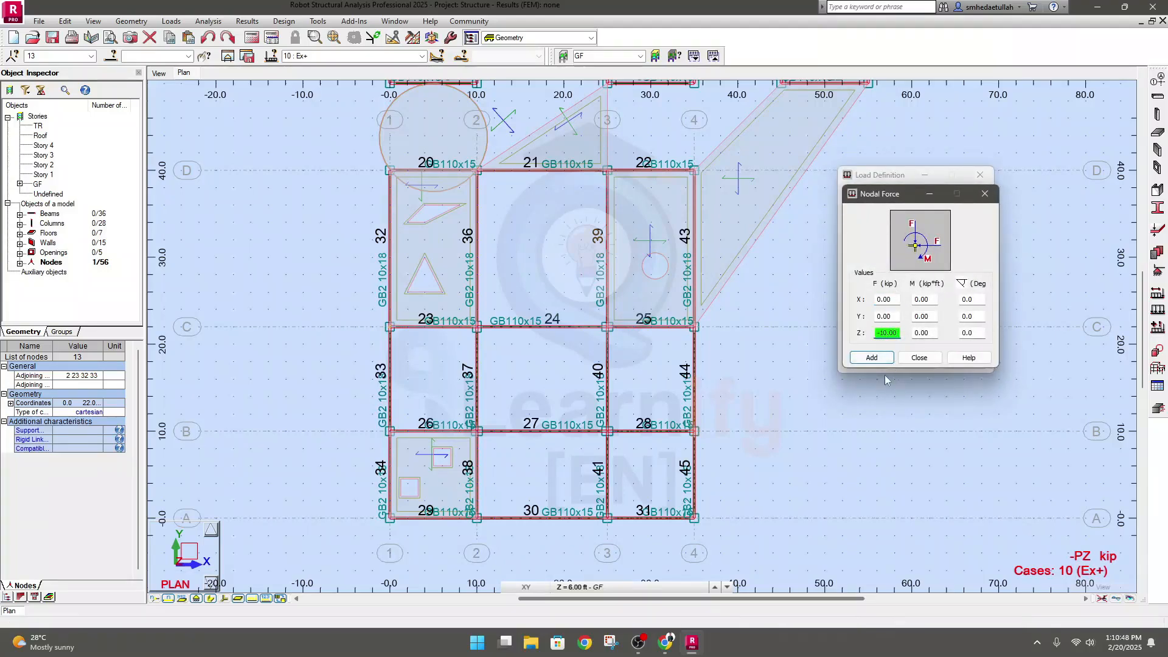
left_click(872, 358)
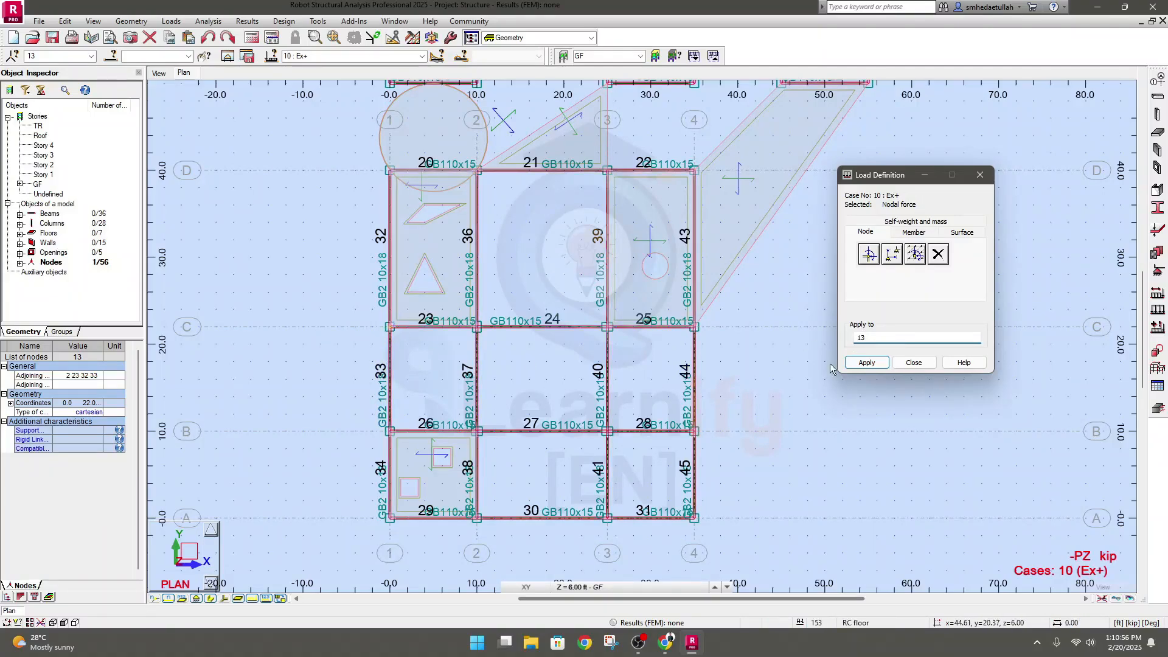
left_click(867, 362)
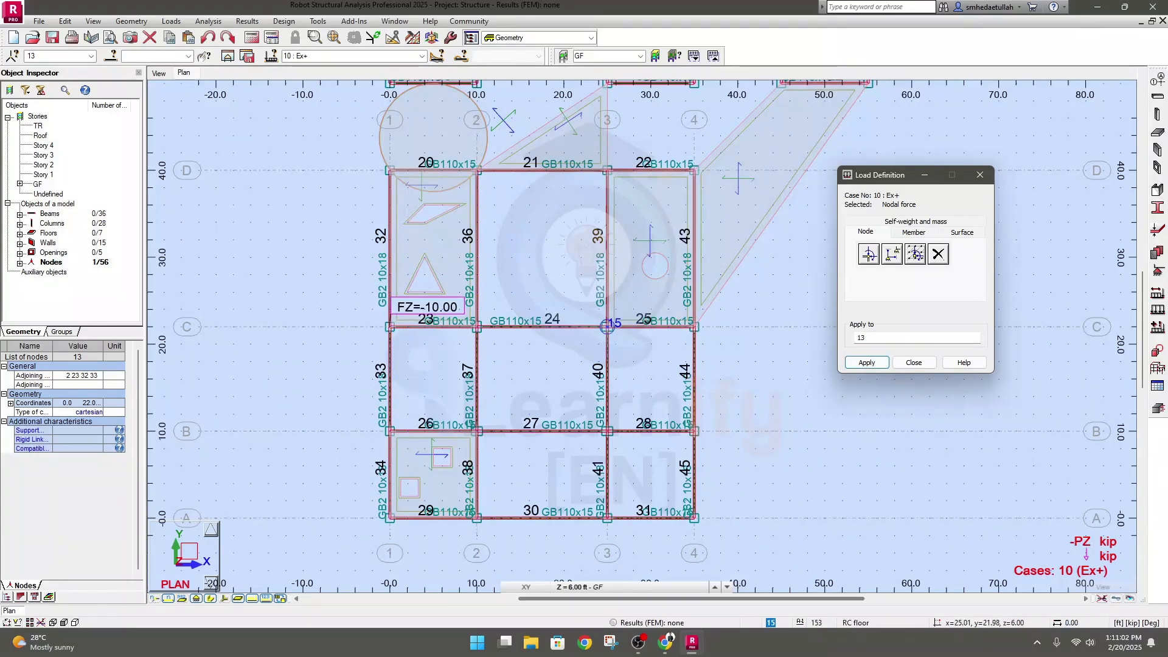
Place the same nodal force on the nodes at grid intersections C-3, B-3, A-3 and A-1, and close Load Definition
left_click(607, 325)
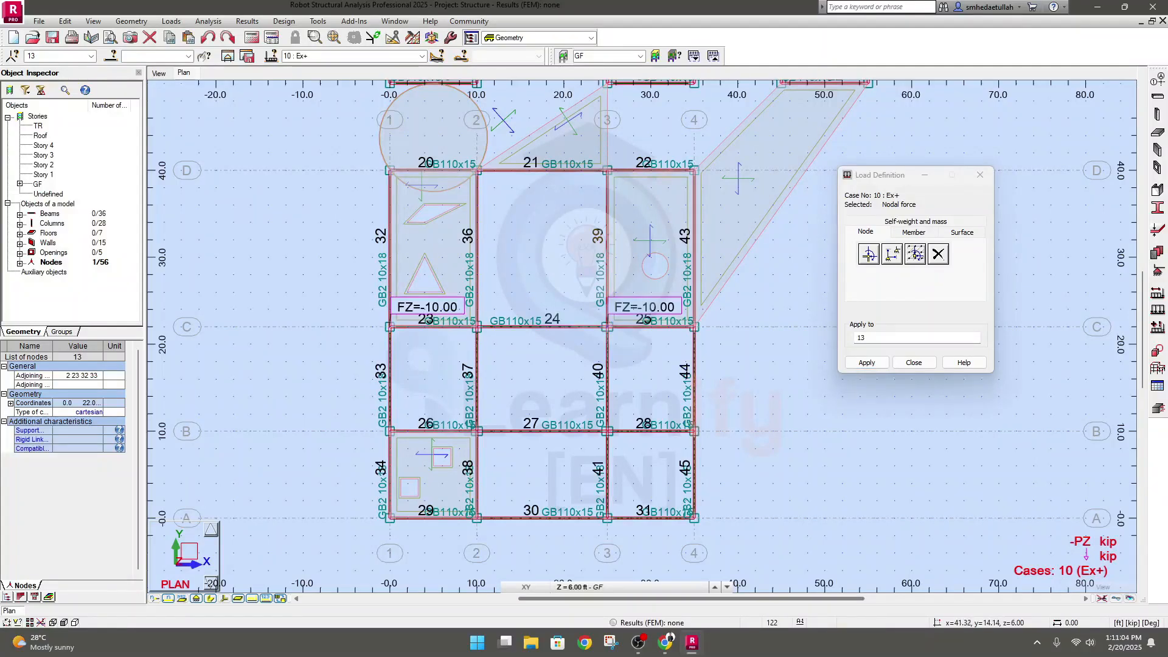
left_click(607, 431)
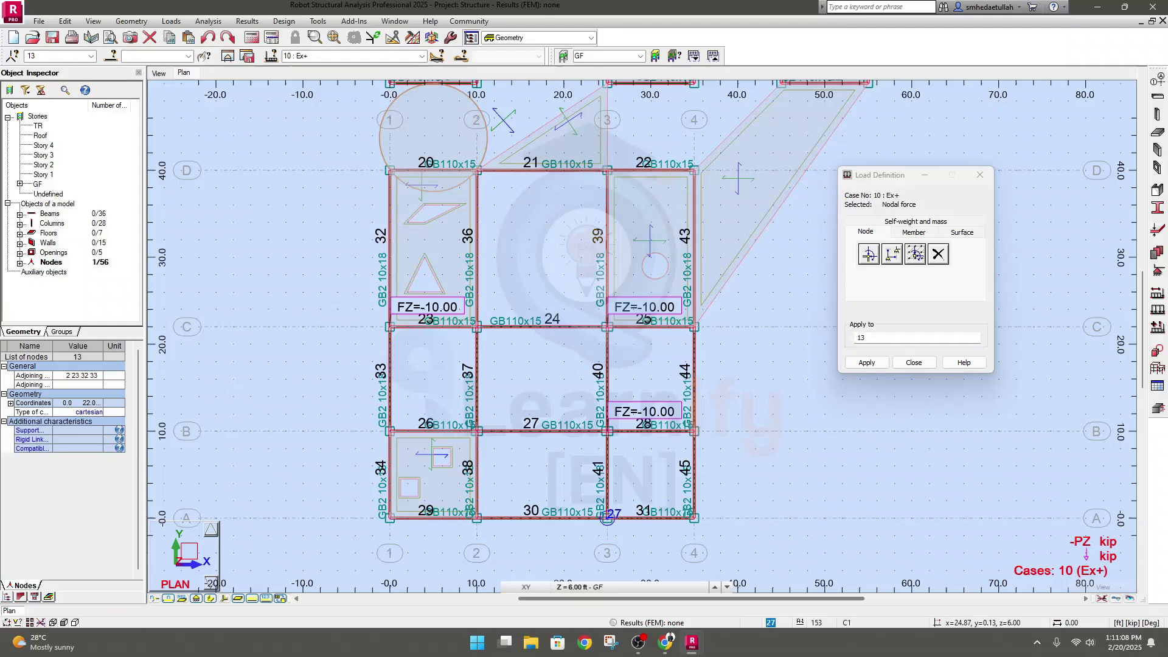
left_click(607, 518)
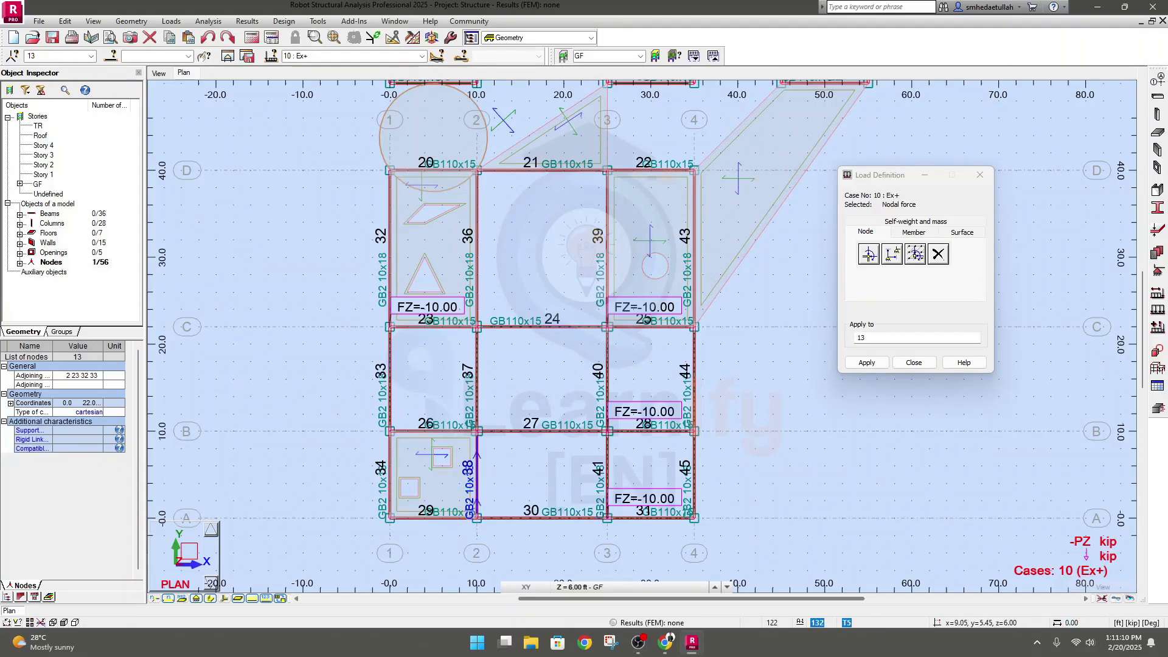
left_click(390, 518)
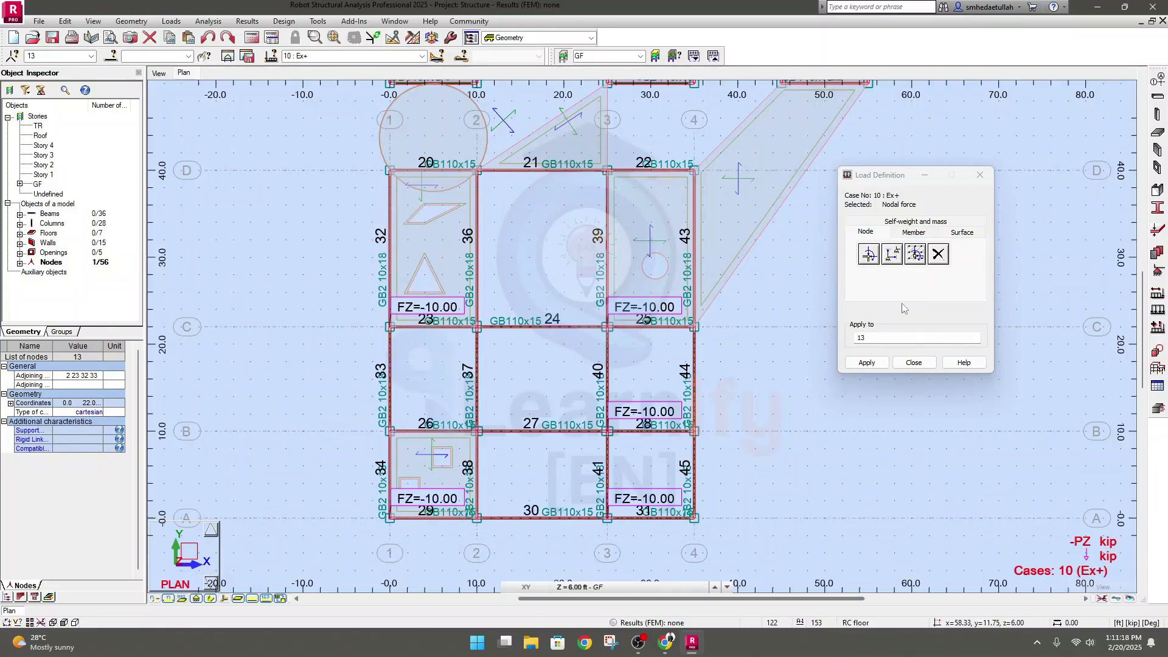
left_click(929, 361)
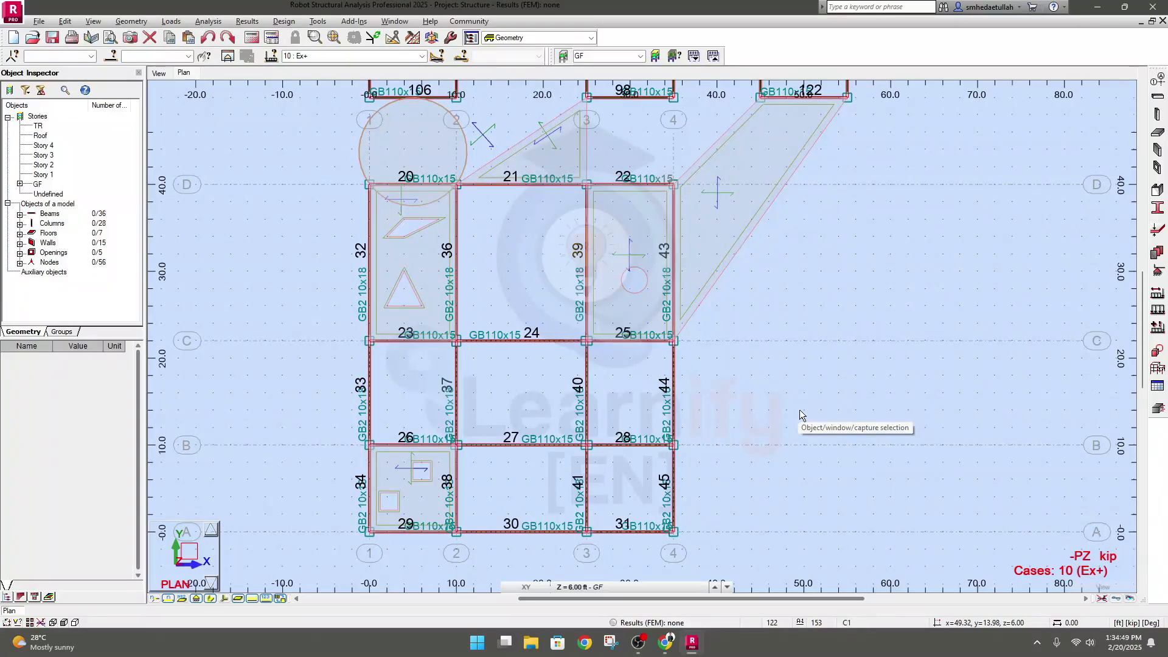
Reopen Load Definition and bring up the Uniform Load parameters for members, placing them clear of the Load Definition dialog
middle_click_drag(799, 410, 776, 410)
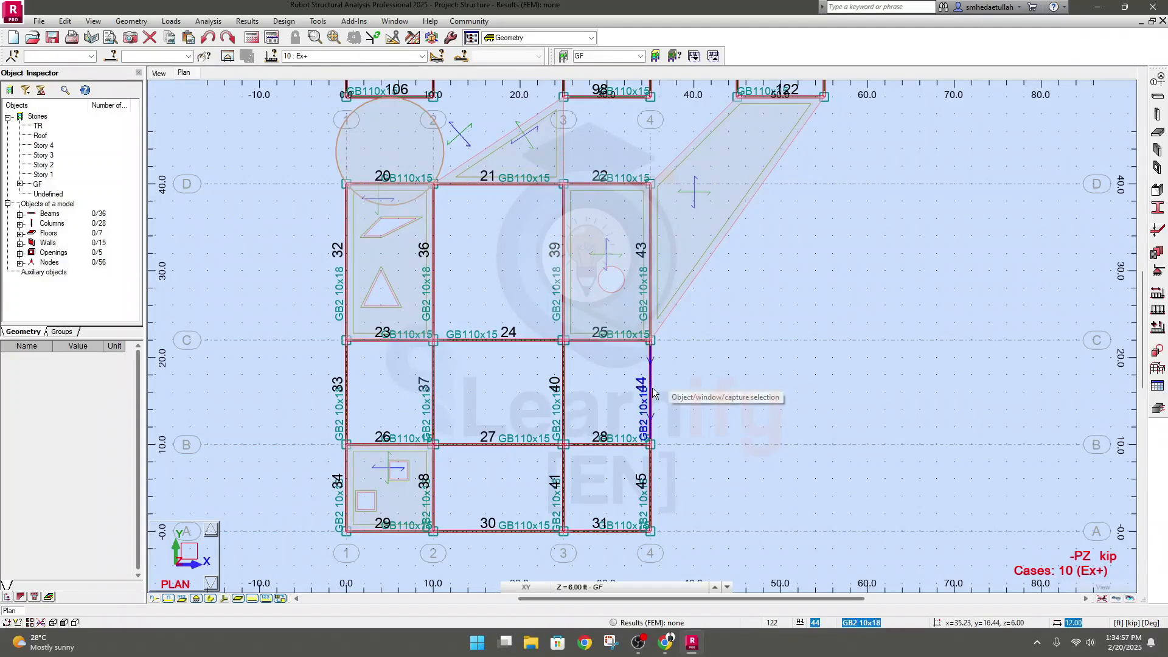
mouse_move(306, 292)
middle_mouse_down()
mouse_move(294, 282)
mouse_move(283, 290)
middle_mouse_up()
left_click(166, 25)
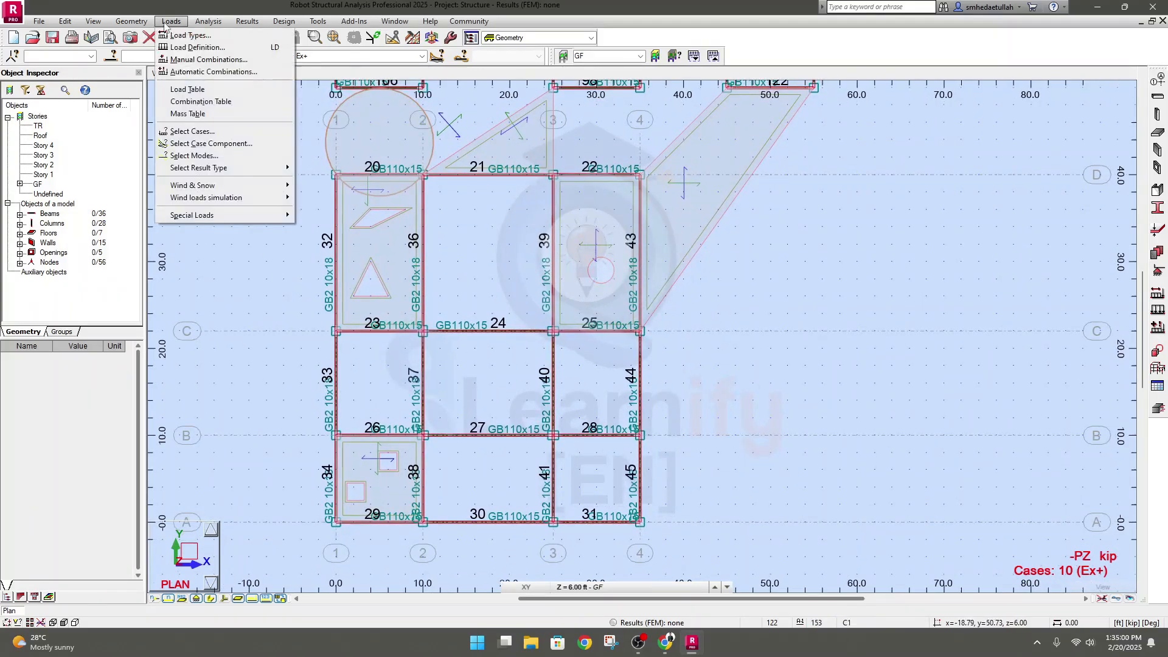
left_click(188, 44)
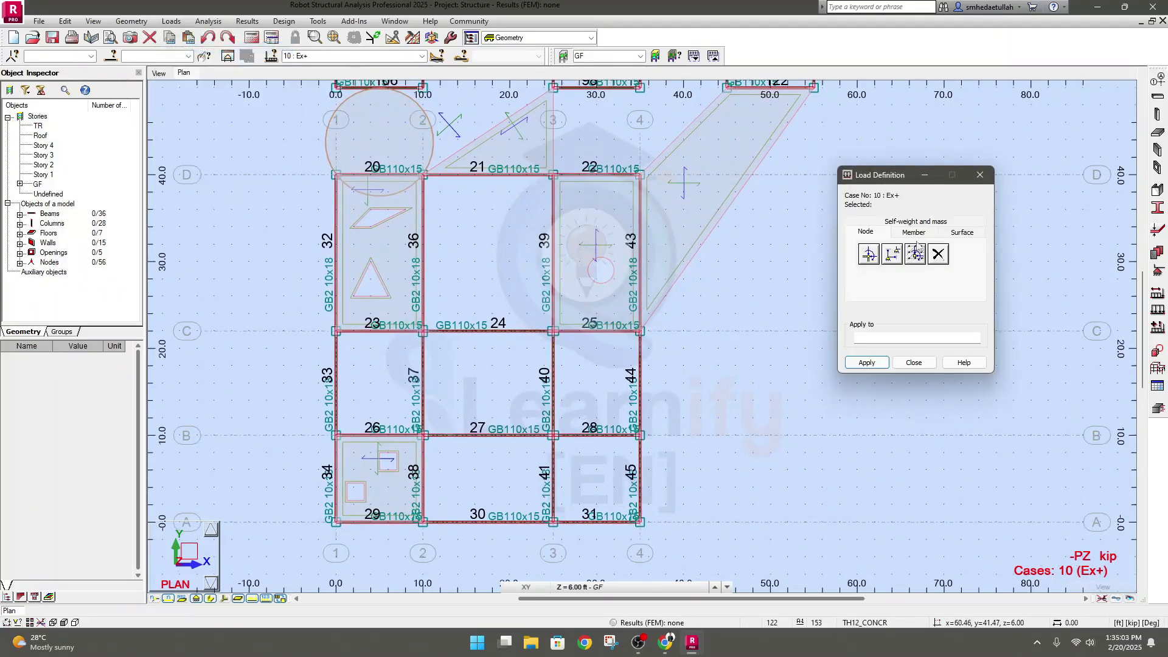
left_click(914, 234)
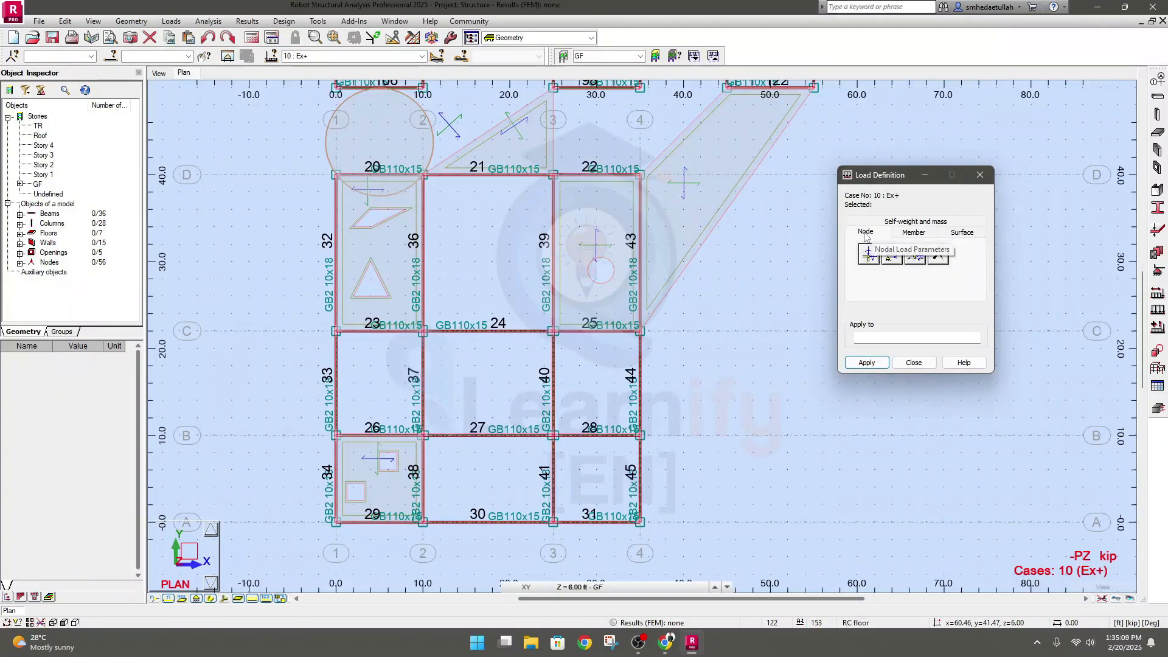
left_click(906, 236)
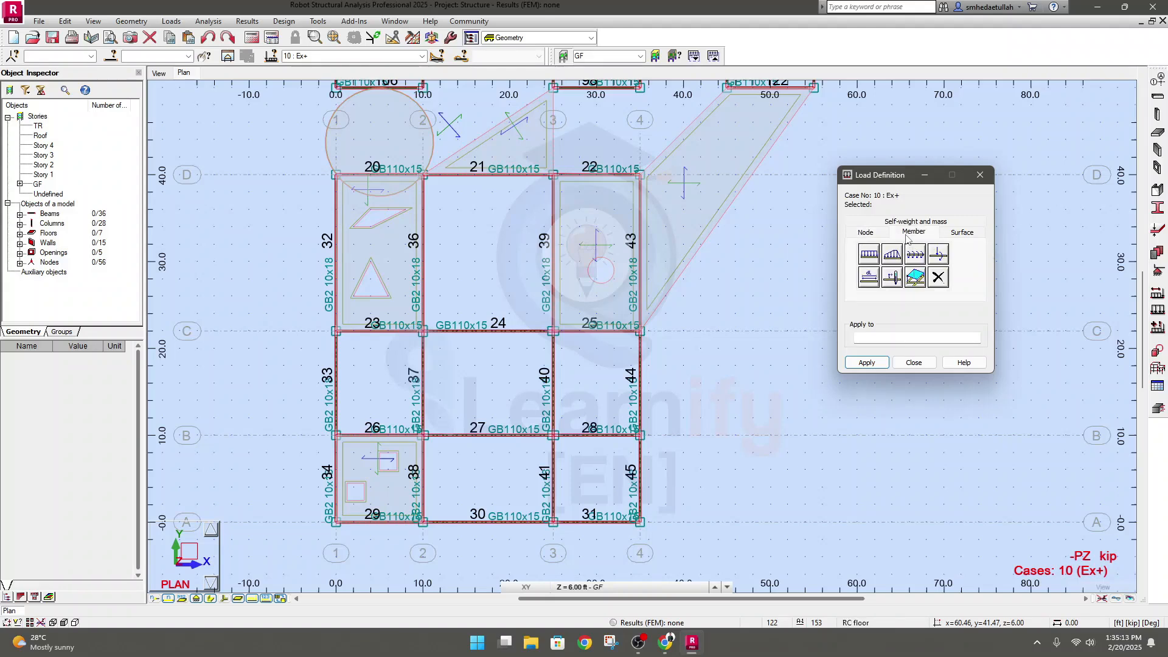
left_click(869, 254)
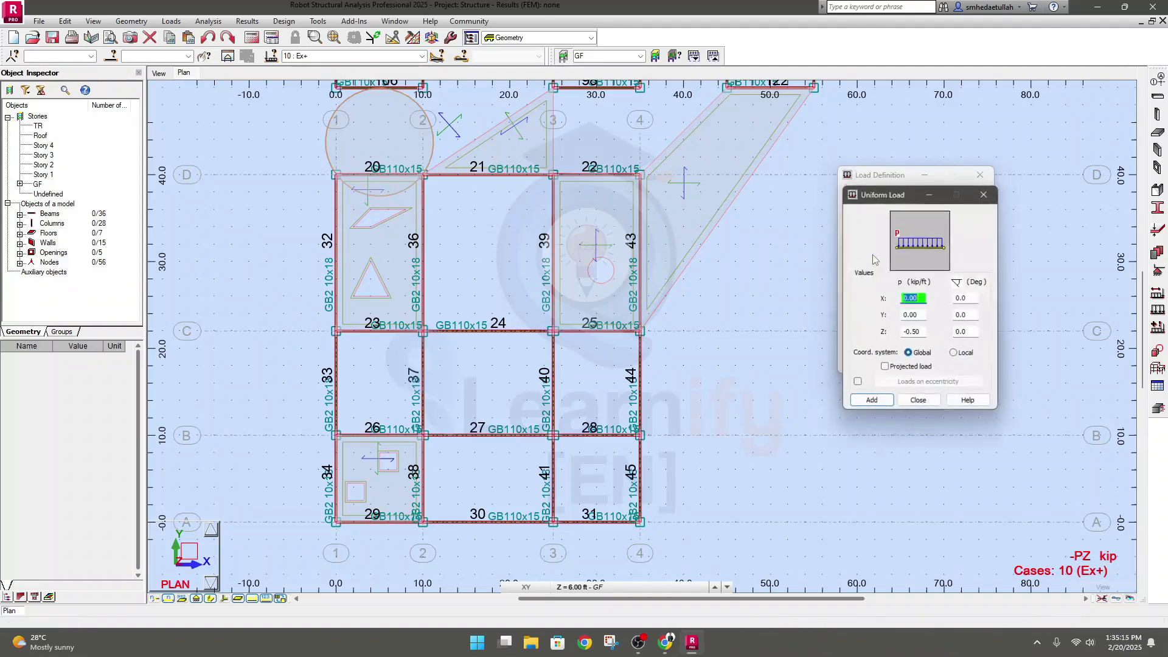
left_click_drag(885, 186, 658, 140)
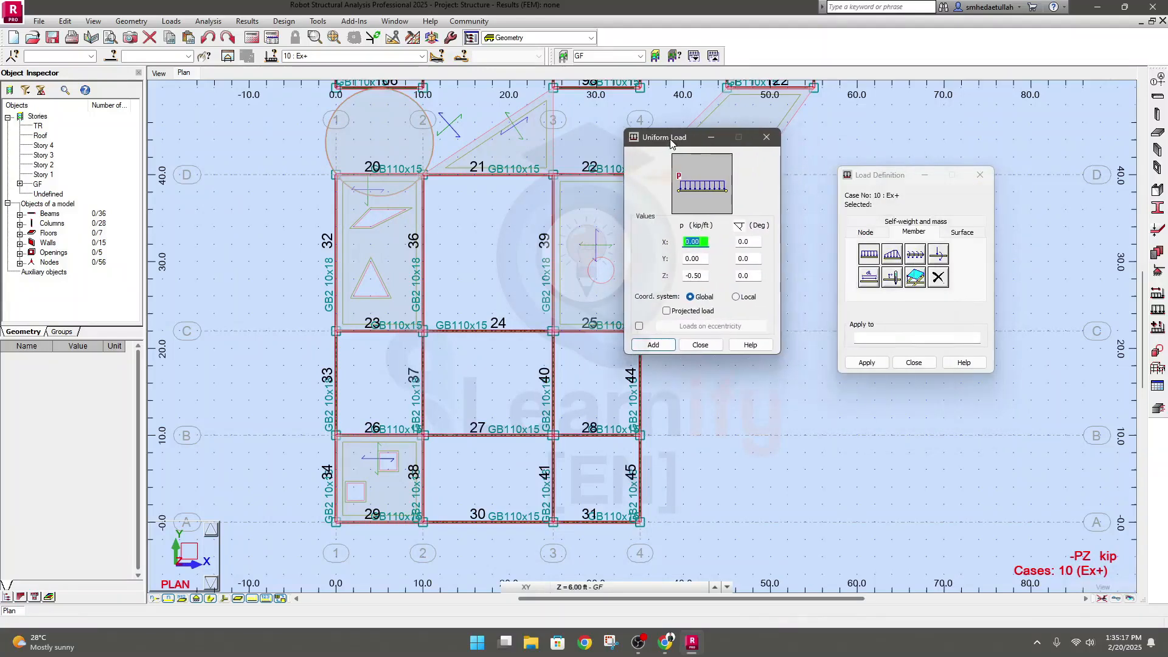
left_click(706, 241)
double_click(705, 242)
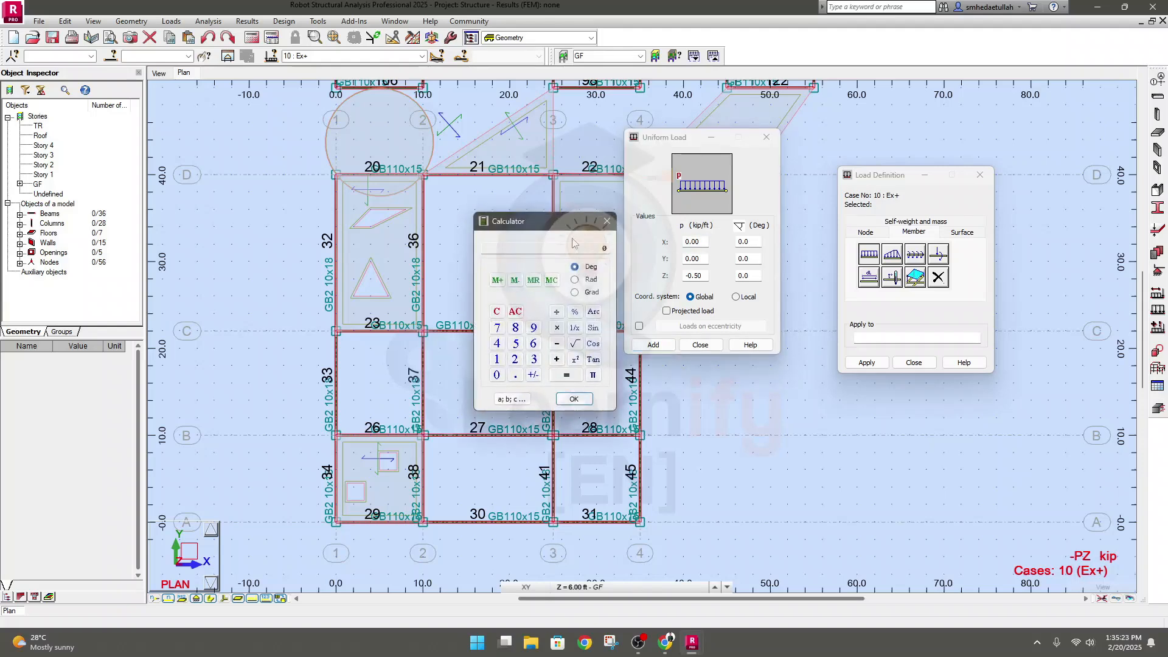
left_click(608, 221)
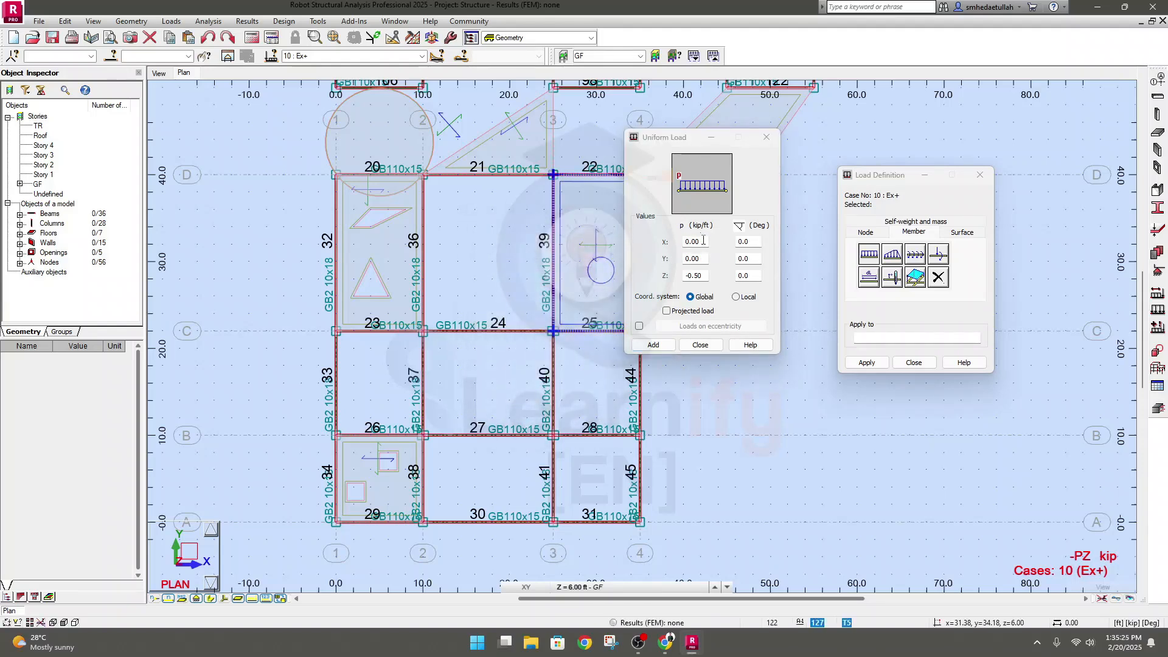
left_click(679, 241)
double_click(698, 241)
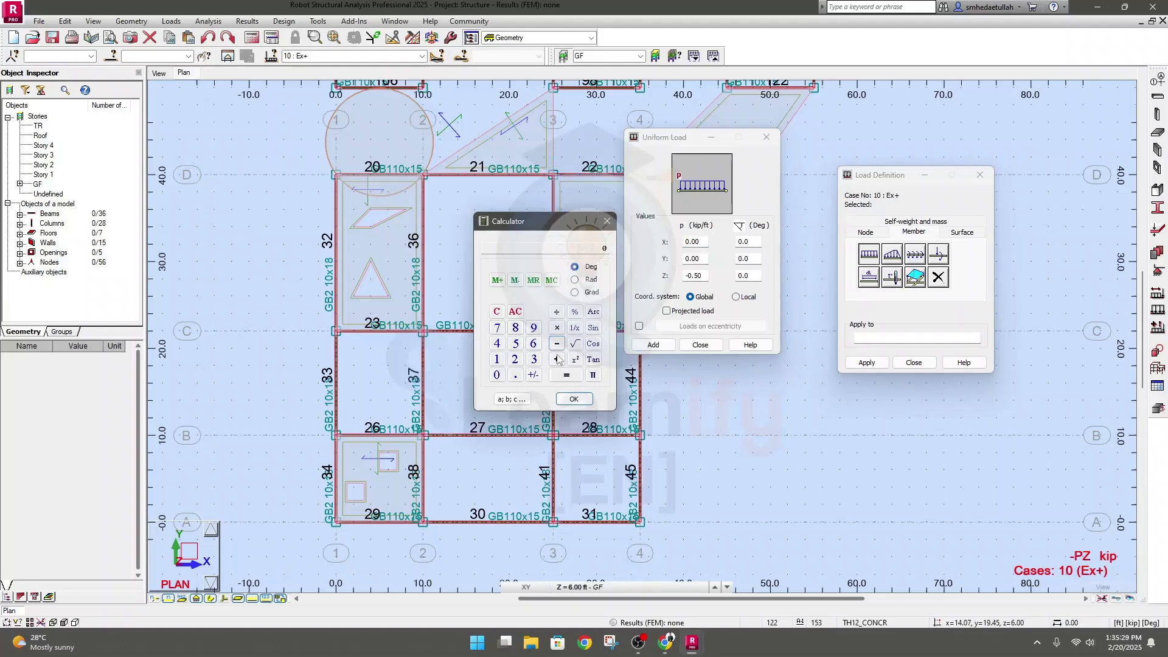
left_click(606, 221)
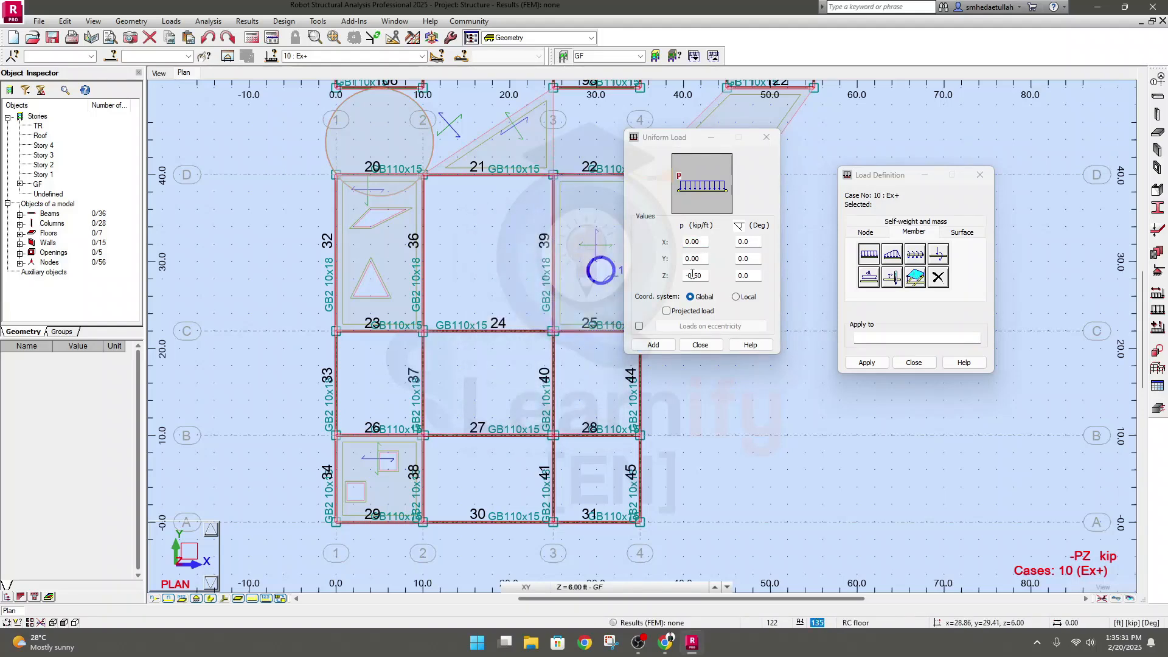
Set the uniform member load to -0.5 kip/ft in Z in the Global coordinate system and add it
left_click(699, 241)
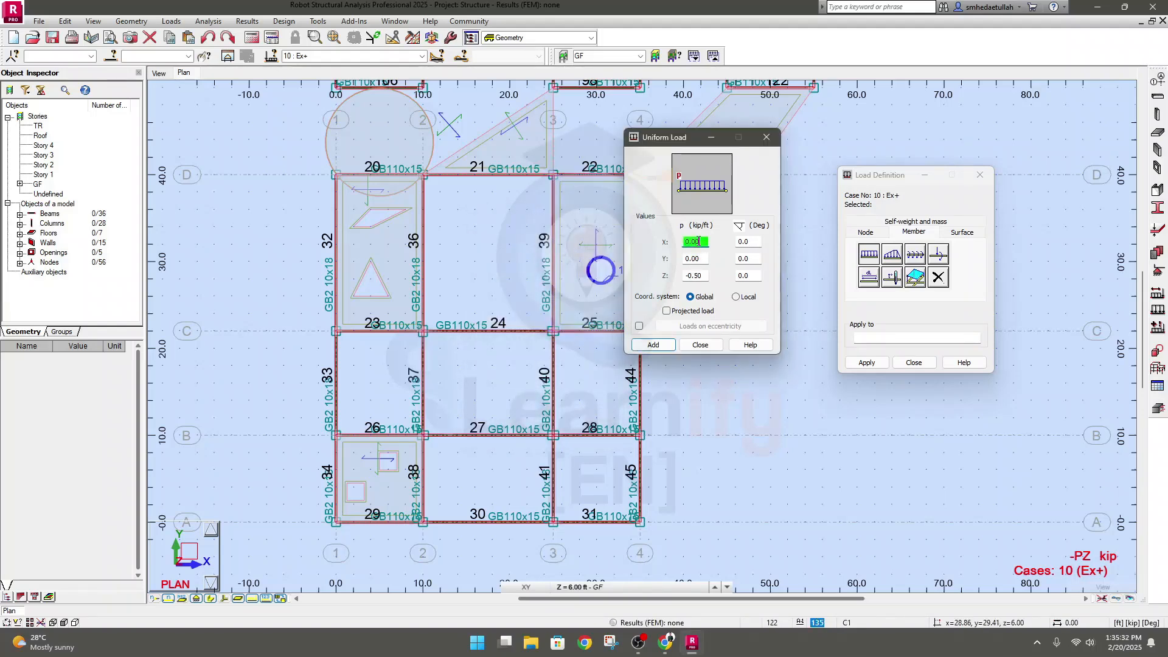
left_click(704, 275)
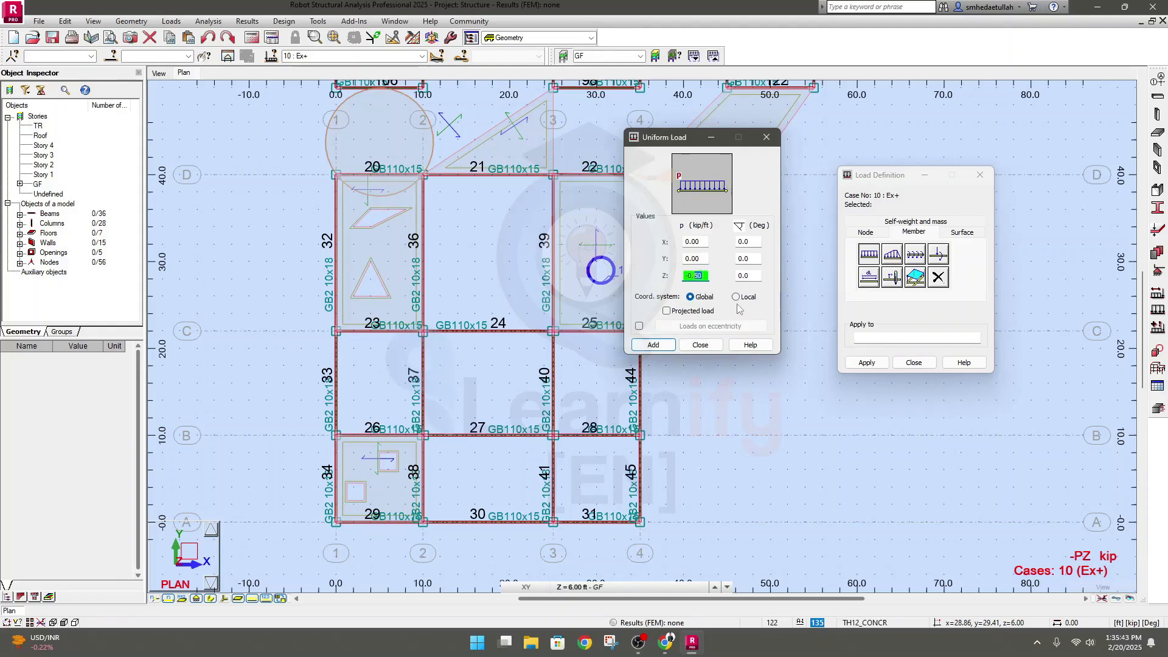
type("-0.0")
key("BackSpace")
key("BackSpace")
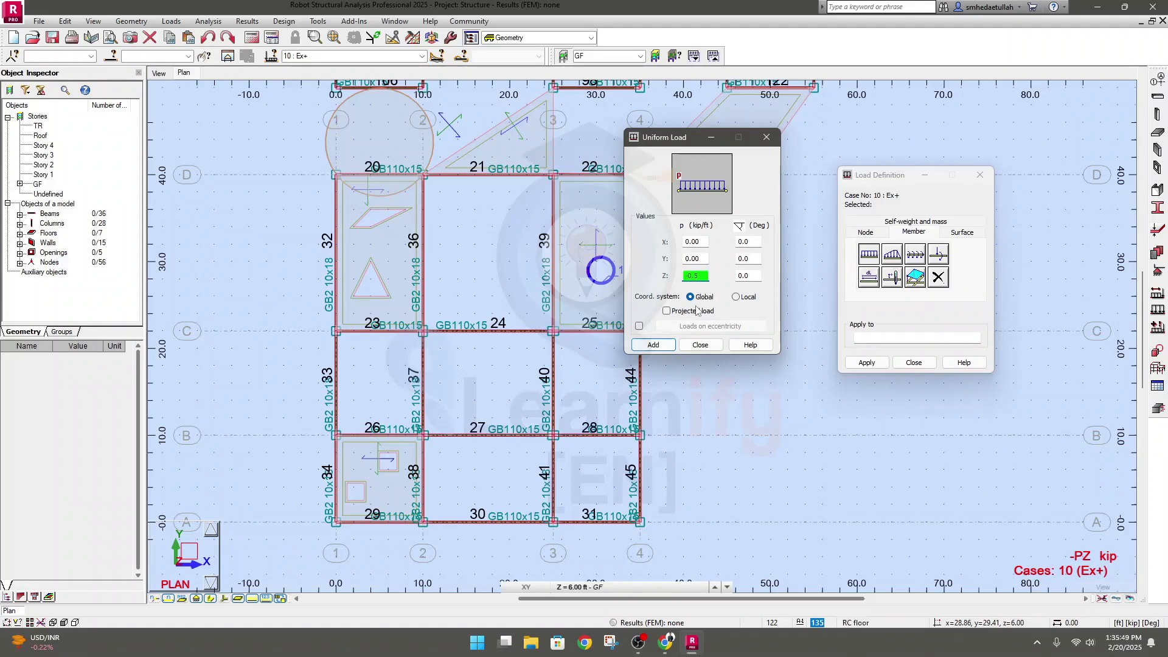
left_click(749, 276)
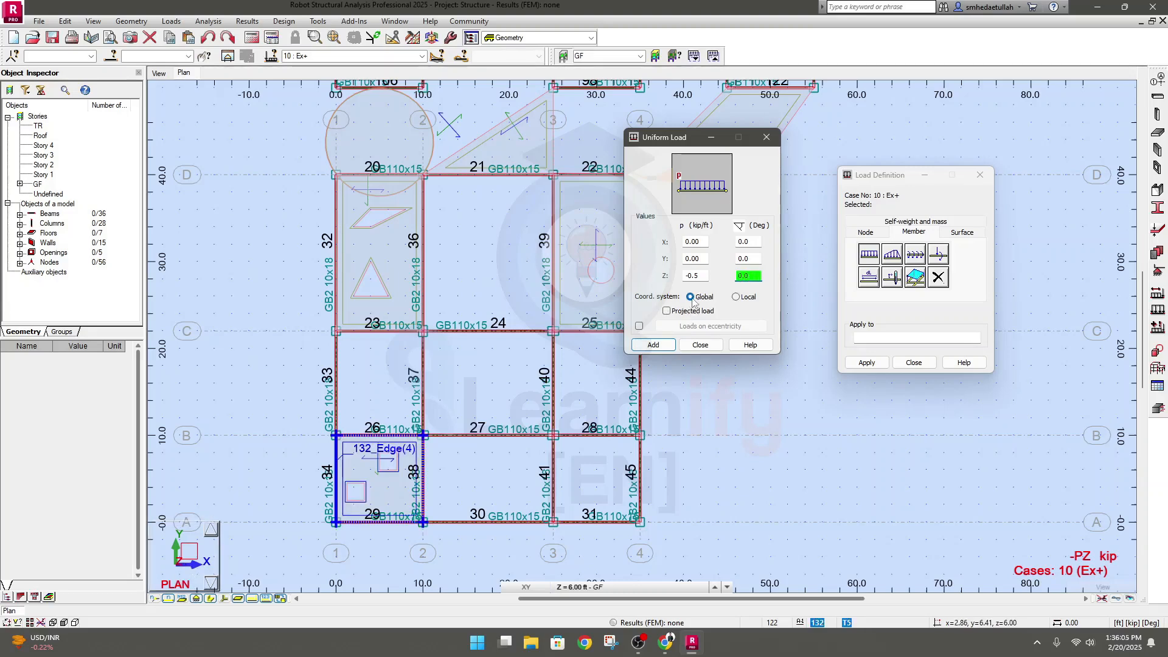
left_click(653, 346)
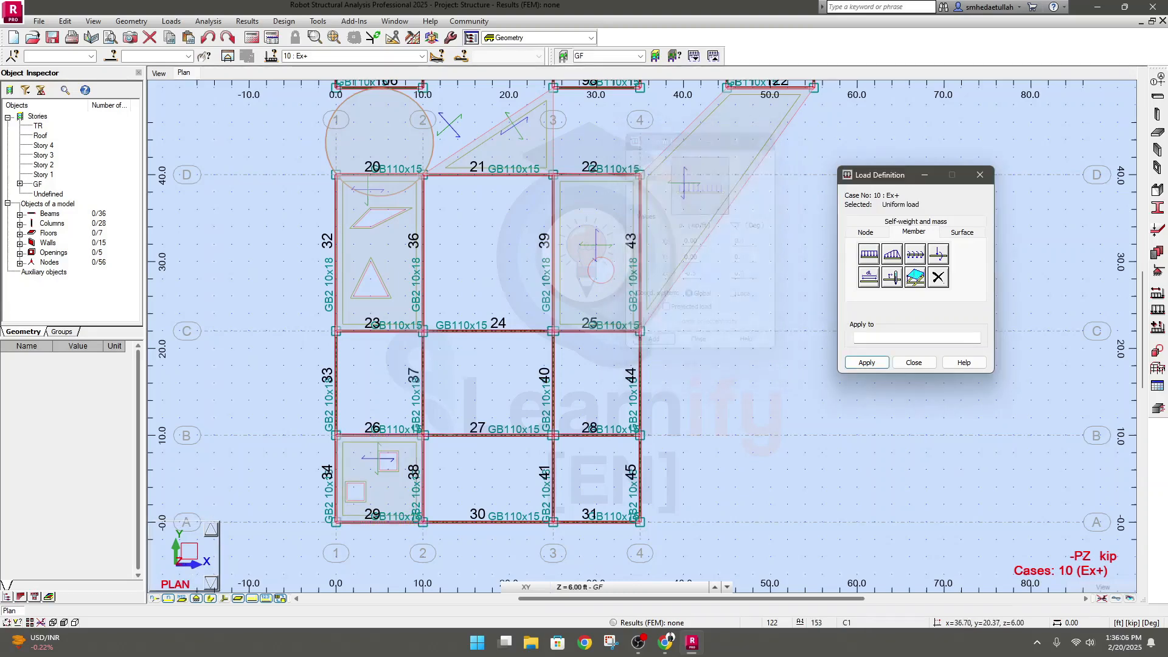
Apply the uniform load to beams 44 and 43 along grid line 4 of the GF plan
left_click(876, 337)
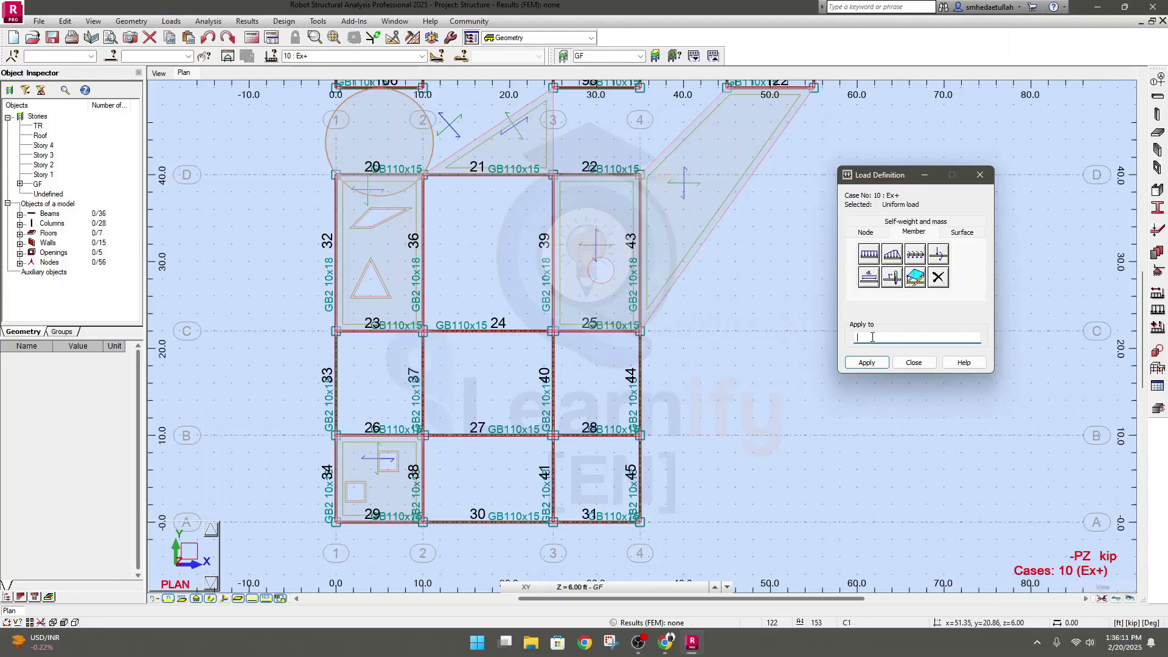
left_click(867, 363)
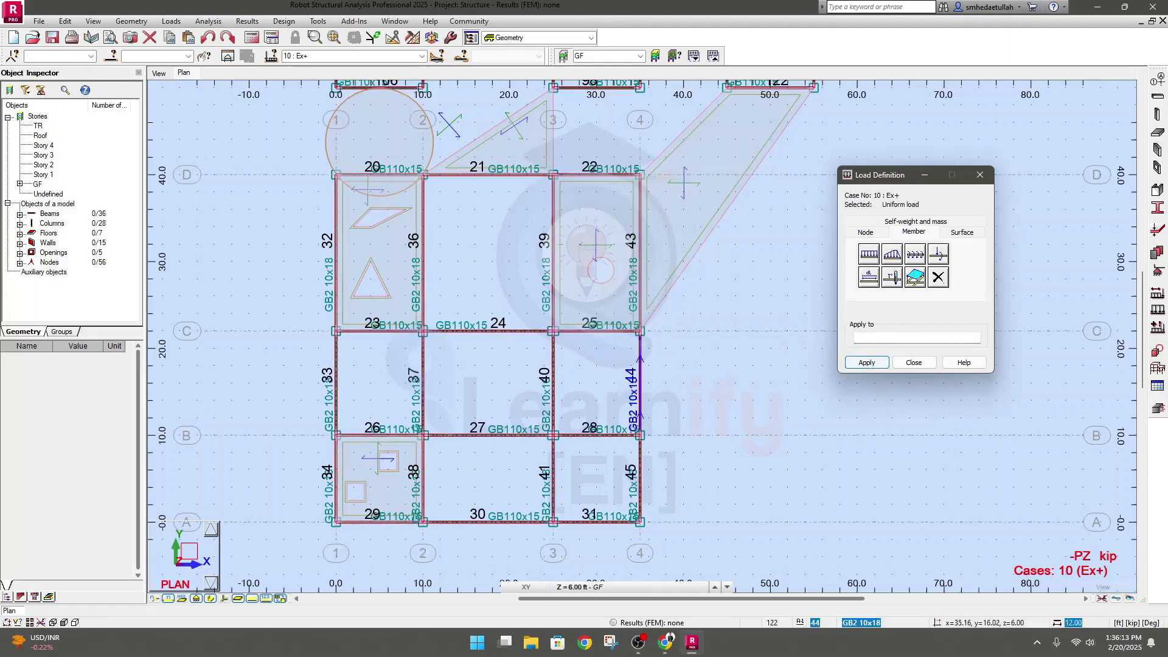
left_click(639, 352)
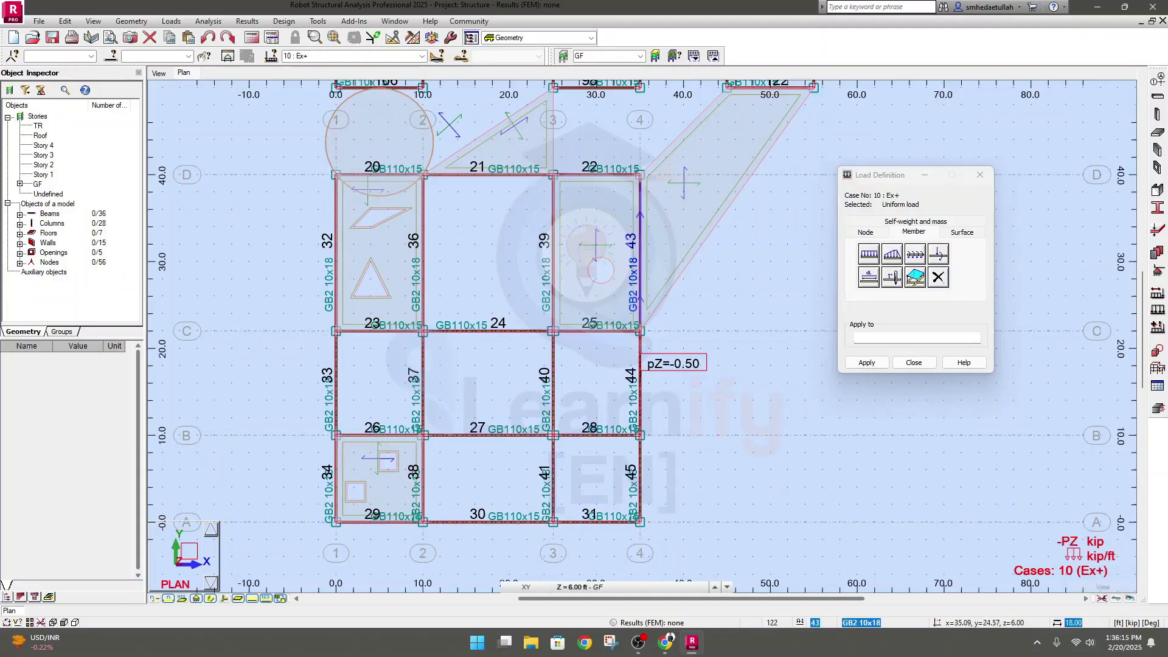
left_click(640, 279)
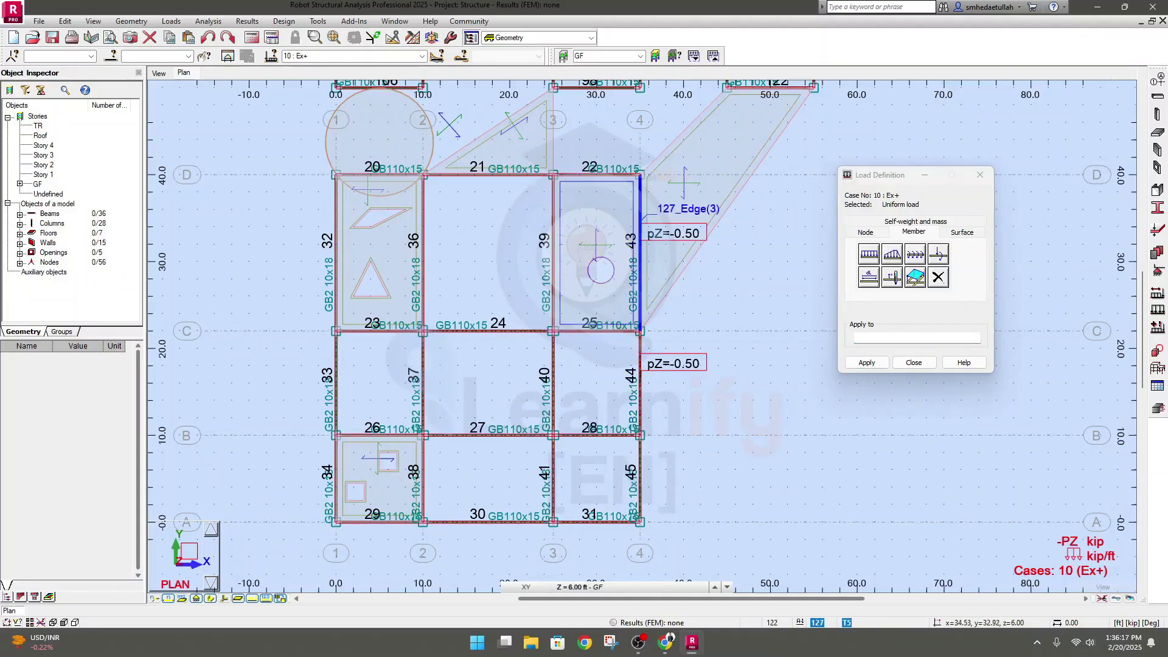
Apply the uniform load to beams 22 and 21 along grid line D and beams 36 and 38 along grid line 2
left_click(600, 174)
left_click(499, 175)
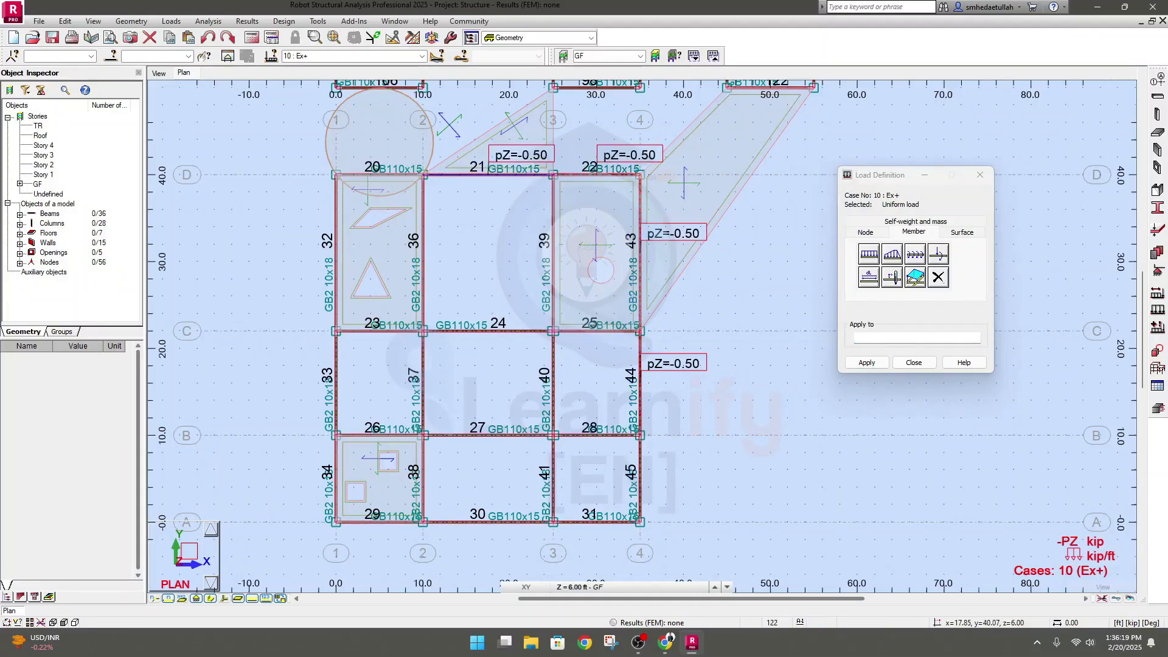
left_click(424, 240)
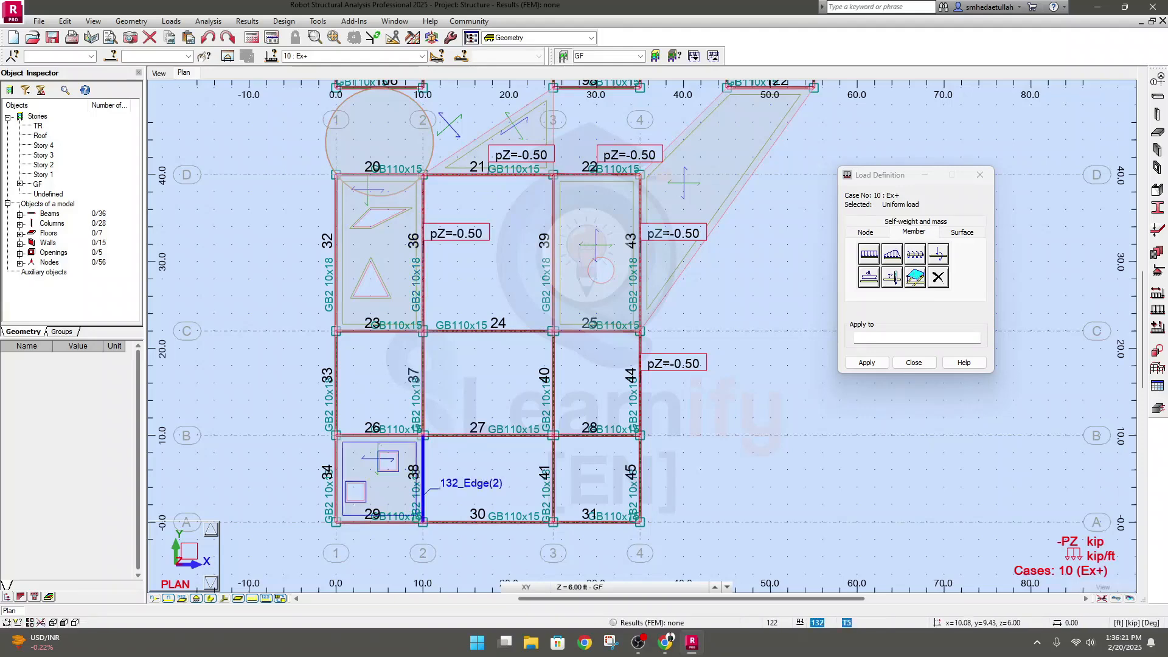
left_click(423, 460)
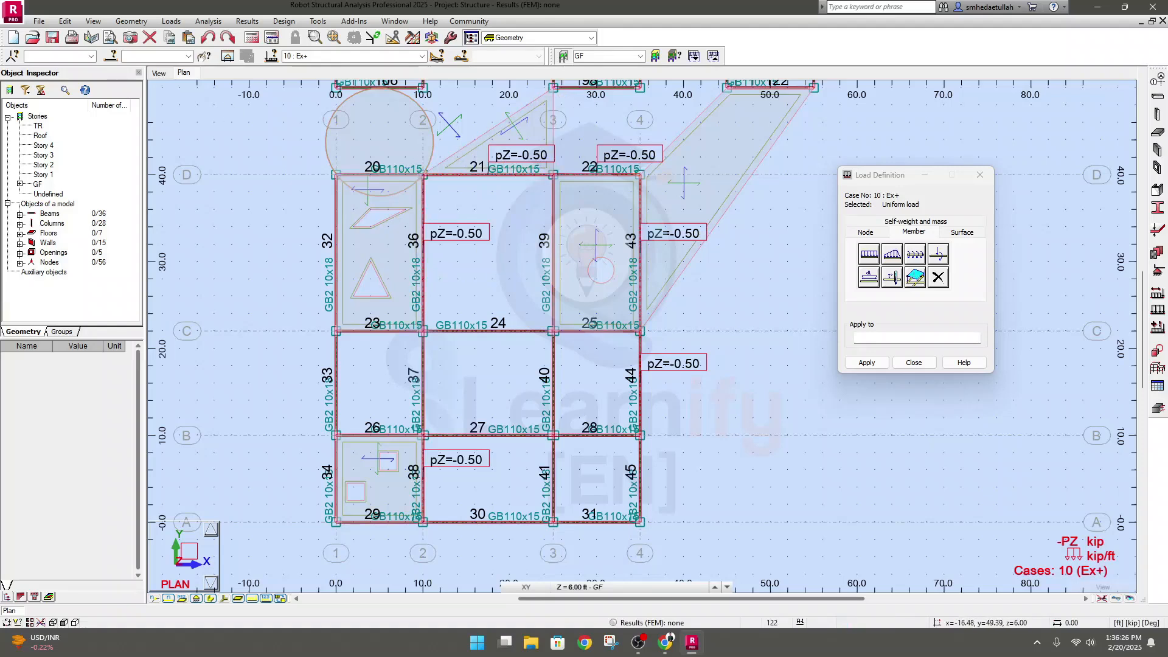
Hide load symbols, load values and uniform size of load symbols in the GF plan through the Loads display attributes
left_click(92, 21)
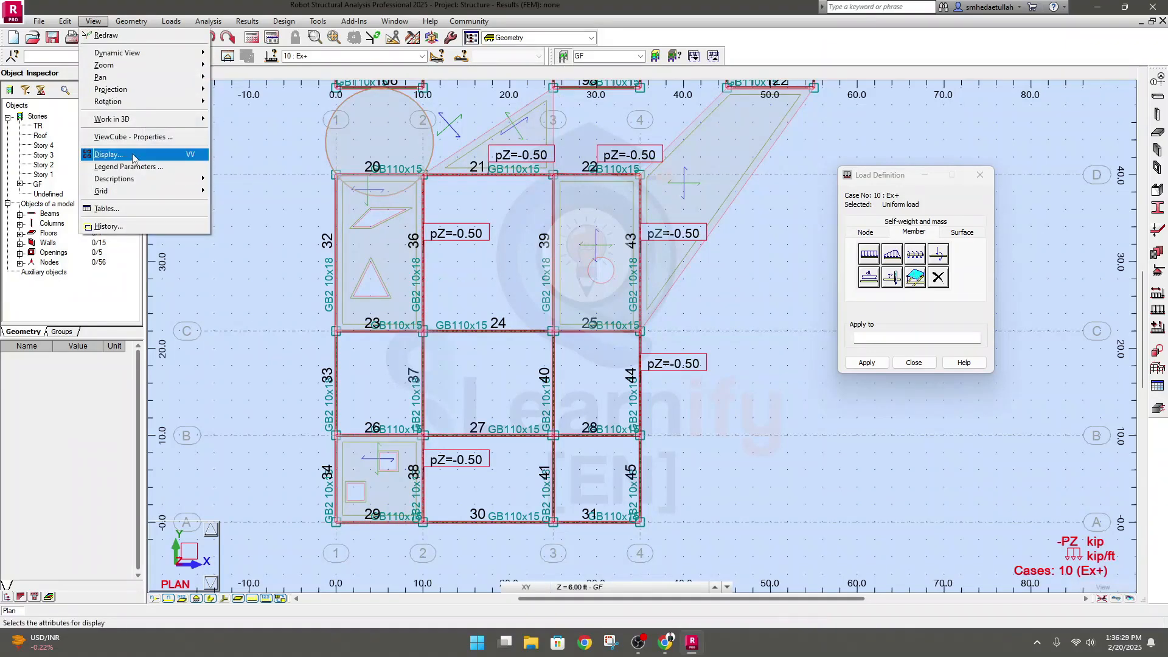
left_click(106, 154)
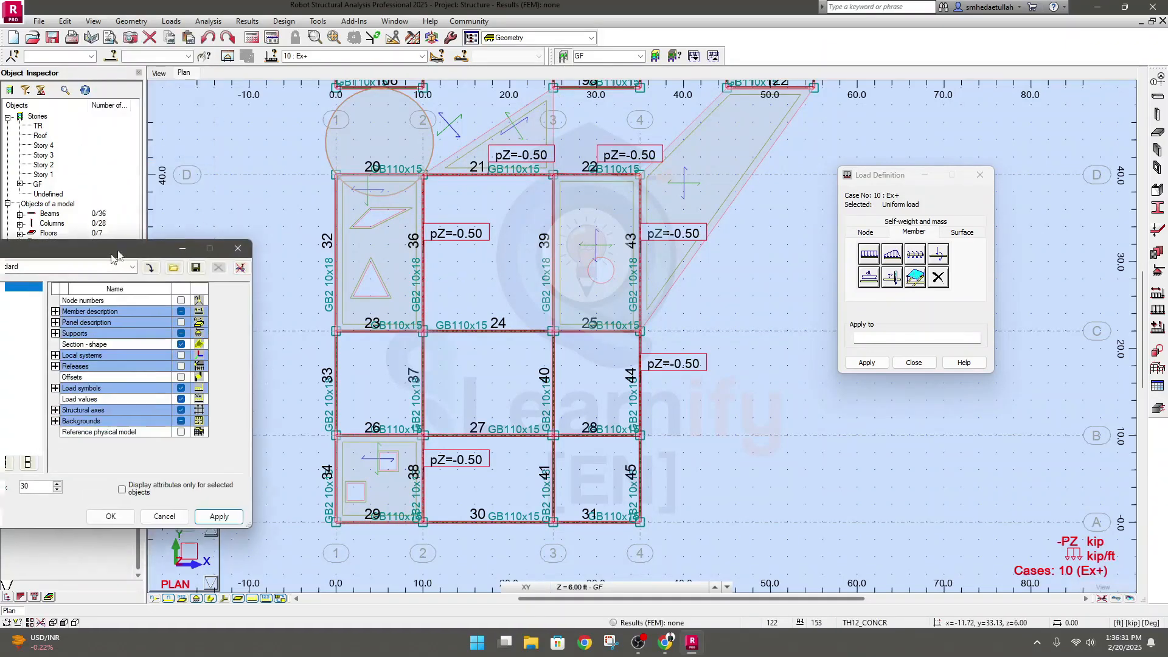
left_click(146, 214)
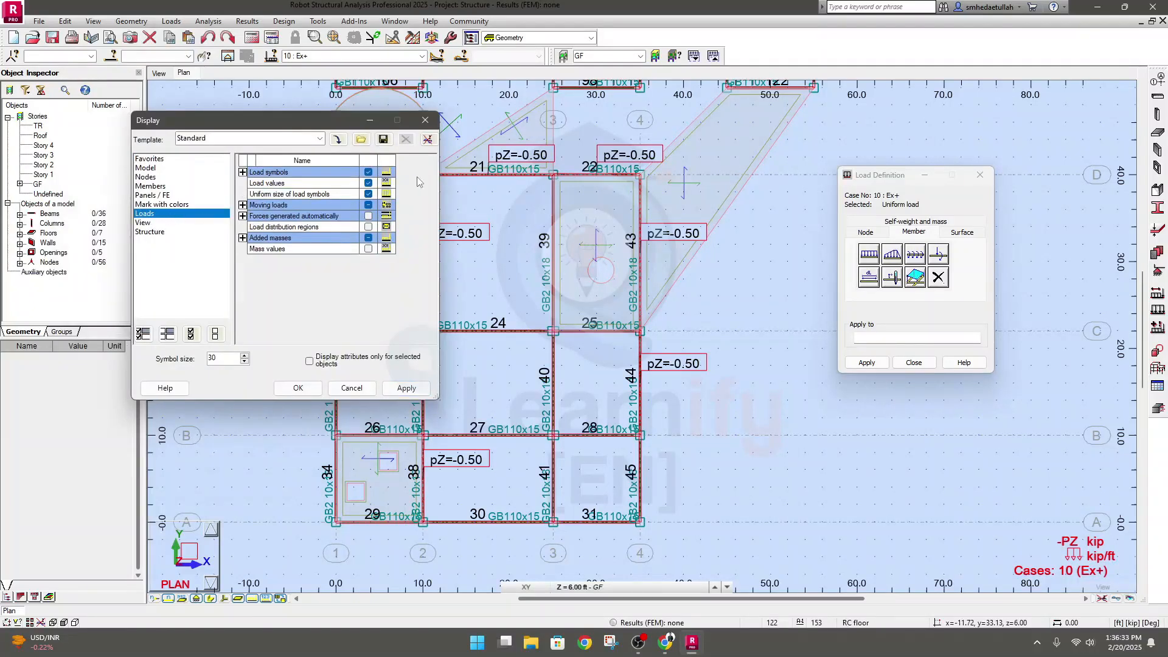
left_click(368, 172)
left_click(368, 183)
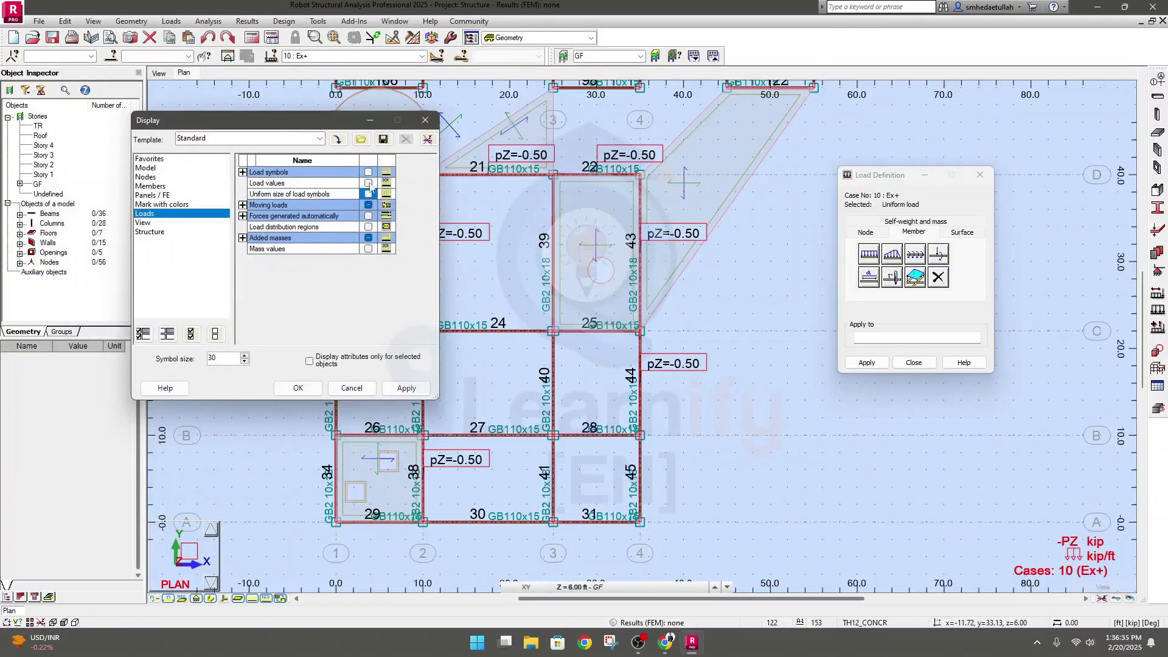
left_click(368, 205)
left_click(406, 387)
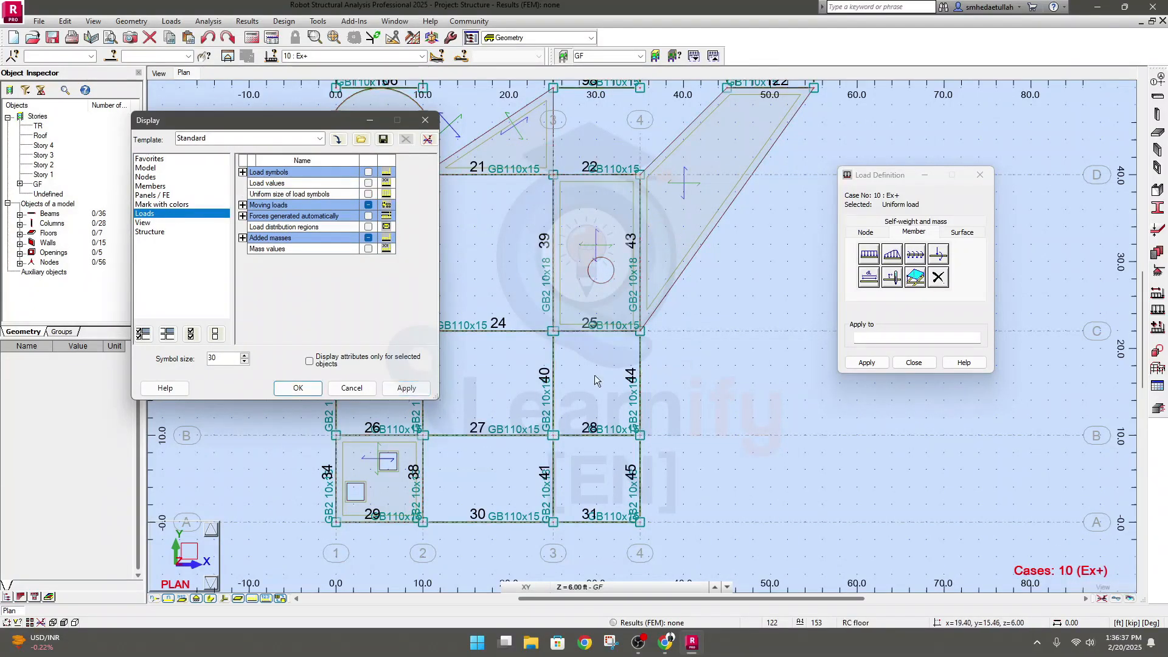
Turn load symbols, load values and uniform size of load symbols back on for the GF plan
left_click(368, 172)
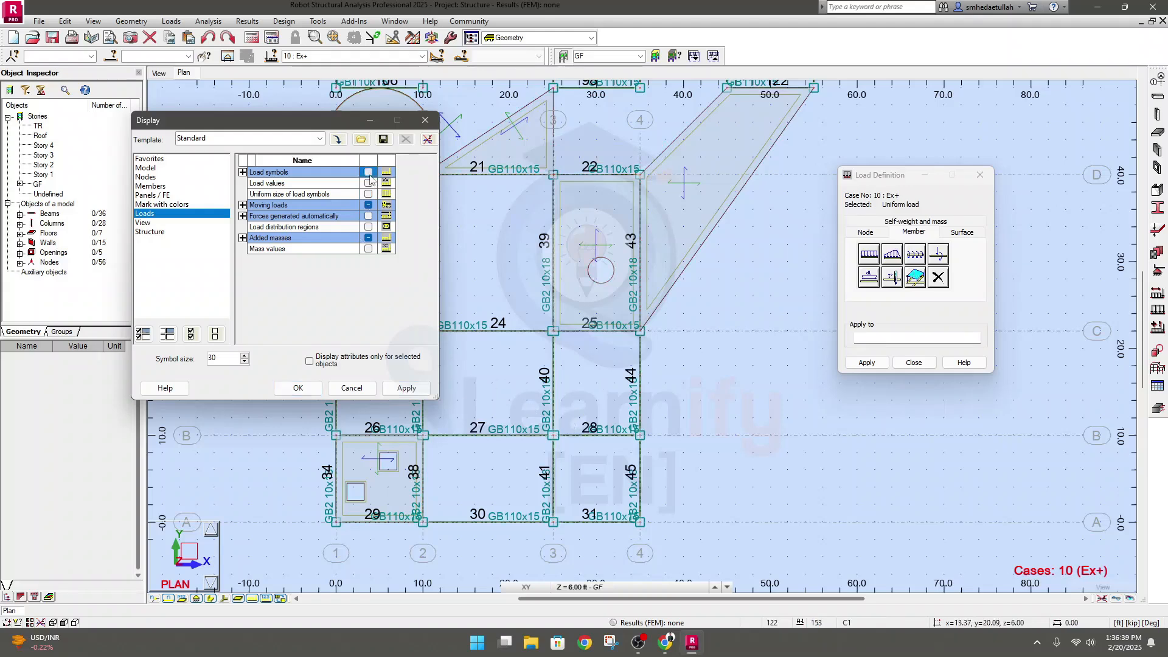
left_click(368, 183)
left_click(368, 194)
left_click(406, 387)
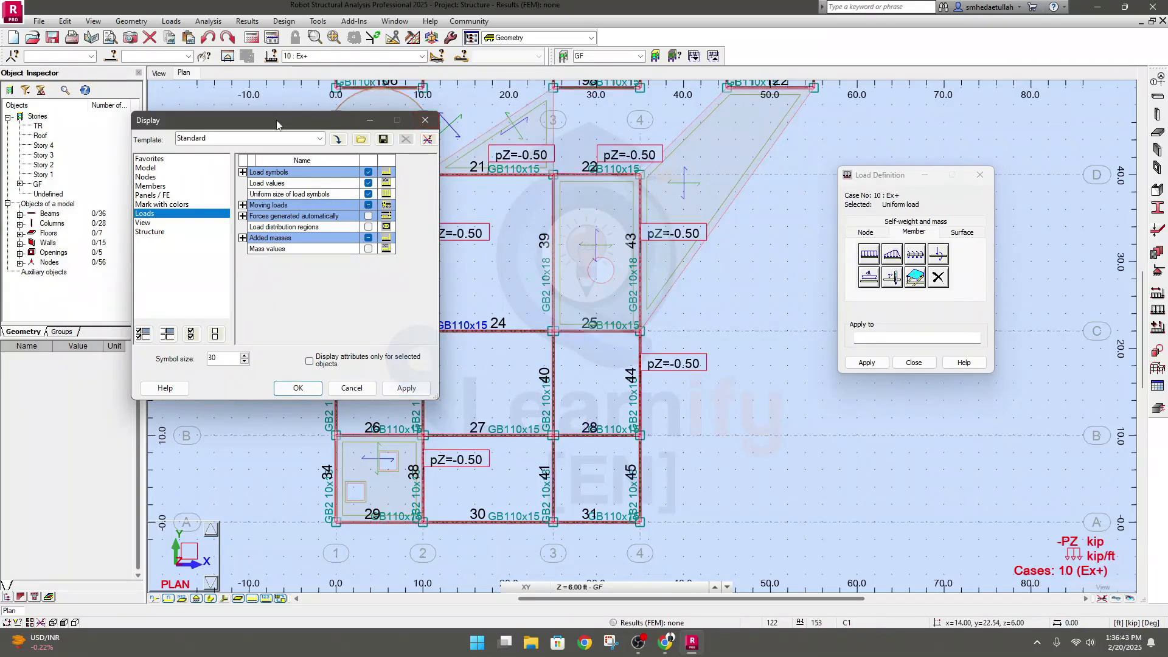
Switch to the 3D view and show load symbols, load values and uniform size of load symbols there
left_click(159, 73)
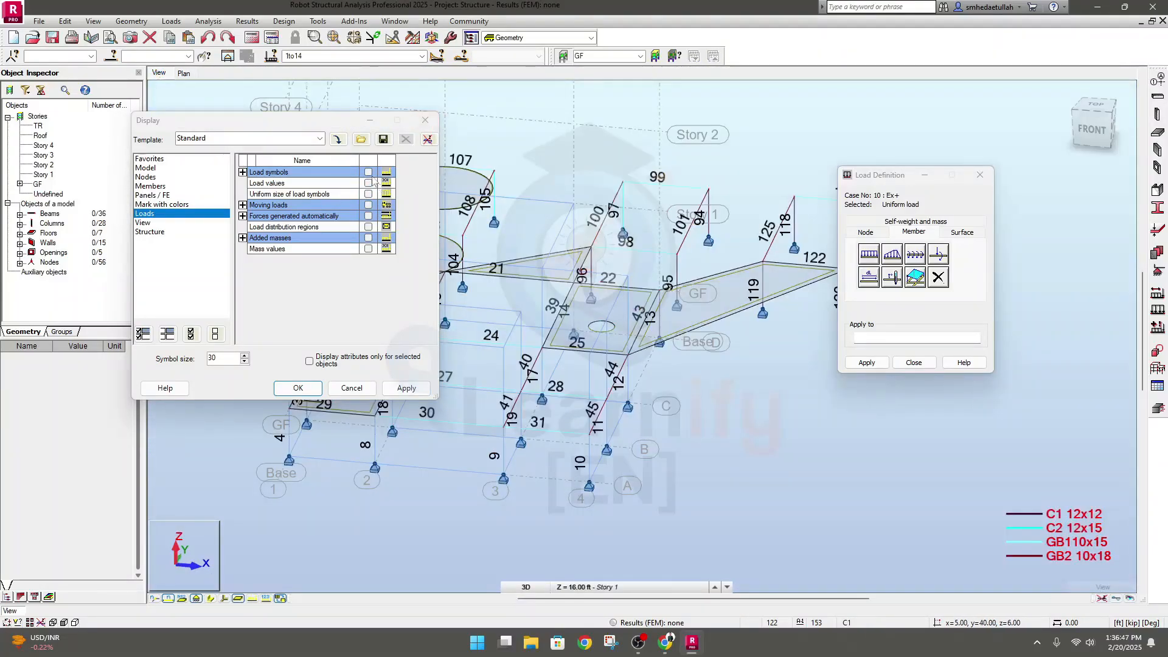
left_click_drag(323, 124, 899, 266)
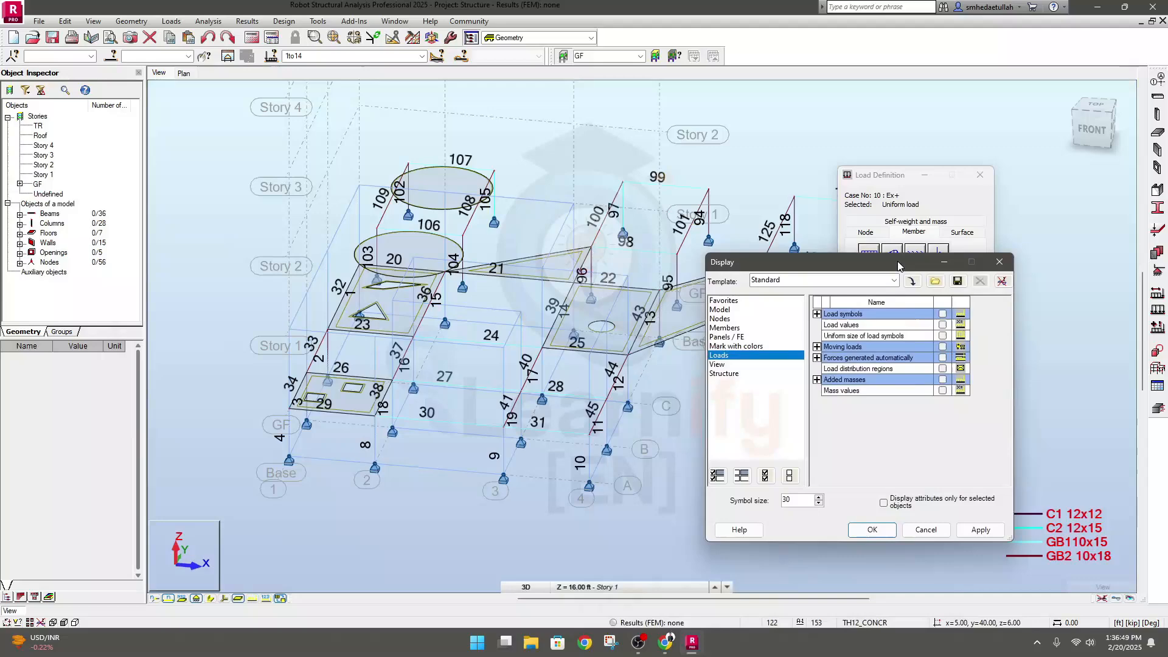
left_click(942, 314)
left_click(942, 324)
left_click(943, 336)
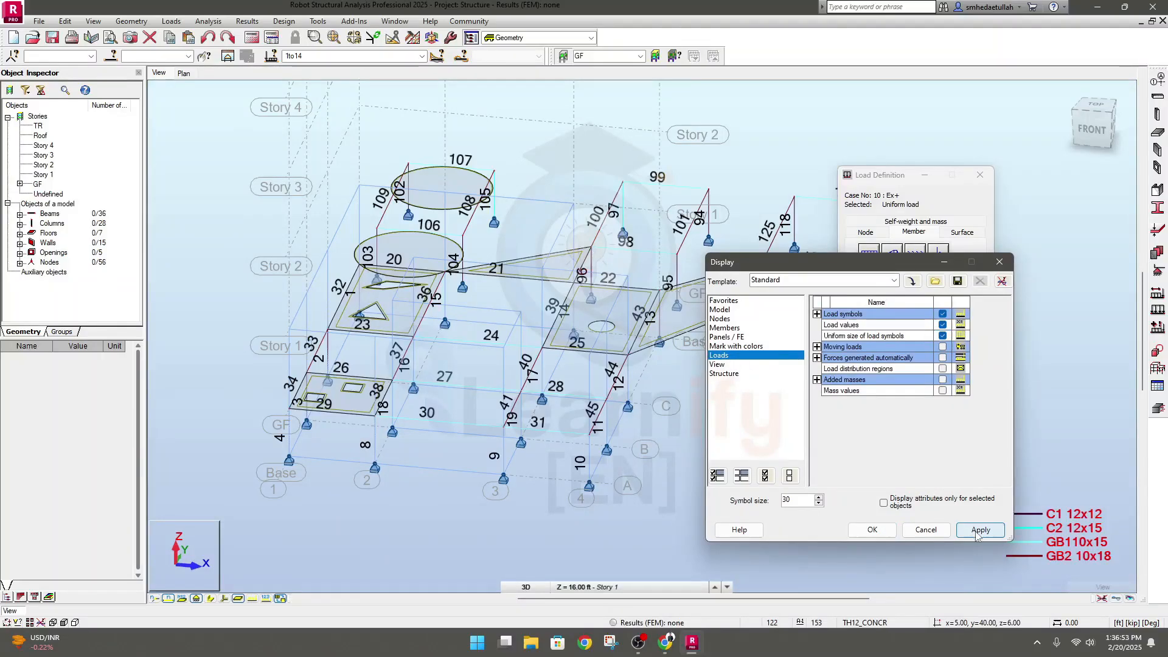
left_click(981, 529)
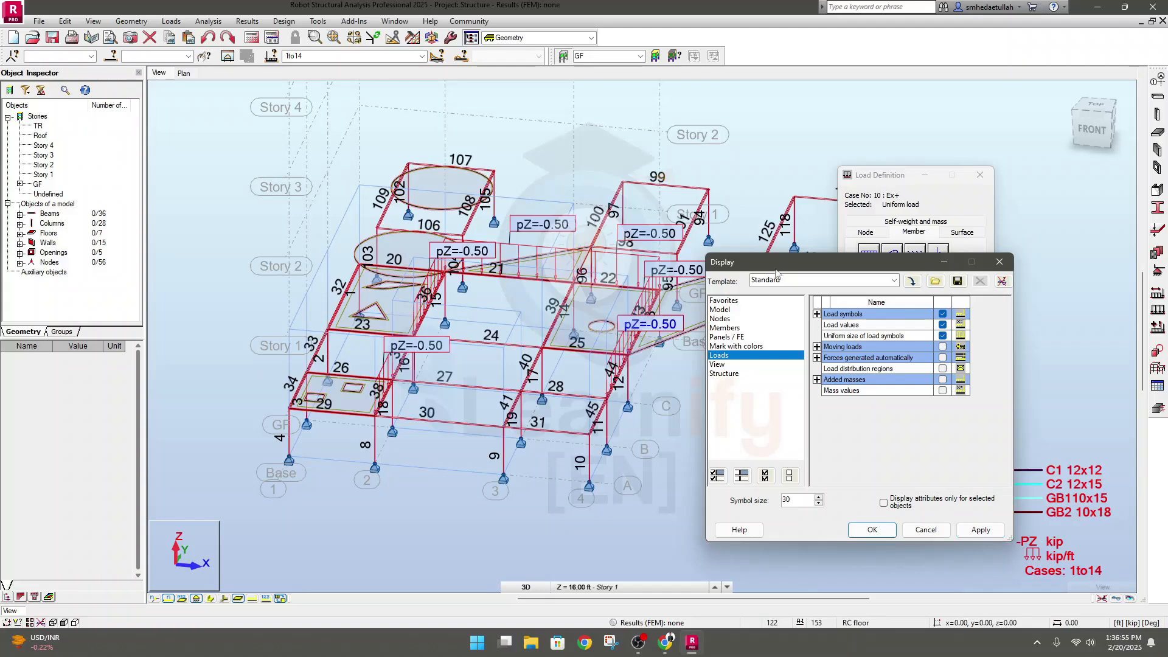
Examine the uniform beam loads on the 3D model from another angle, returning to the GF plan and closing the display settings
left_click_drag(776, 266, 599, 547)
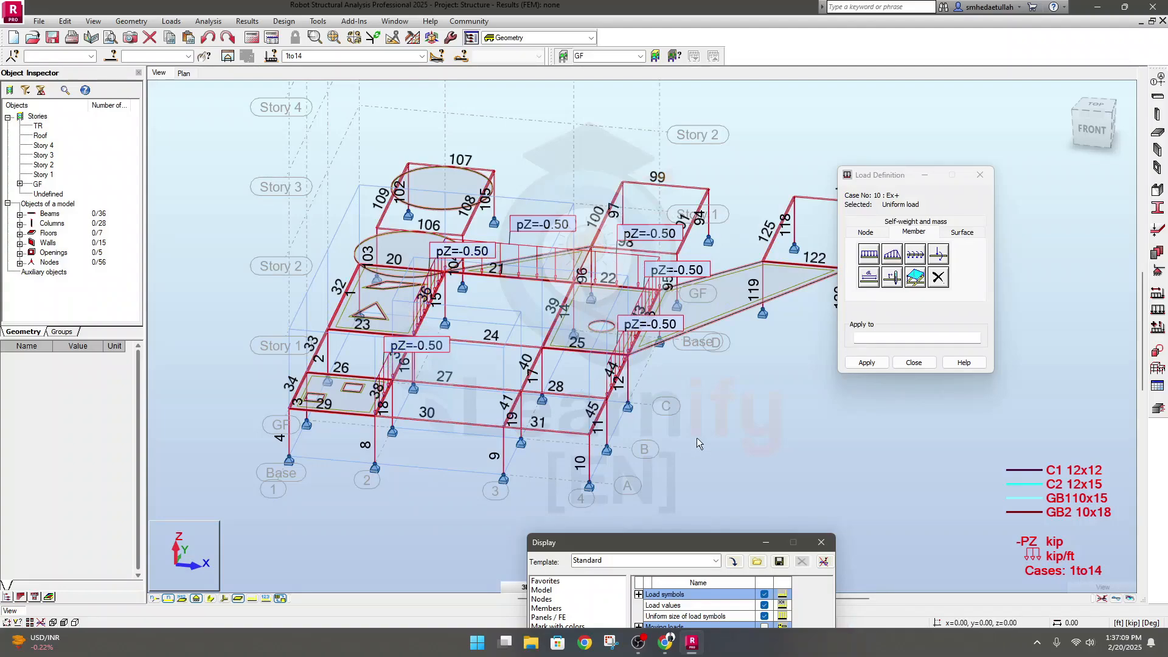
middle_click_drag(696, 437, 658, 452, "shift")
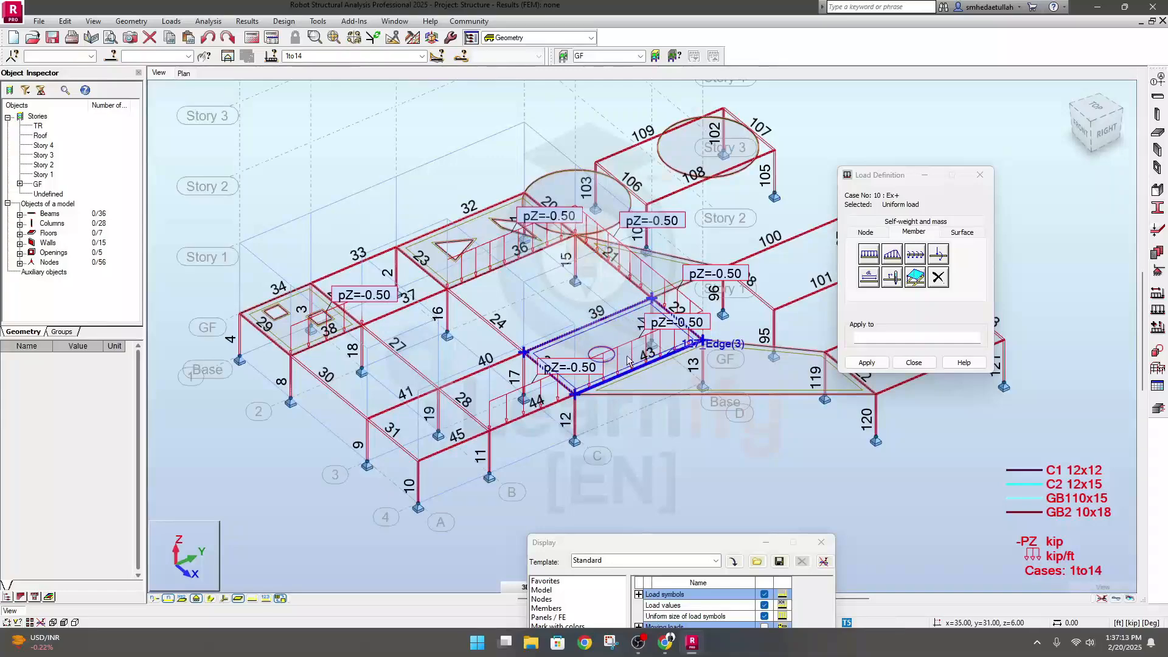
scroll(623, 364, "up", 5)
scroll(542, 400, "down", 3)
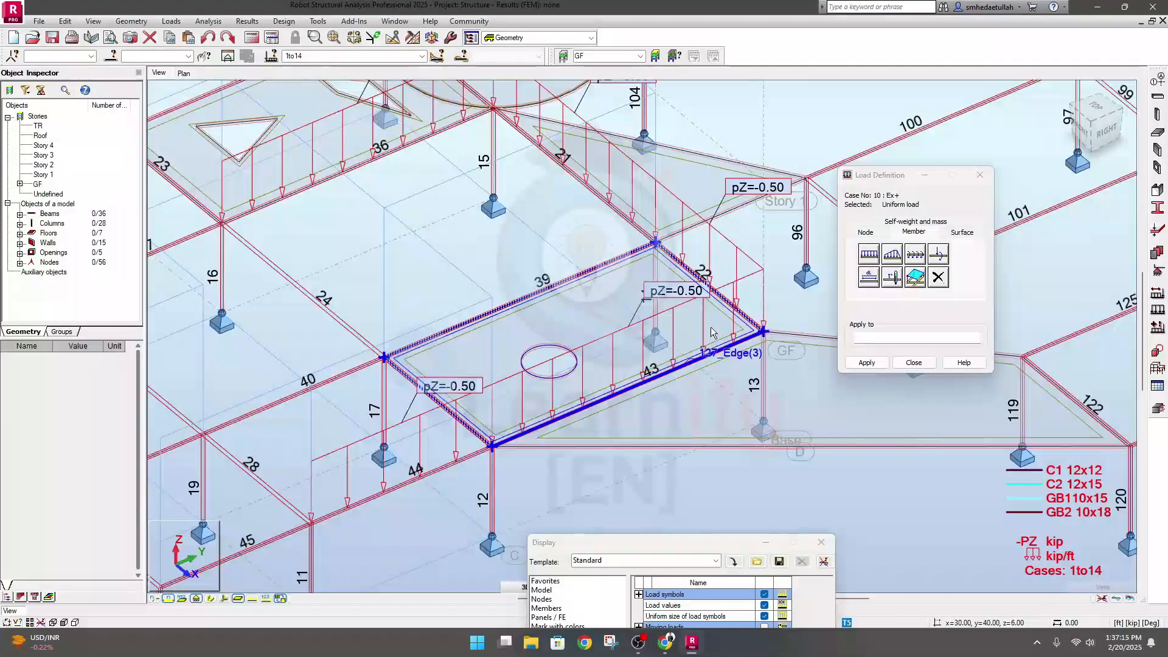
scroll(572, 465, "down", 3)
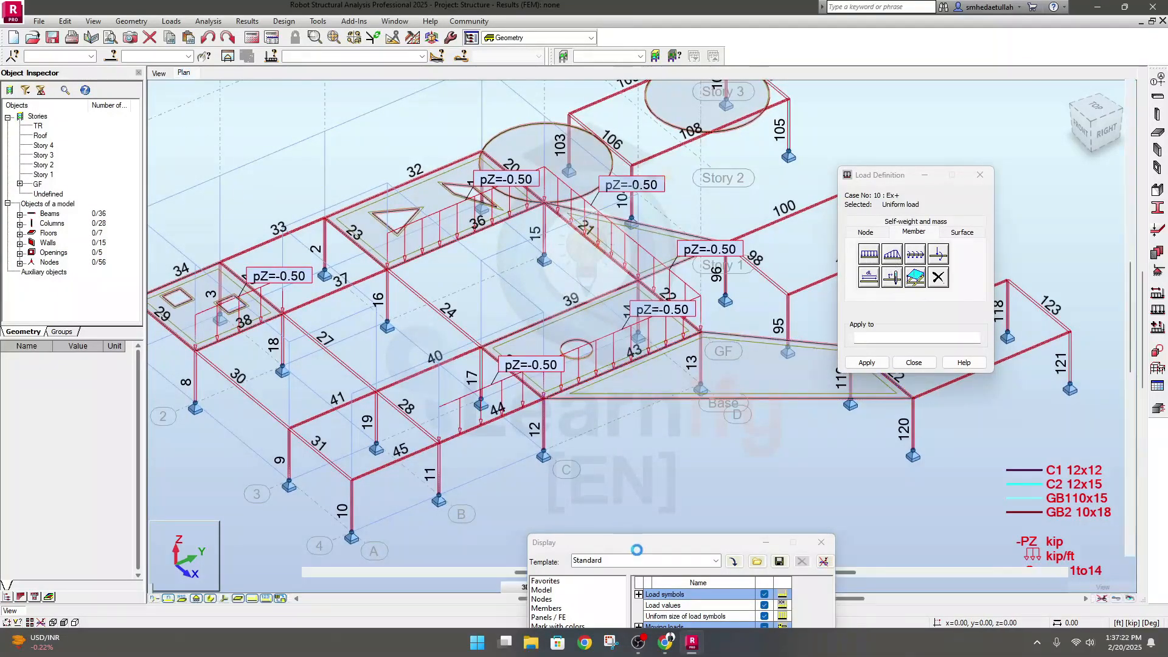
left_click(184, 73)
left_click_drag(617, 542, 212, 205)
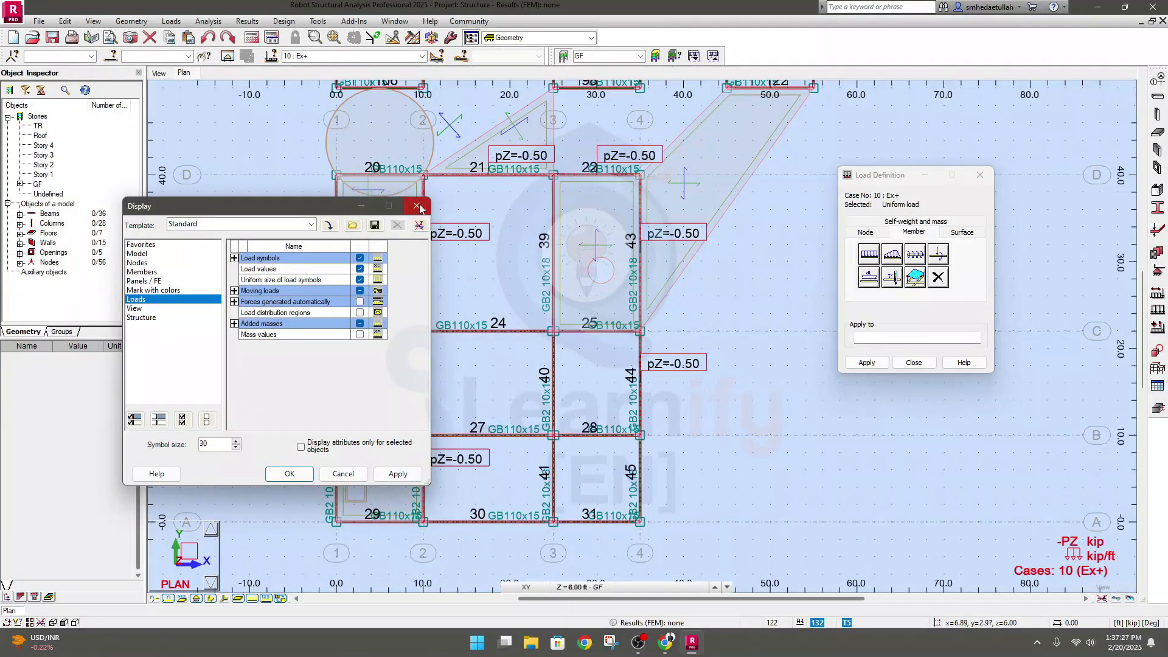
left_click(418, 207)
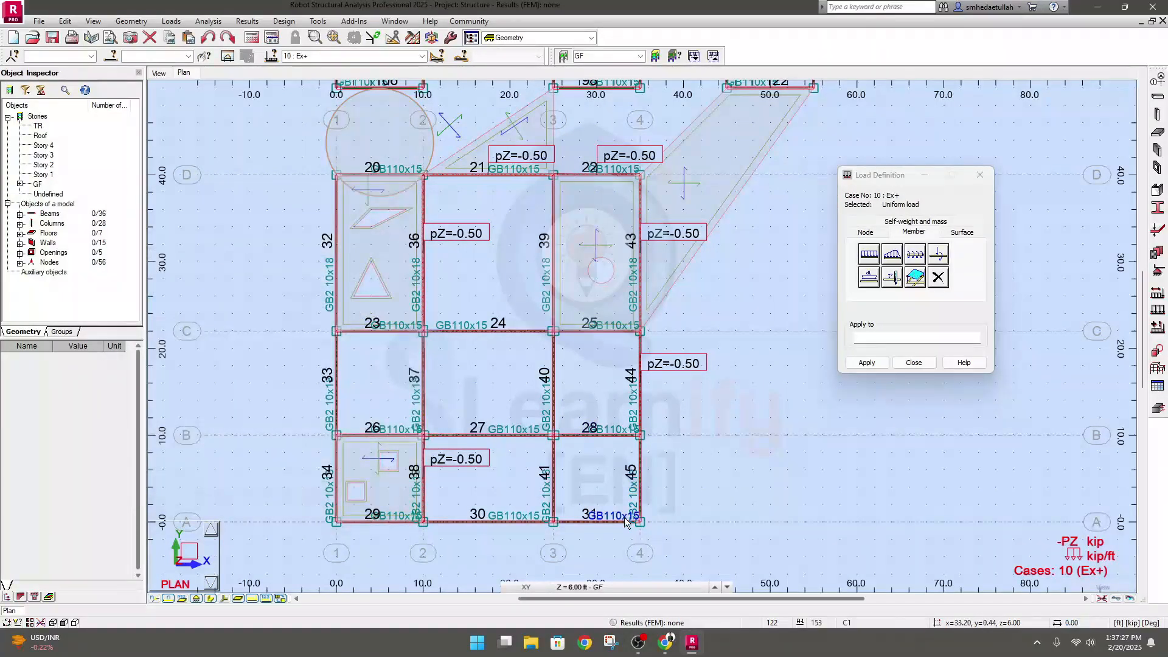
Bring up the Trapezoidal load parameters for members and place them beside the Load Definition dialog
left_click(892, 256)
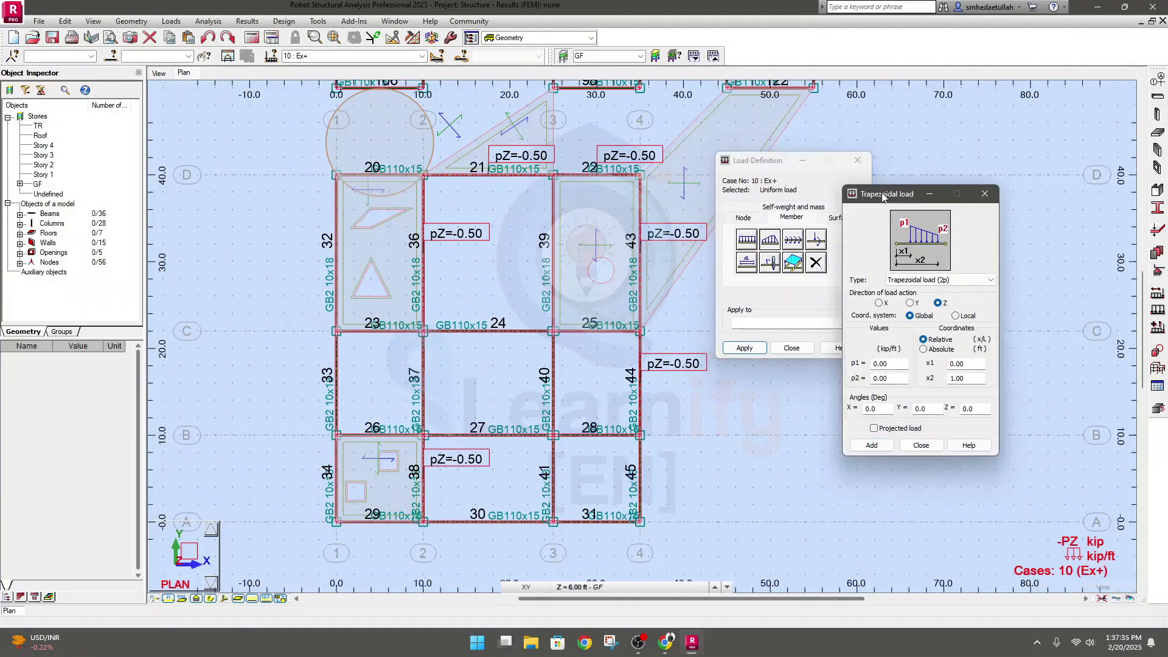
left_click_drag(883, 196, 668, 181)
left_click_drag(759, 161, 926, 181)
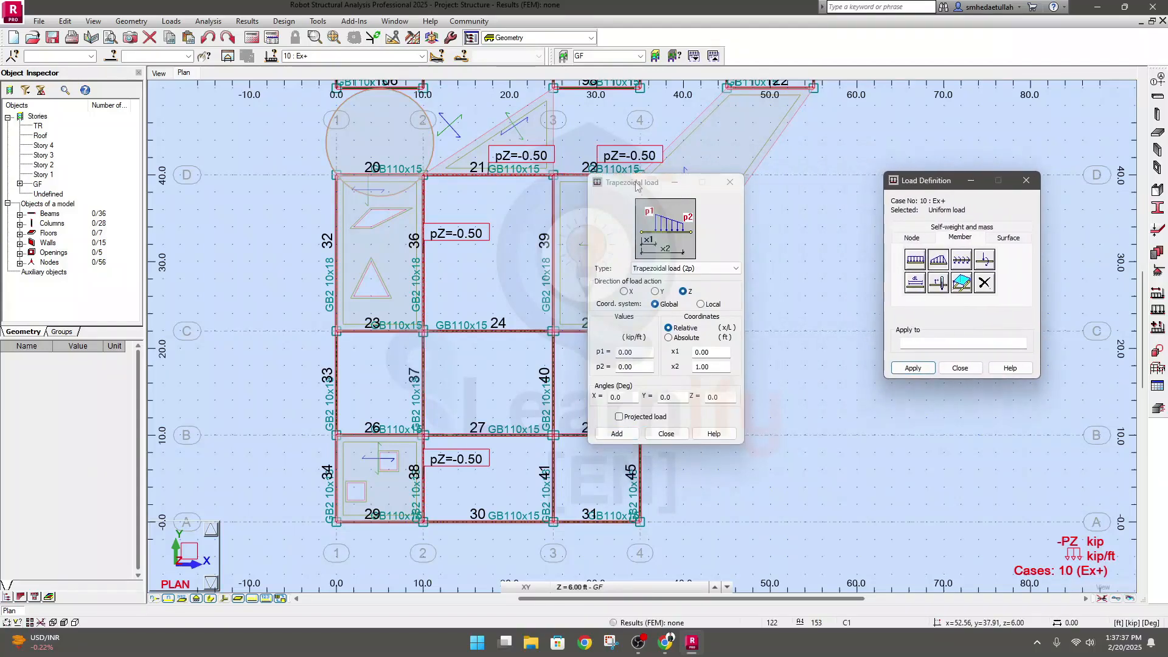
left_click_drag(626, 186, 719, 174)
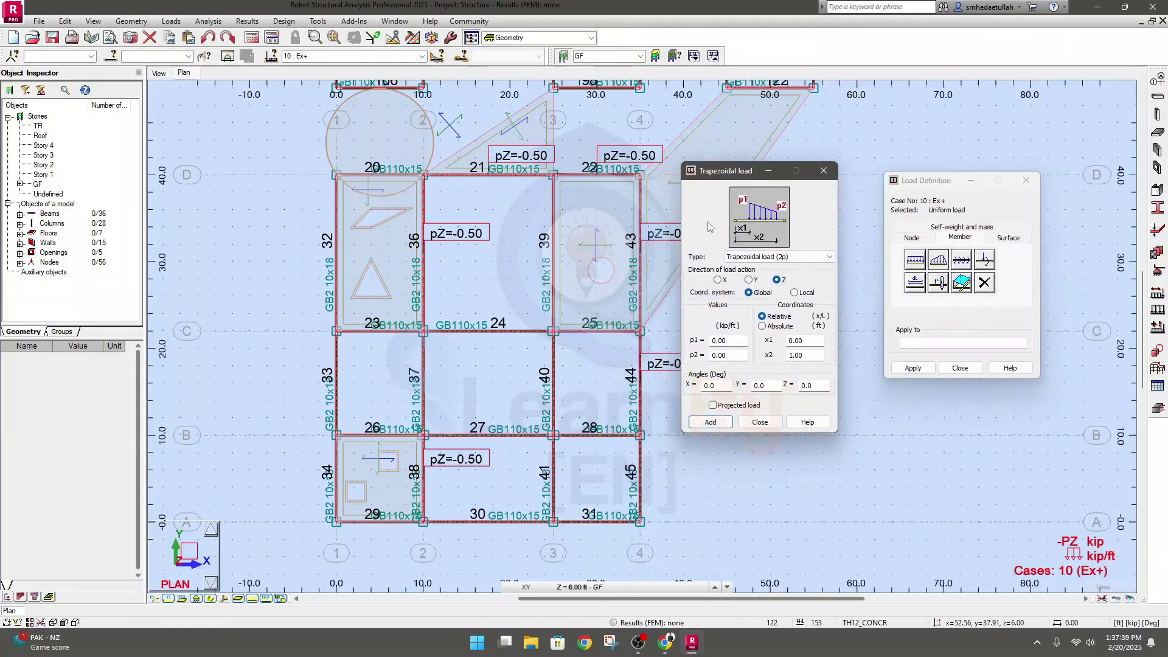
Compare the 3p and 4p trapezoidal load types with the 2p type, ending on Trapezoidal load (2p)
left_click(803, 261)
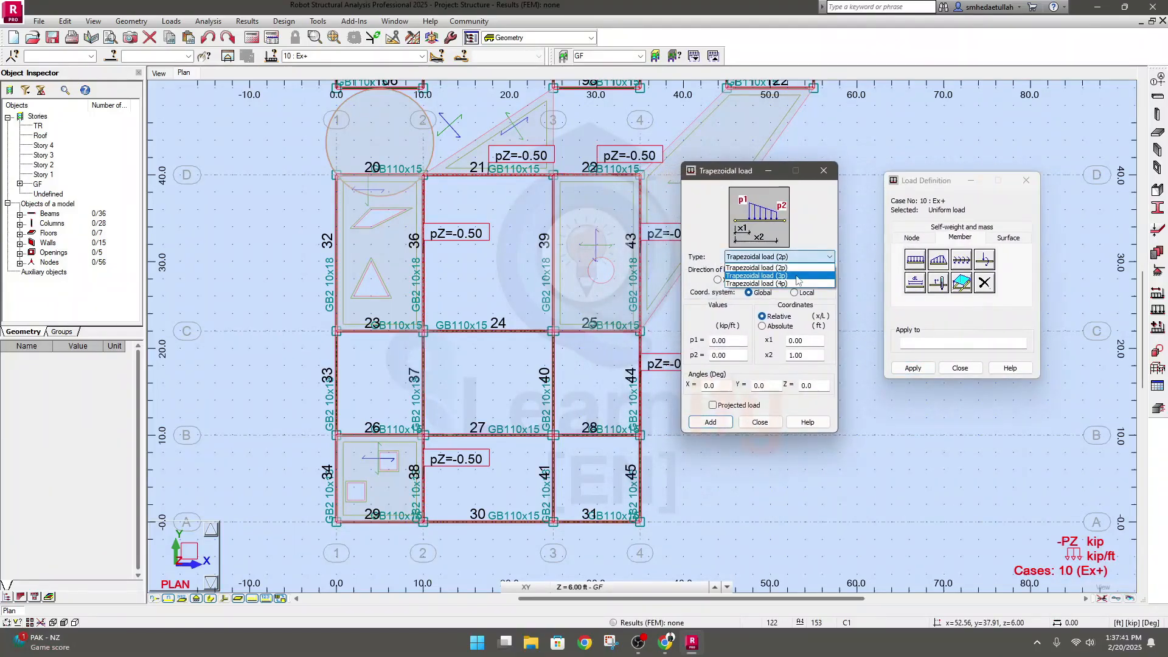
left_click(798, 282)
left_click(797, 256)
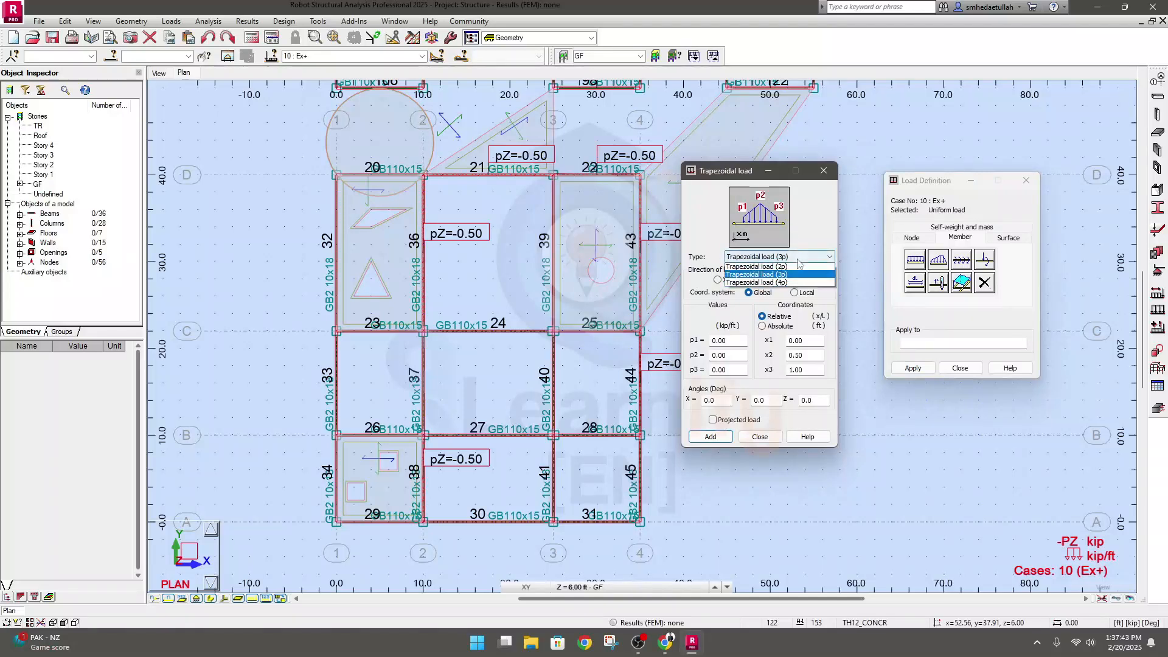
left_click(783, 286)
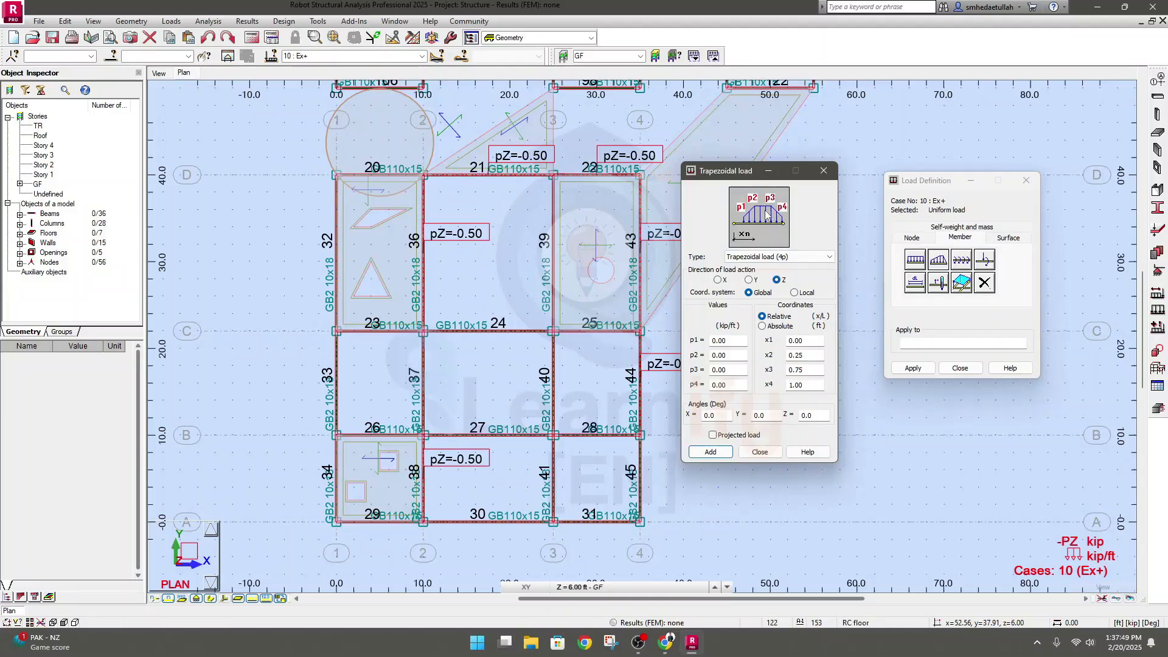
left_click(778, 256)
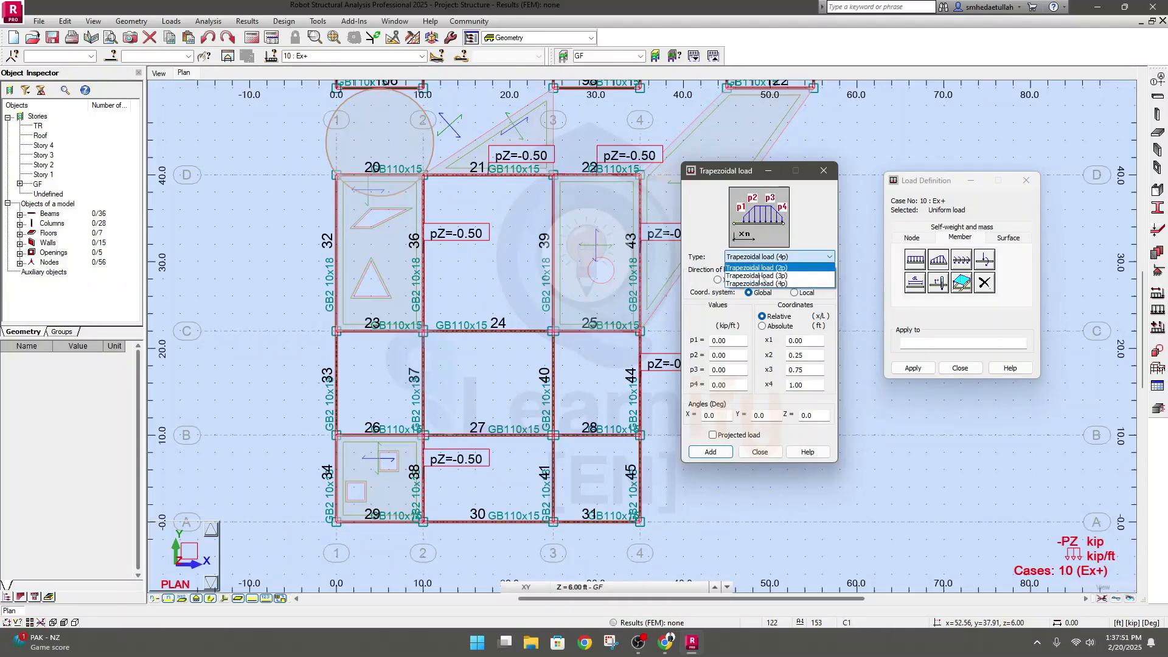
left_click(776, 268)
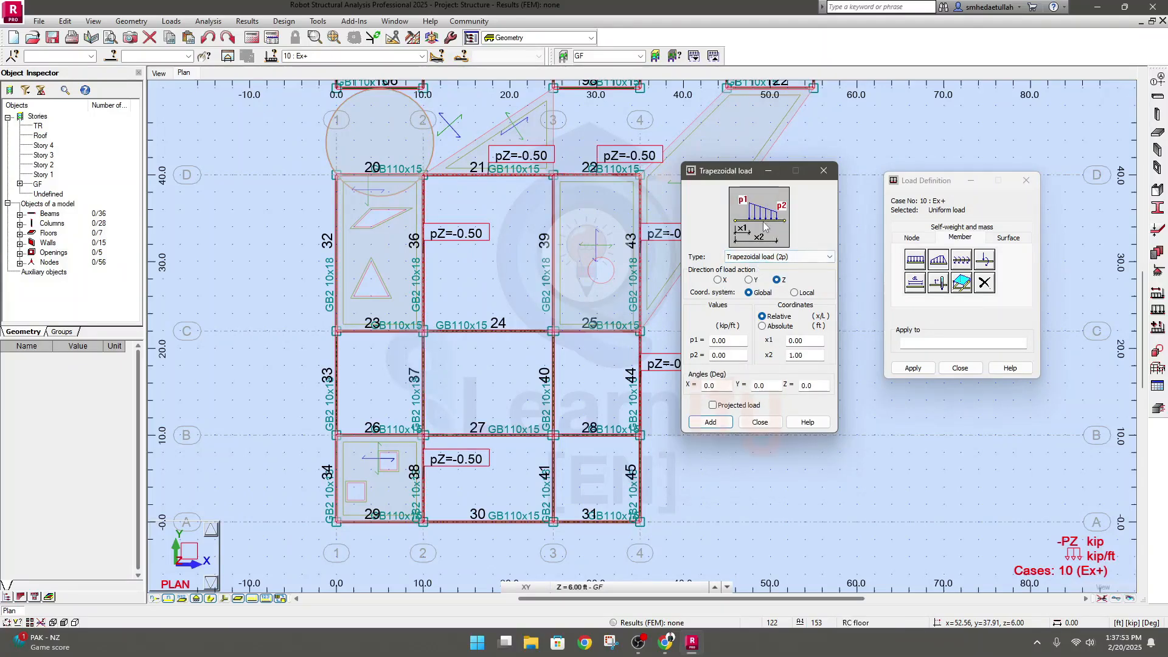
left_click(760, 256)
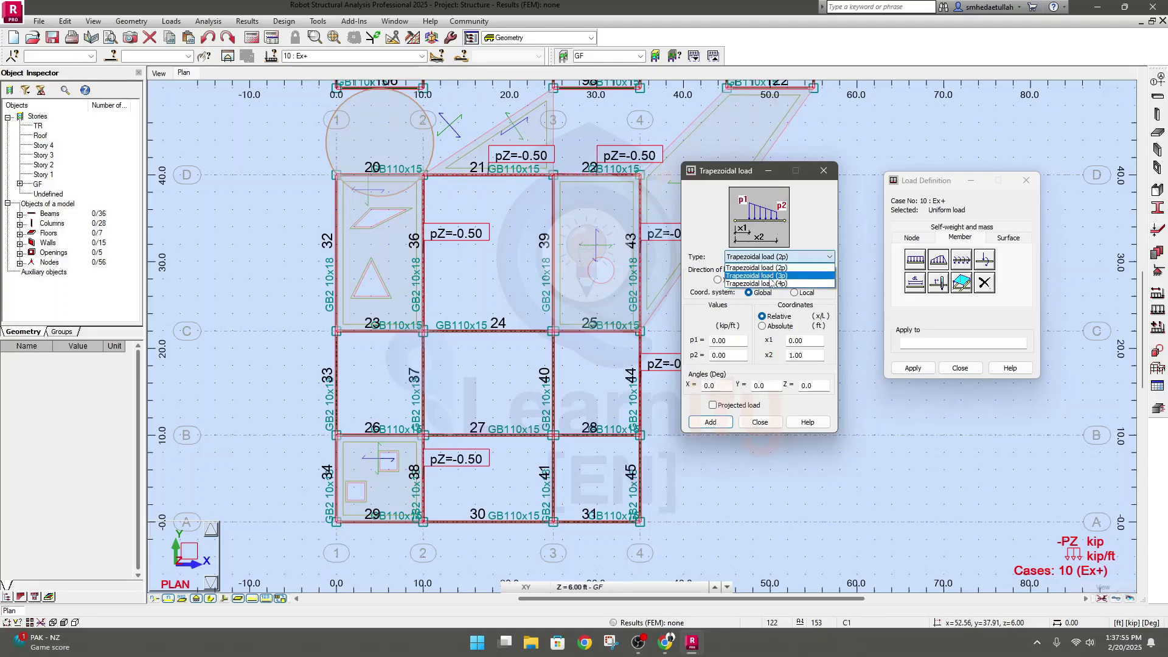
left_click(770, 278)
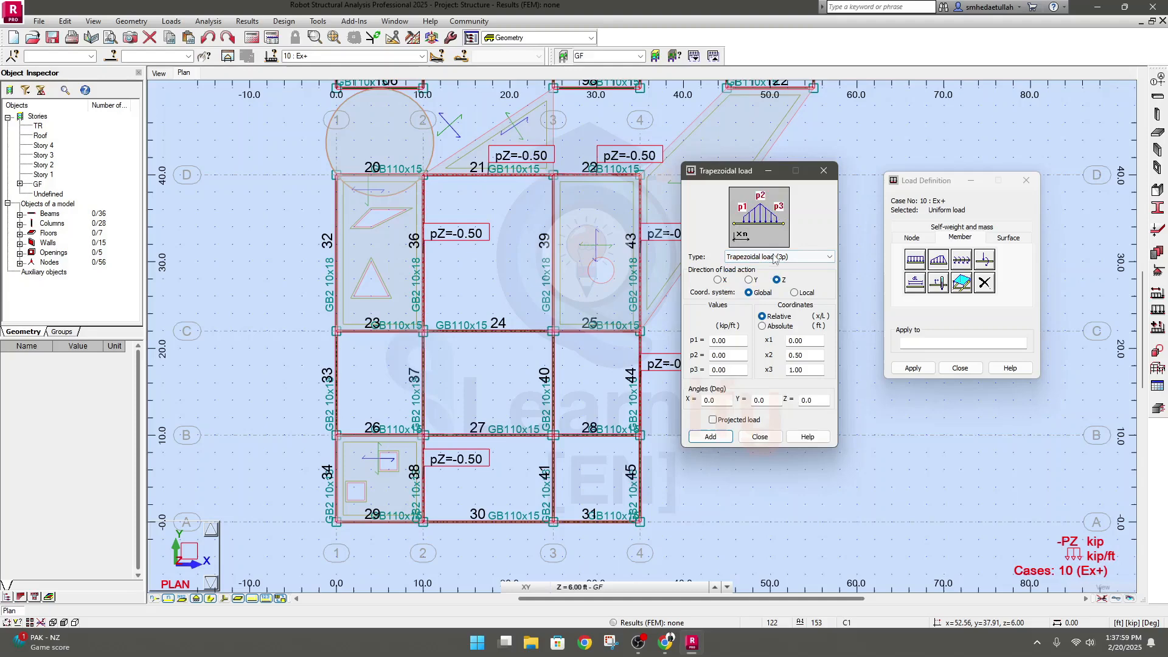
left_click(775, 257)
left_click(757, 271)
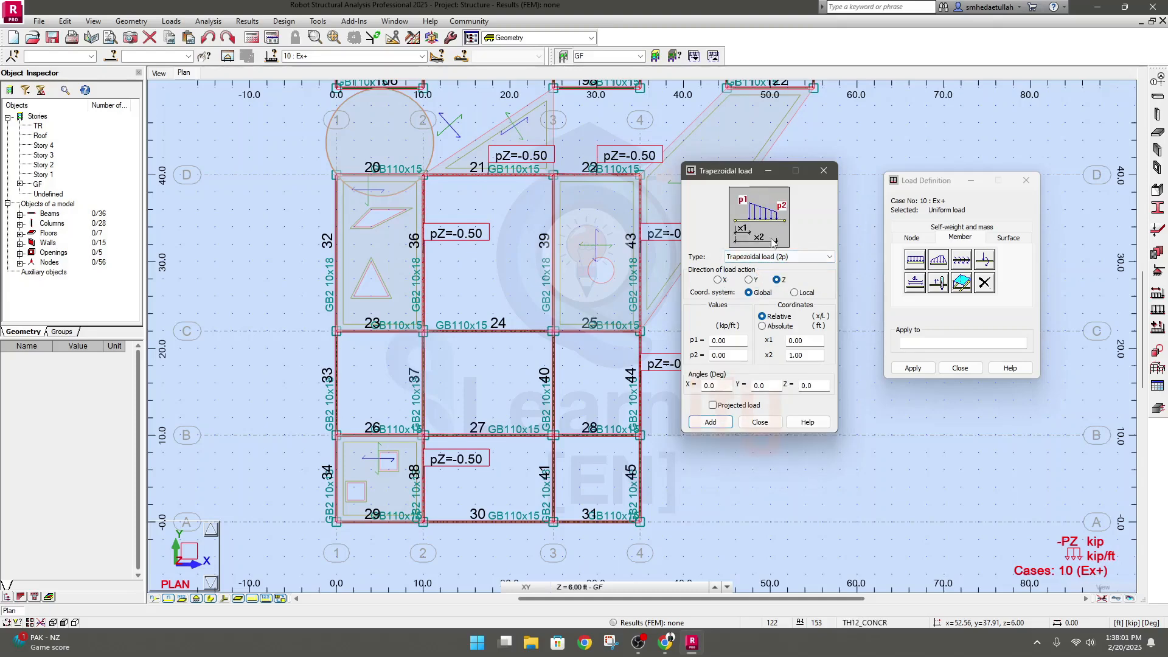
Enter a new p2 value for the two-point trapezoidal load, dismissing the calculator
double_click(734, 341)
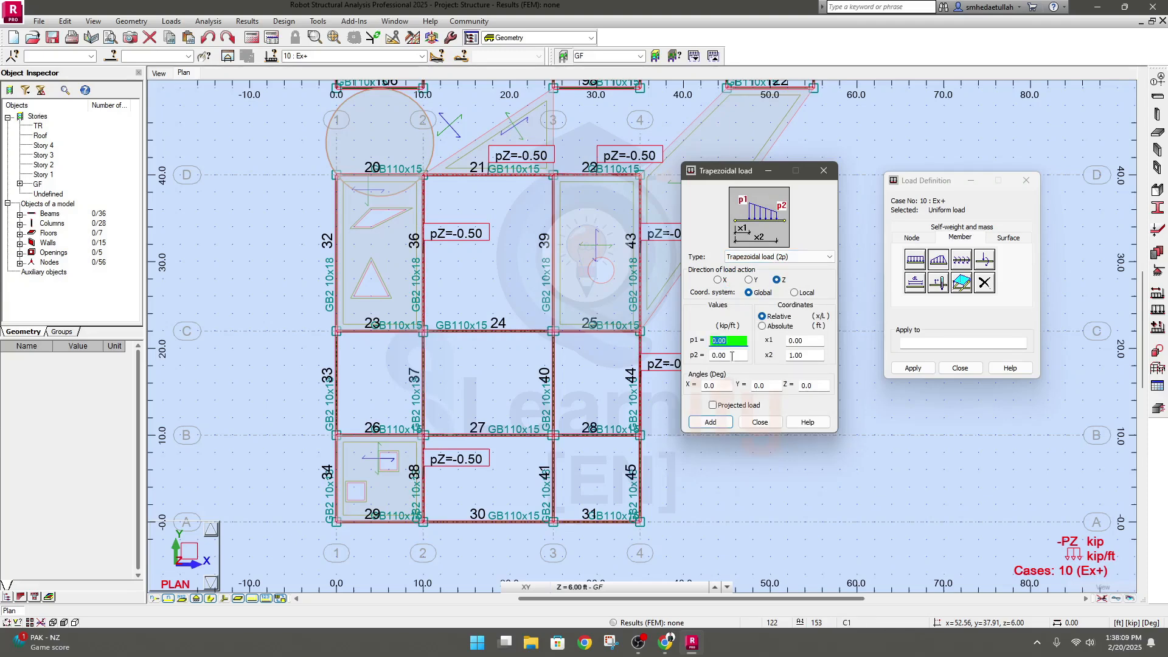
double_click(735, 356)
left_click(731, 357)
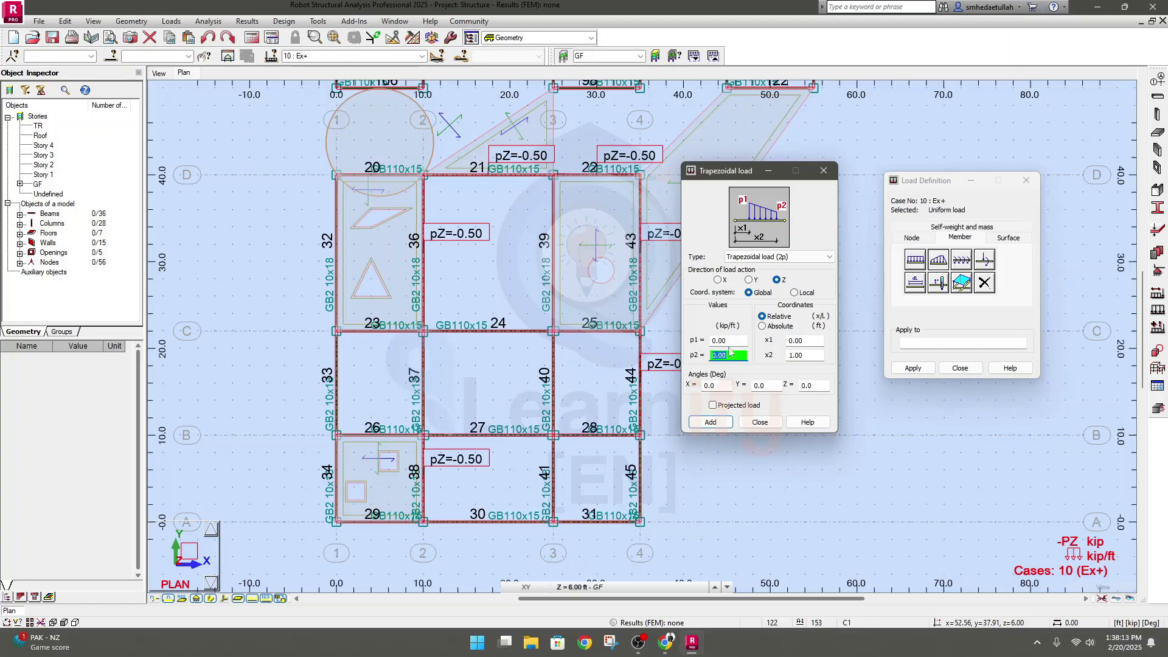
double_click(741, 356)
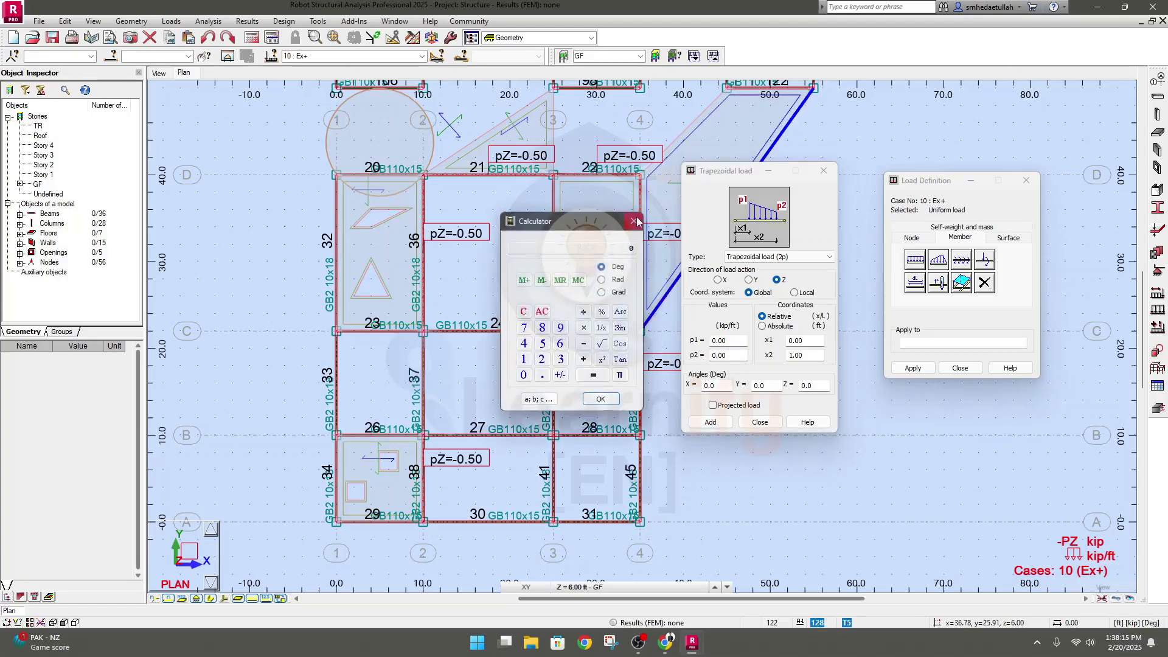
left_click(635, 221)
type("0.")
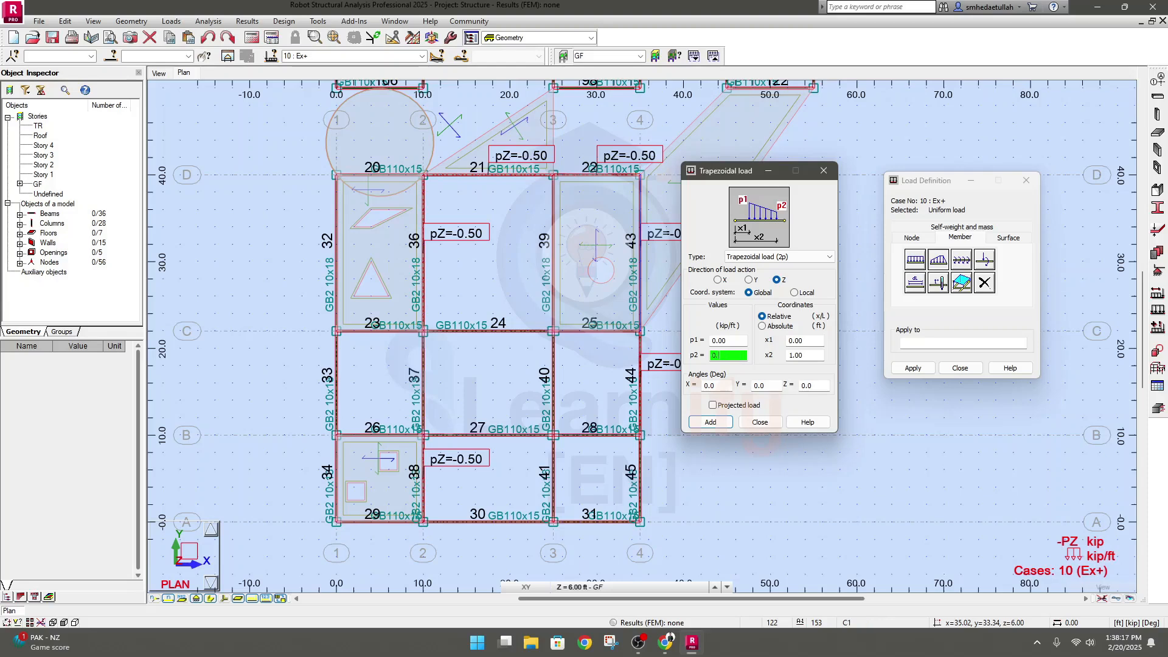
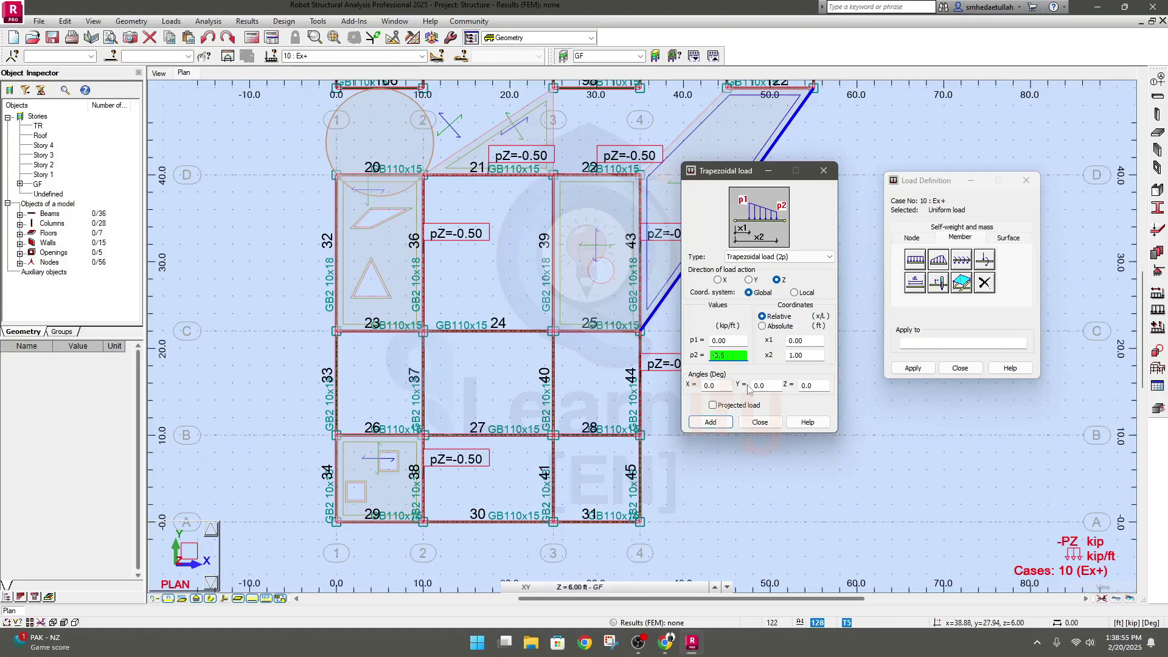
Add the 2p trapezoidal load with p1 0.00, p2 -0.5, x1 0.00 and x2 1.00, and apply it to GF beam 31
left_click(811, 341)
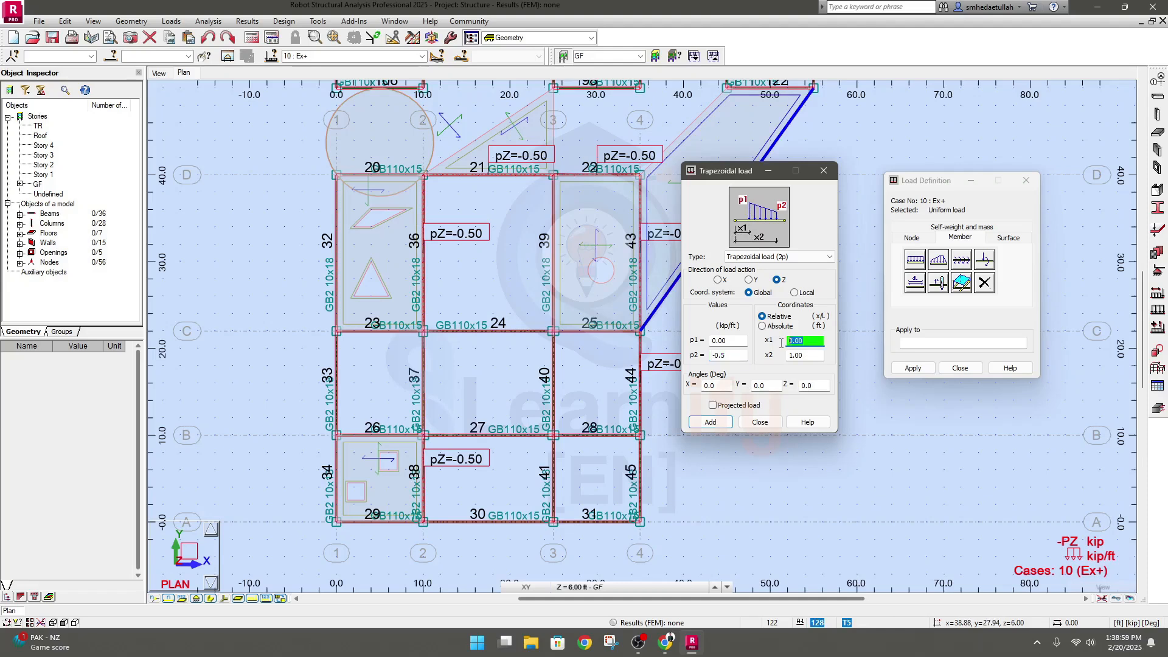
left_click(808, 356)
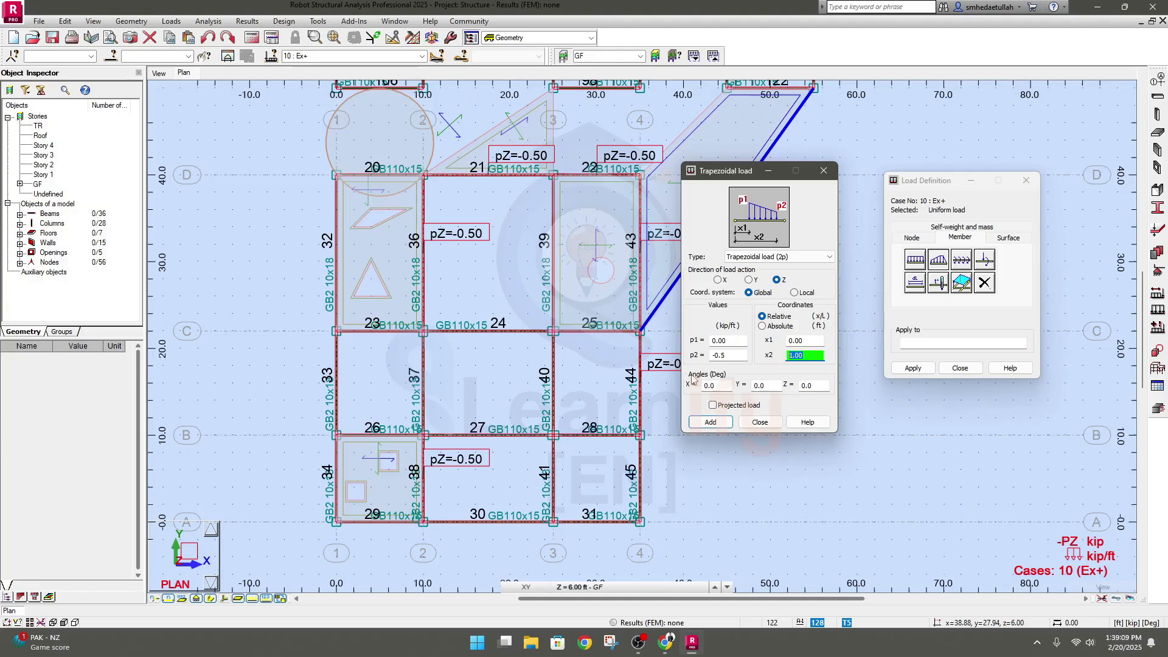
left_click(710, 422)
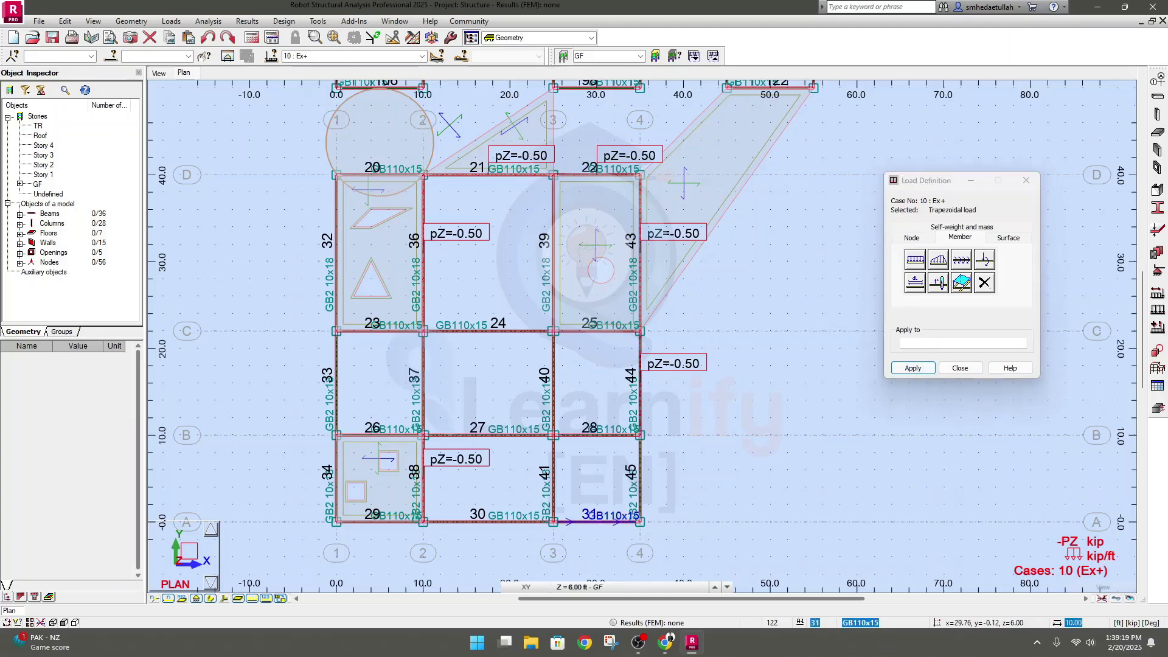
left_click(594, 522)
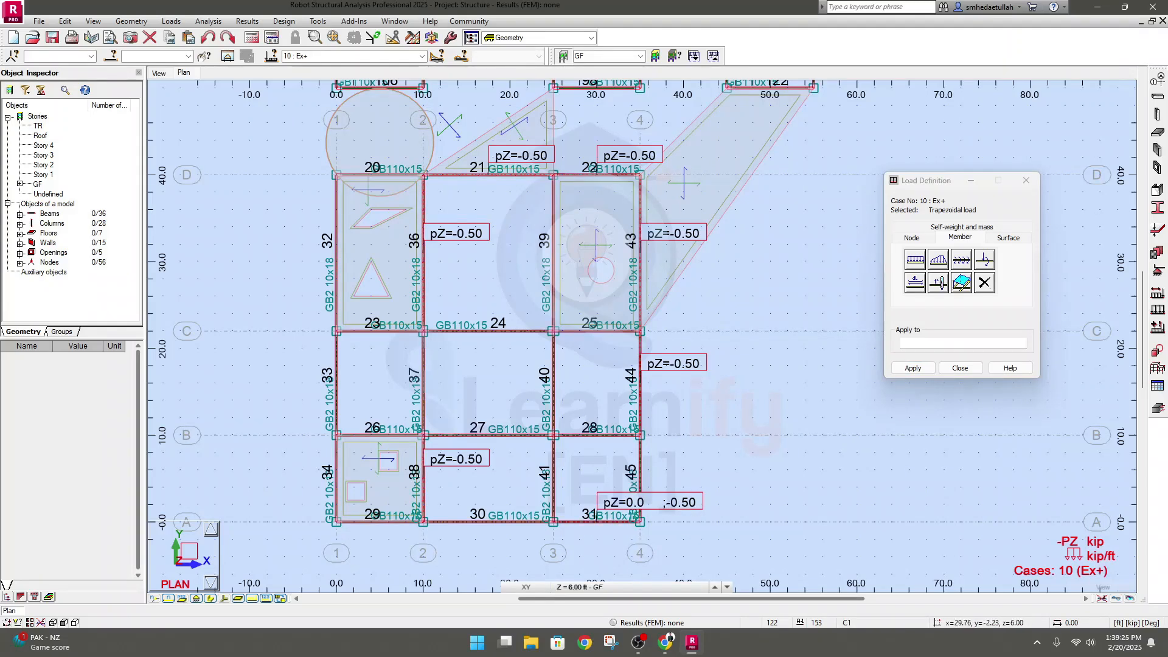
In the 3D view, set the 2p trapezoidal load's x2 to 0.50 and apply the load to GF beam 45
left_click(159, 73)
scroll(548, 316, "up", 5)
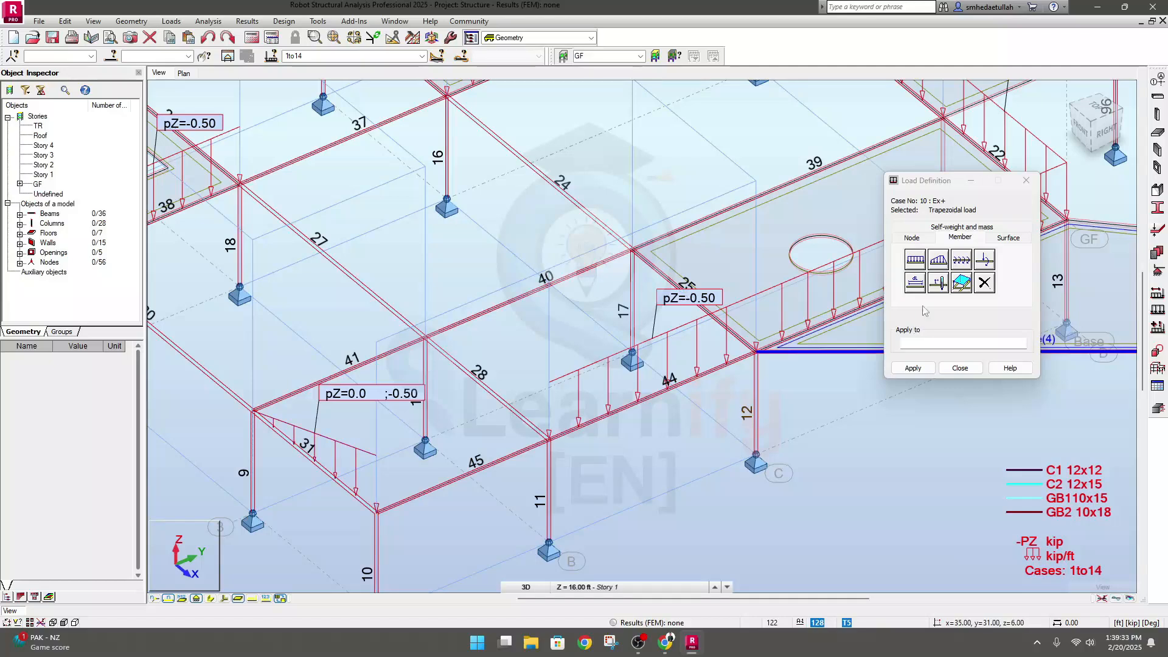
left_click(942, 262)
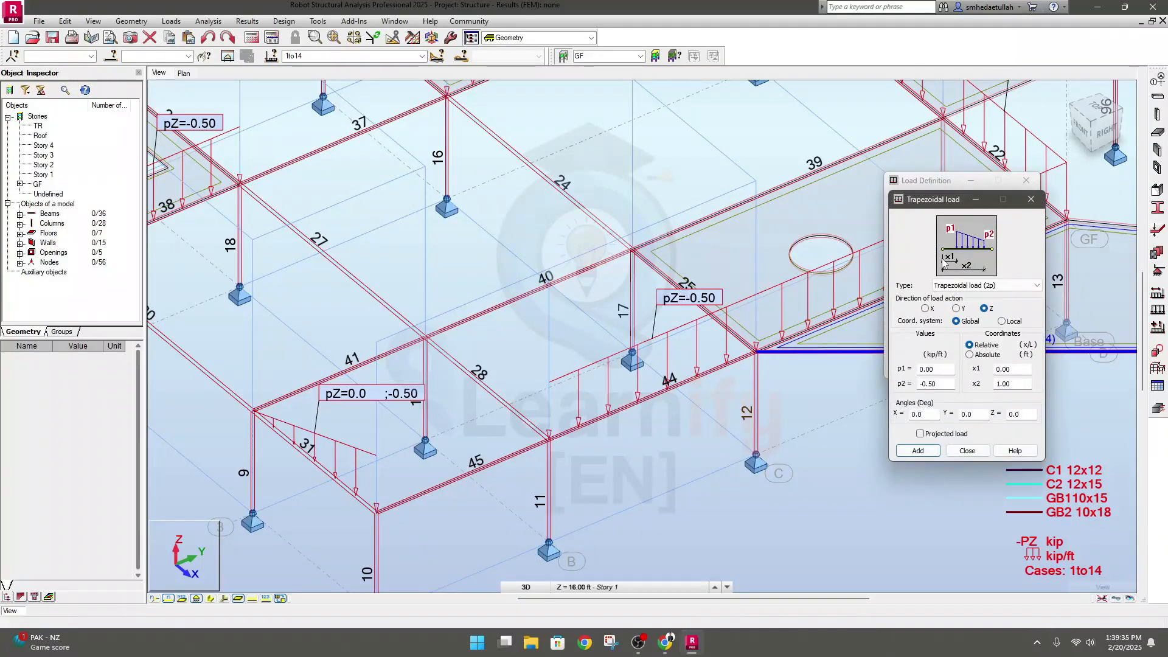
double_click(1016, 384)
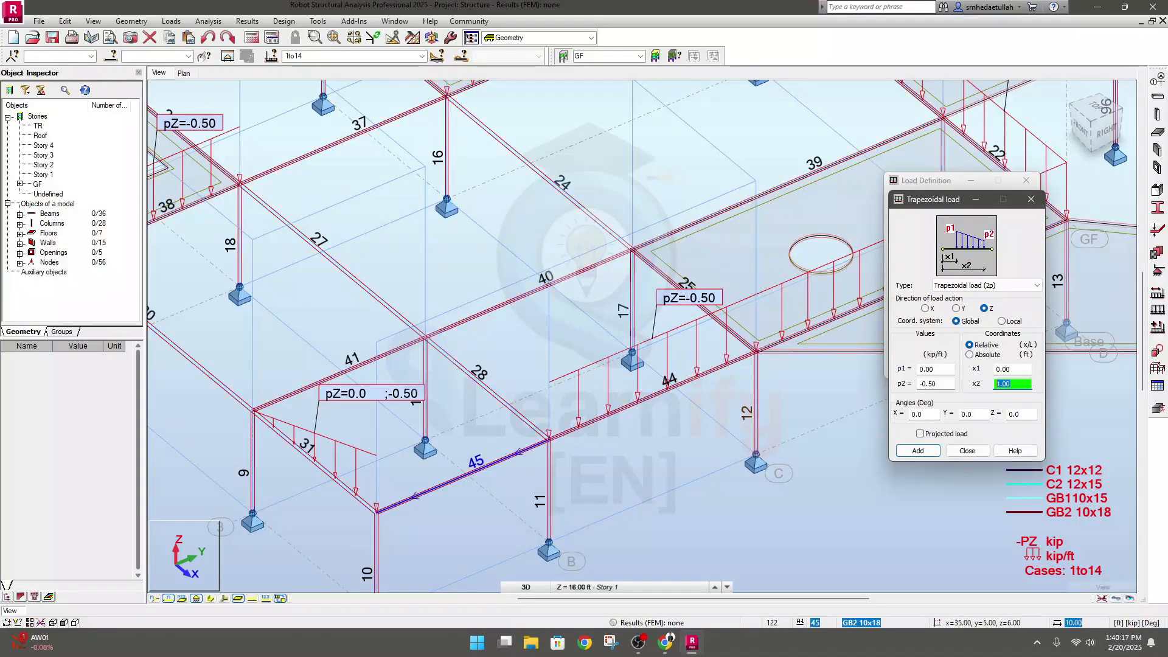
left_click(1020, 384)
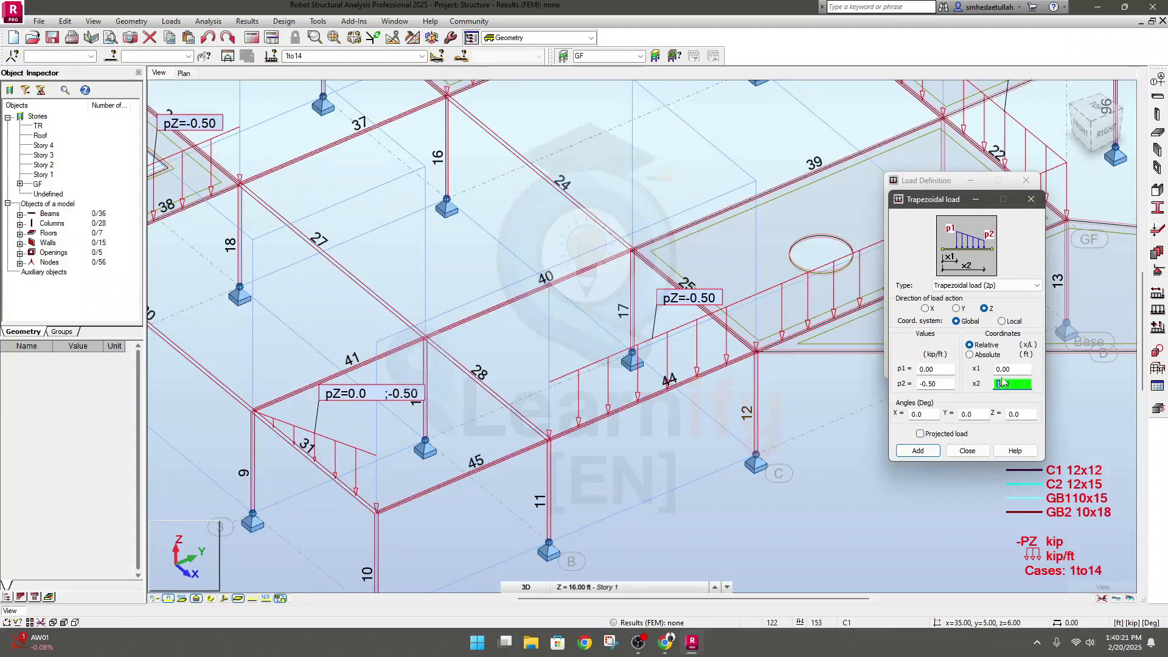
type("0")
key("BackSpace")
type("5")
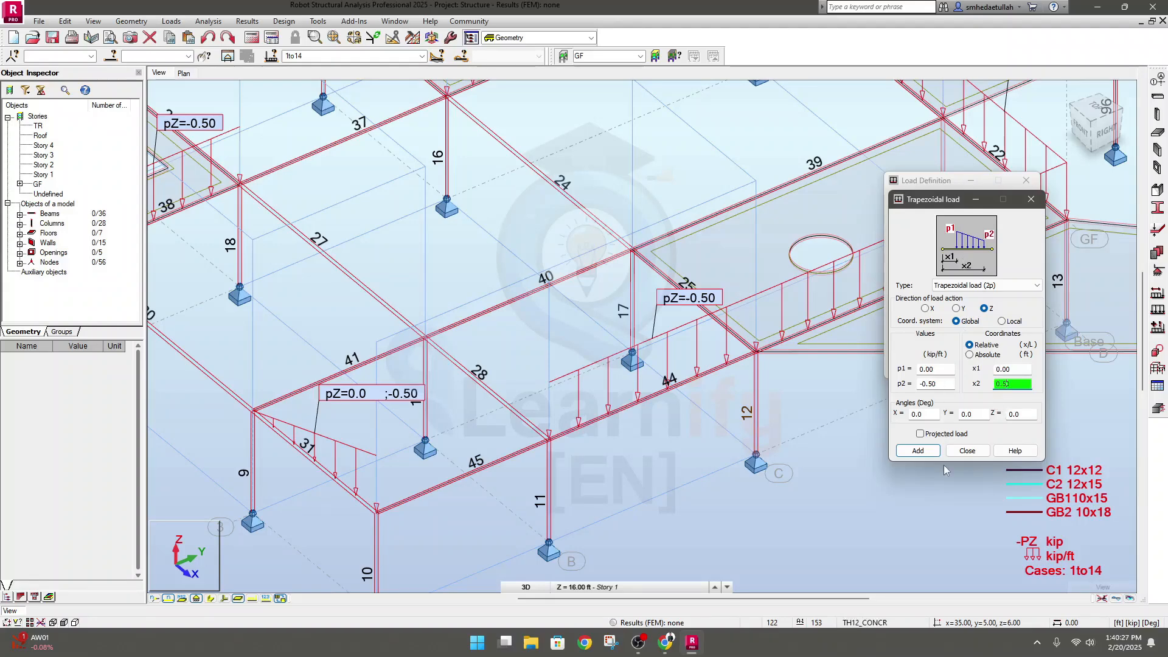
left_click(918, 451)
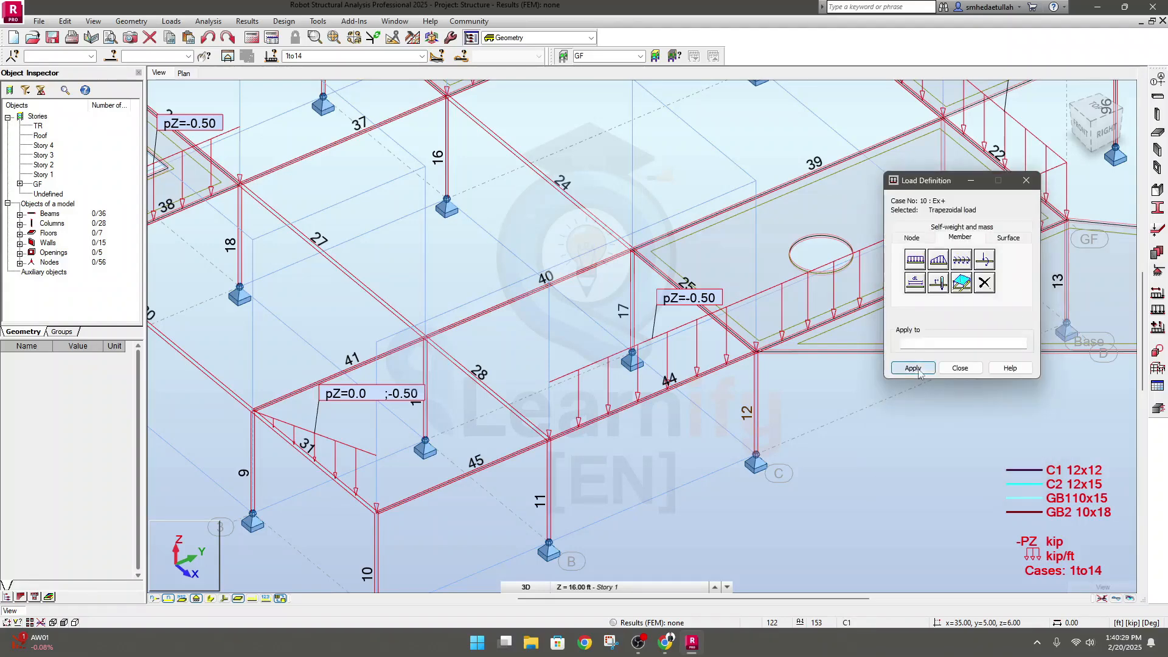
left_click(469, 474)
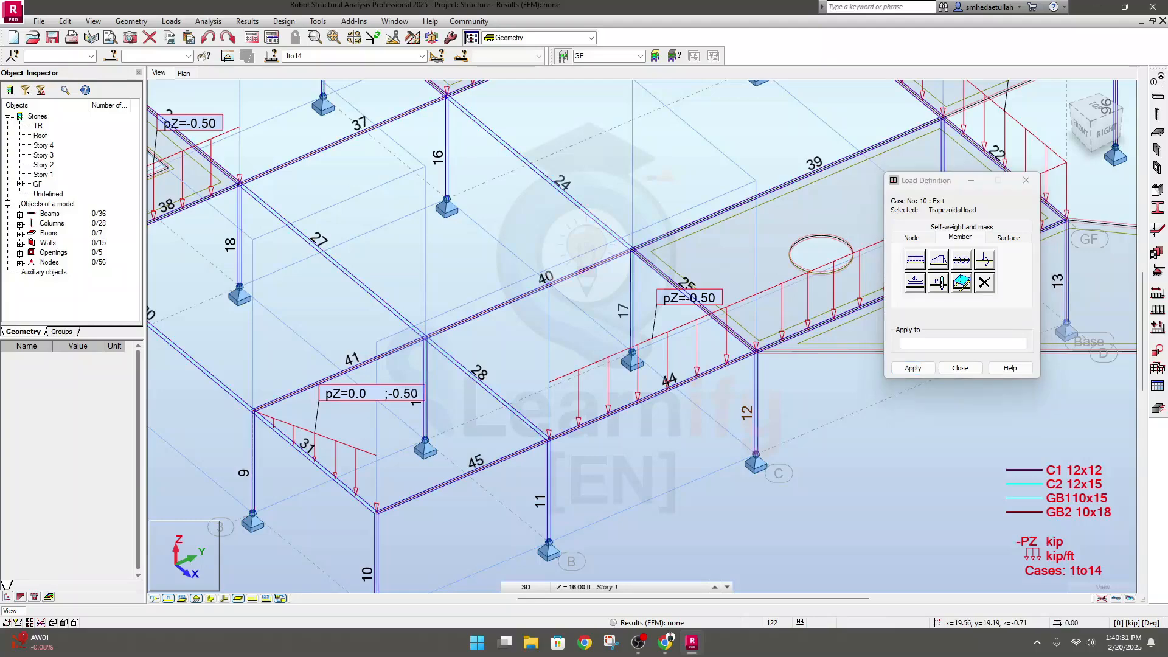
left_click(458, 478)
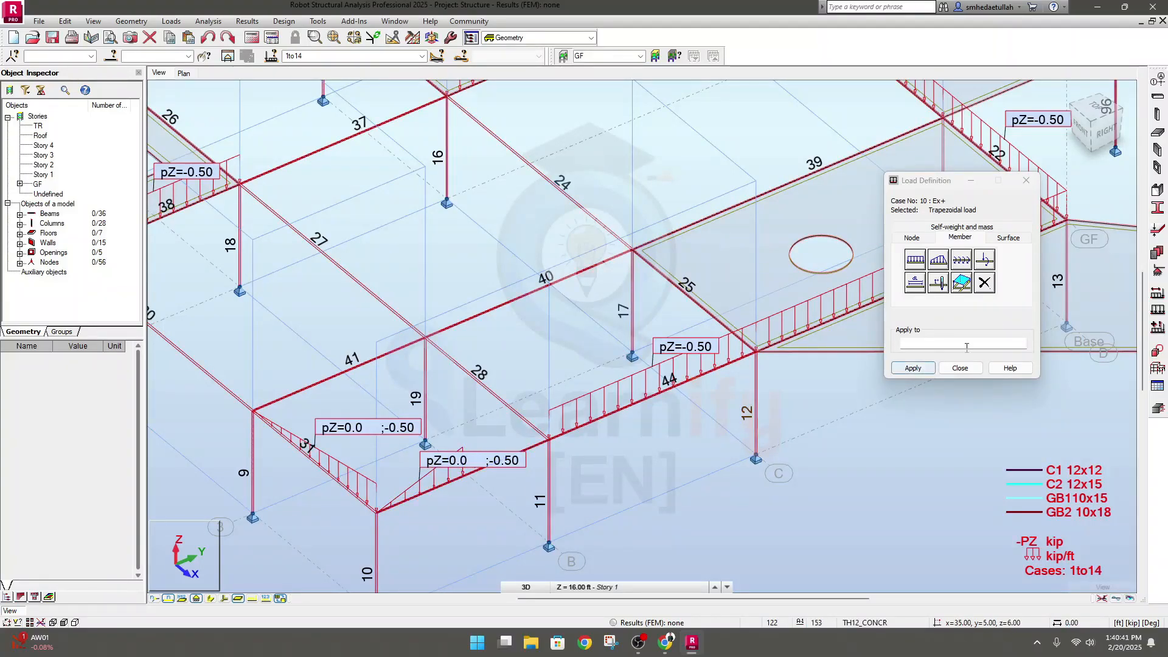
Set the trapezoidal load's relative x2 coordinate to 0.75 and apply the load to GF beam 41
left_click(945, 262)
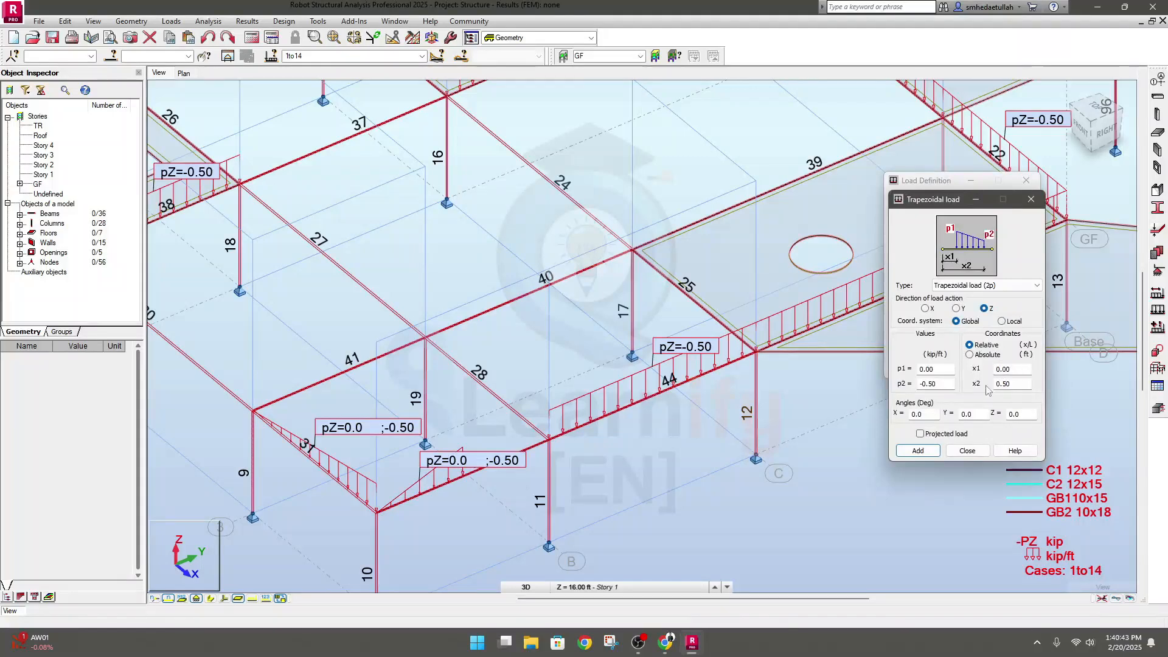
left_click(1007, 385)
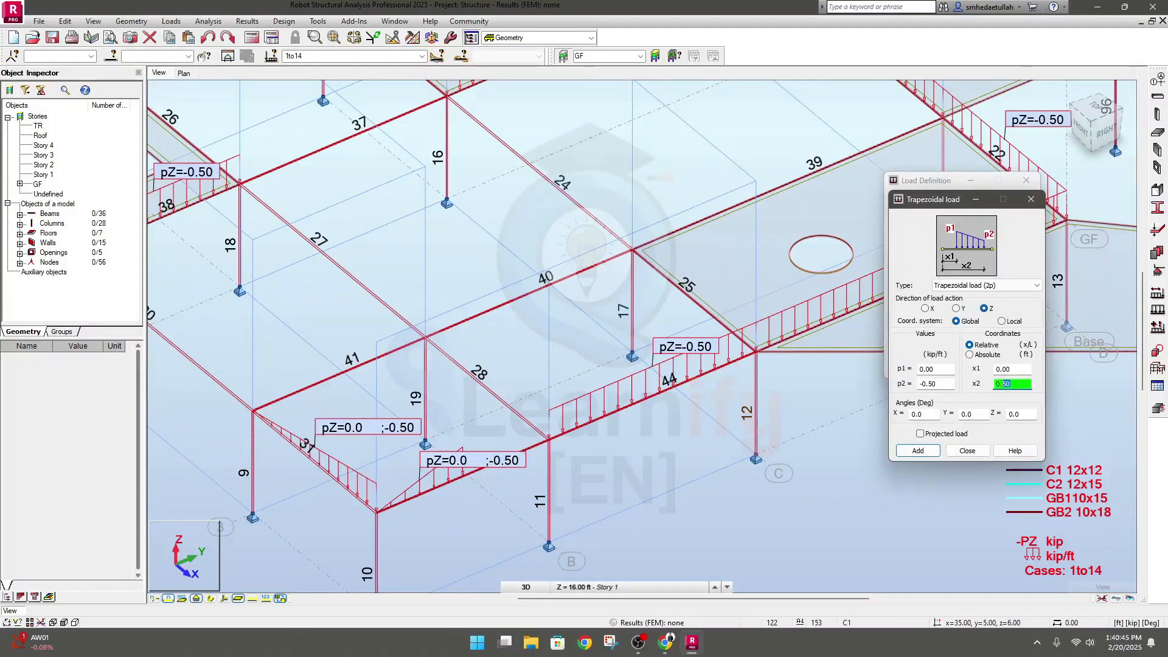
type("0.75")
left_click(918, 450)
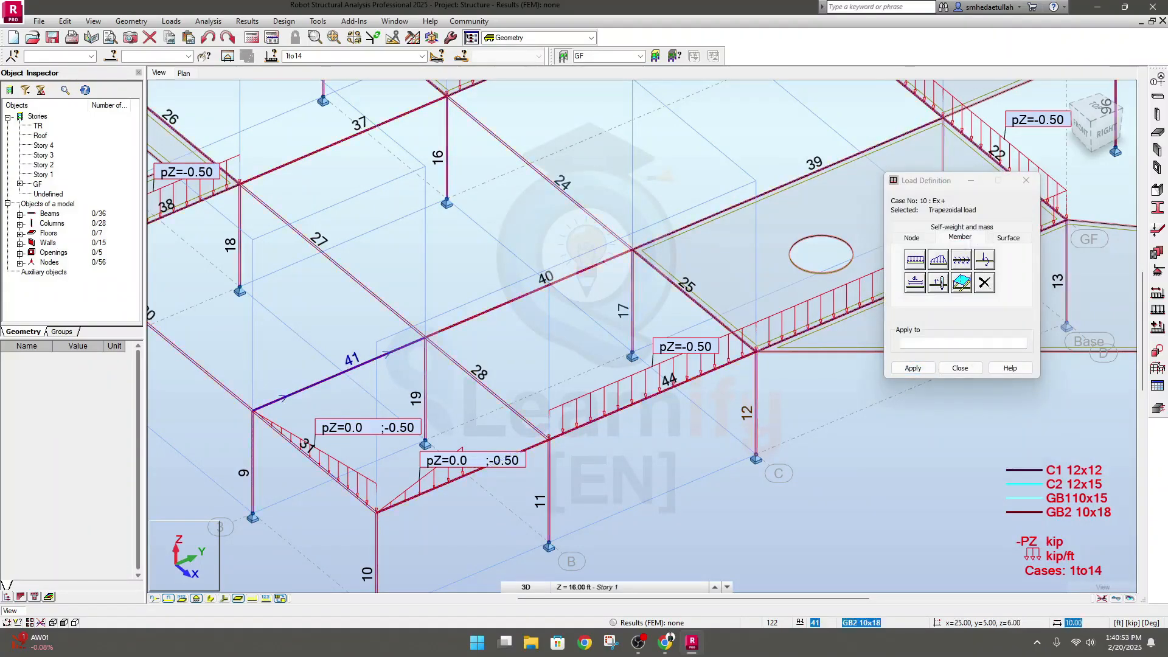
left_click(338, 373)
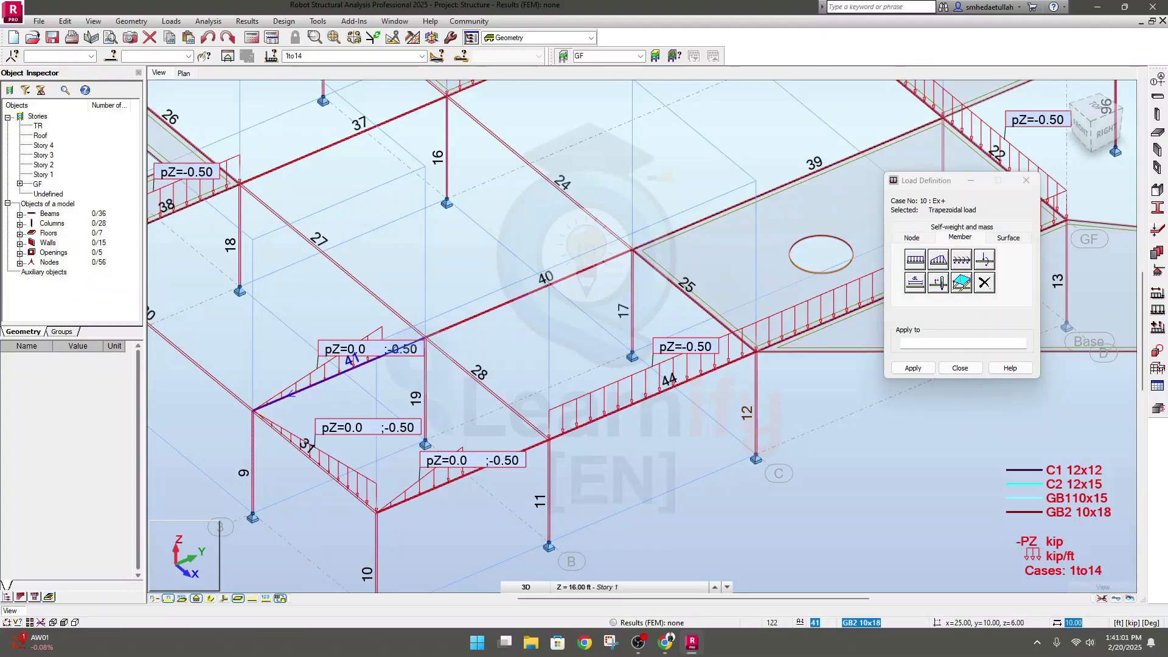
On the GF plan, set the 2p trapezoidal load's x2 to 0.8 and apply the load to beam 34 on grid 1
scroll(415, 376, "down", 5)
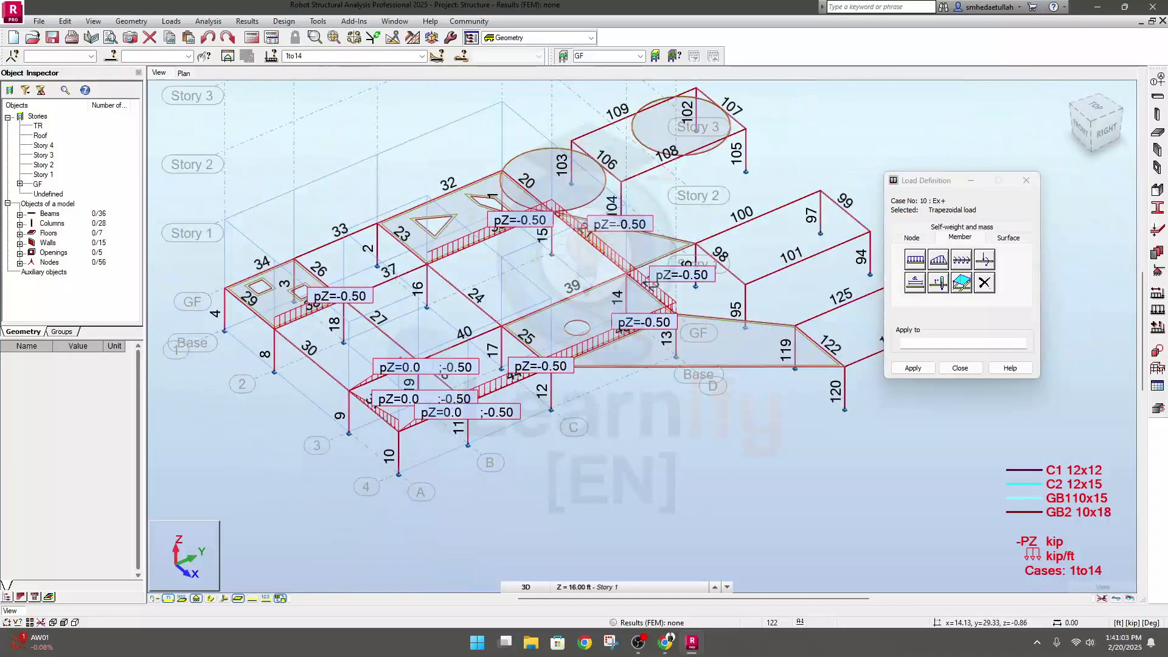
left_click(185, 74)
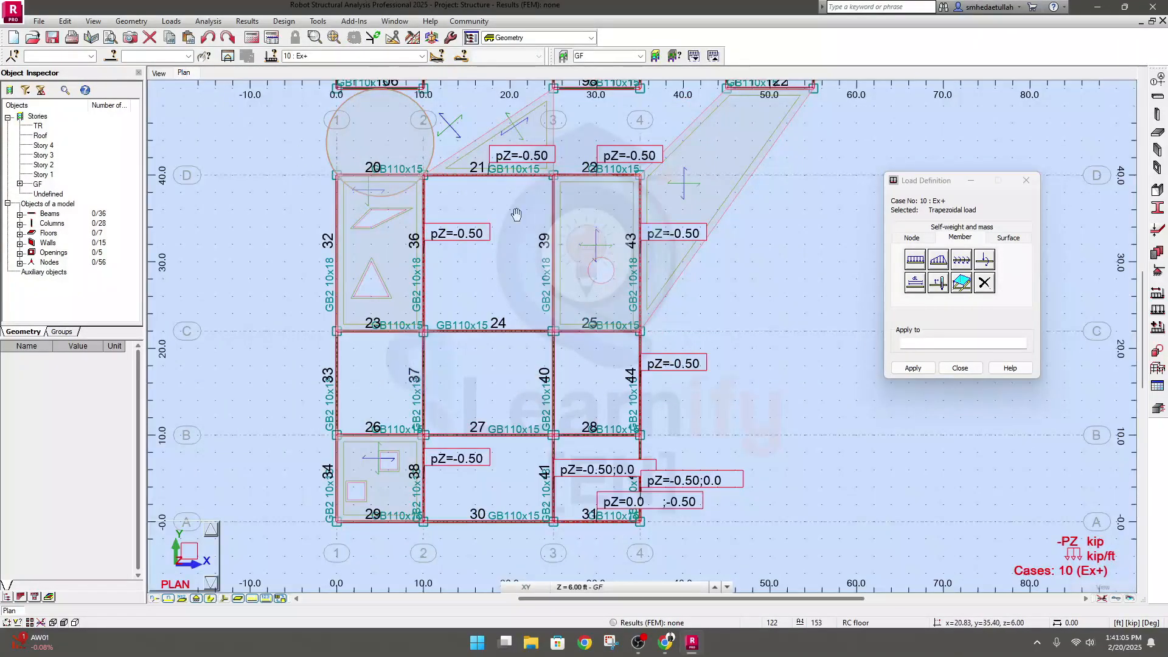
middle_click_drag(516, 214, 459, 260)
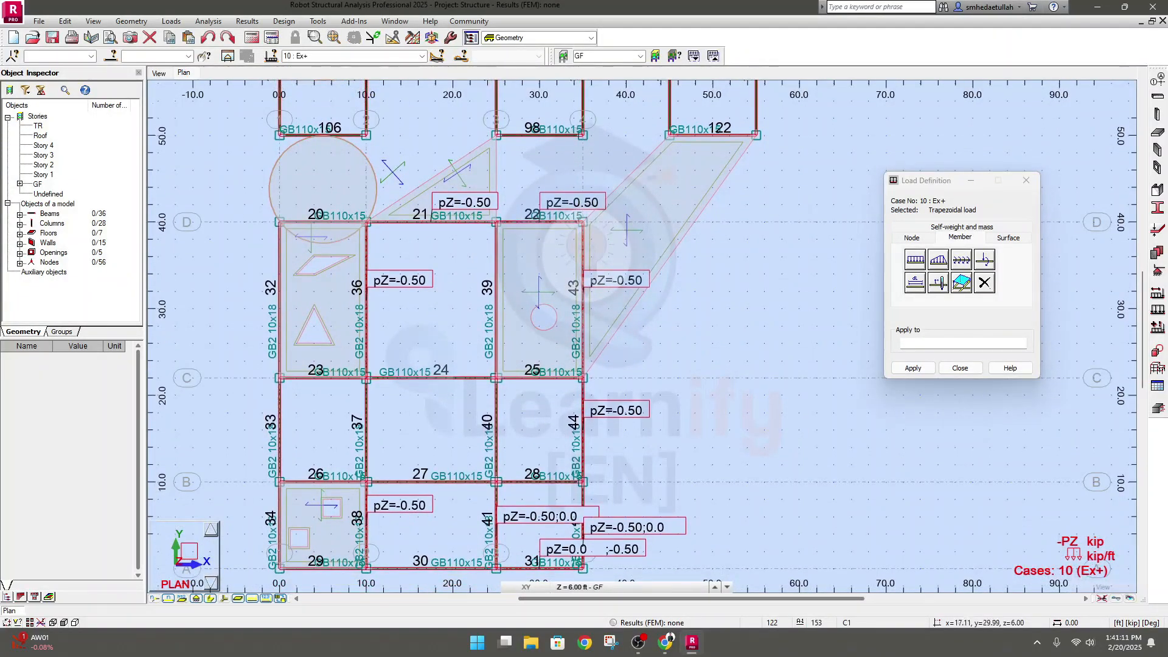
scroll(266, 340, "down", 2)
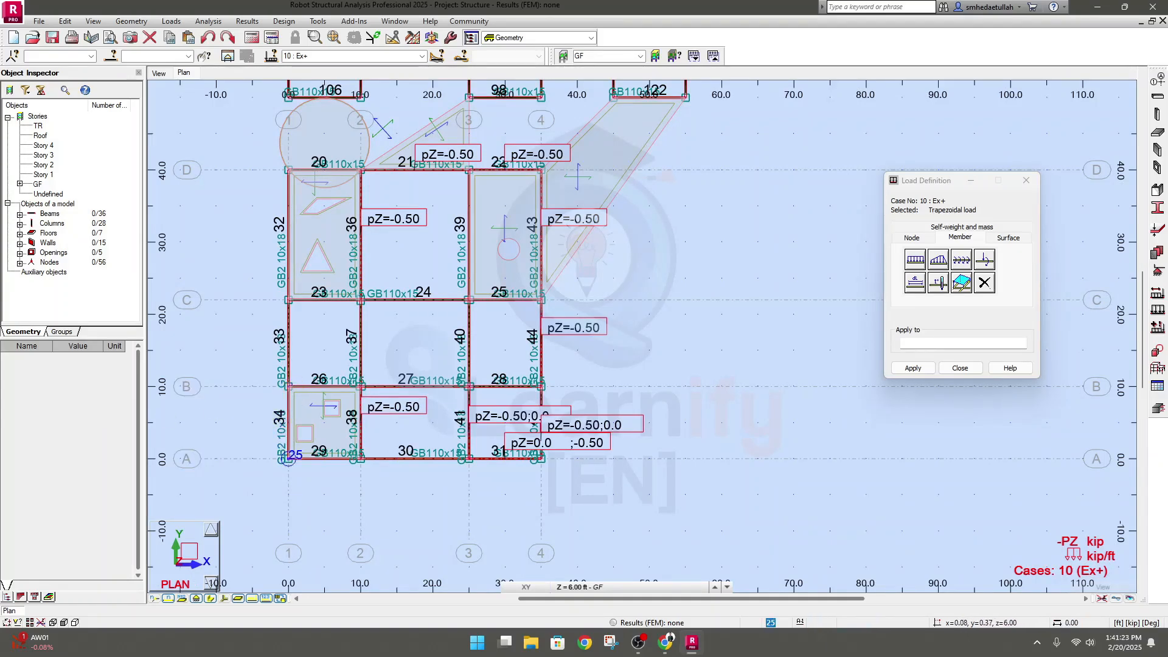
scroll(287, 450, "up", 2)
scroll(287, 453, "down", 1)
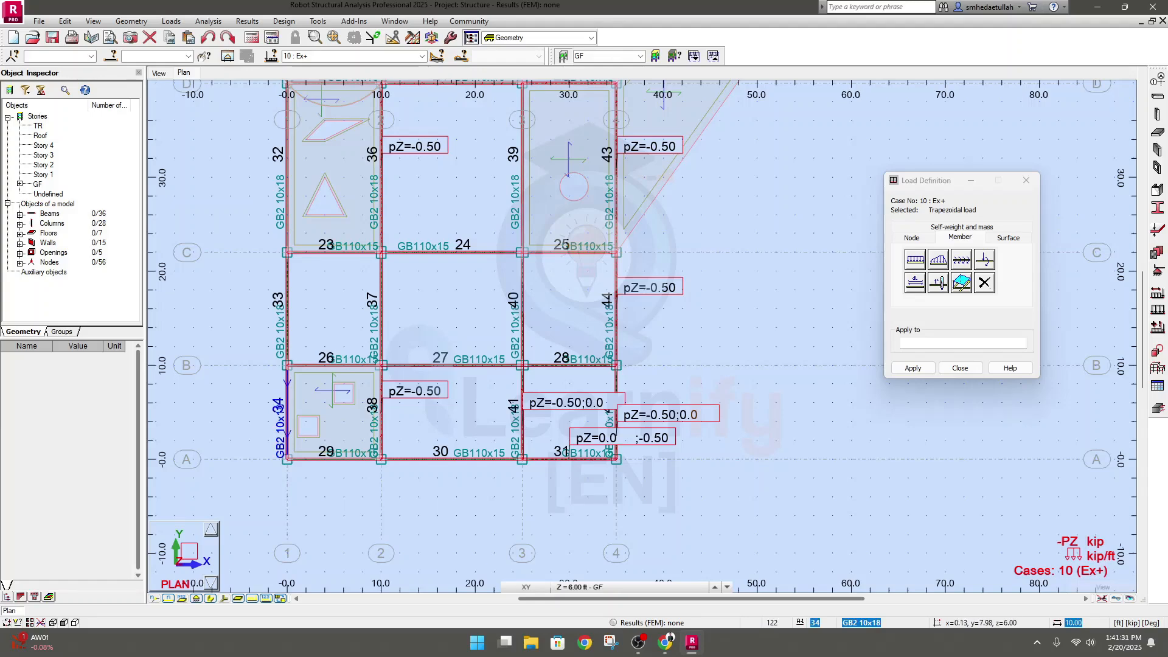
scroll(288, 407, "down", 1)
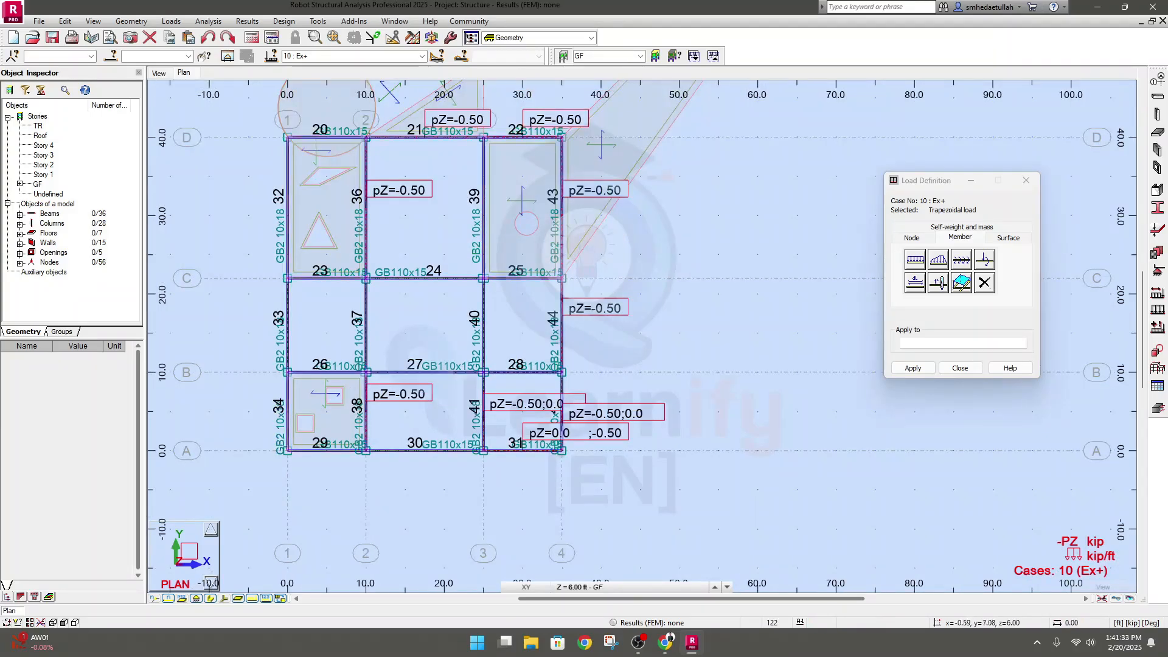
left_click(939, 260)
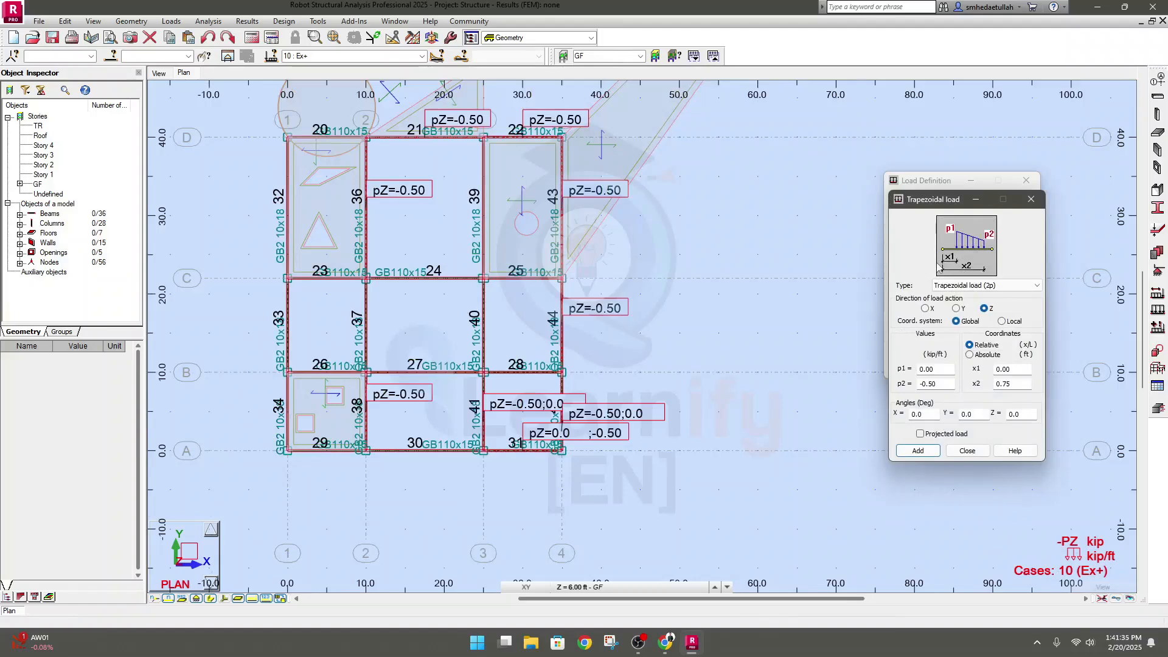
double_click(1017, 383)
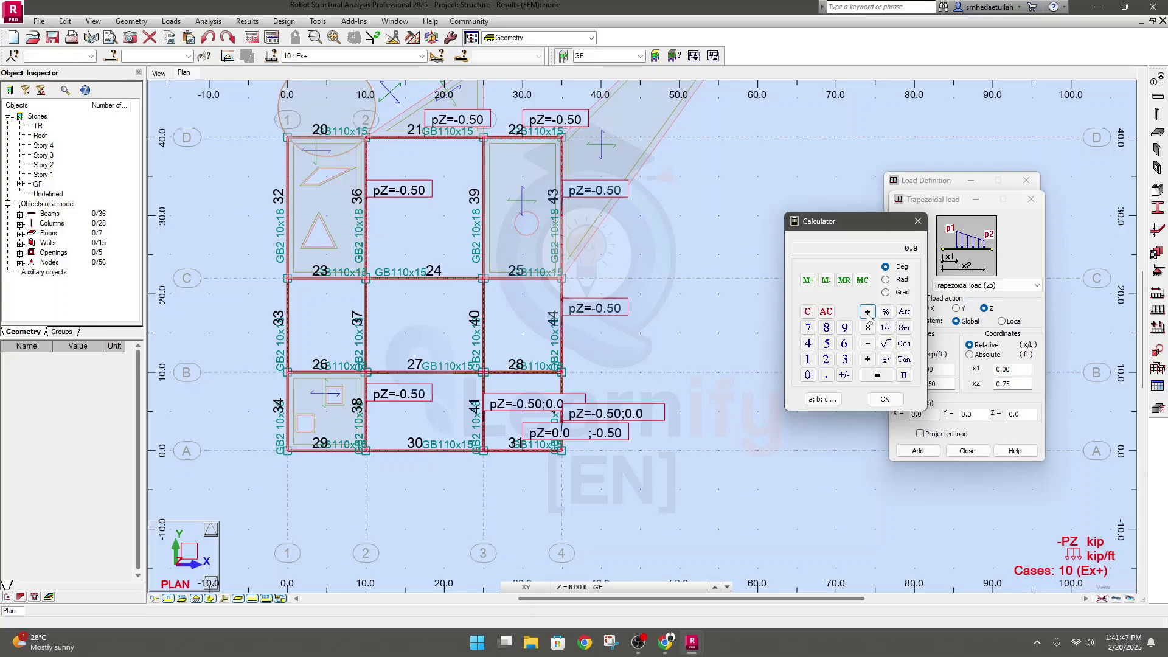
left_click(885, 400)
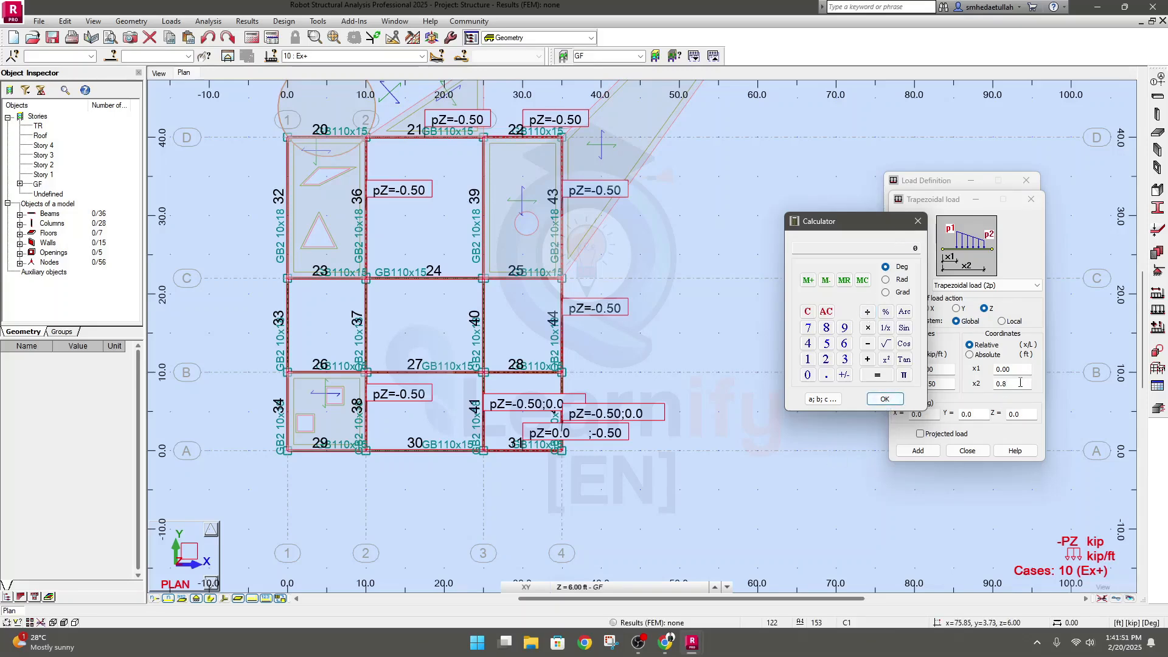
left_click(918, 220)
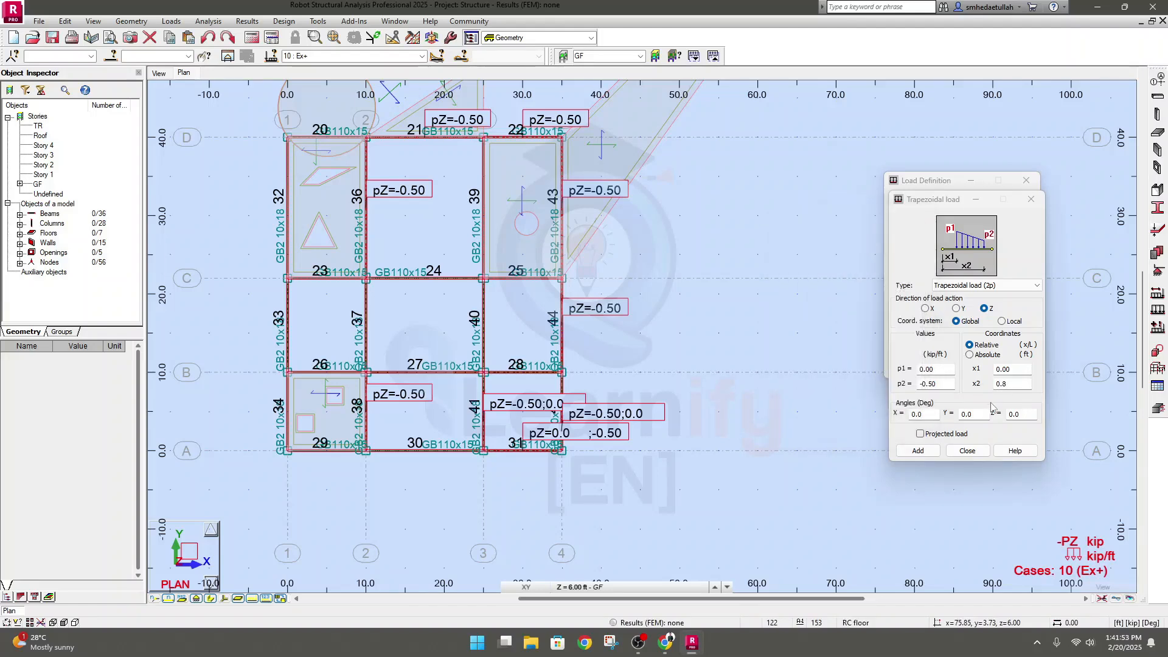
left_click(918, 450)
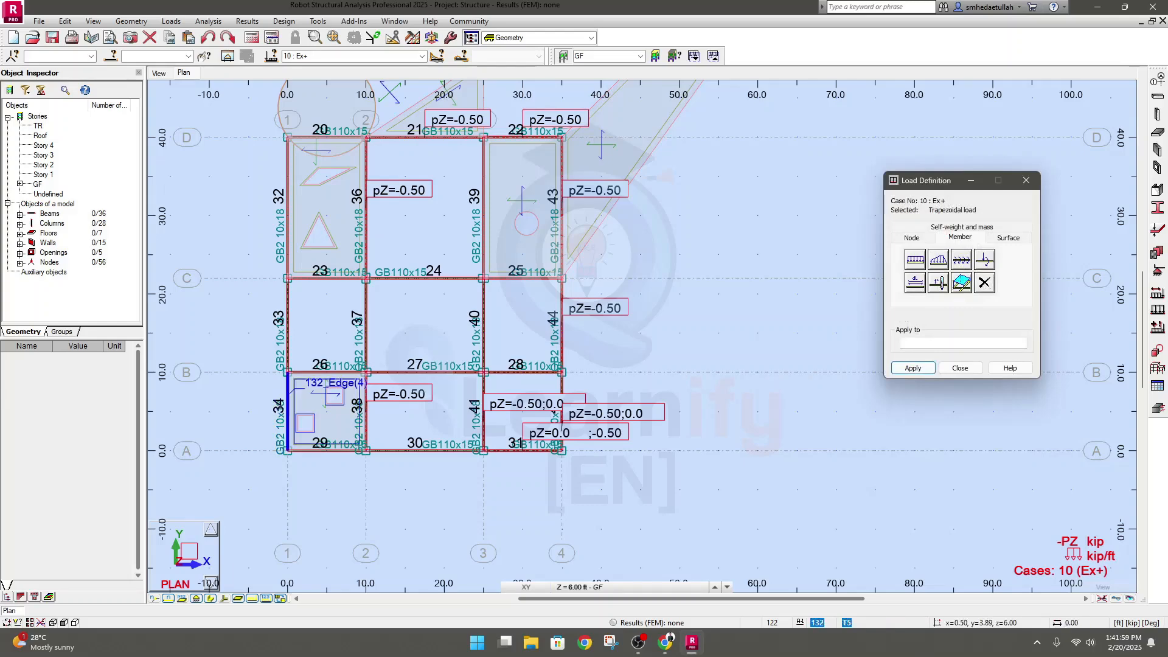
left_click(288, 411)
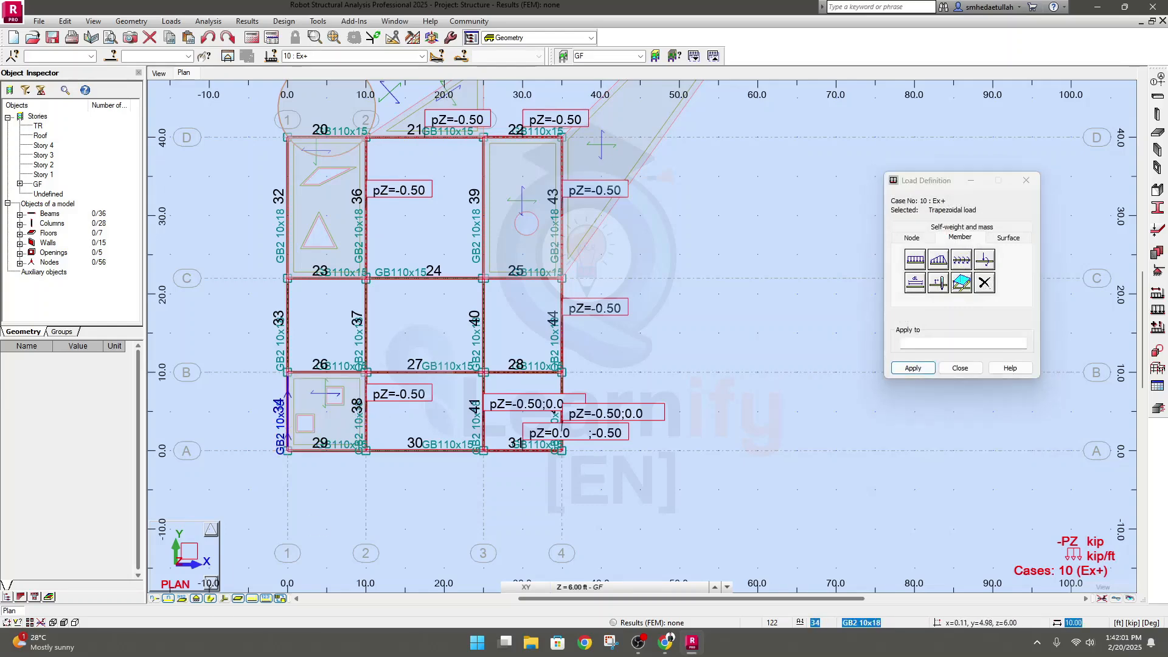
In the 3D view, define a 2p trapezoidal load with p1 -0.20, p2 -0.50, x1 0.00 and x2 0.80, and add it
left_click(158, 73)
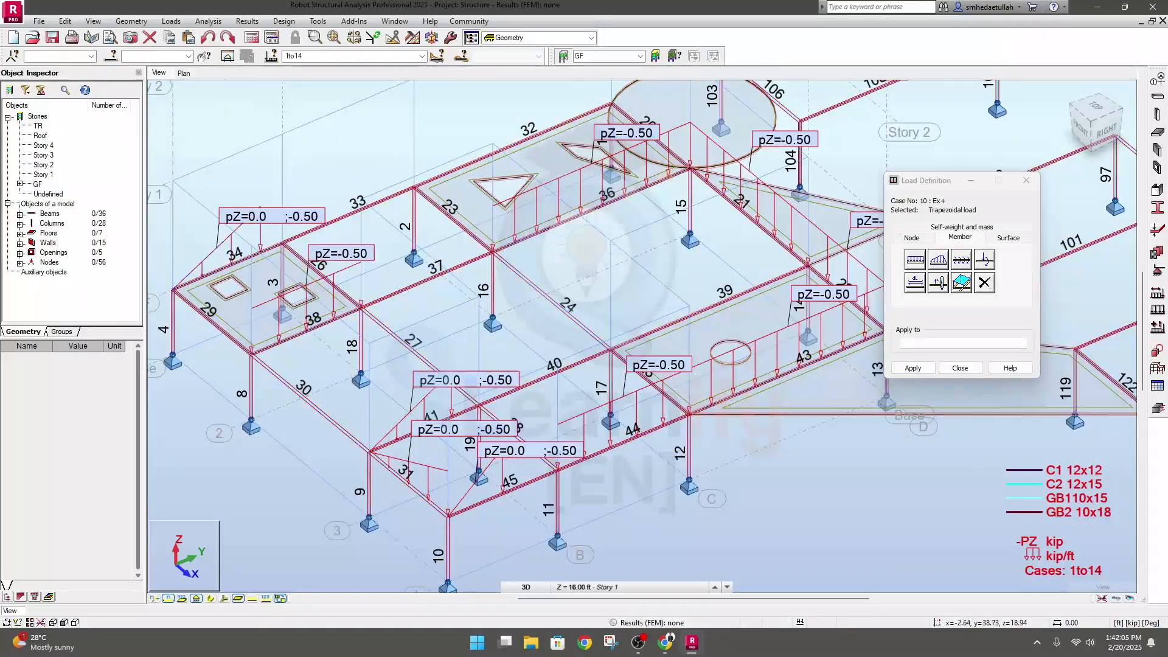
scroll(290, 364, "up", 3)
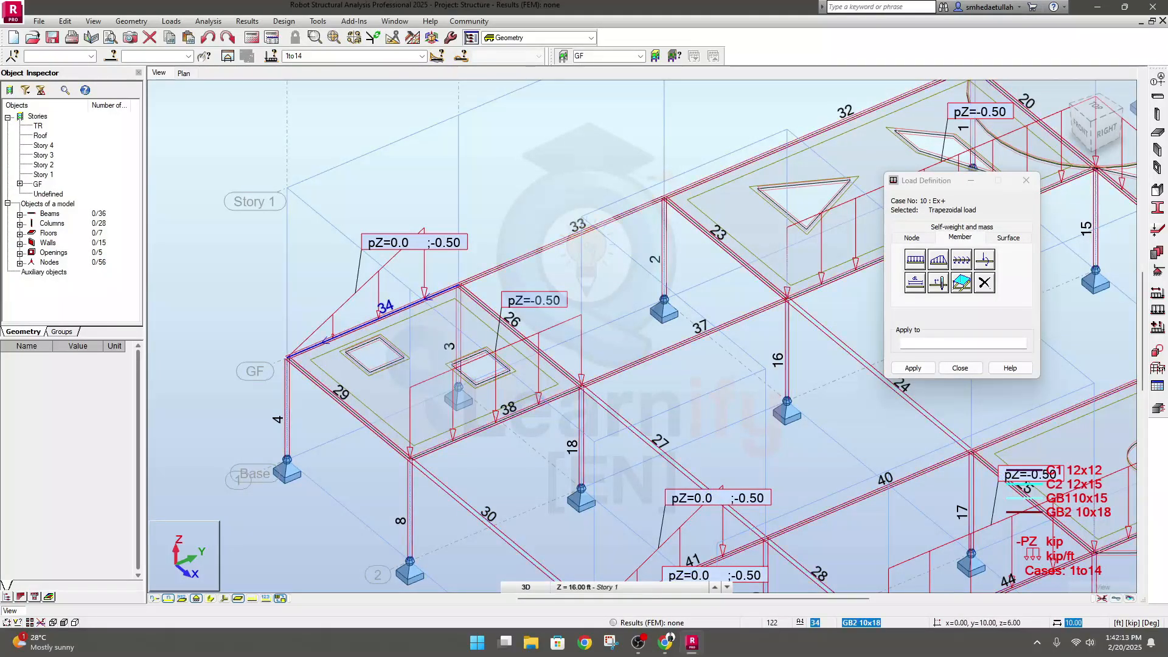
scroll(386, 308, "down", 2)
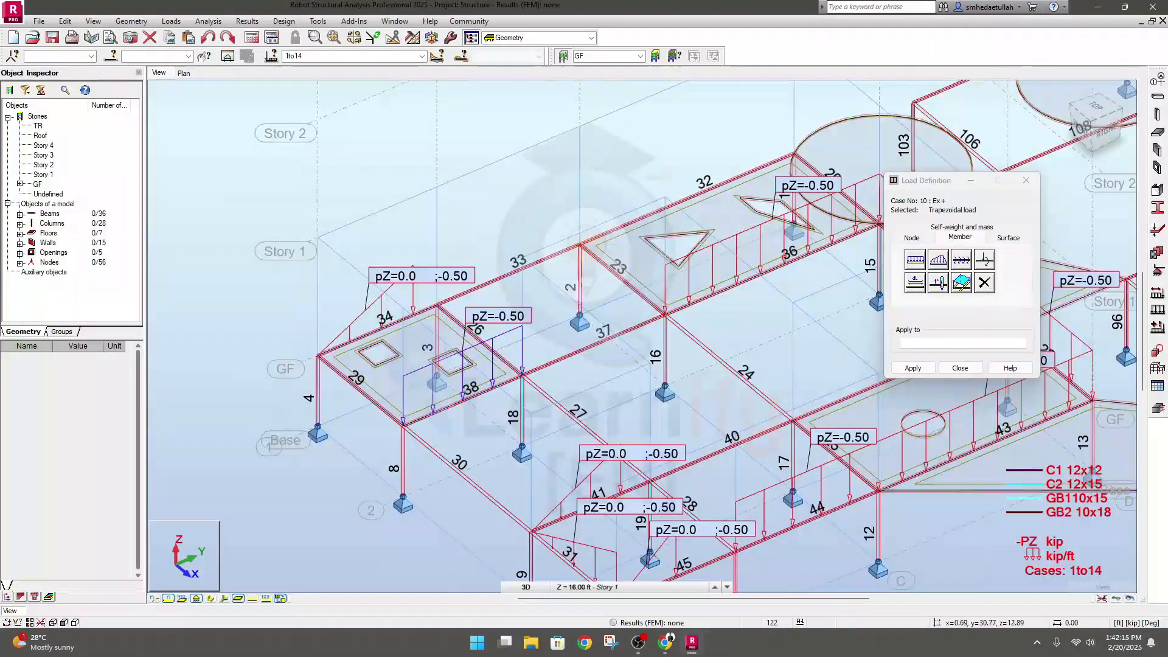
middle_click_drag(700, 365, 606, 382)
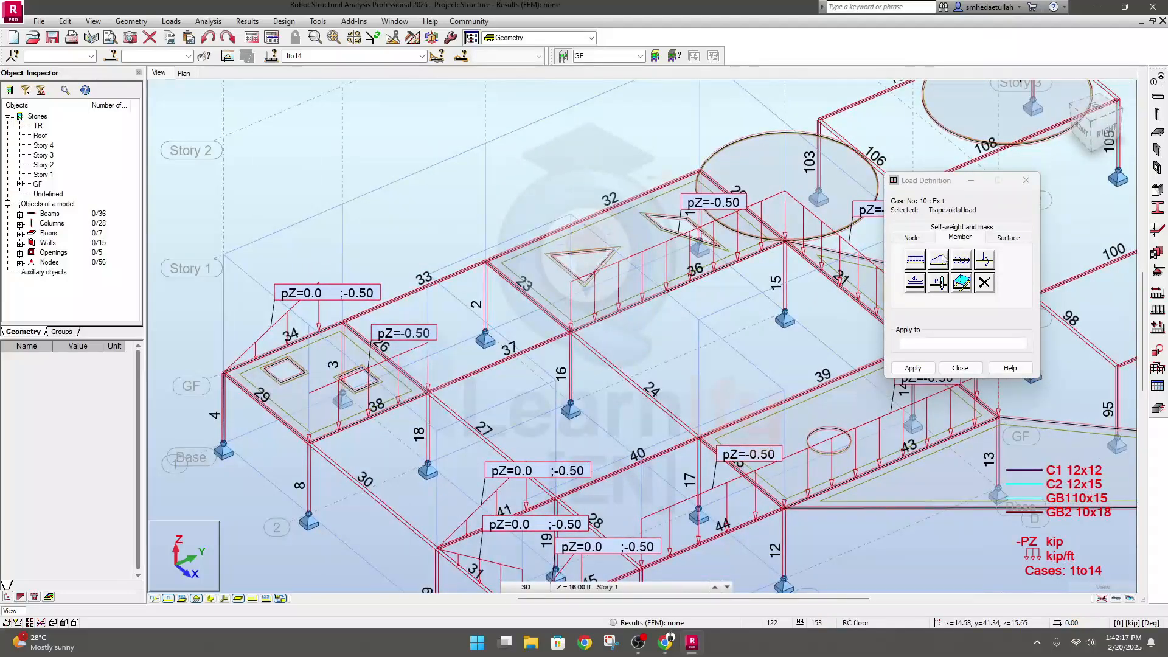
left_click(938, 260)
left_click(998, 286)
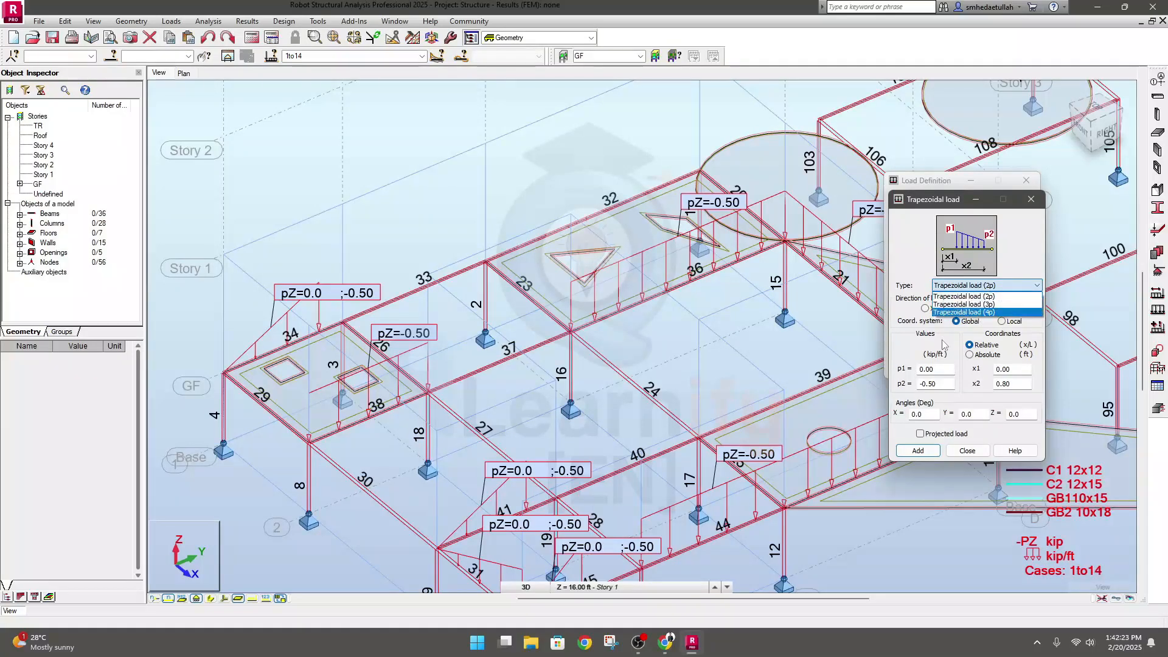
left_click(974, 296)
left_click(929, 369)
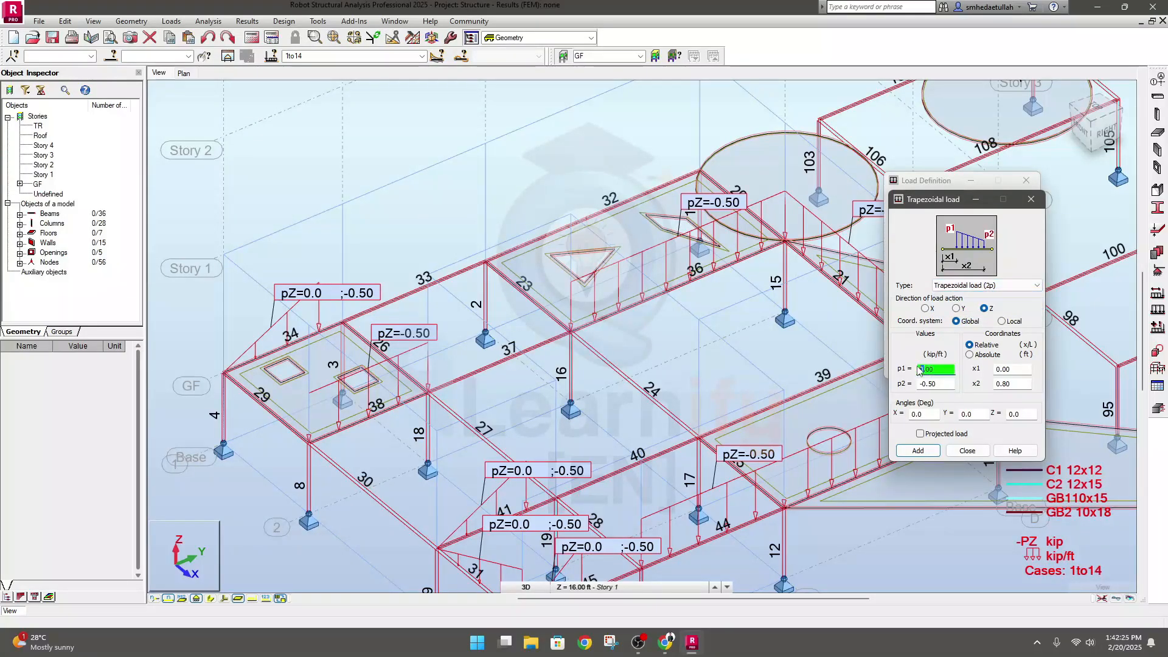
double_click(921, 369)
type("-0.50")
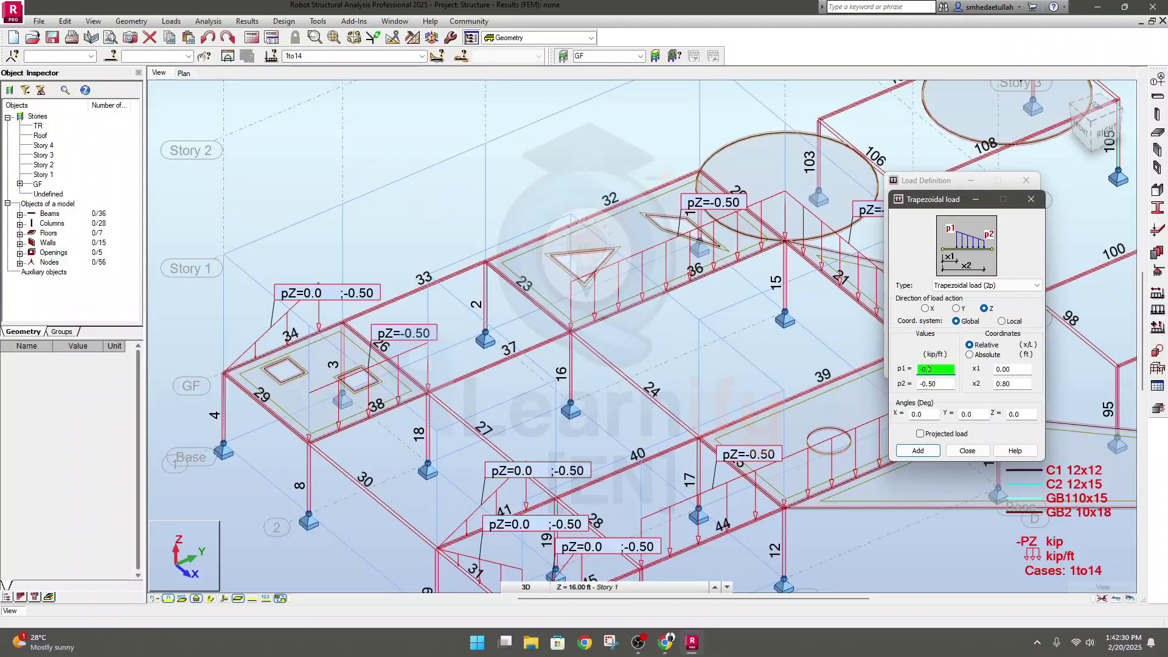
type("20")
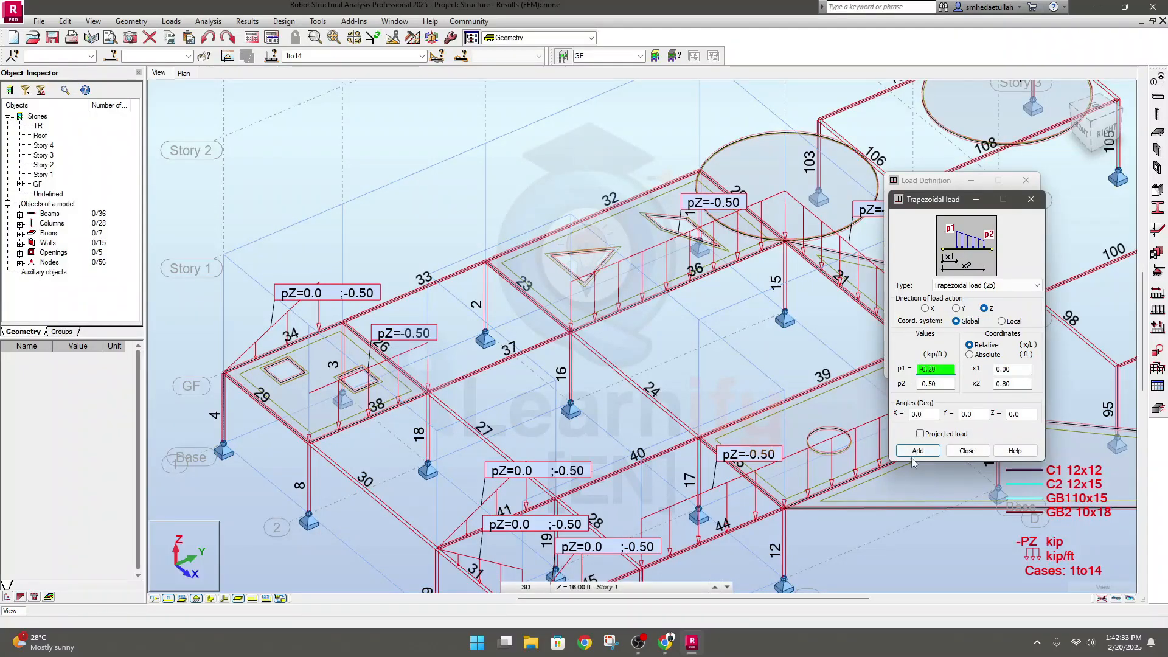
left_click(916, 451)
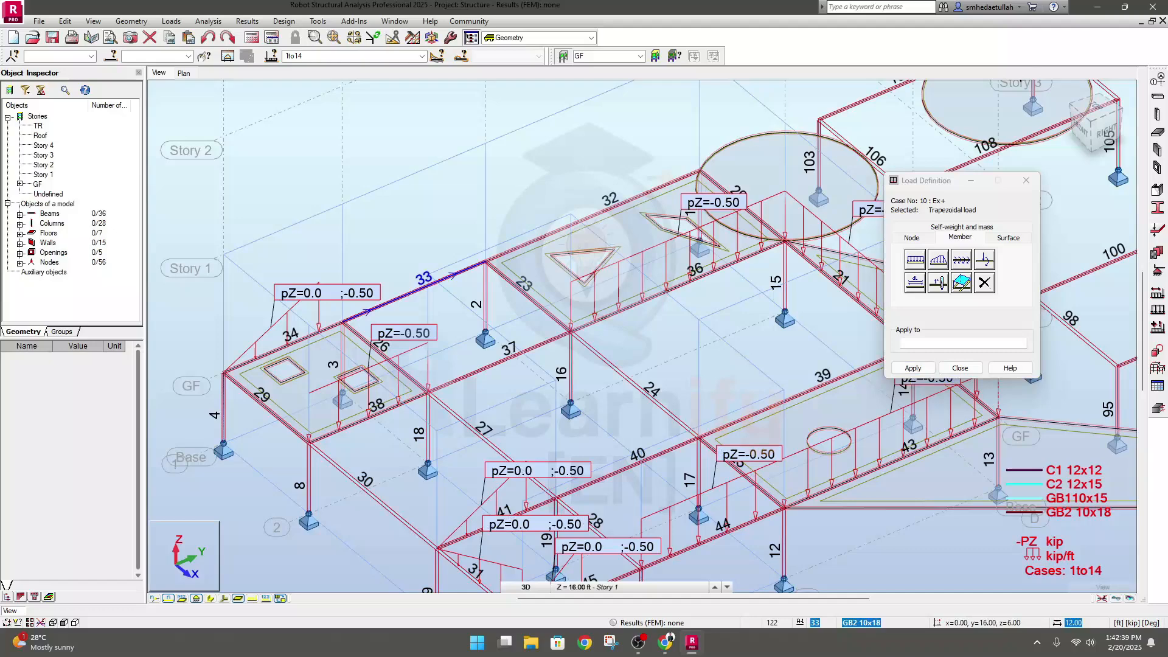
Apply the -0.20 to -0.50 kip/ft trapezoidal load to GF beam 33 and inspect its shape
left_click(373, 309)
scroll(353, 325, "up", 2)
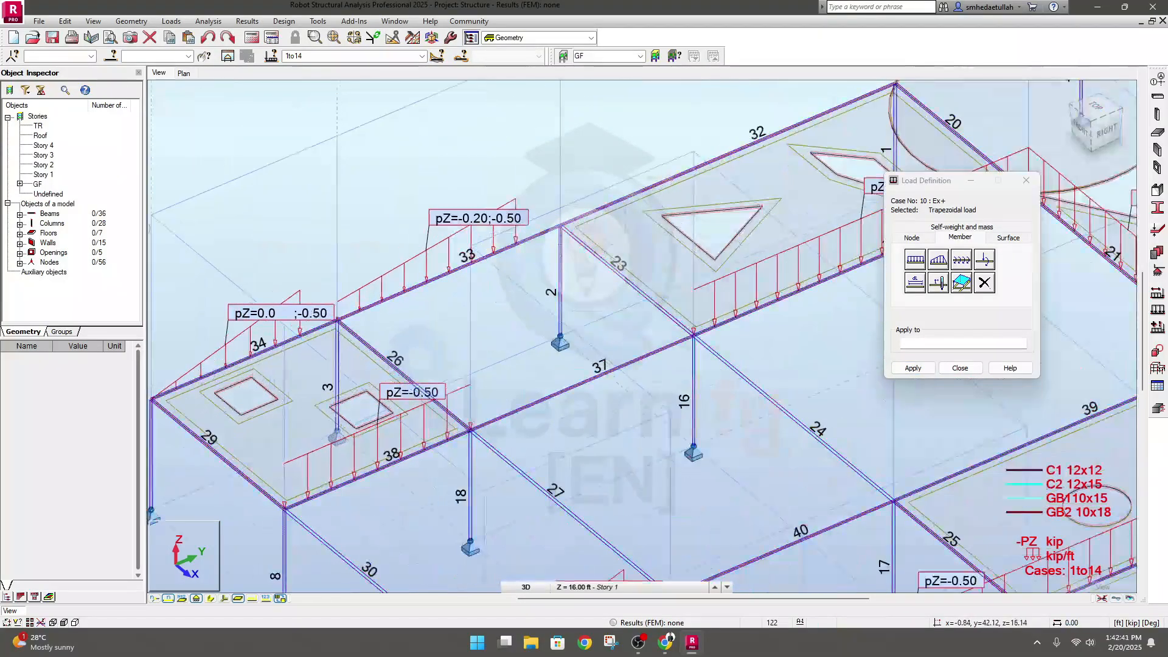
scroll(329, 315, "up", 2)
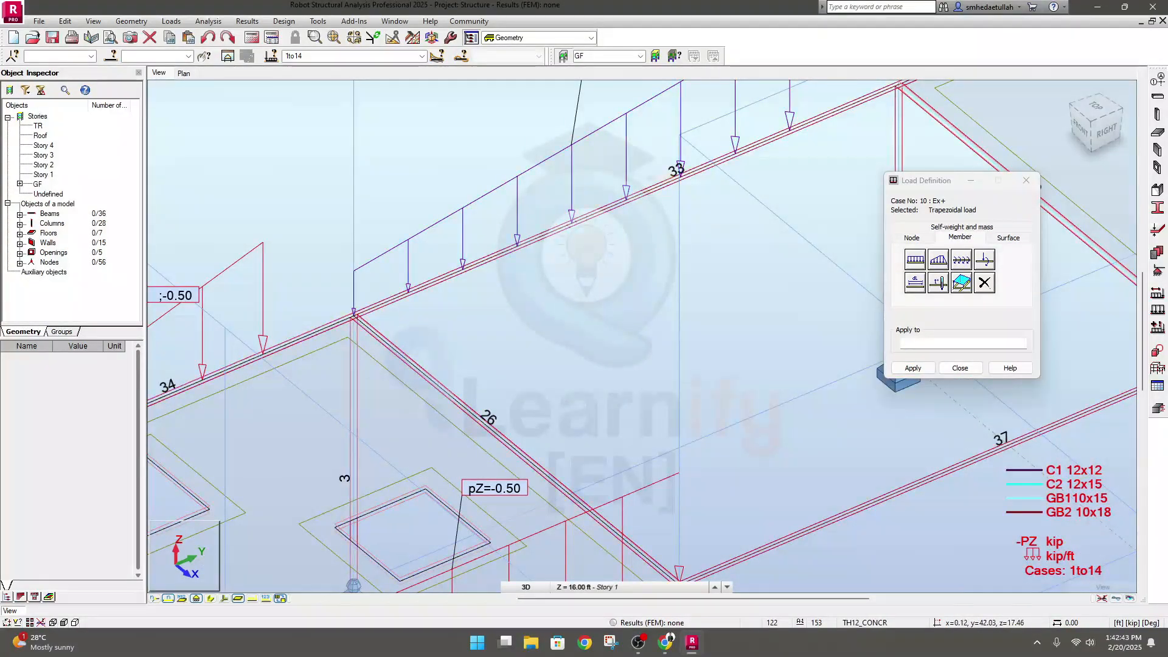
scroll(315, 492, "down", 2)
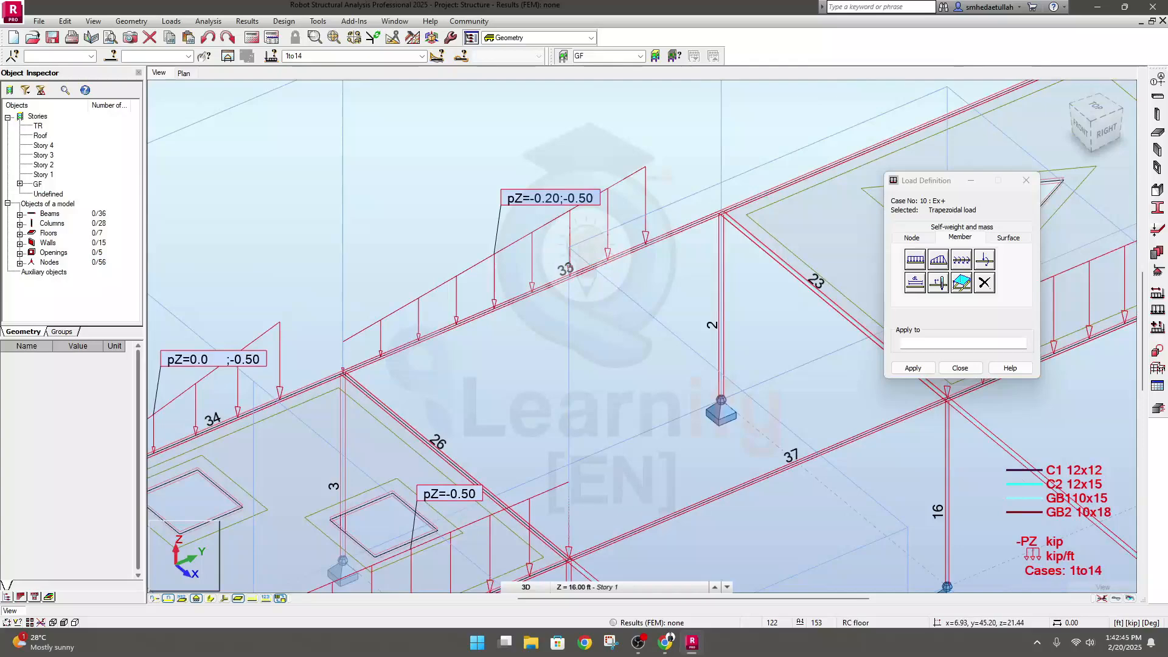
scroll(630, 313, "down", 2)
Define a 3p trapezoidal load with p1 0.00, p2 -0.8, p3 0.00 and relative x 0.00, 0.50 and 1.00, and add it
left_click(938, 260)
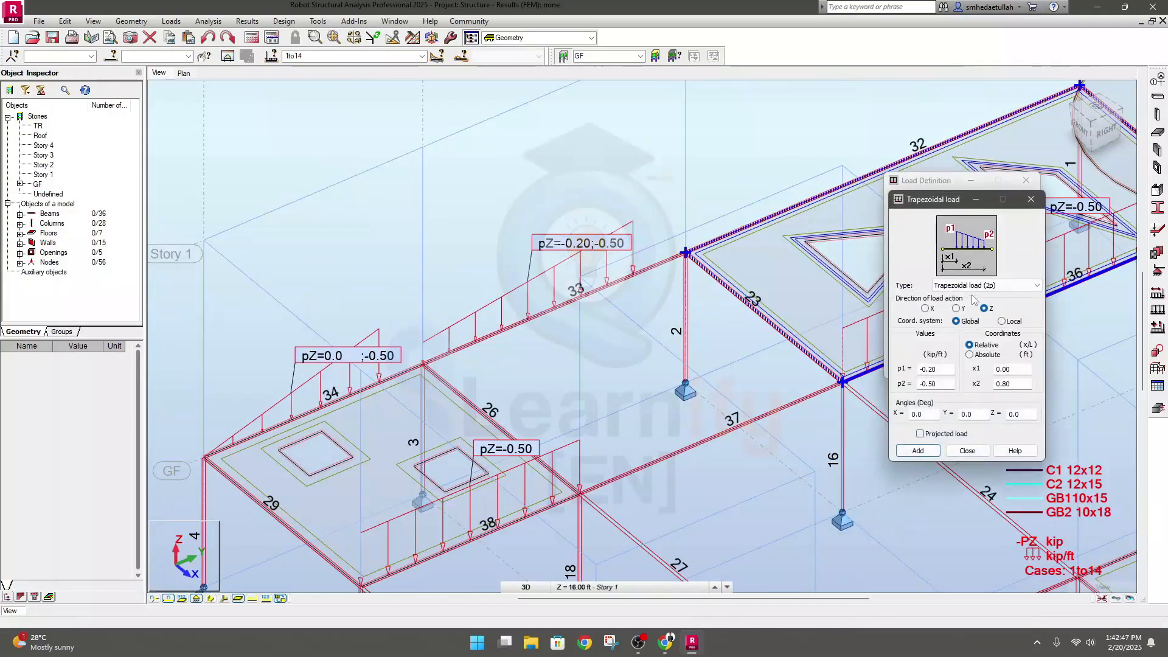
left_click(980, 285)
left_click(973, 306)
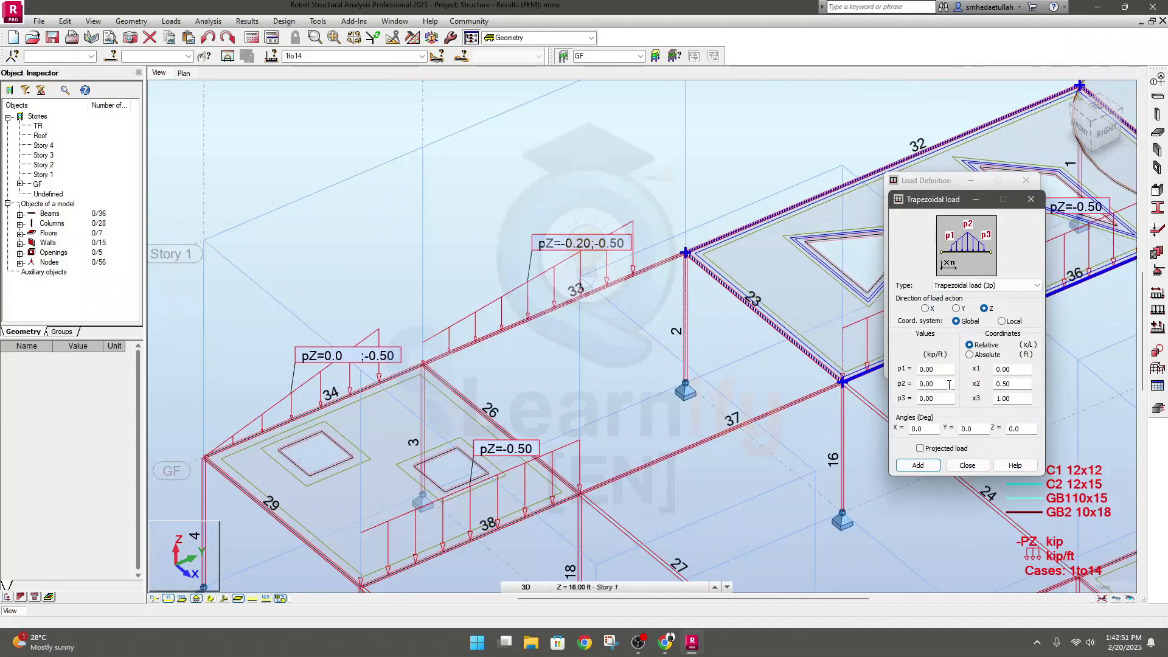
double_click(948, 384)
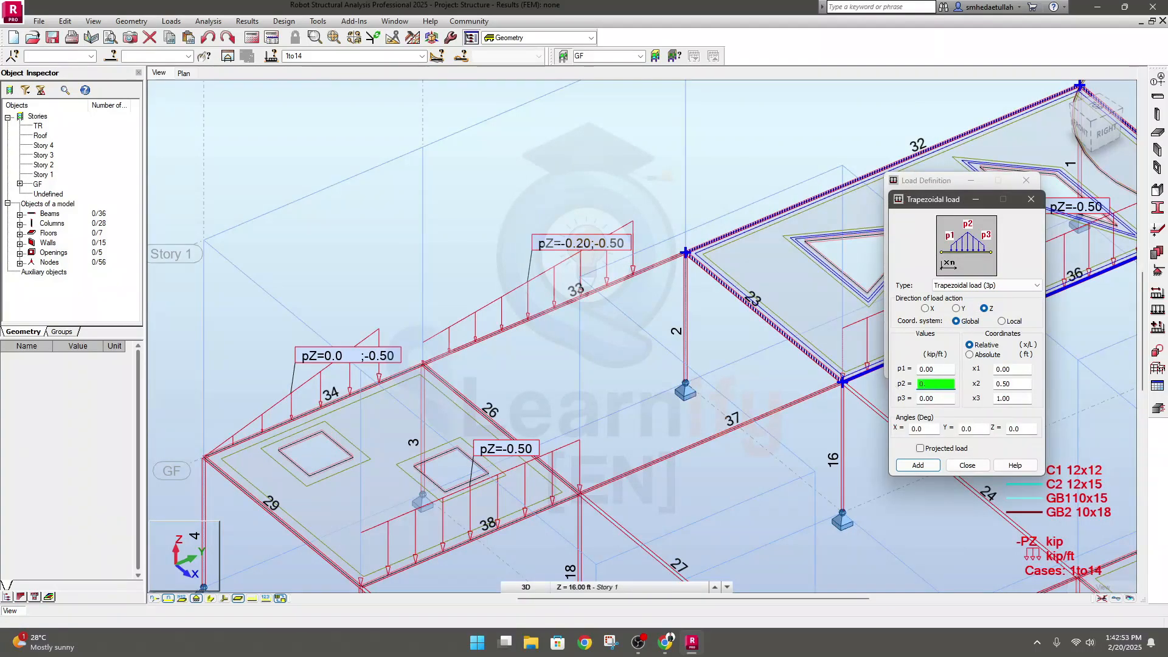
type("0.8")
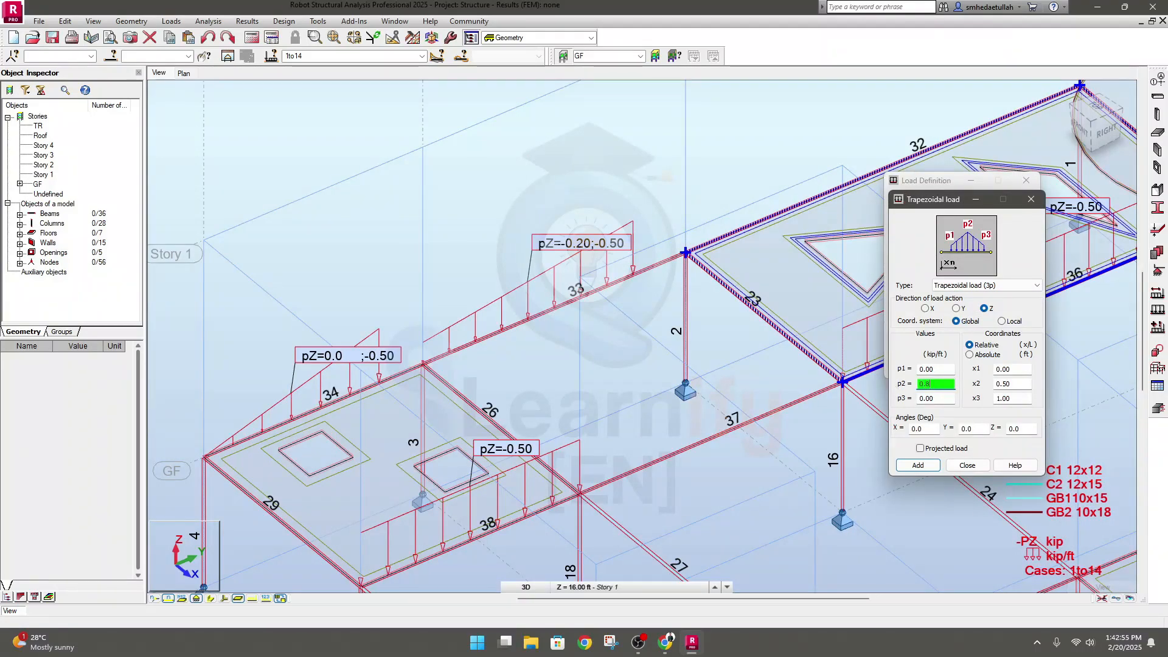
double_click(1007, 384)
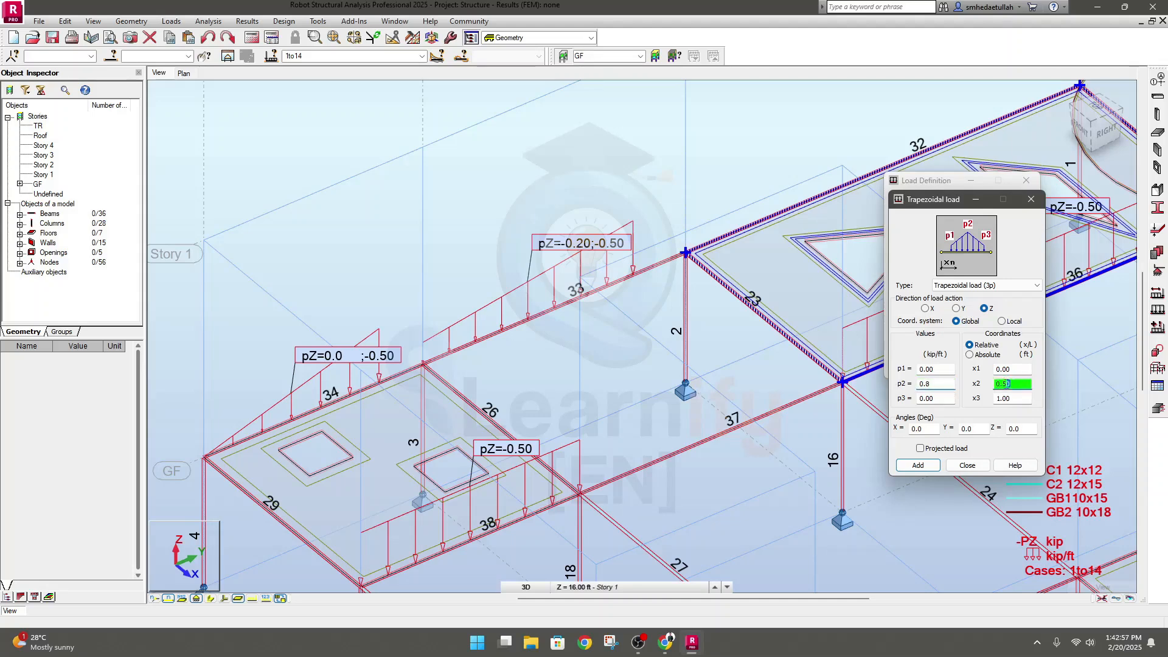
double_click(1020, 399)
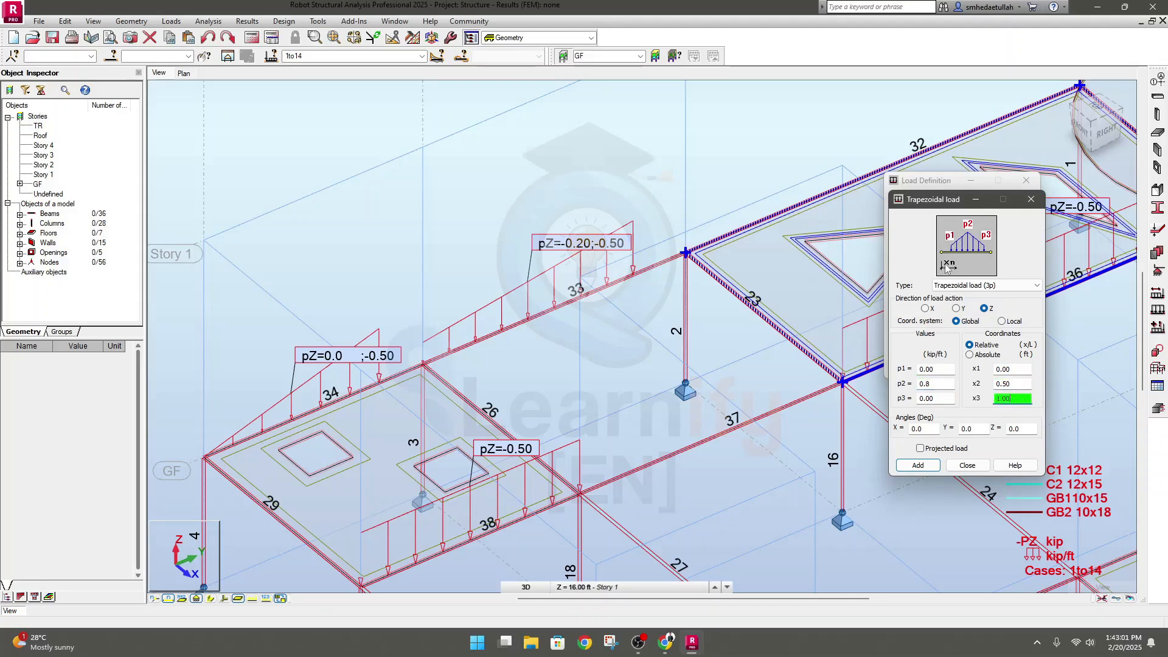
double_click(1002, 369)
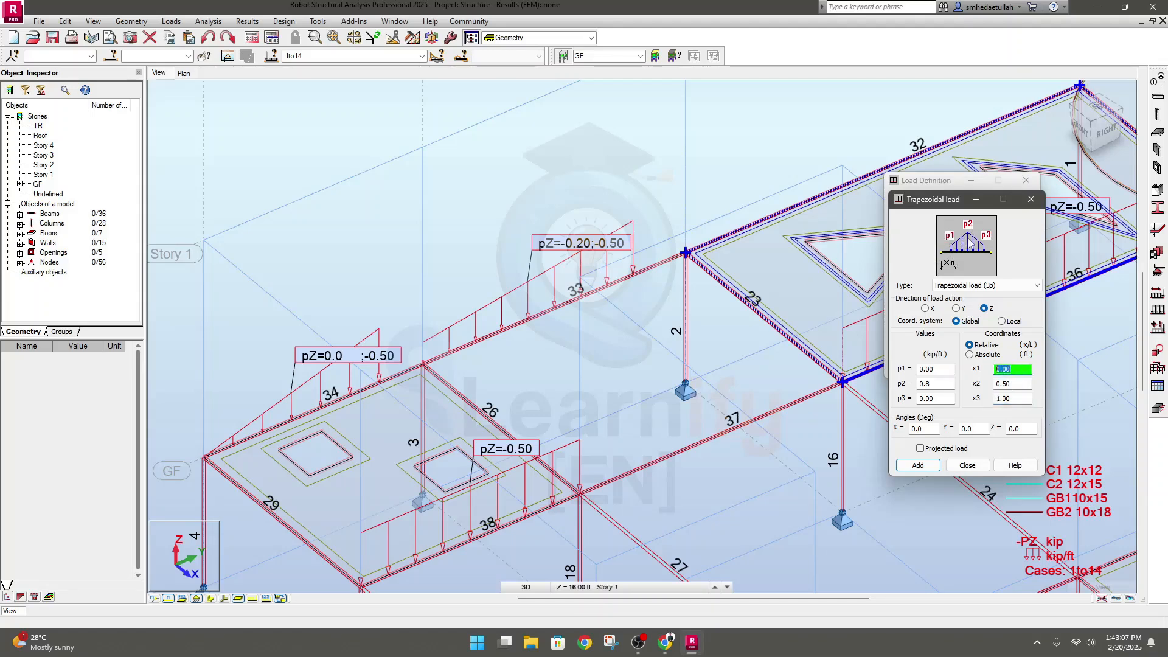
double_click(1019, 384)
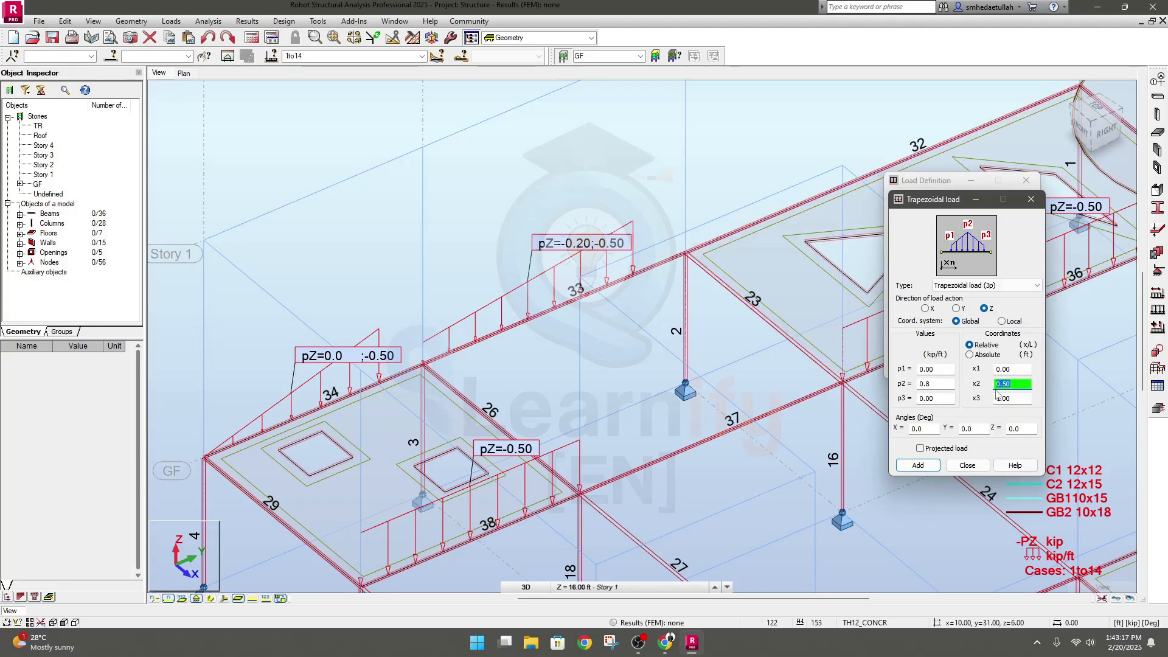
left_click(921, 383)
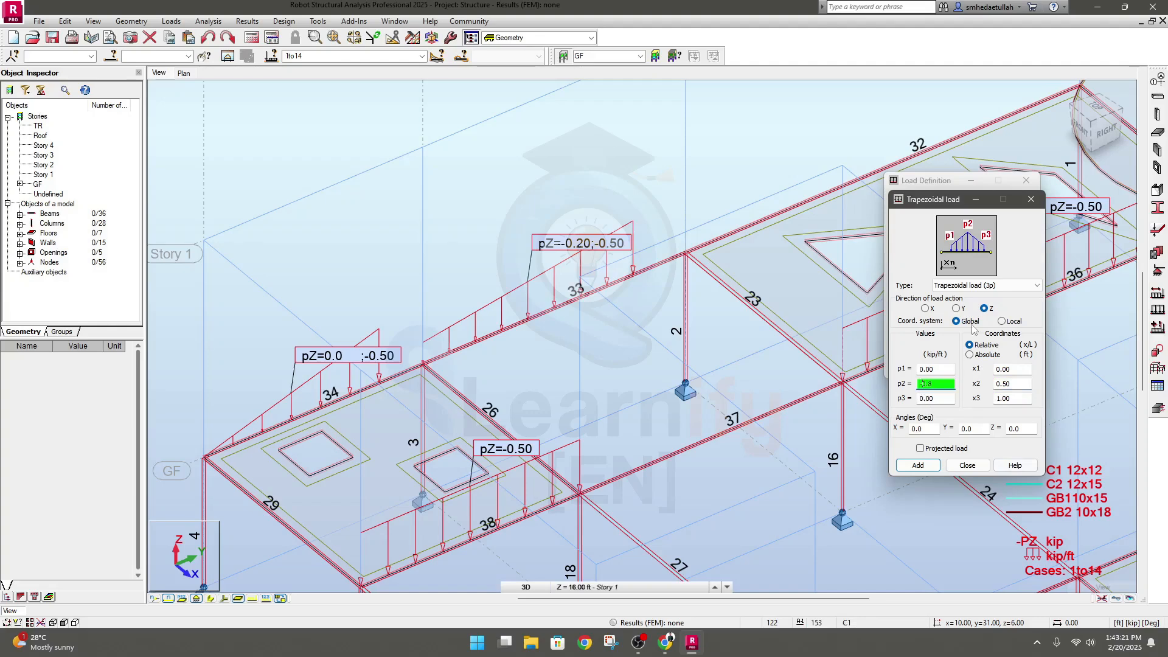
left_click(918, 465)
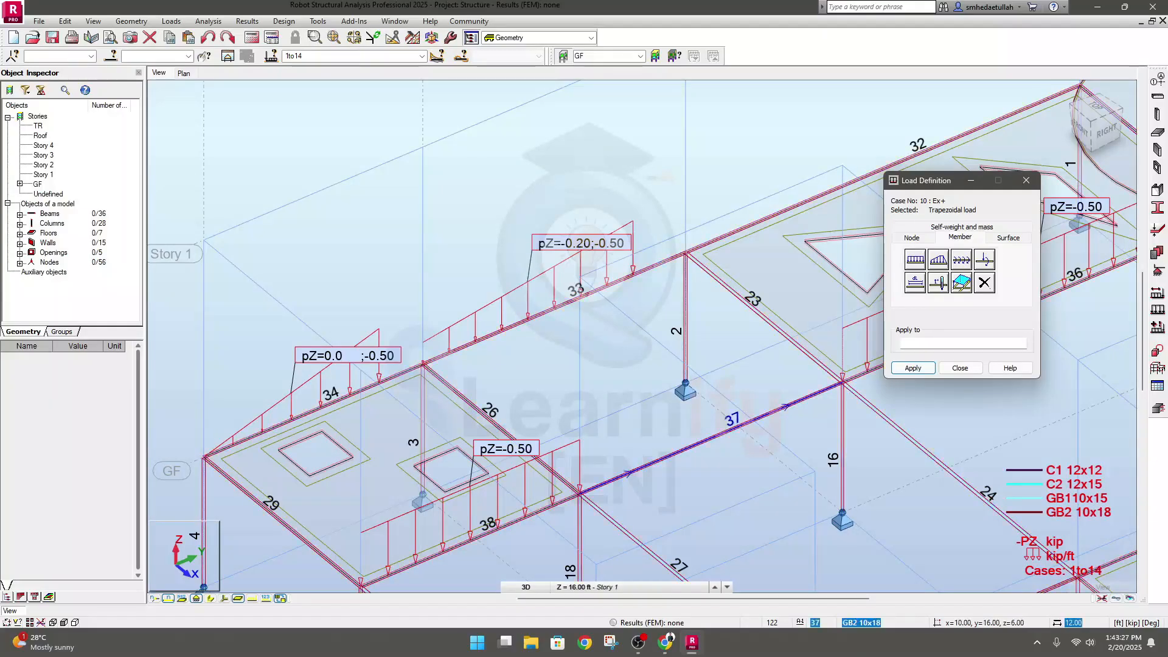
Apply the 3p trapezoidal load to GF beam 37 and inspect it together with the other beam loads
left_click(711, 438)
left_click(818, 385)
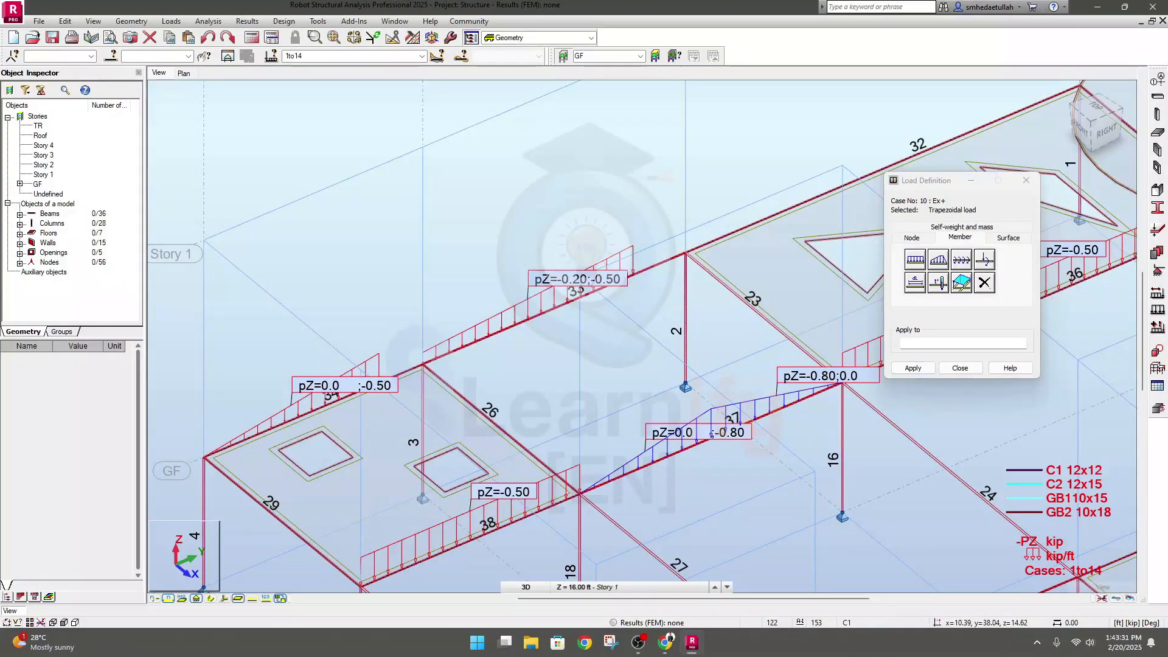
scroll(772, 487, "down", 2)
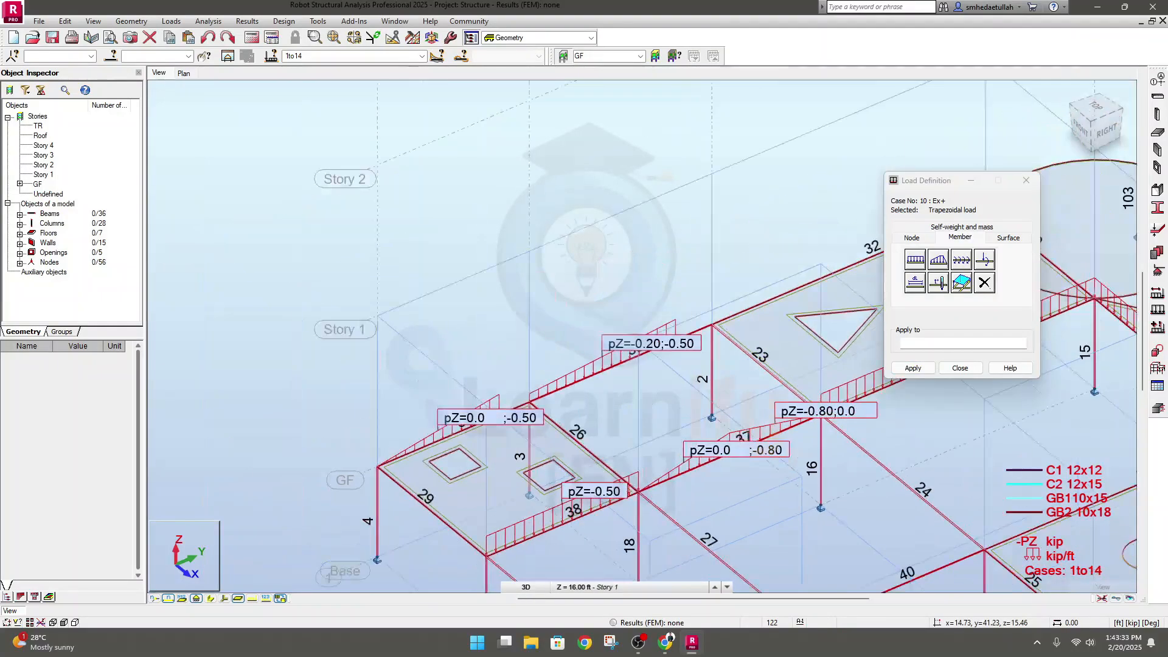
scroll(771, 486, "down", 2)
middle_click_drag(771, 488, 507, 358)
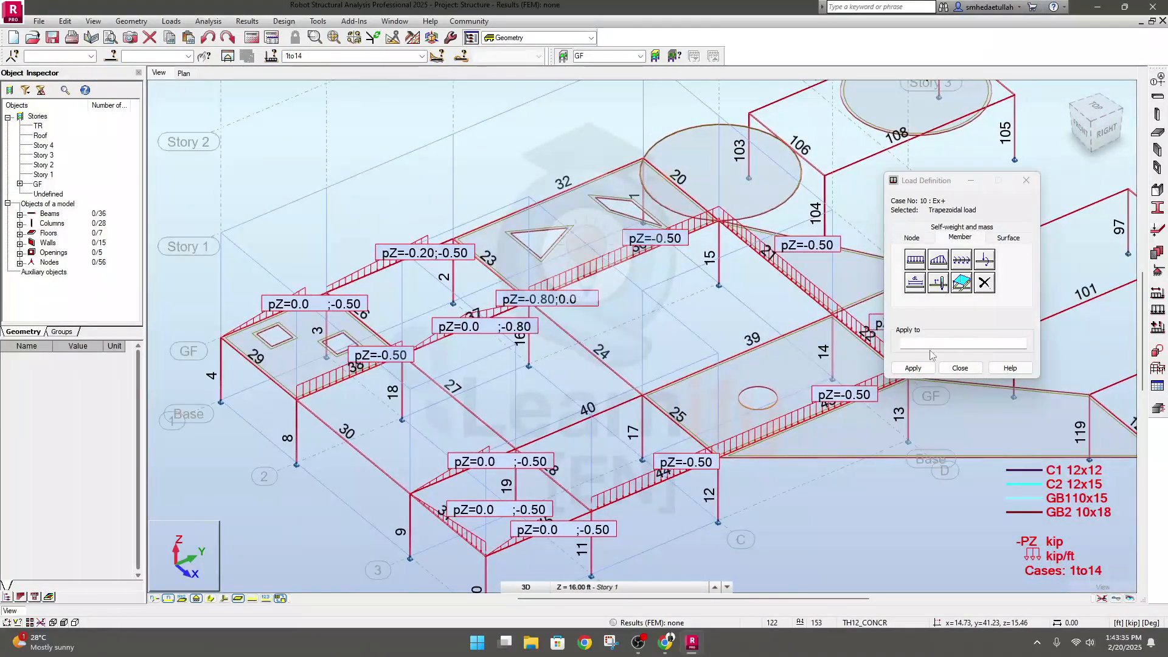
Start a Member Force load and set its force in the global Z direction to -15 kip
left_click(958, 243)
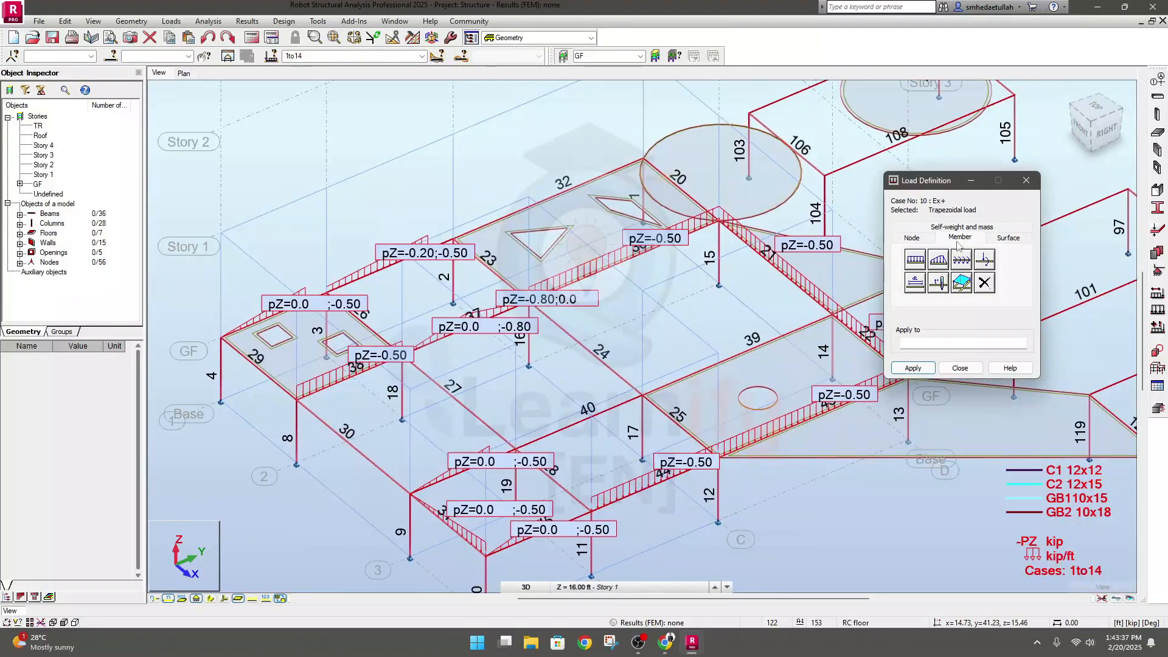
left_click(984, 262)
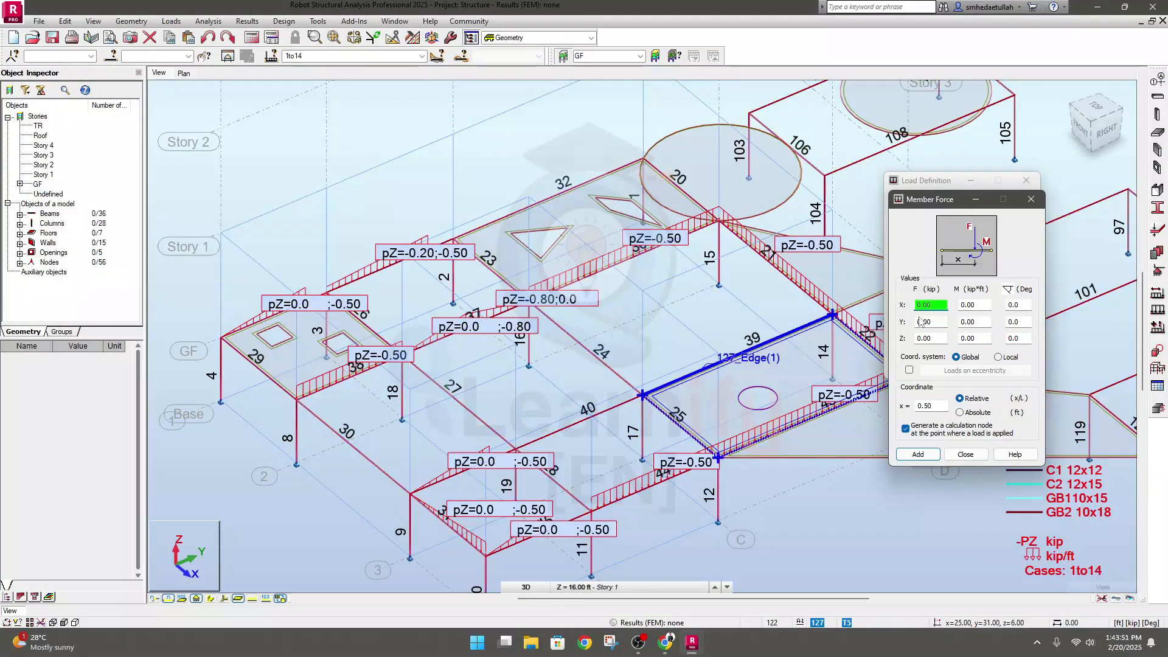
left_click(920, 338)
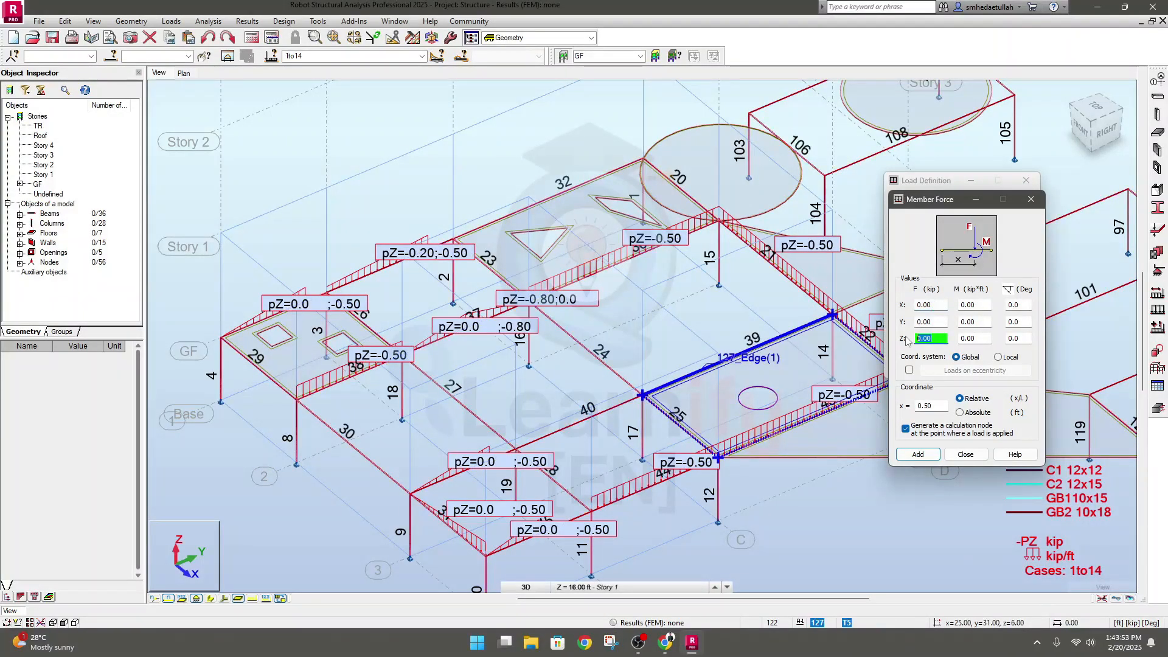
type("-15")
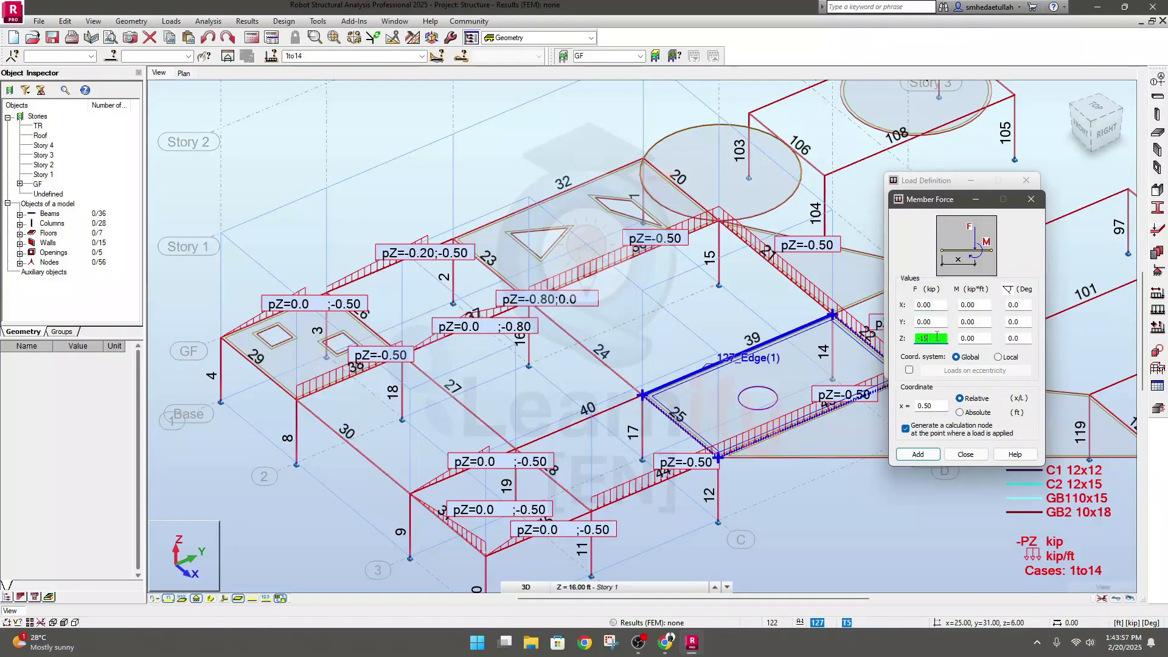
double_click(920, 338)
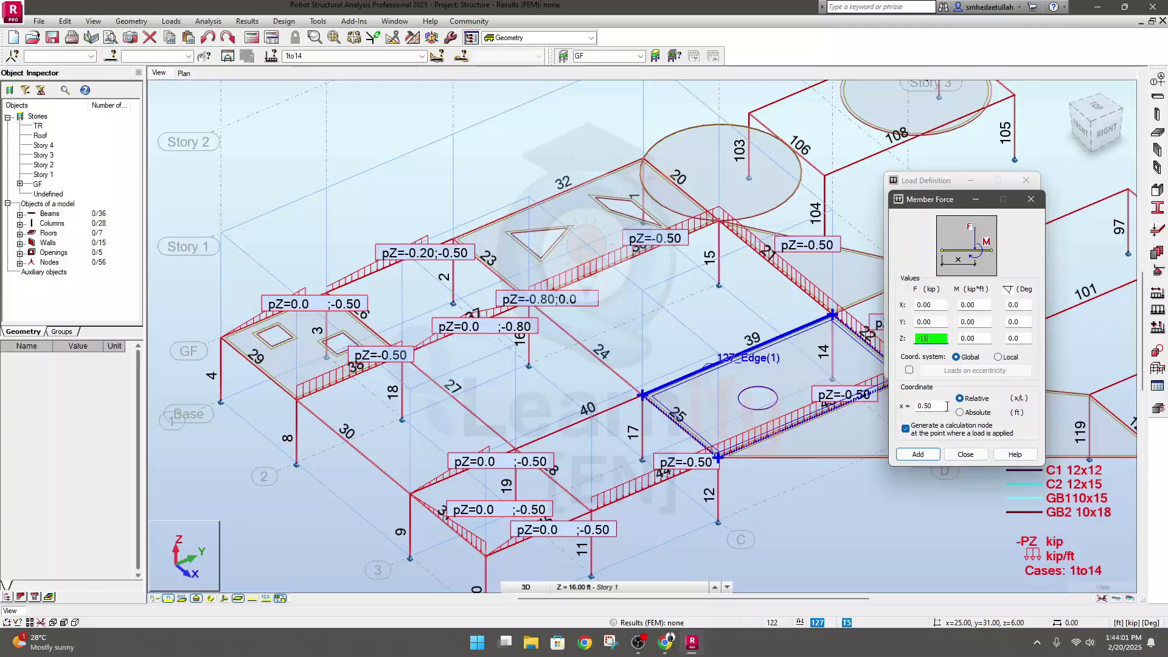
Position the member force by an absolute x coordinate, add it, and apply it to GF beam 41
left_click(568, 397)
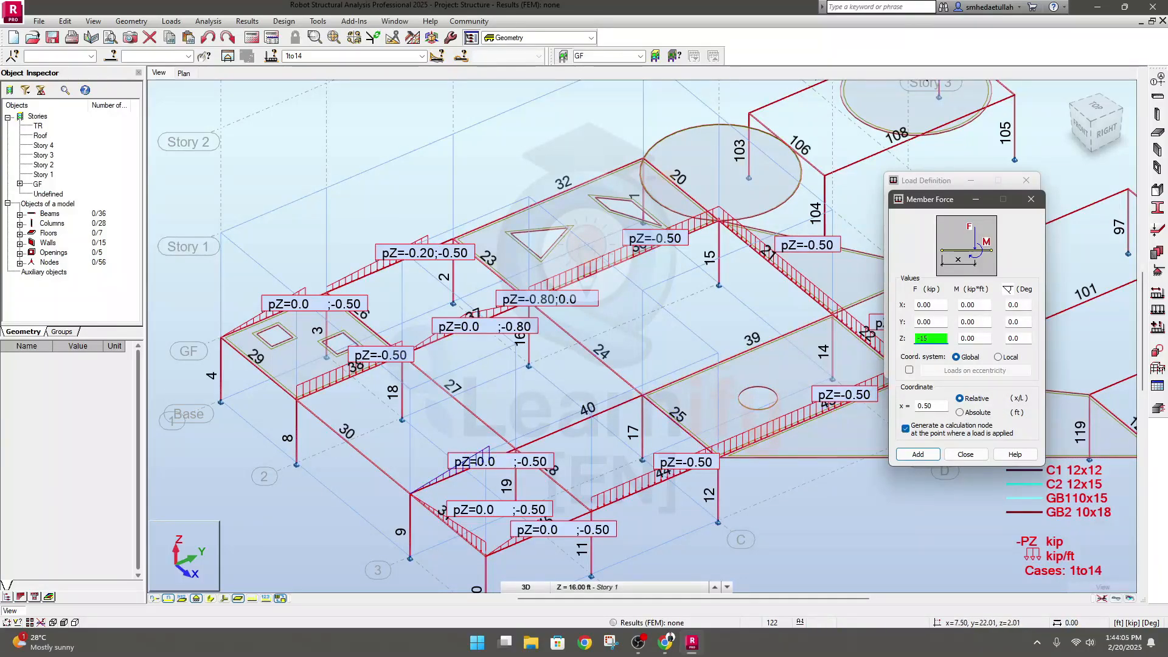
scroll(402, 489, "up", 2)
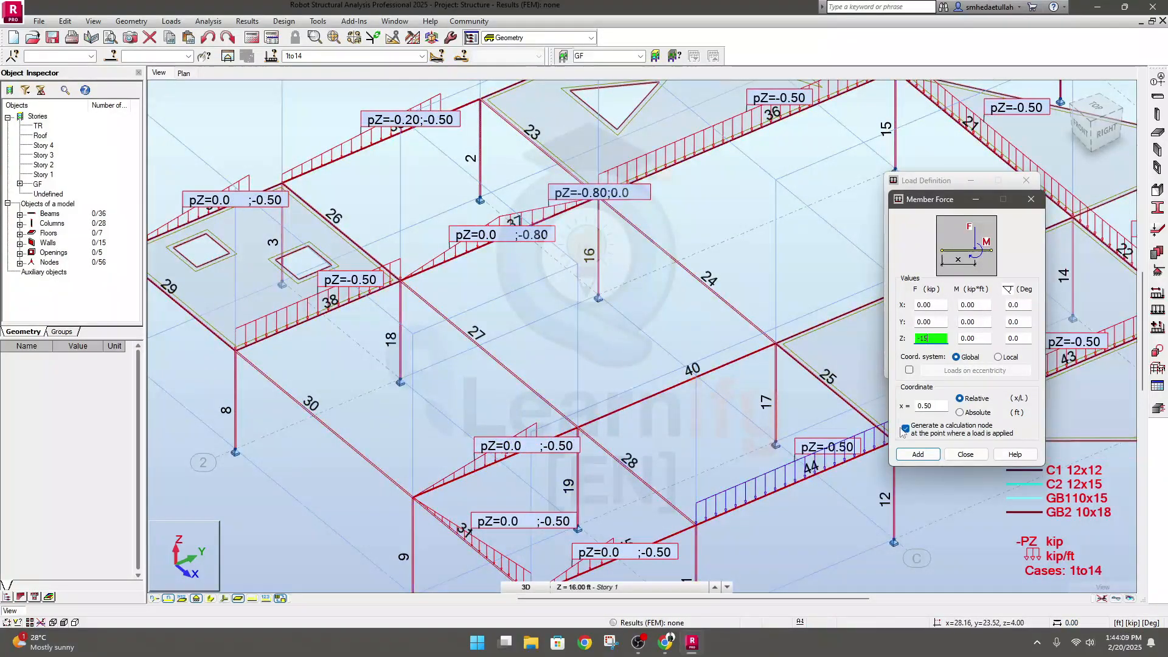
left_click(960, 413)
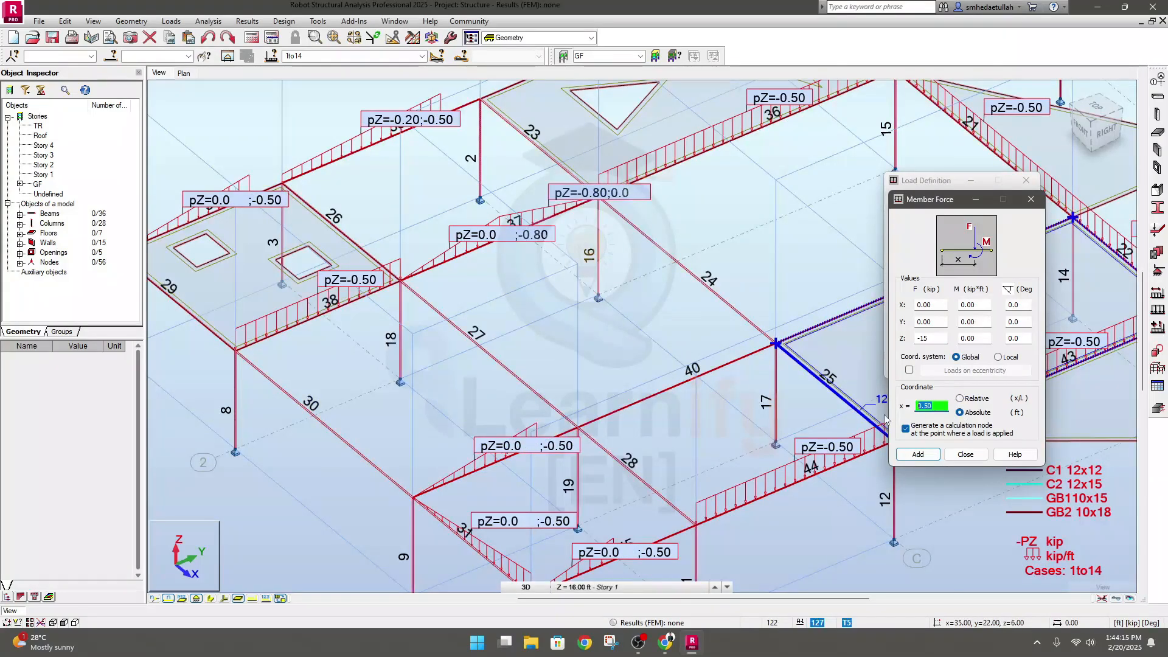
type("9")
left_click(918, 455)
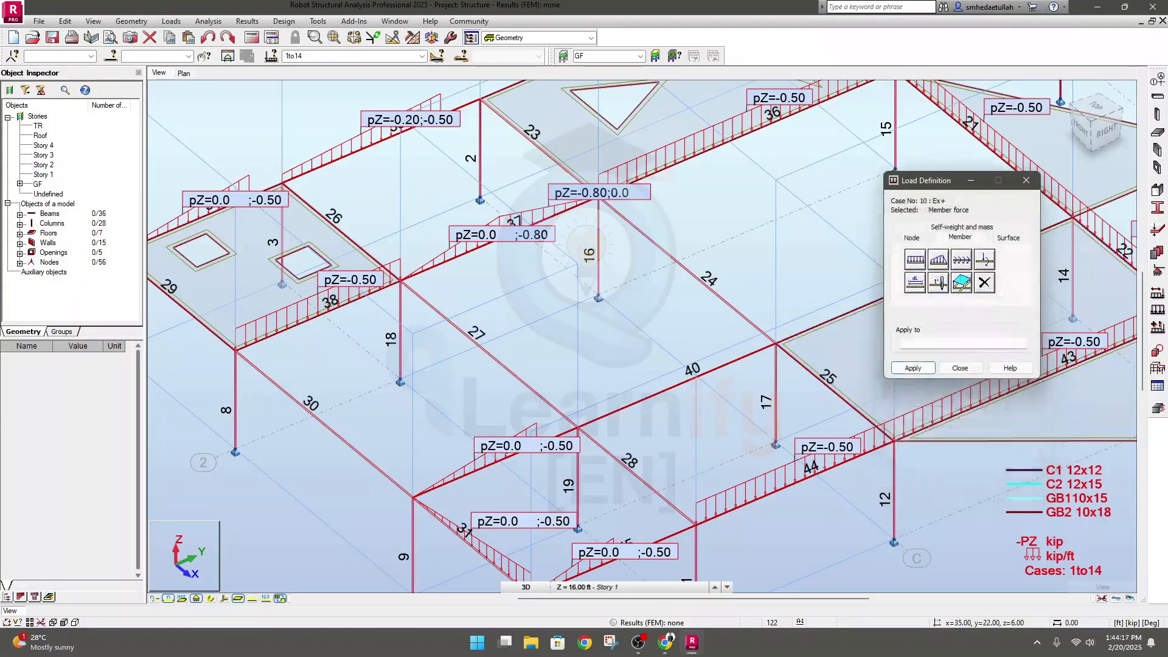
left_click(913, 368)
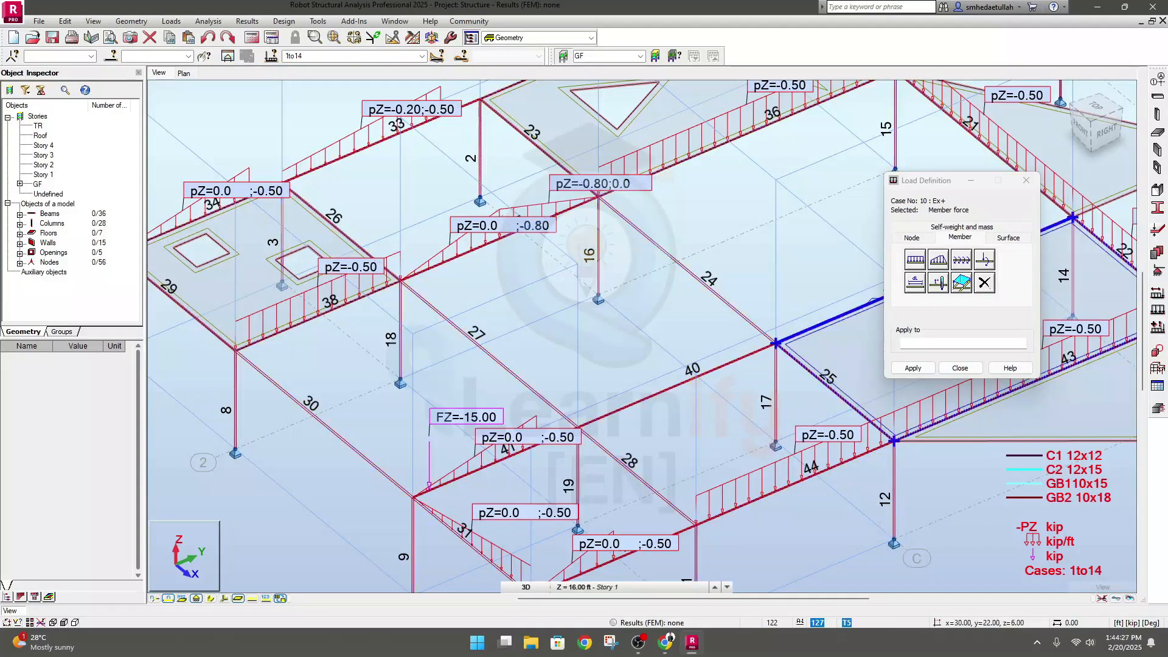
Define a global member force of -15 kip in Z at absolute x 5.00 ft and apply it to GF beam 40
left_click(986, 260)
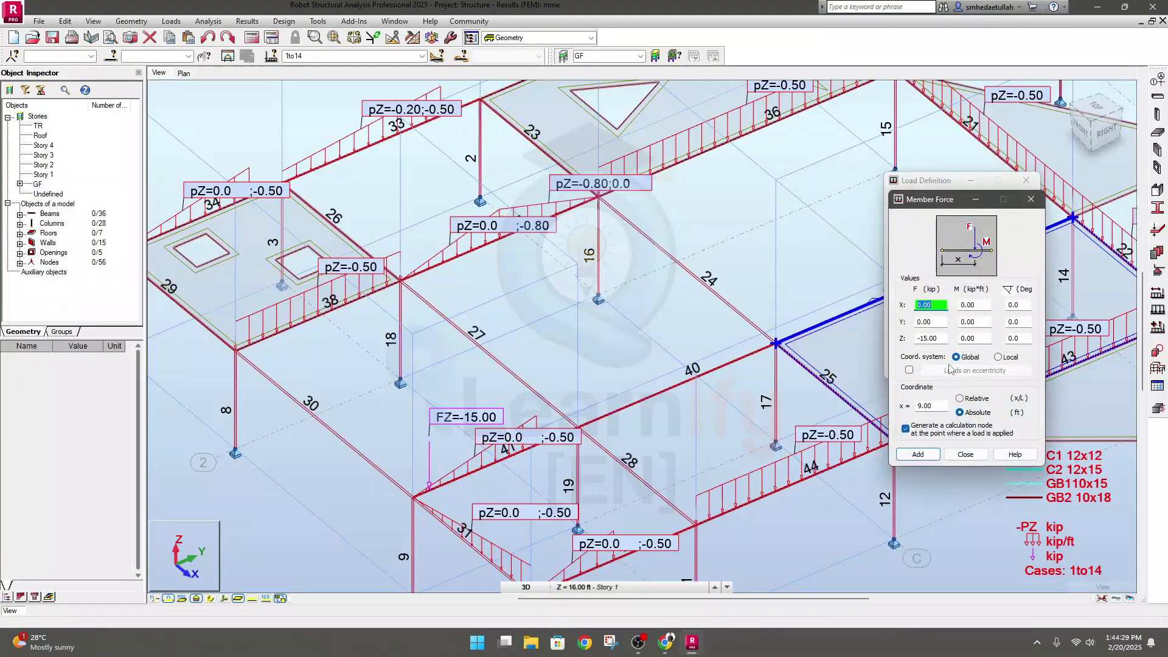
left_click(929, 339)
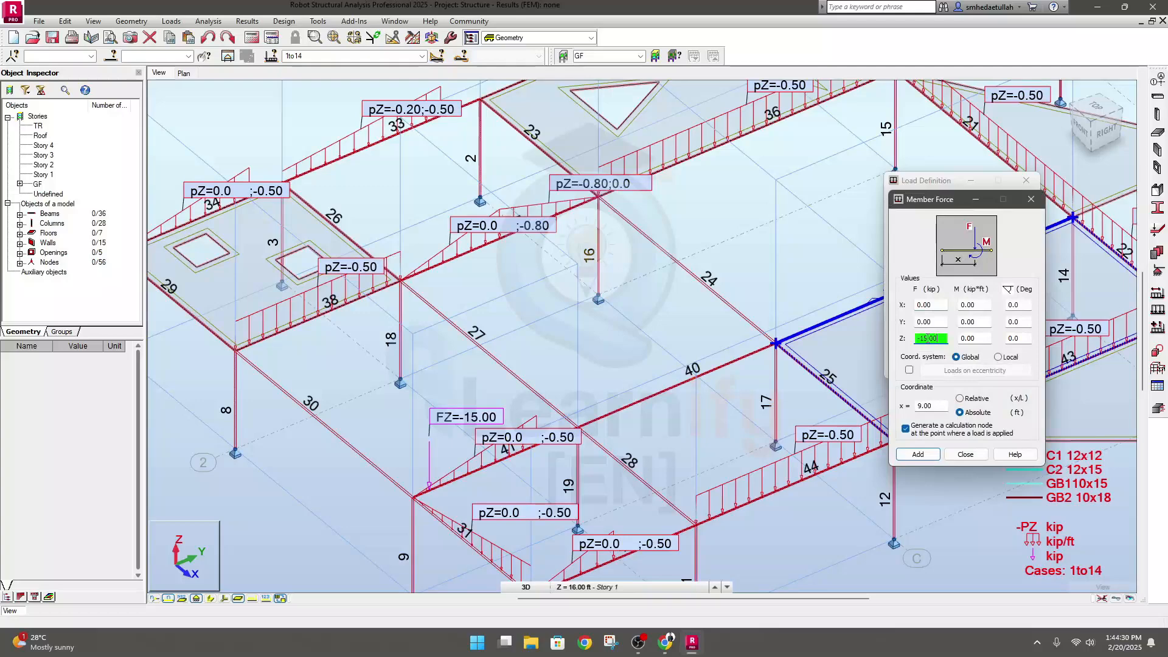
left_click(920, 405)
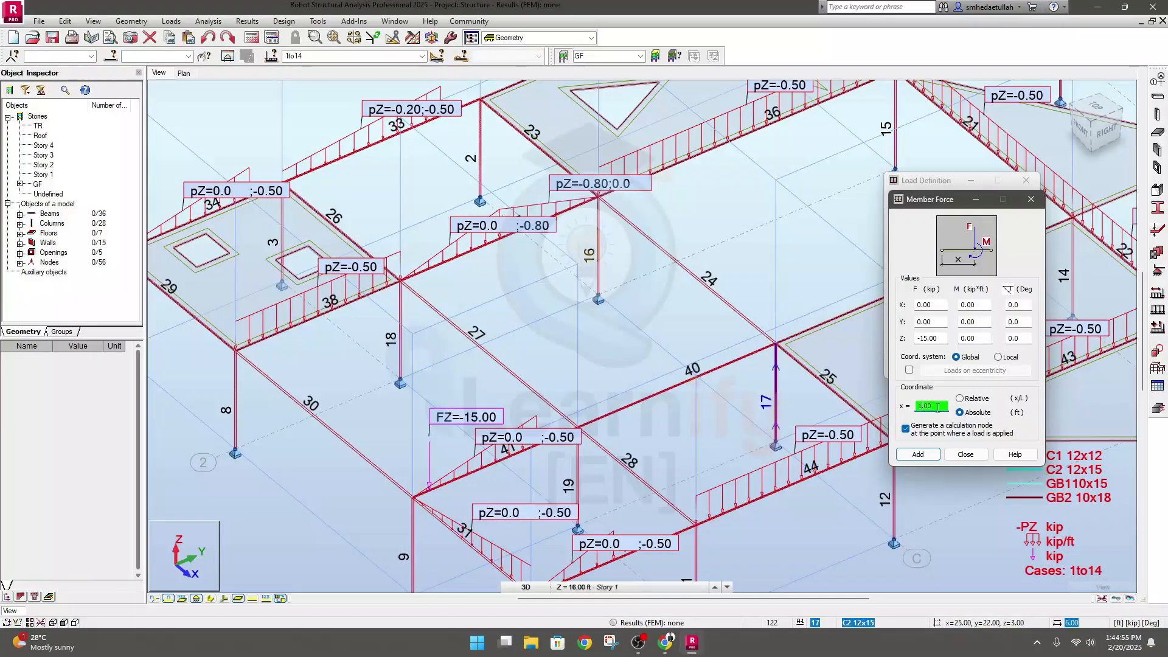
type("5.00")
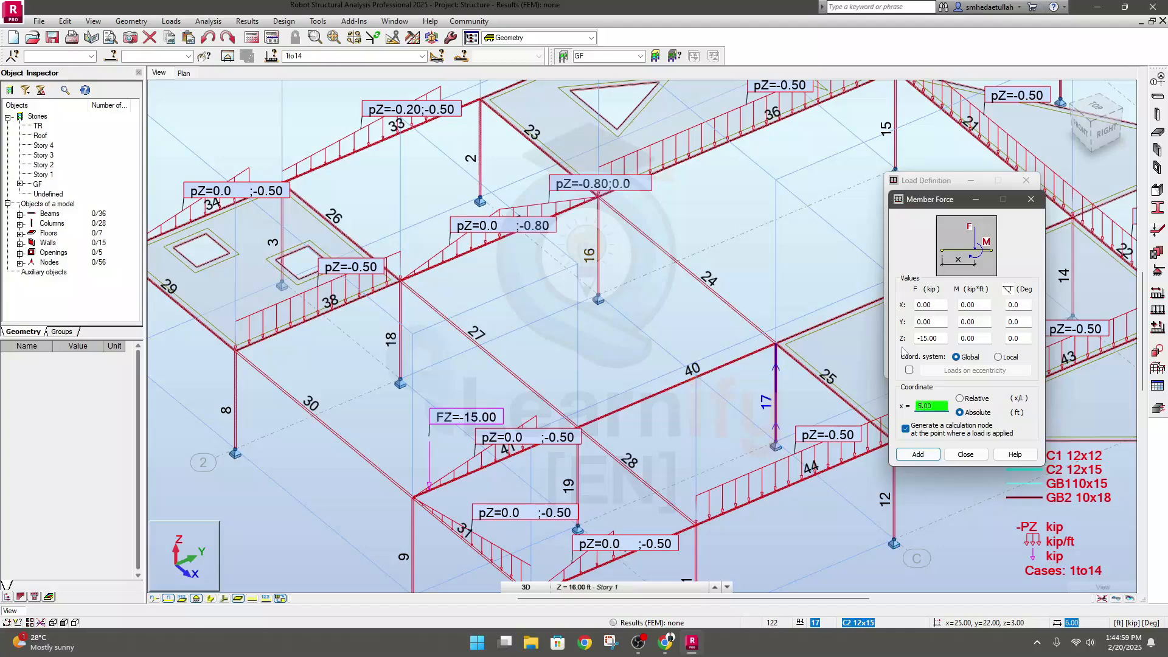
double_click(944, 406)
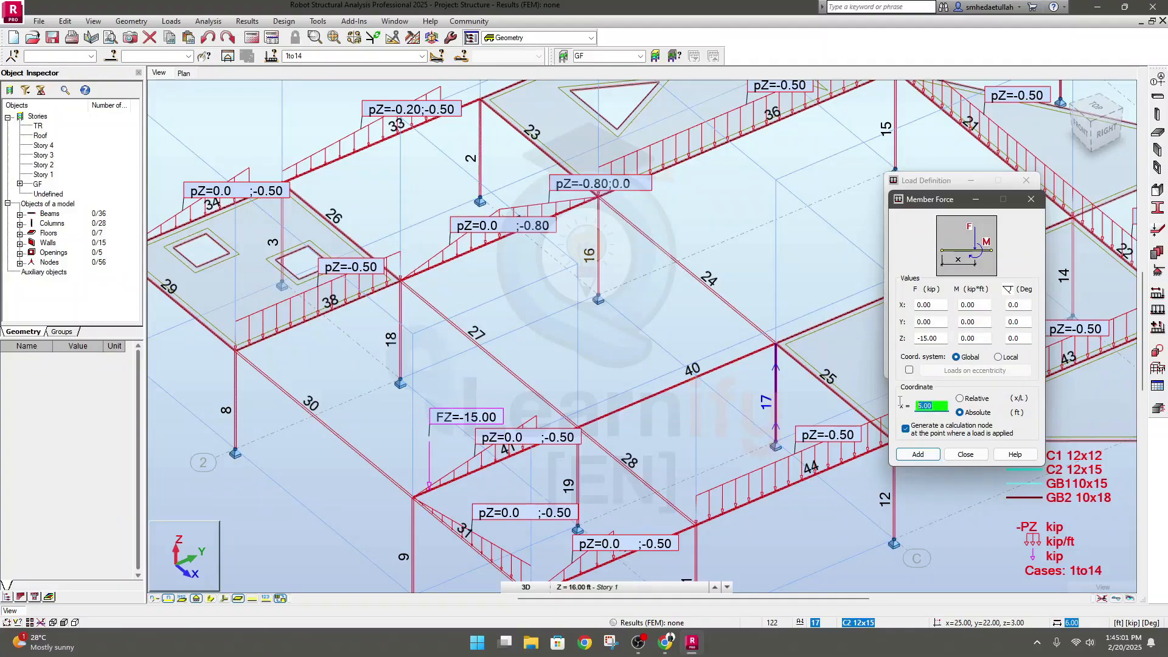
left_click(920, 455)
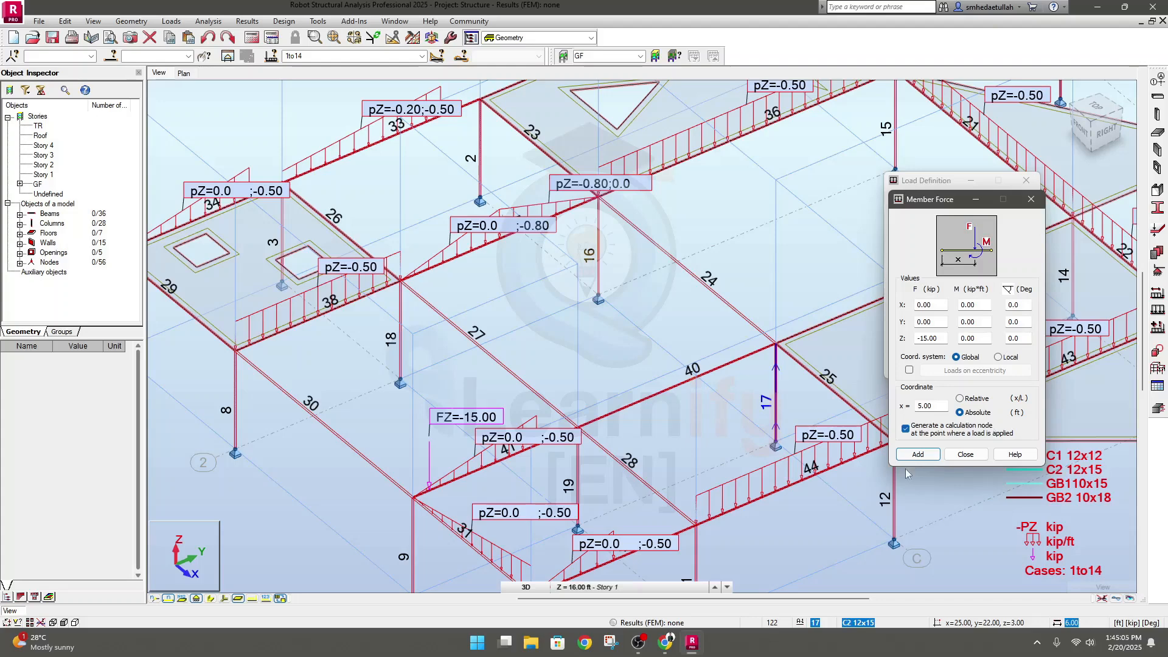
left_click(920, 456)
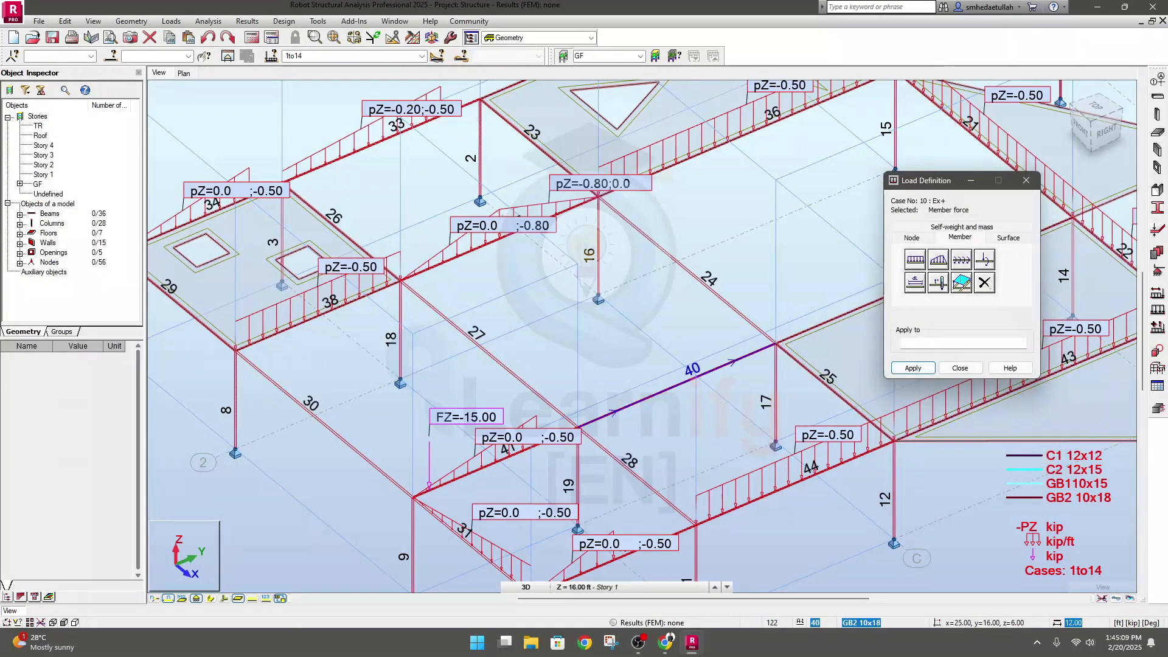
left_click(669, 386)
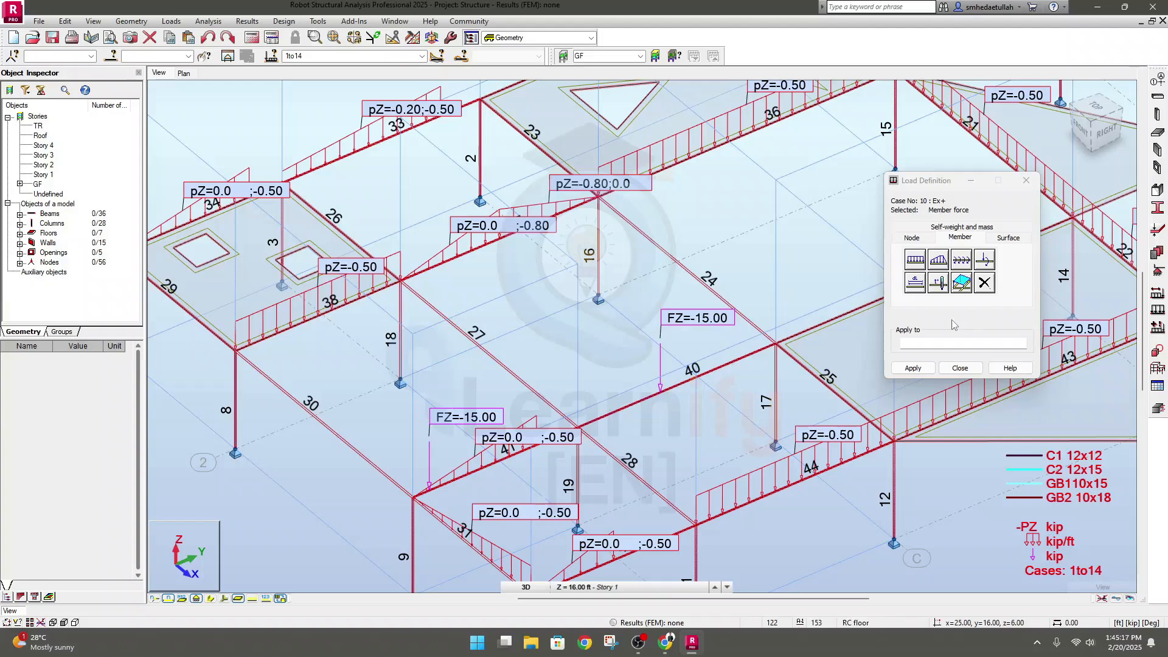
Define a member force of -15 kip in Z with a 25 kip*ft moment about Z and apply it near beam 40's far end
left_click(985, 262)
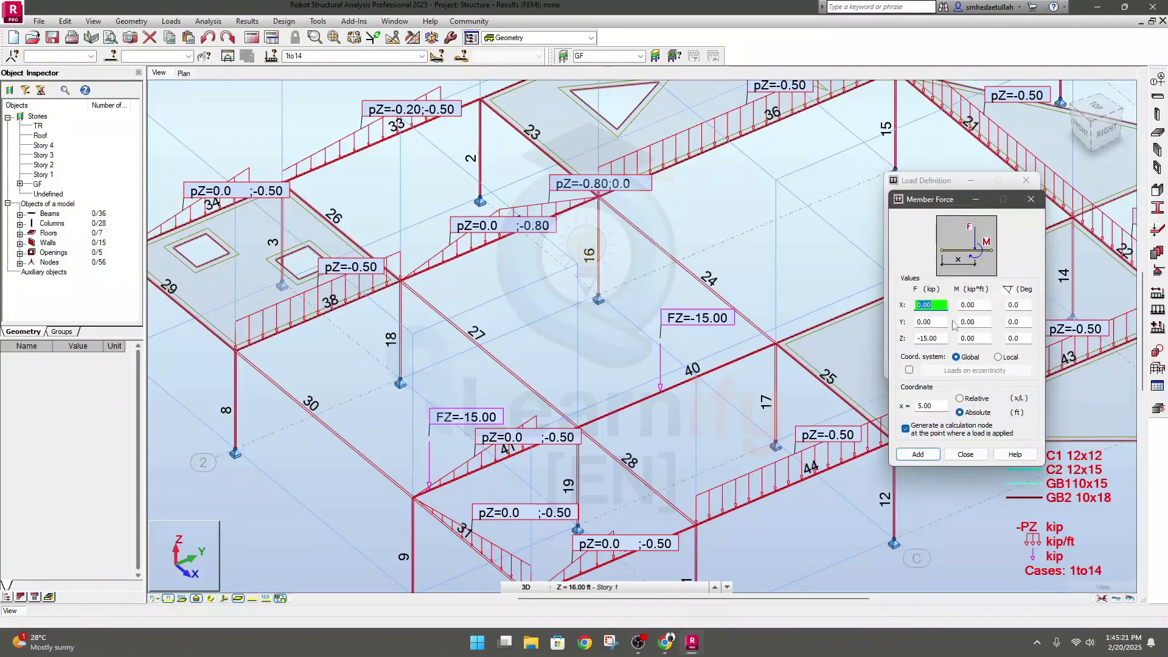
left_click(967, 338)
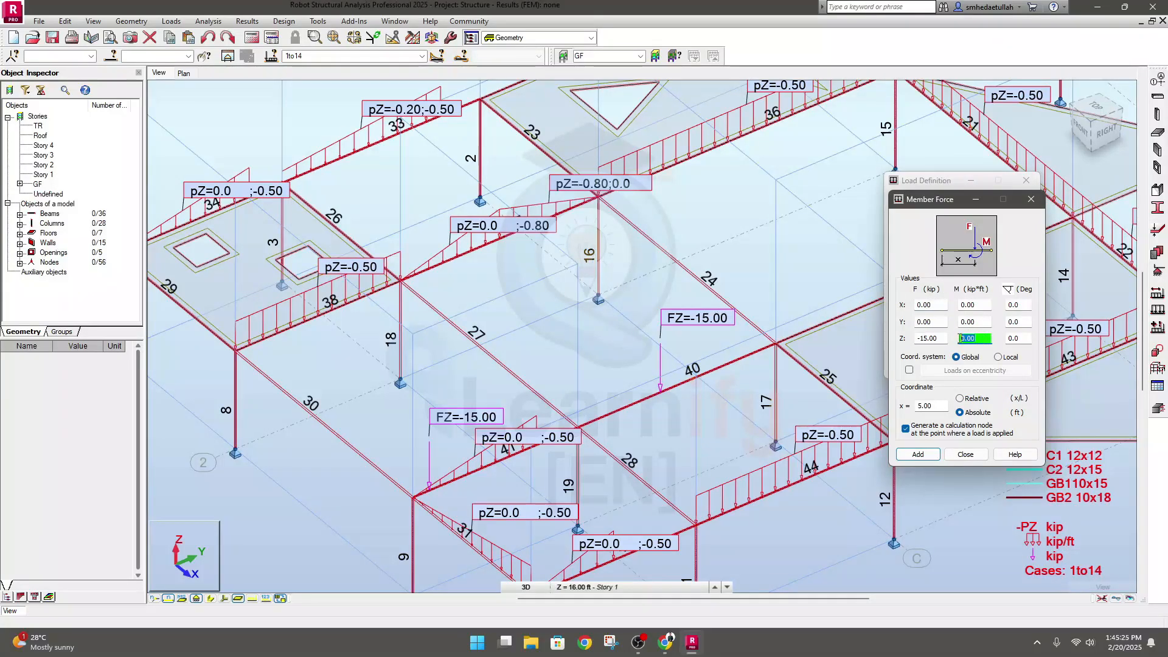
type("15")
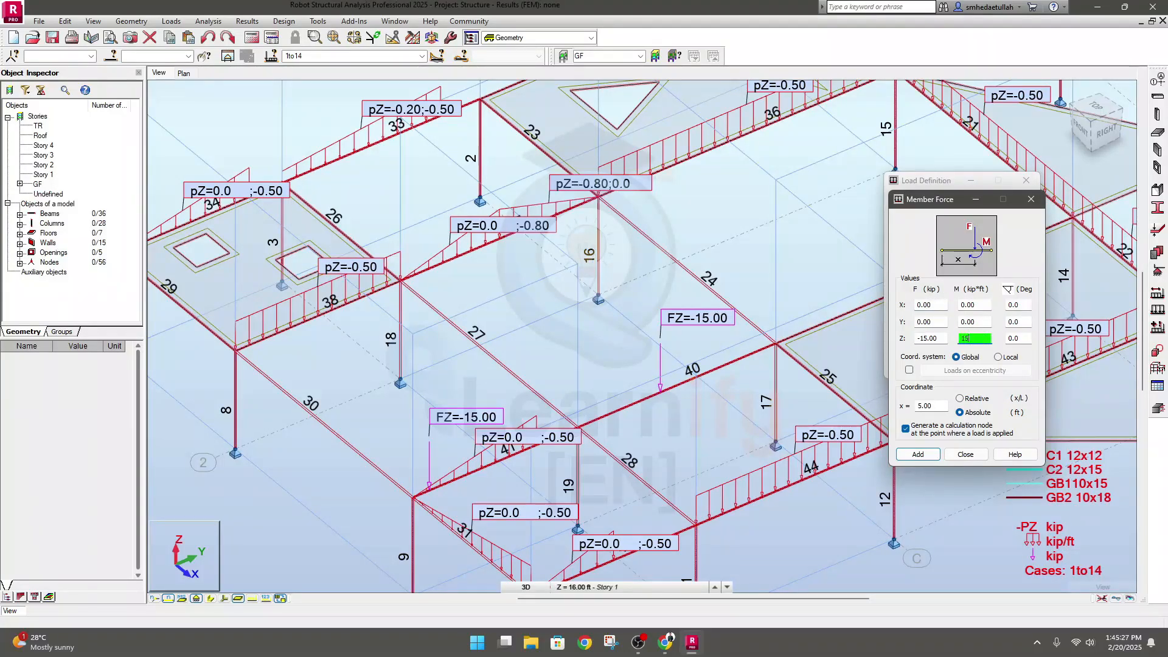
type("25")
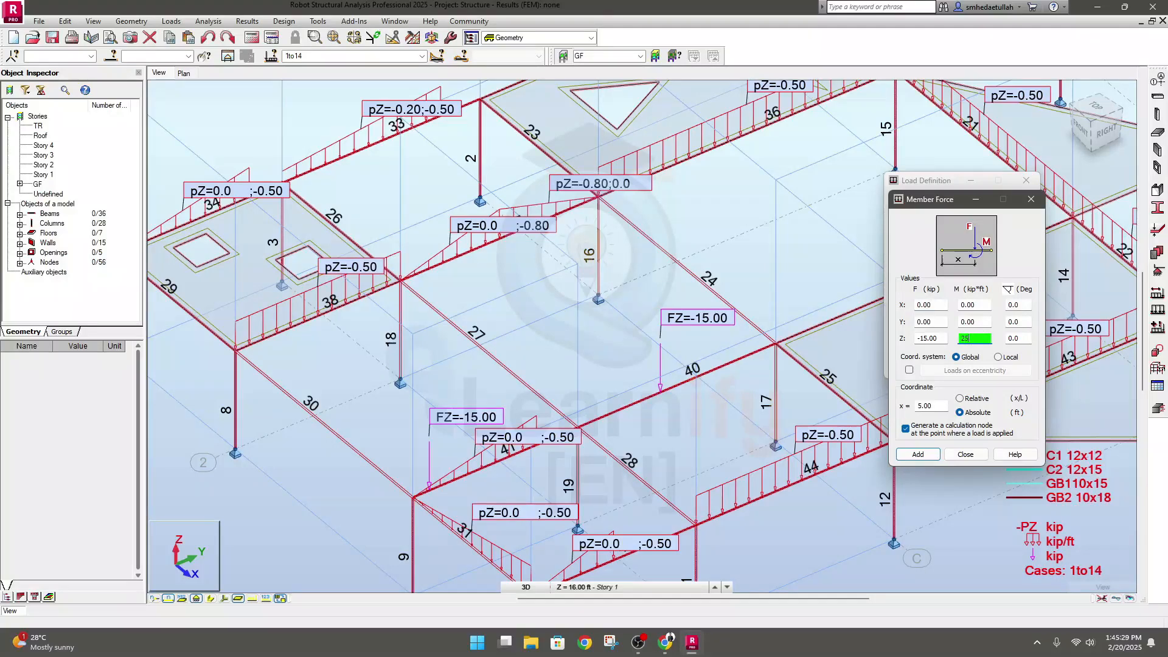
left_click(920, 407)
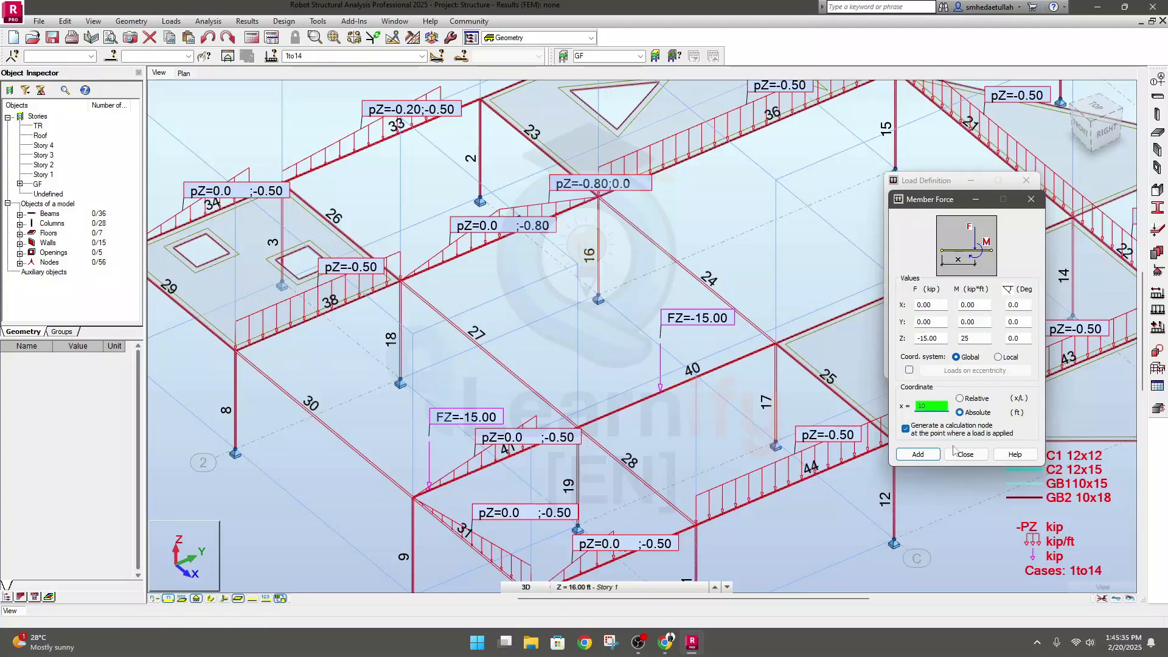
left_click(918, 455)
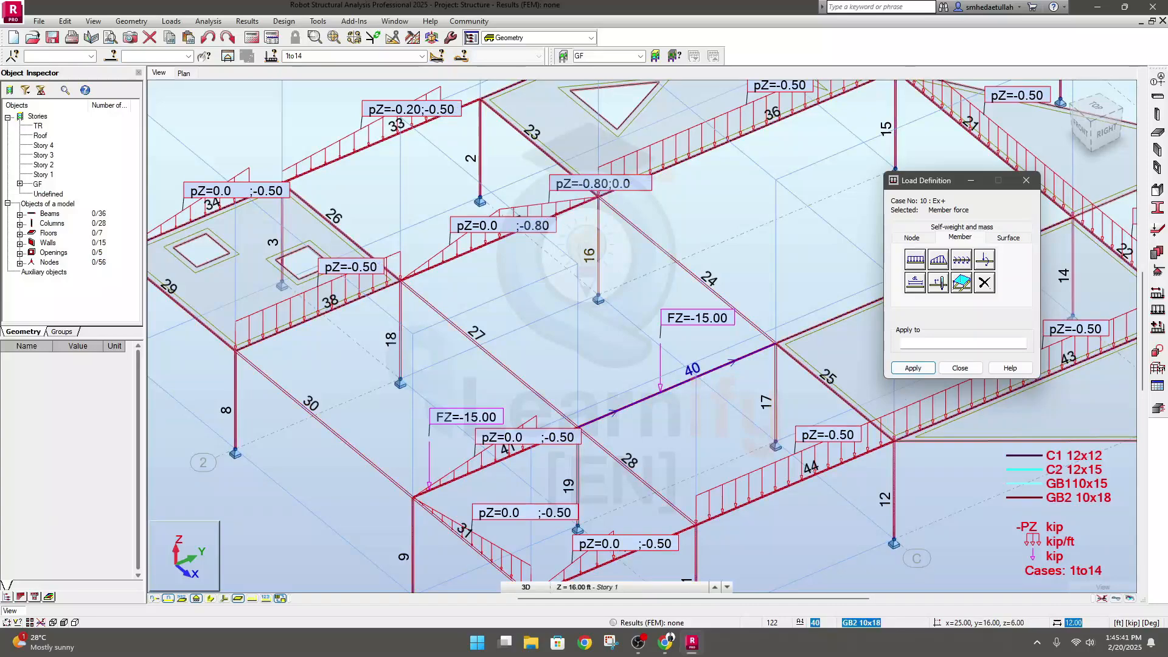
left_click(677, 386)
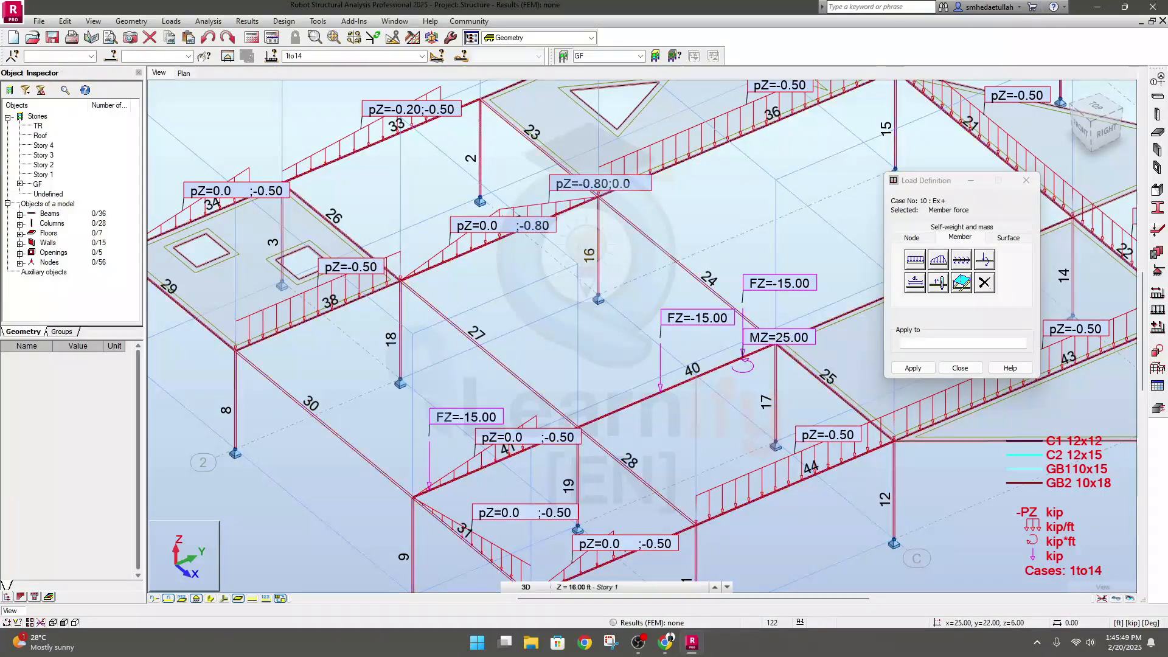
scroll(665, 420, "down", 3)
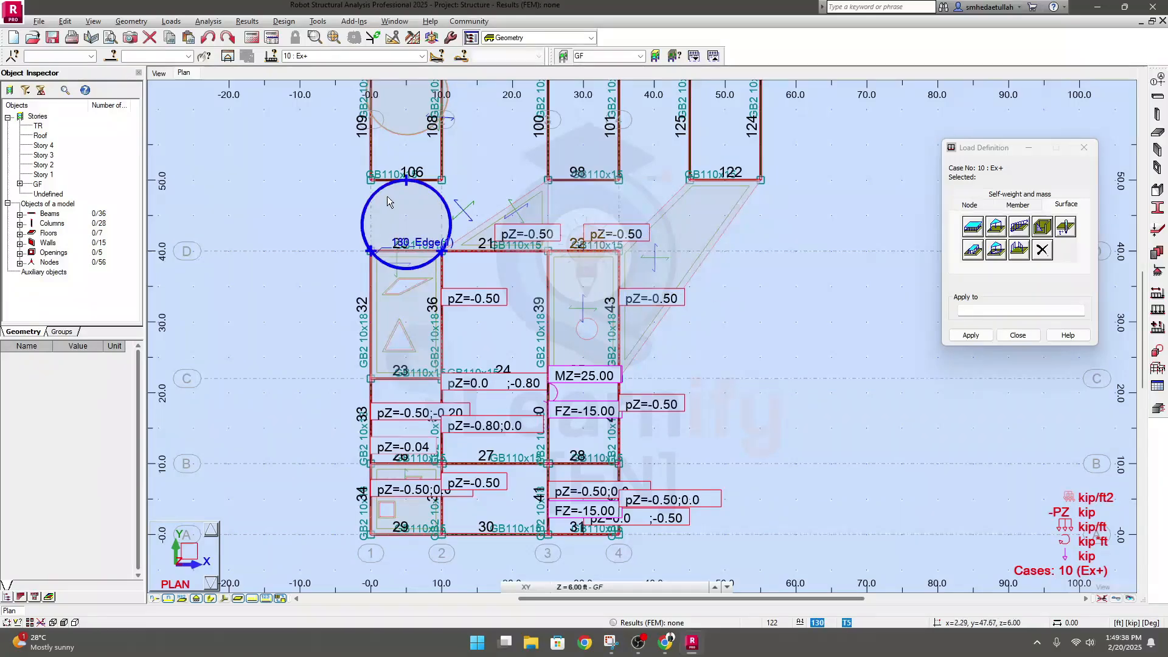
Define a uniform planar surface load of -0.1 kip/ft2 in the global Z direction and add it
left_click(1018, 205)
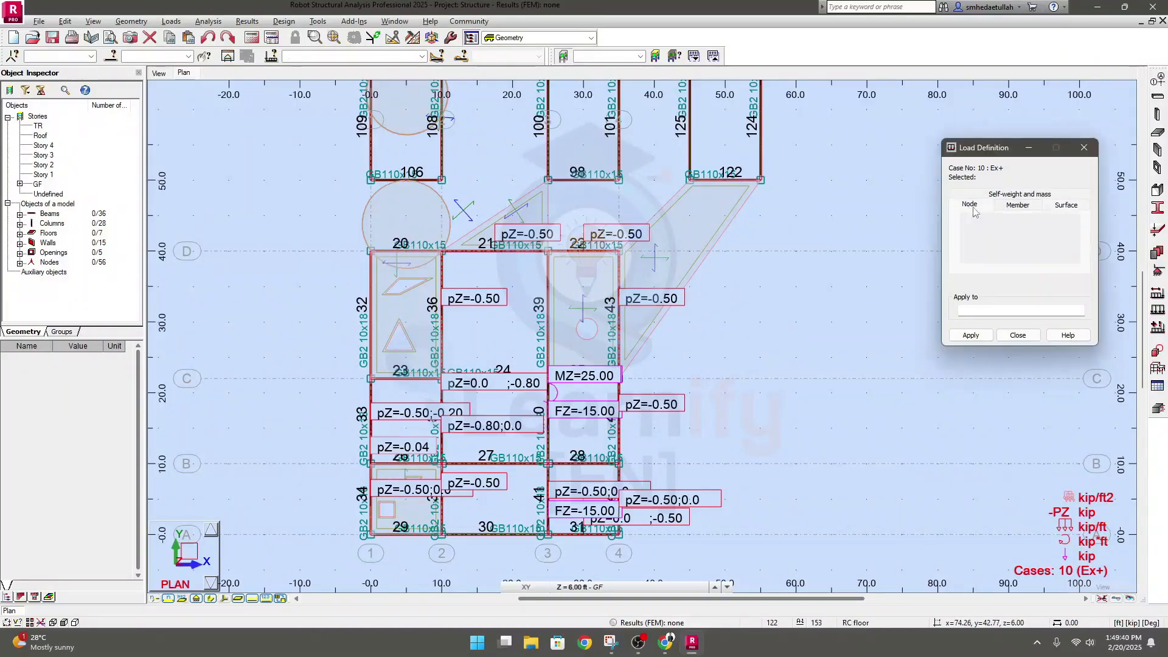
left_click(1066, 194)
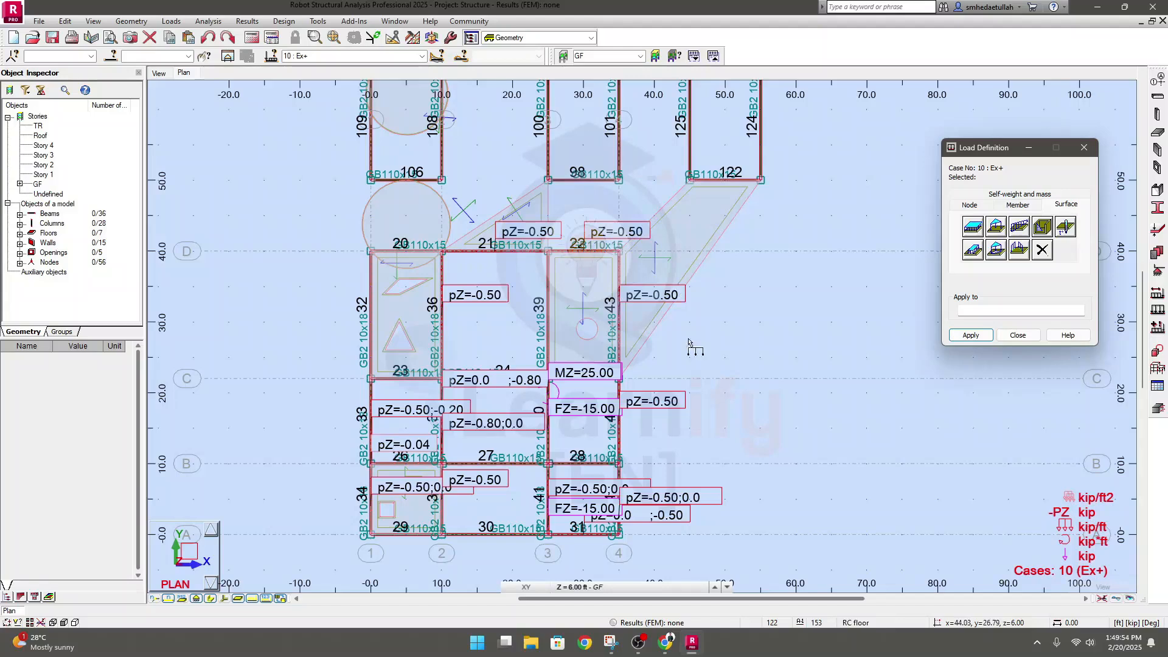
middle_click_drag(671, 340, 657, 351)
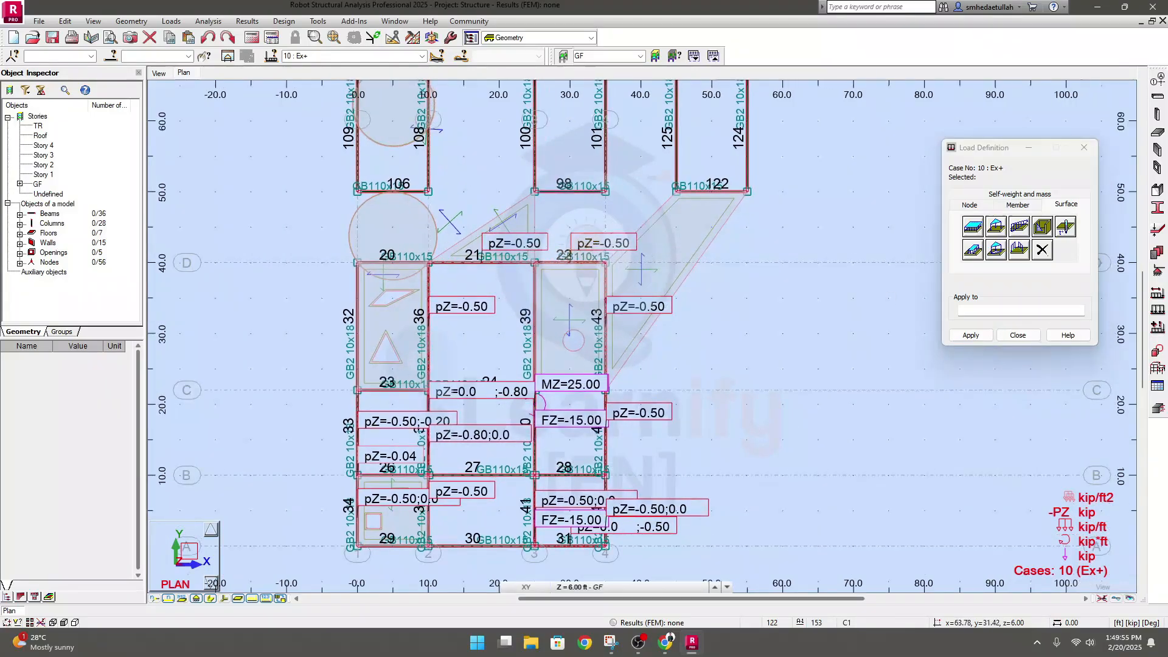
left_click(973, 228)
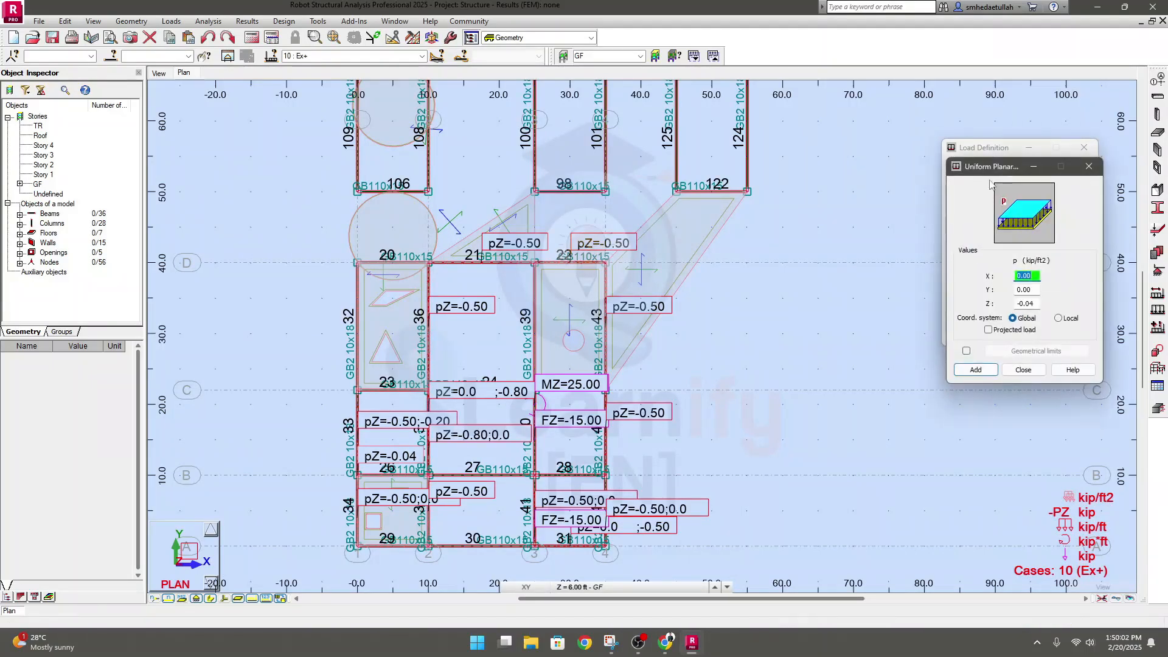
left_click_drag(992, 172, 802, 152)
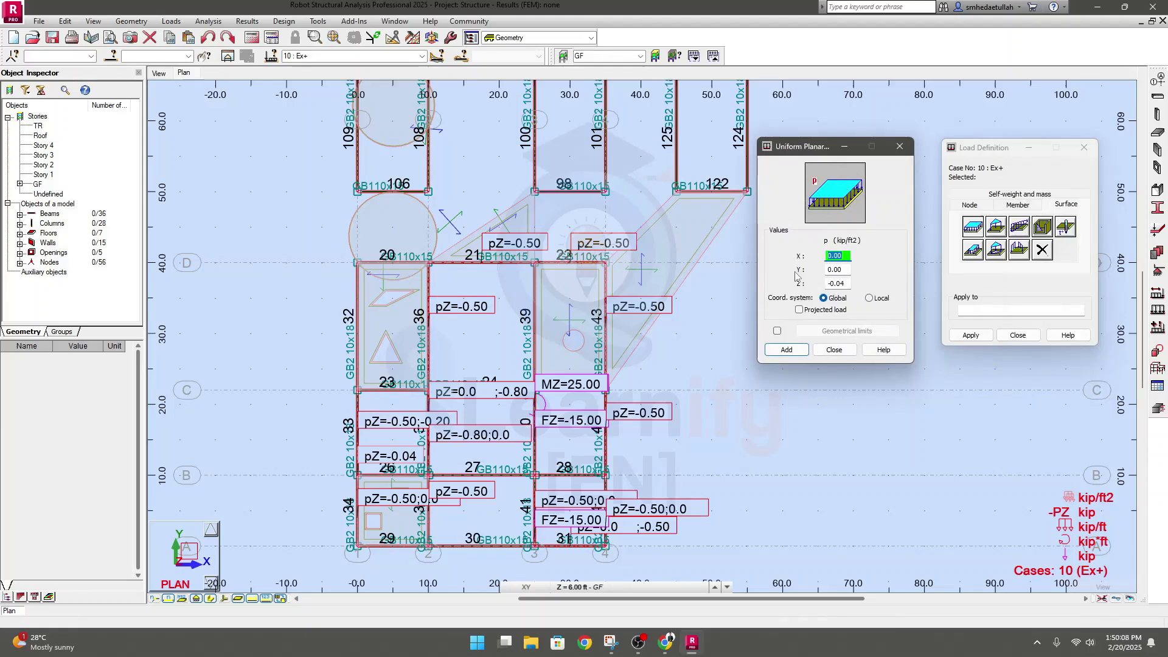
double_click(843, 270)
double_click(843, 284)
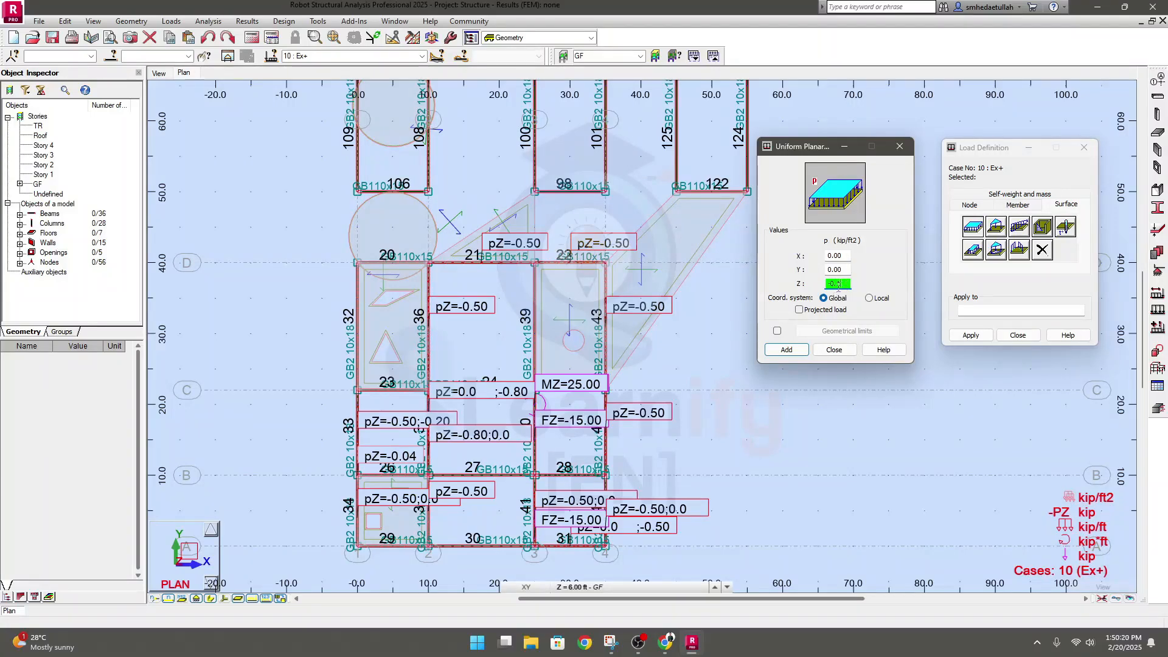
left_click_drag(838, 283, 818, 284)
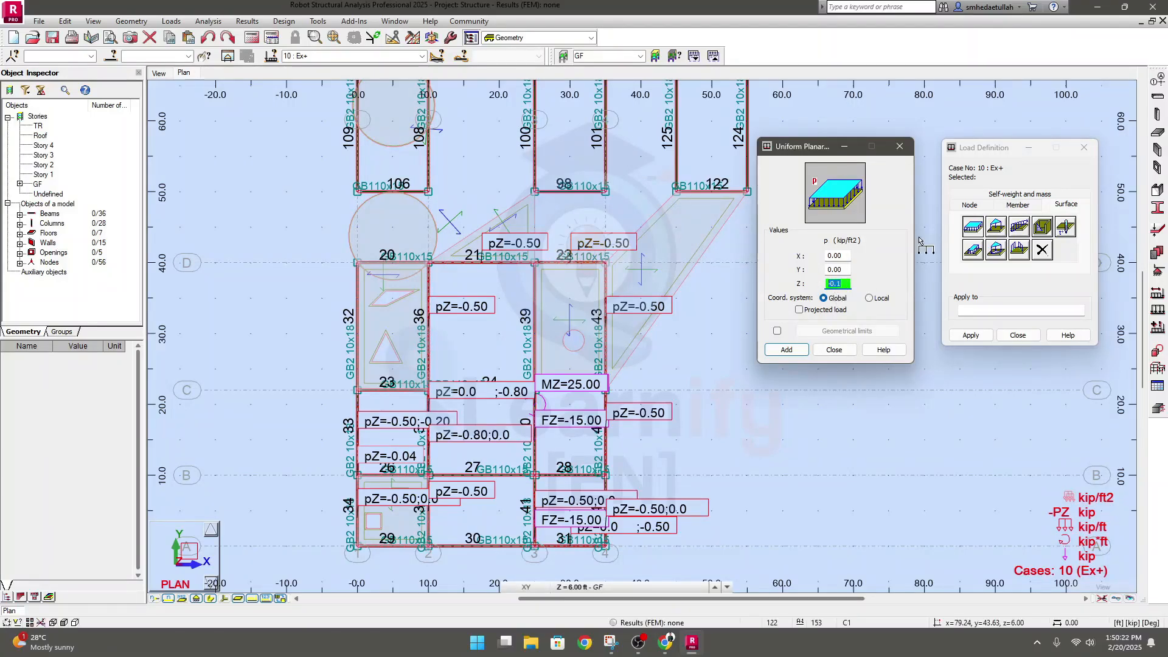
left_click(787, 351)
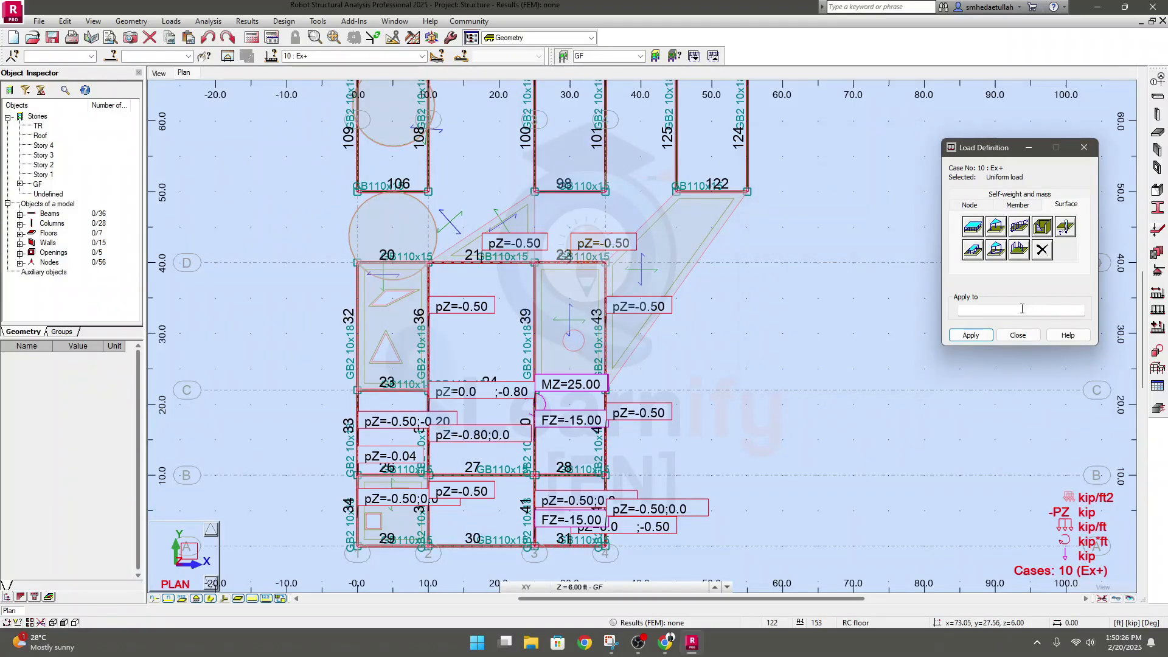
Apply the uniform planar load to the two circular GF slabs and the slab with openings between grids 1-2 and C-D
left_click(979, 336)
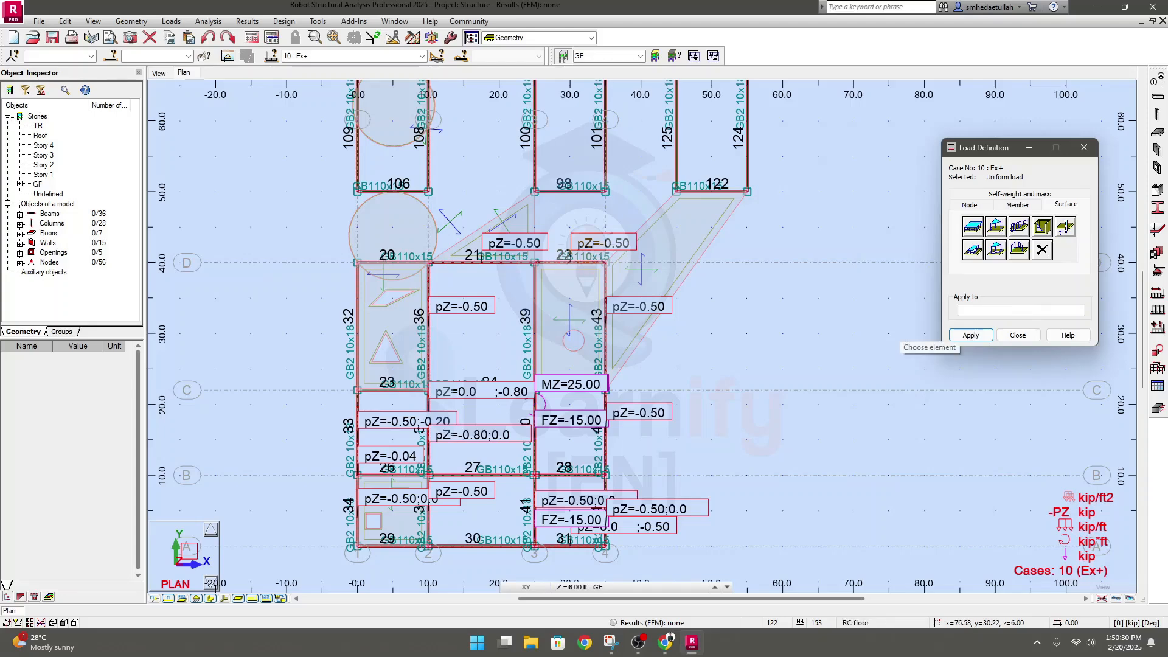
middle_click_drag(796, 347, 795, 465)
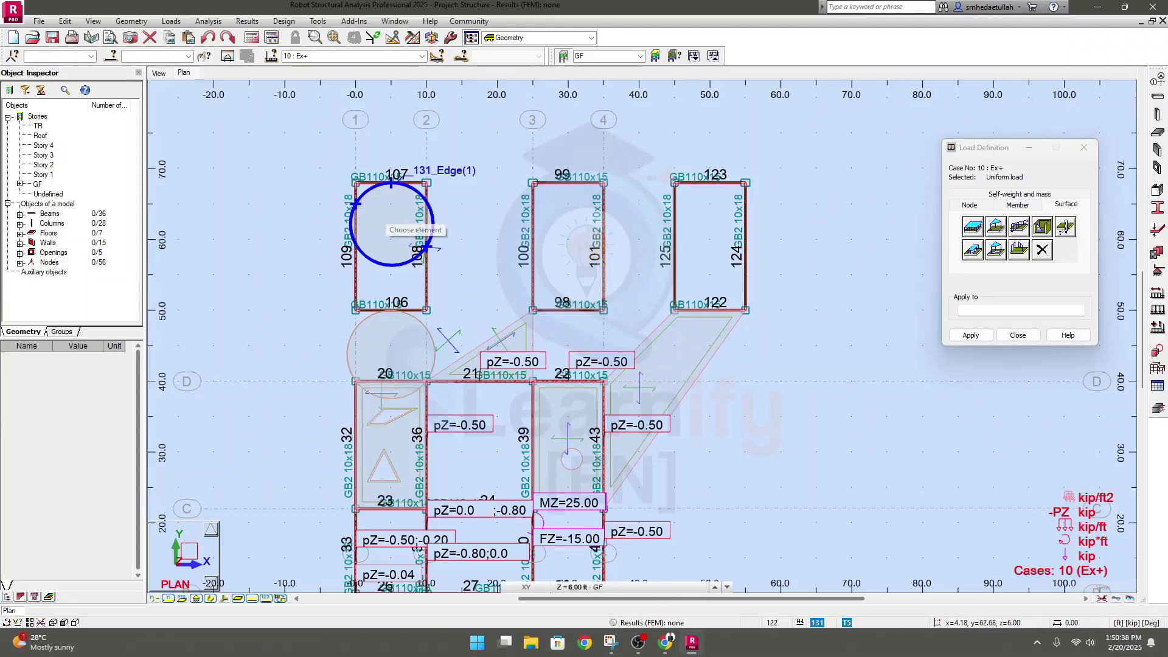
left_click(385, 217)
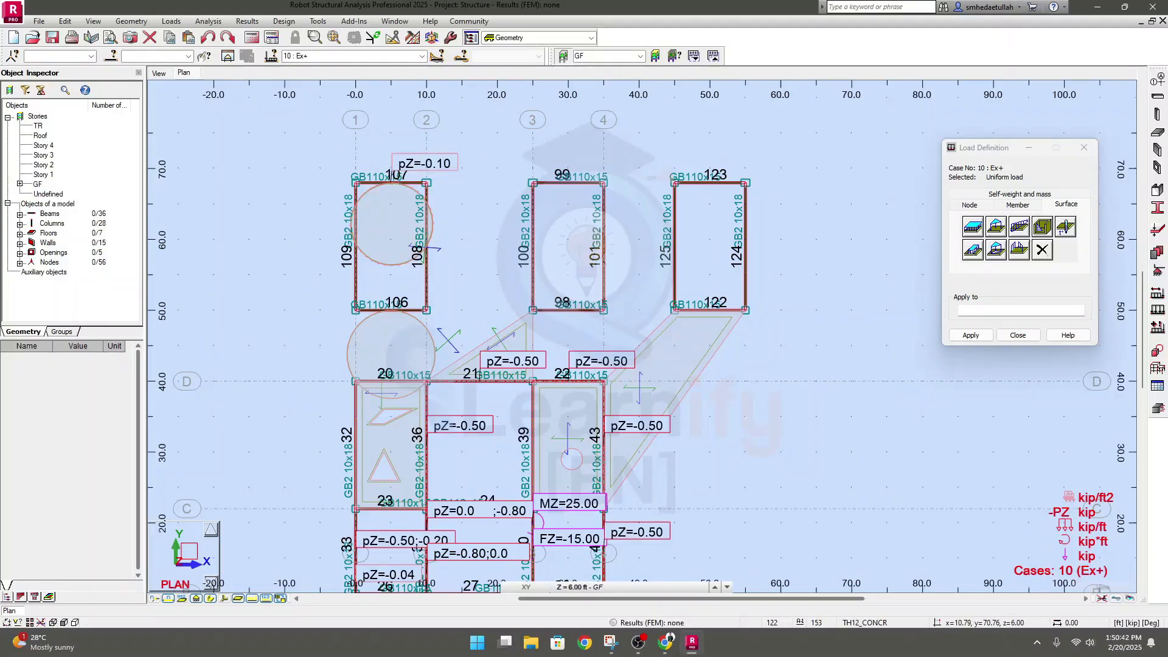
left_click(378, 348)
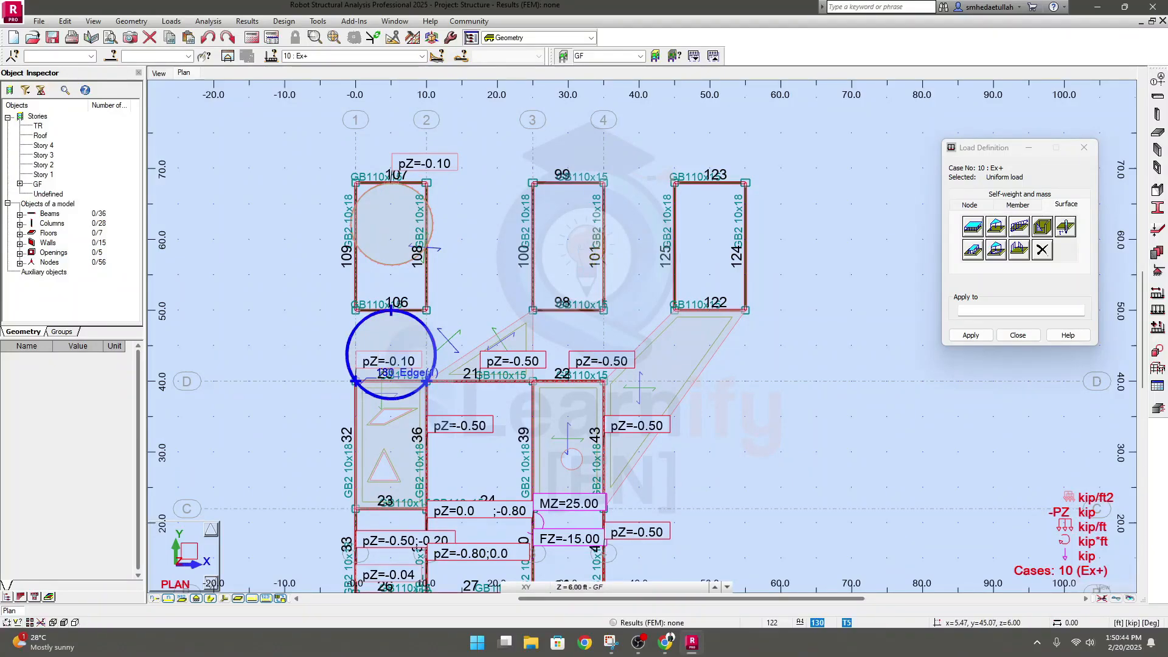
middle_click_drag(393, 345, 399, 265)
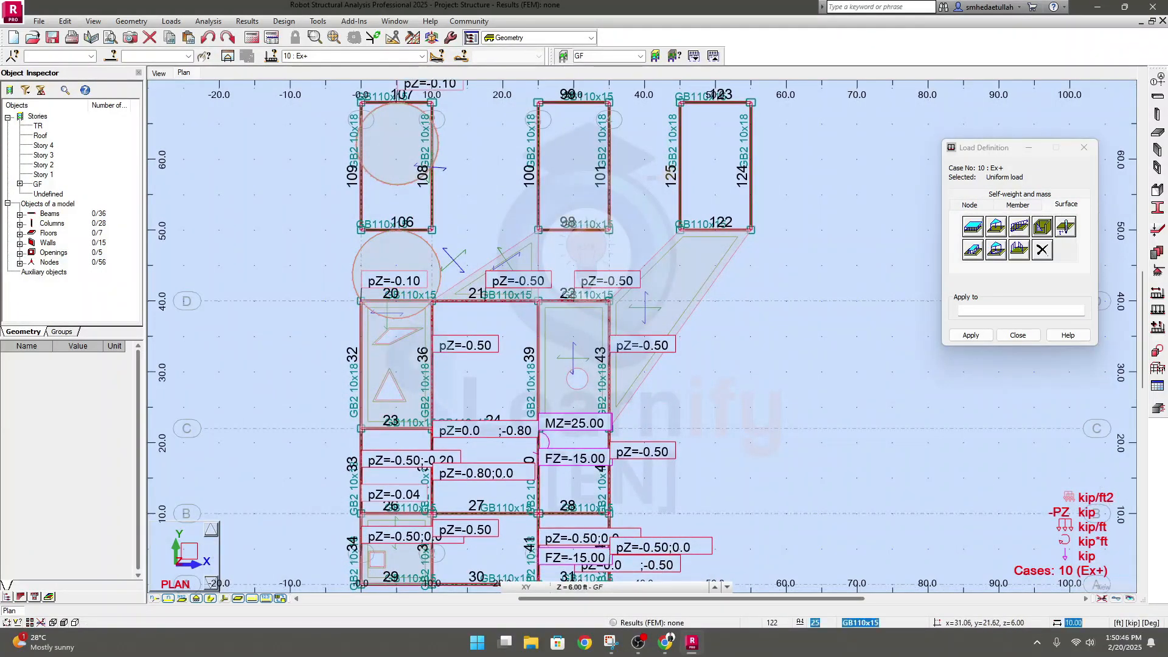
left_click(405, 362)
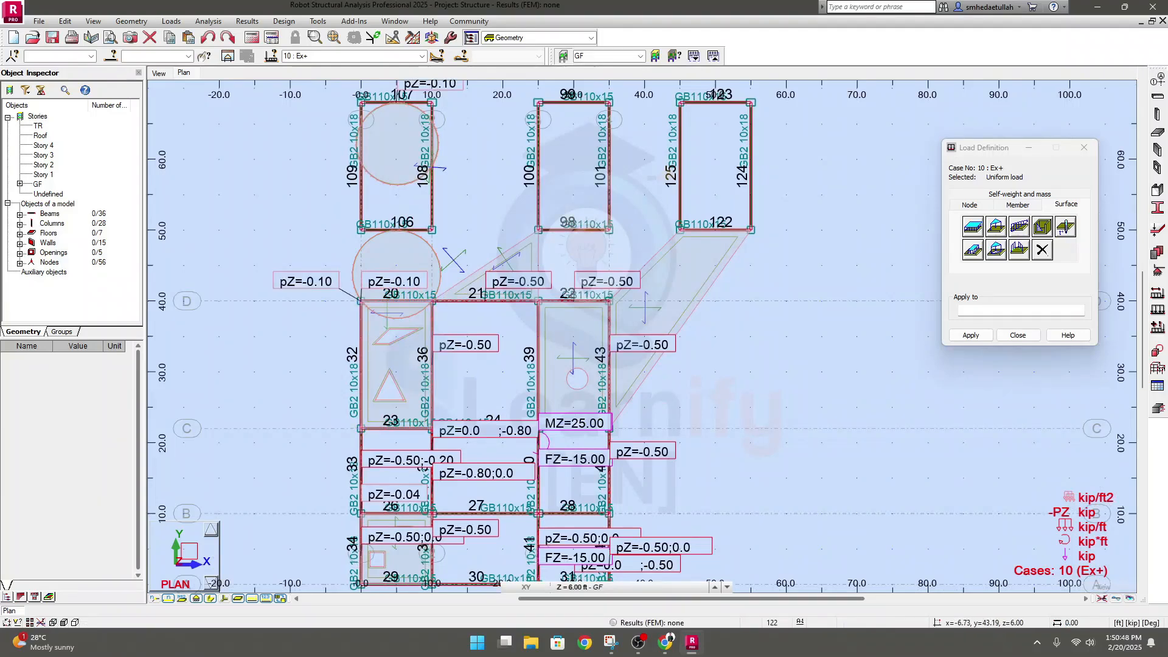
Apply the uniform planar load to the slanted slab, the slab between grids 3-4 and C-D, and the slab between grids 1-2 and A-B
left_click(675, 341)
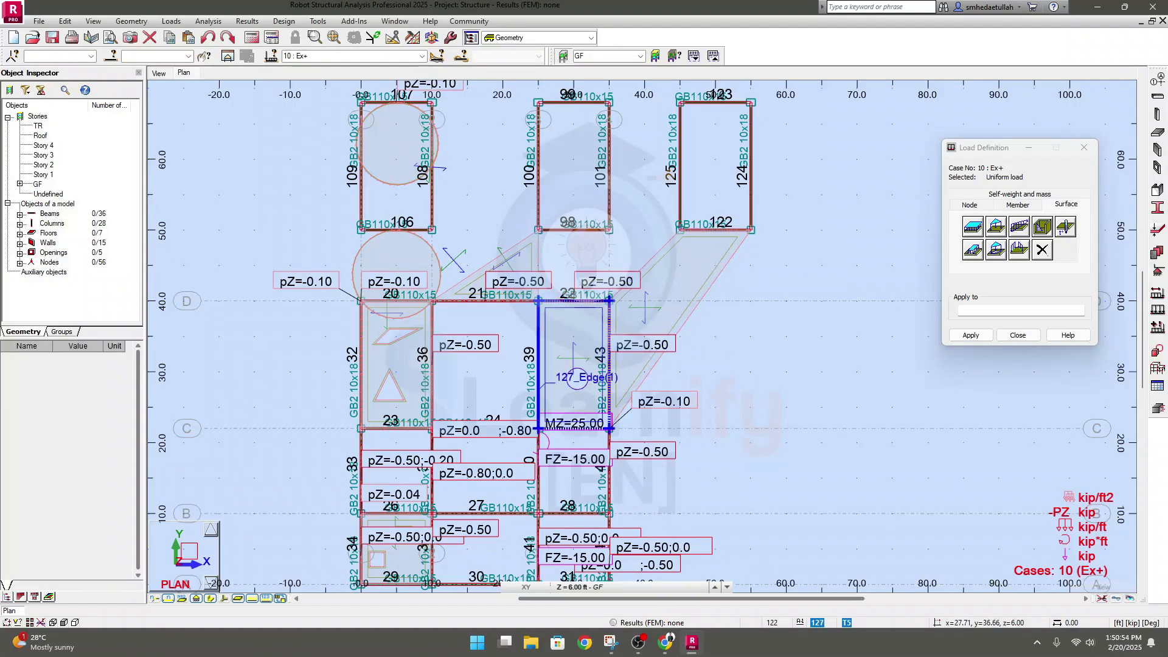
left_click(567, 328)
scroll(808, 414, "down", 2)
middle_click_drag(807, 419, 750, 330)
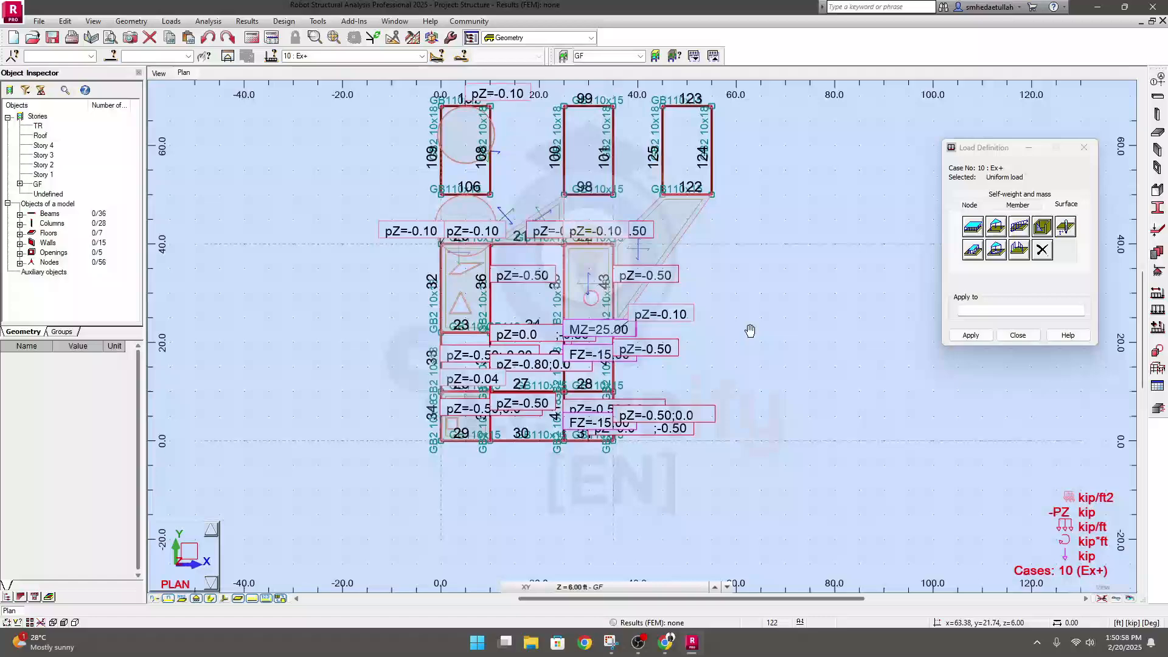
scroll(471, 454, "up", 5)
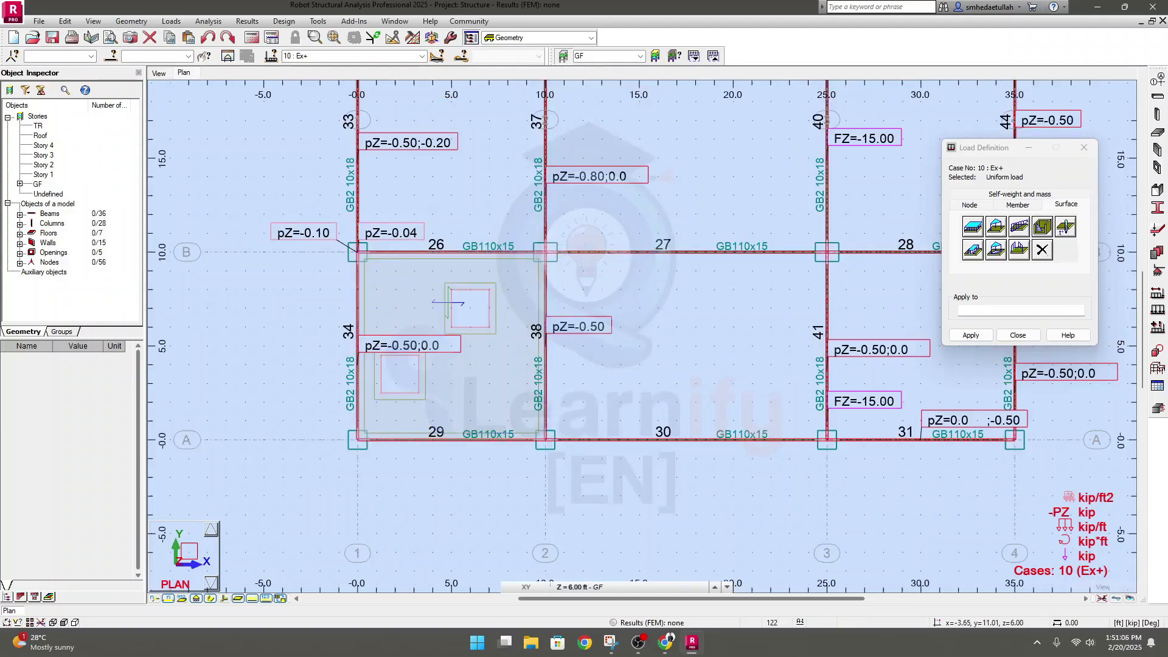
scroll(478, 548, "down", 5)
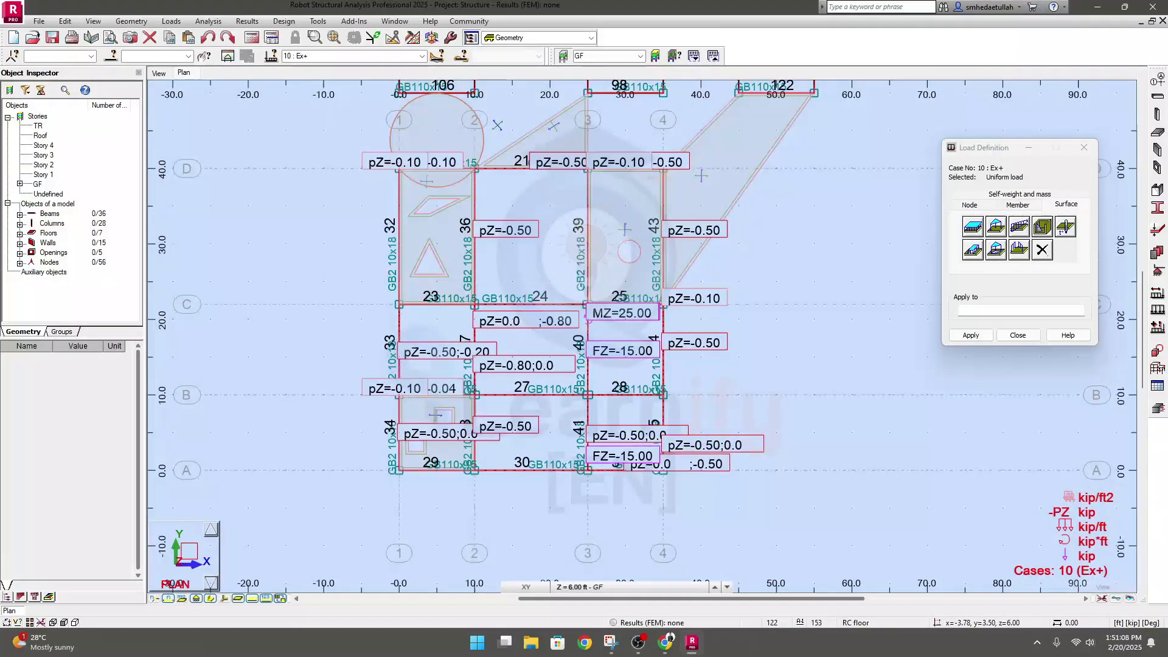
Inspect the applied surface loads on the GF slabs in the 3D view
left_click(158, 73)
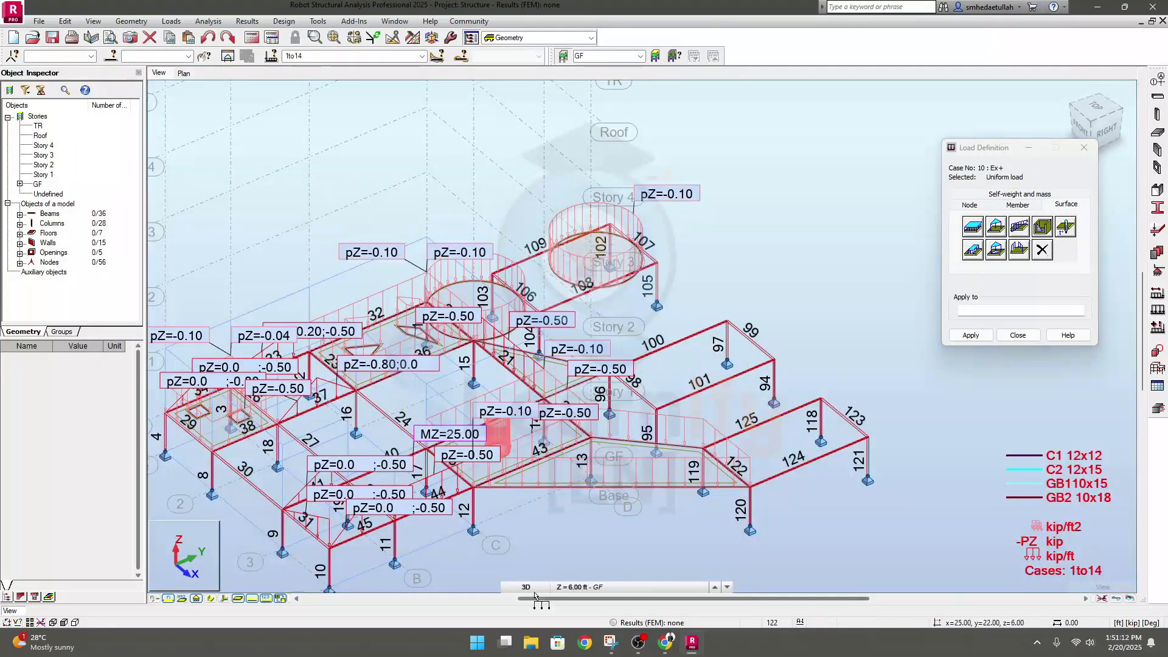
scroll(538, 523, "up", 5)
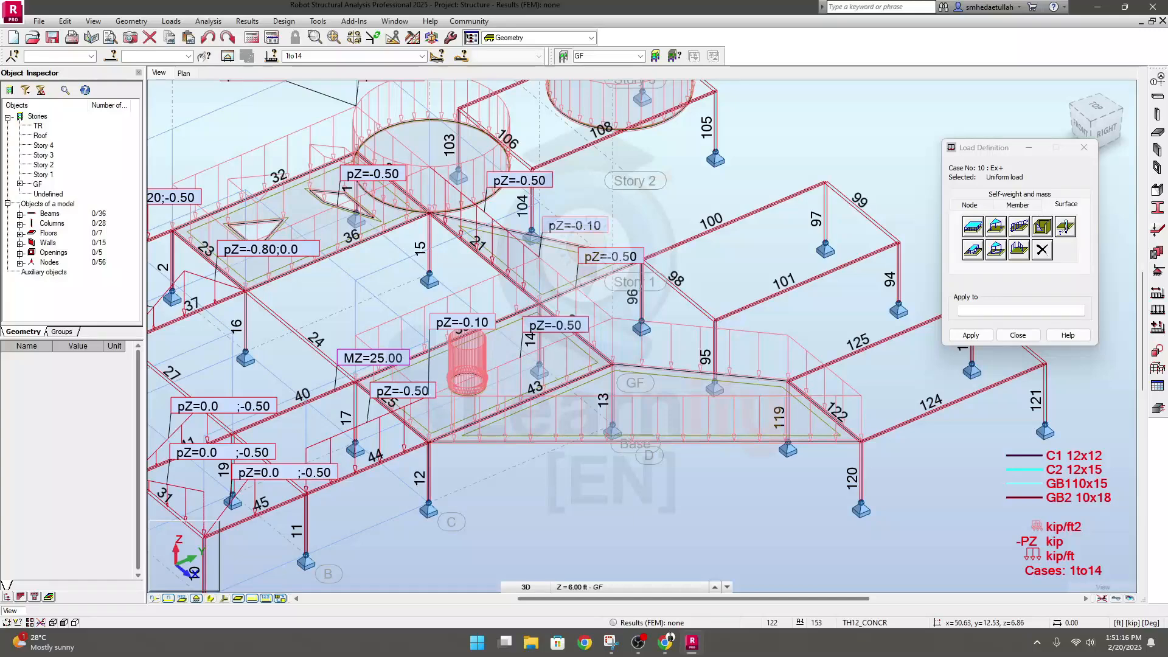
scroll(709, 359, "down", 3)
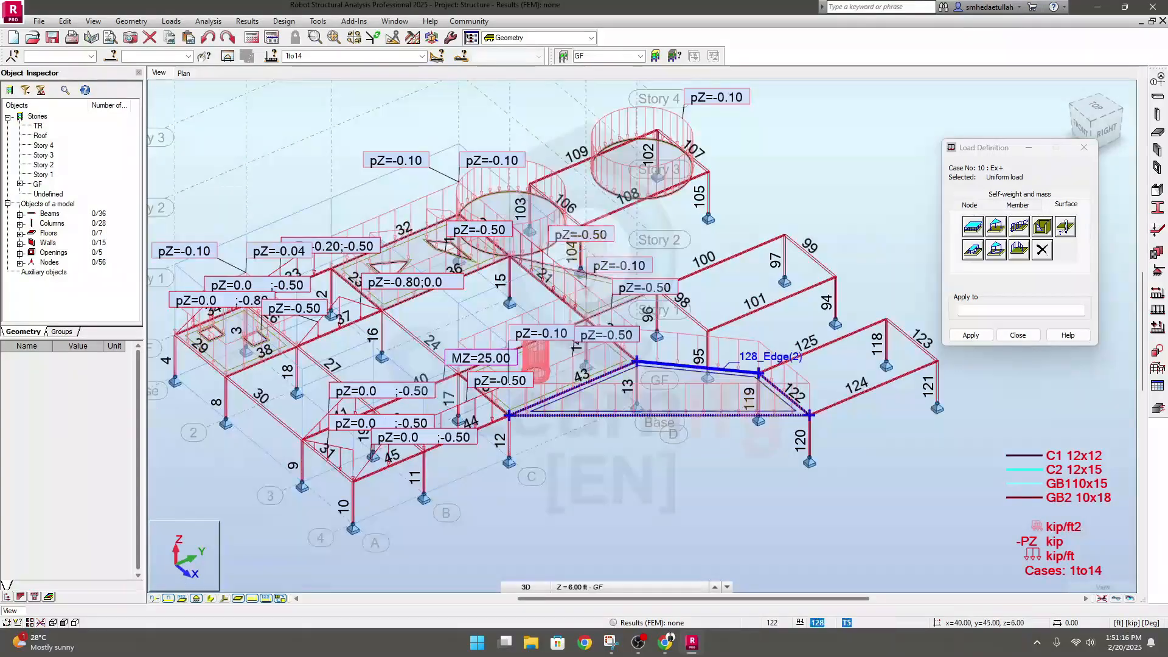
Hide the concentrated and linear load symbols in the display settings and inspect the planar loads on the slabs
left_click(93, 21)
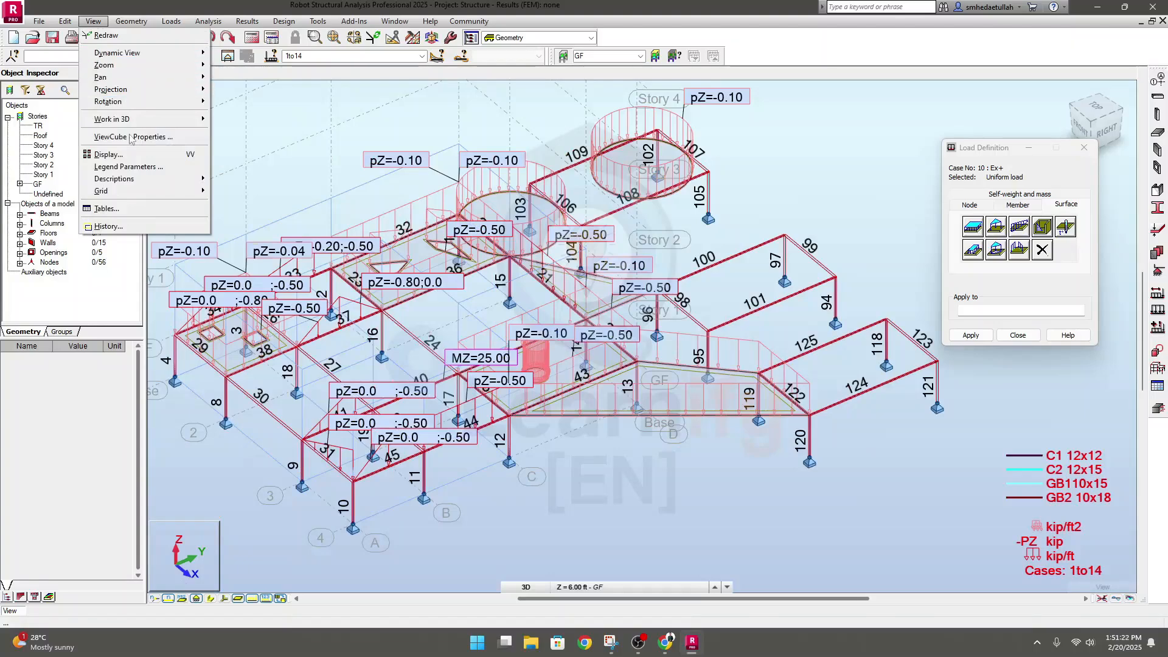
left_click(129, 157)
left_click(150, 300)
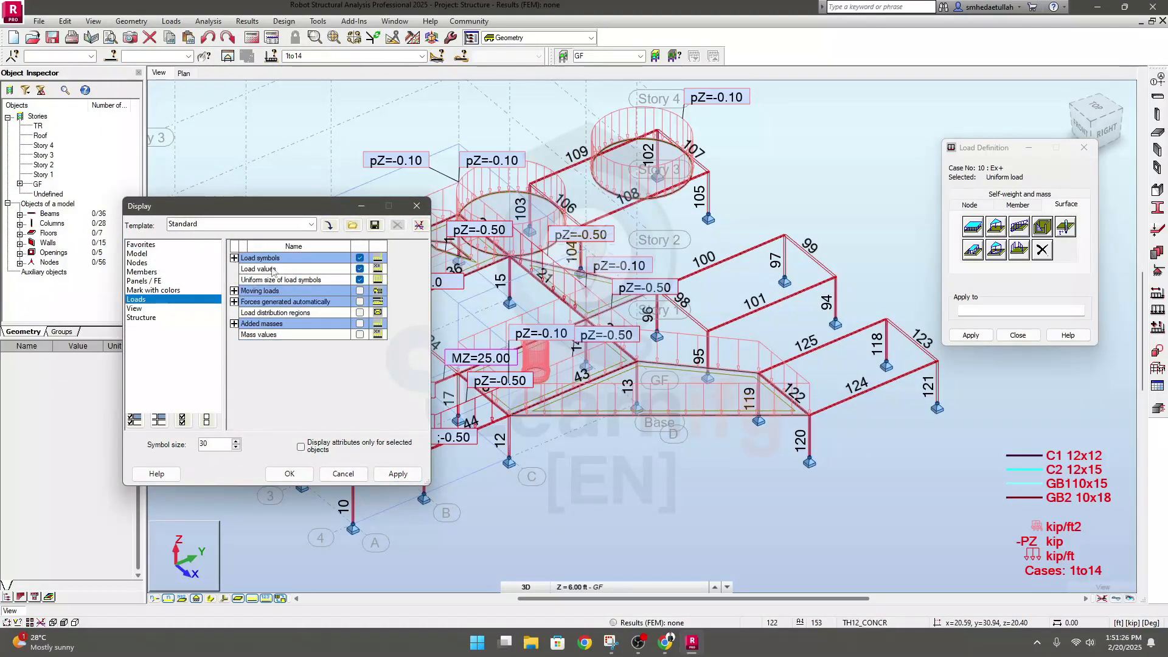
left_click(234, 258)
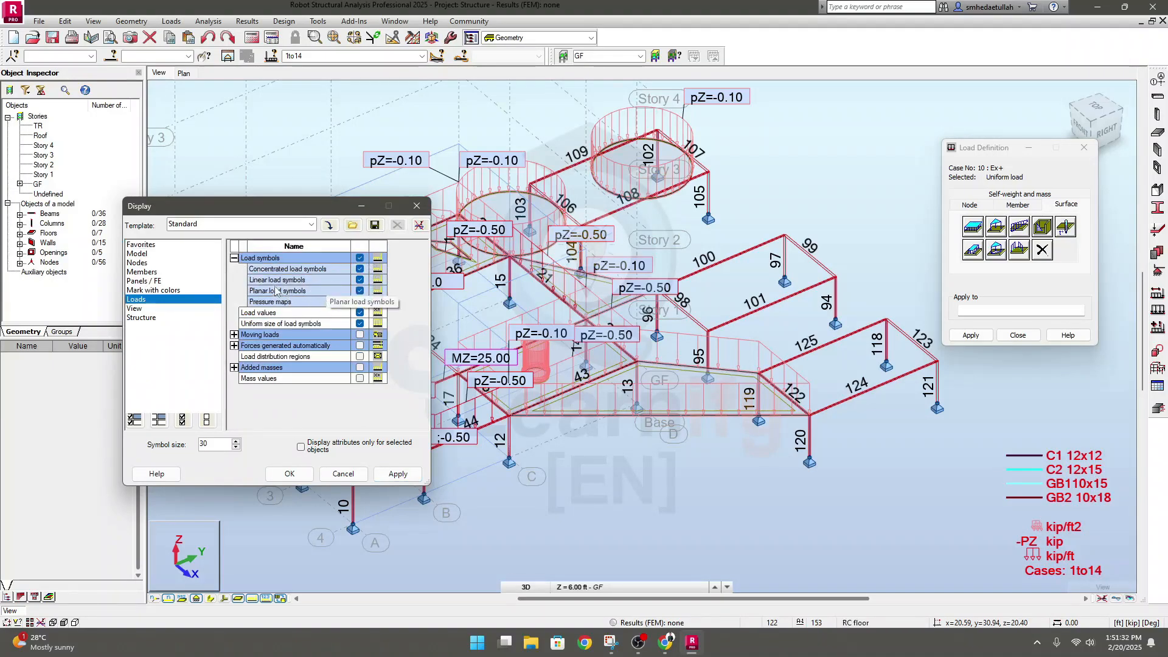
left_click(359, 280)
left_click(359, 269)
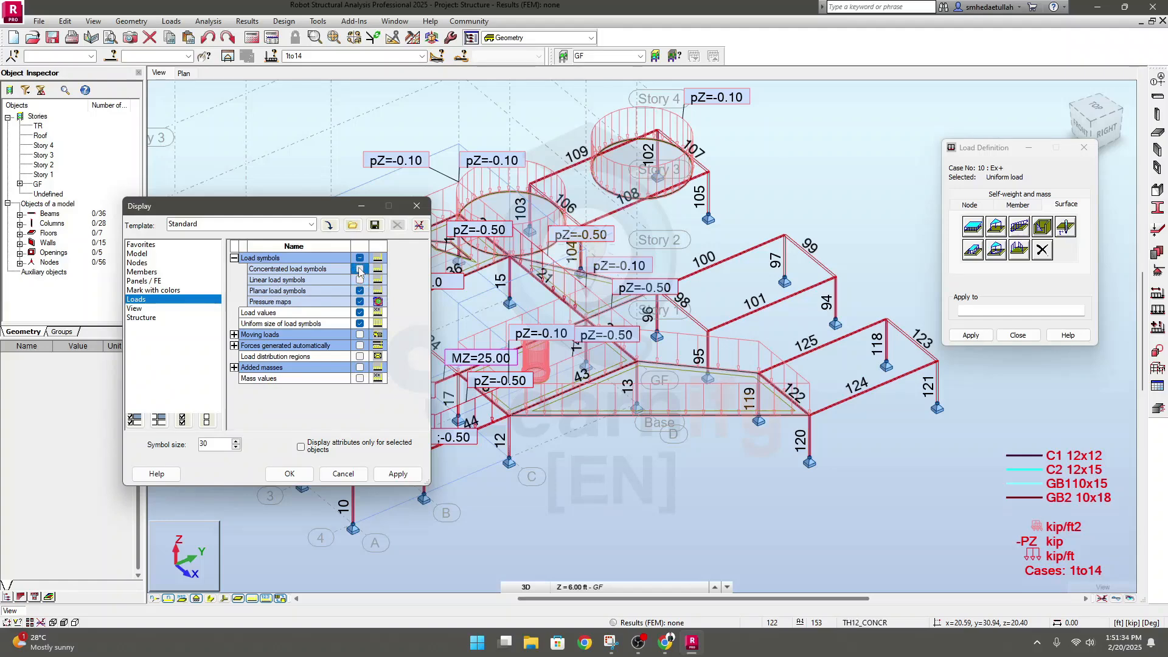
left_click(391, 474)
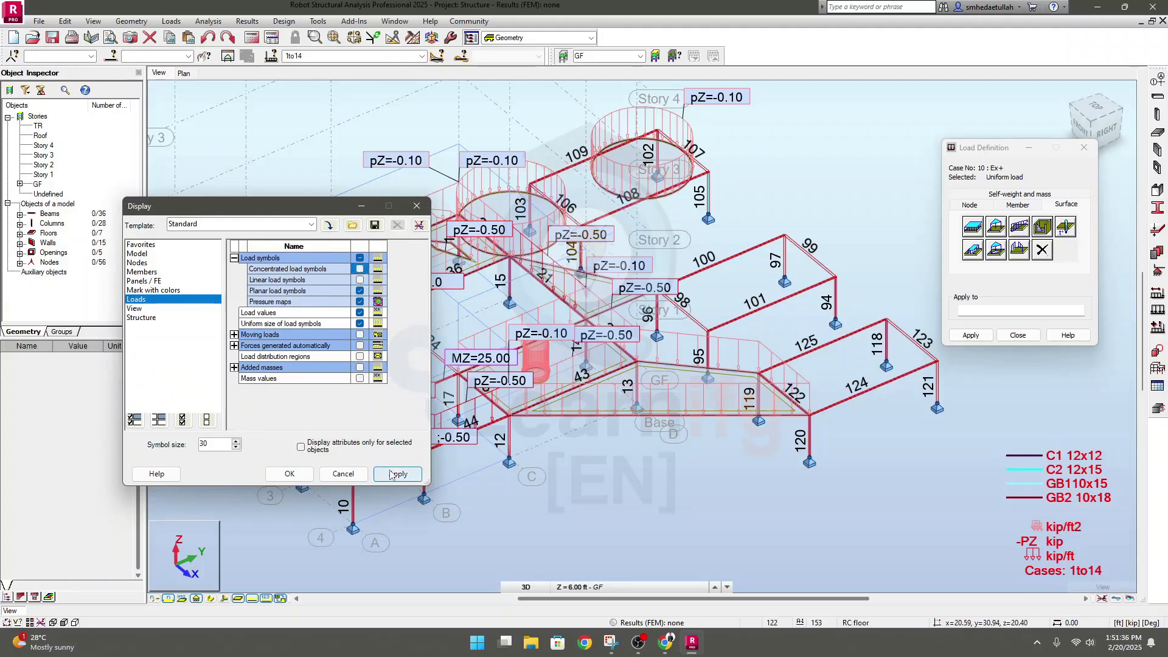
left_click(392, 474)
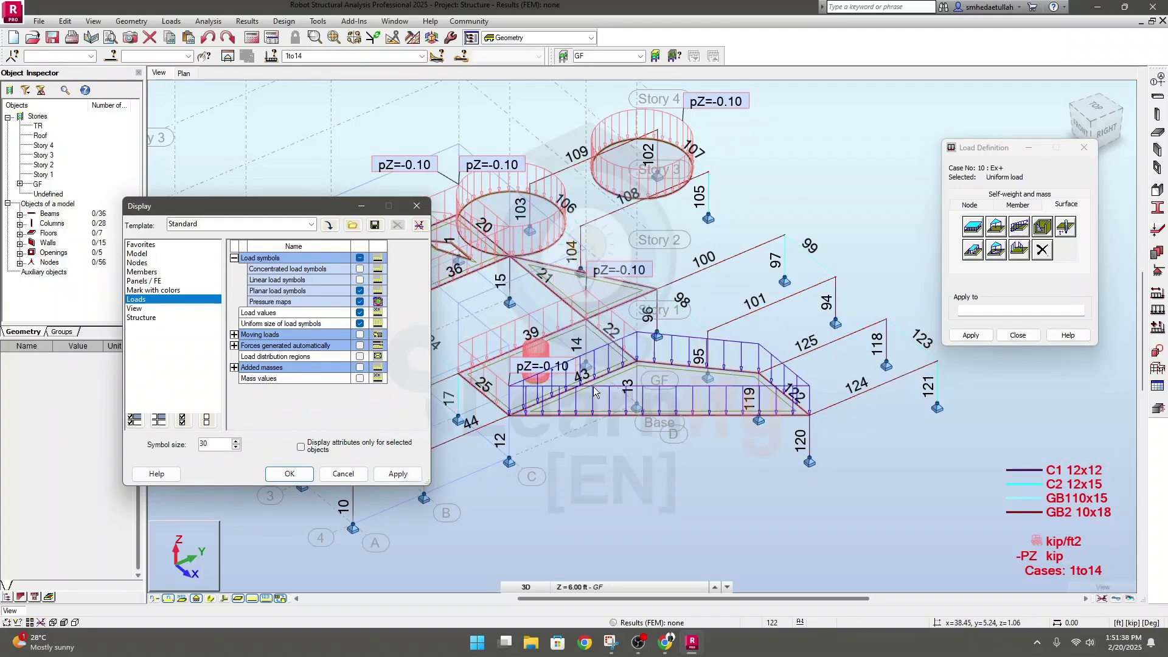
left_click_drag(304, 214, 206, 424)
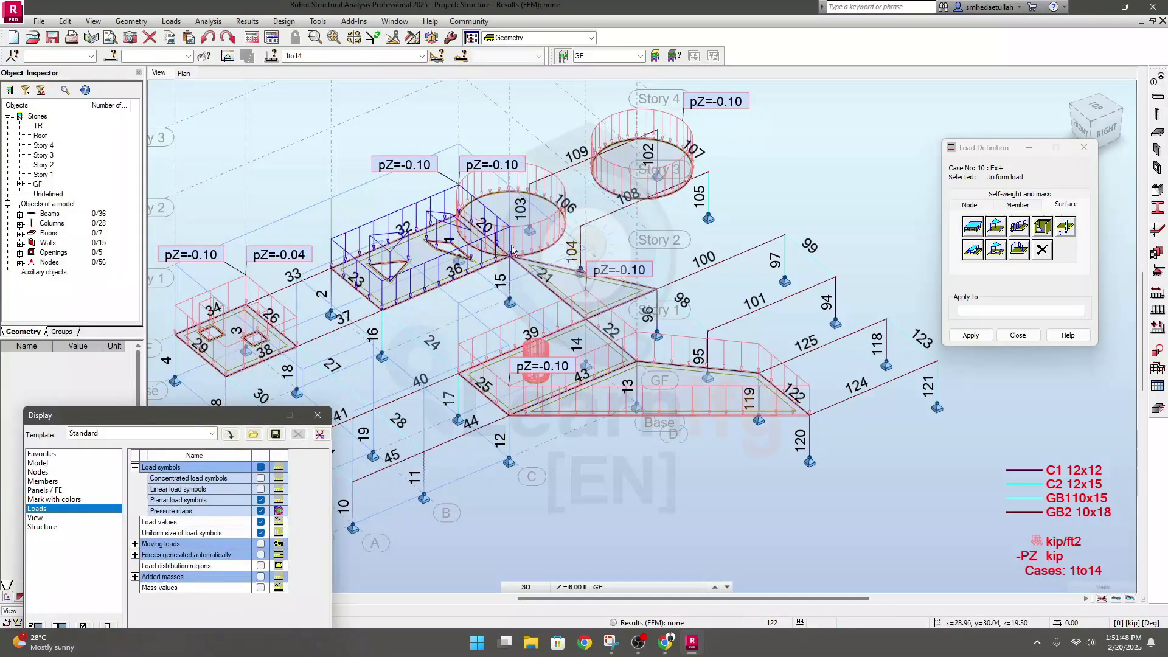
middle_click_drag(658, 470, 685, 502)
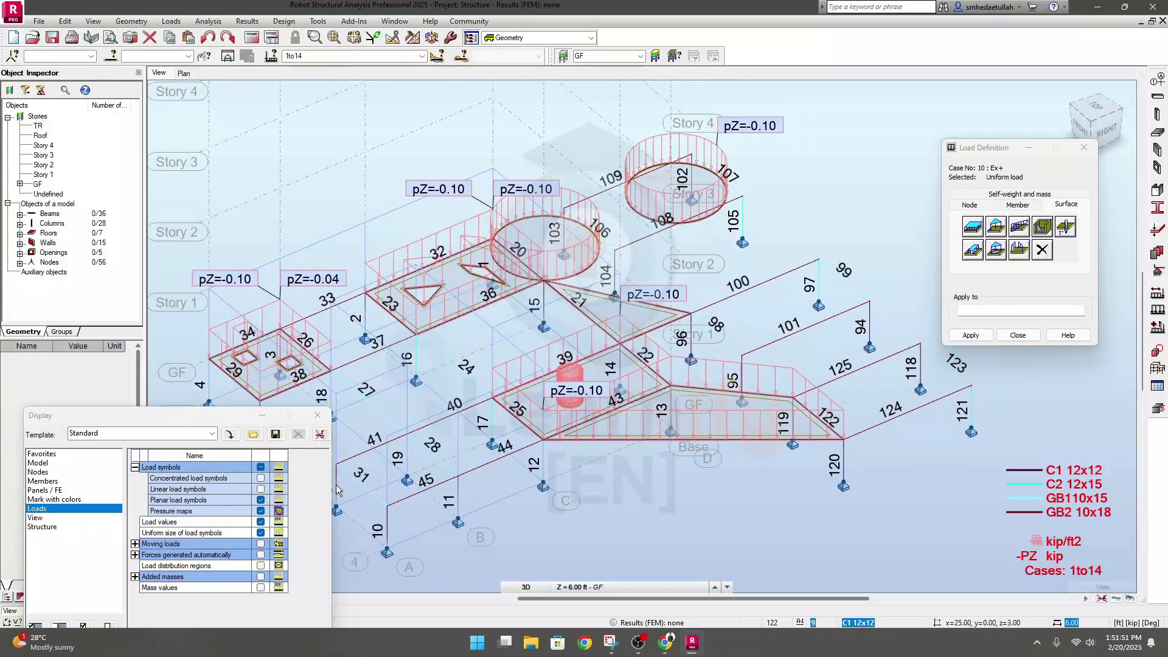
Turn the concentrated and linear load symbols back on in the display settings
left_click(260, 478)
left_click(260, 489)
left_click_drag(182, 416, 182, 222)
left_click(298, 490)
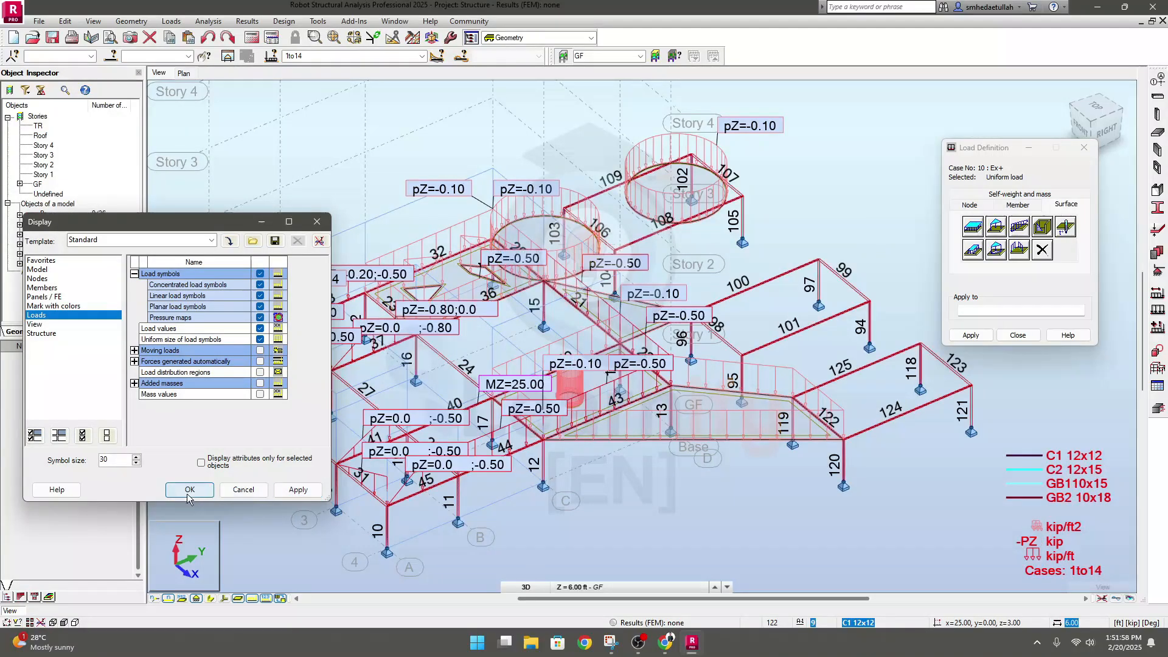
left_click(192, 494)
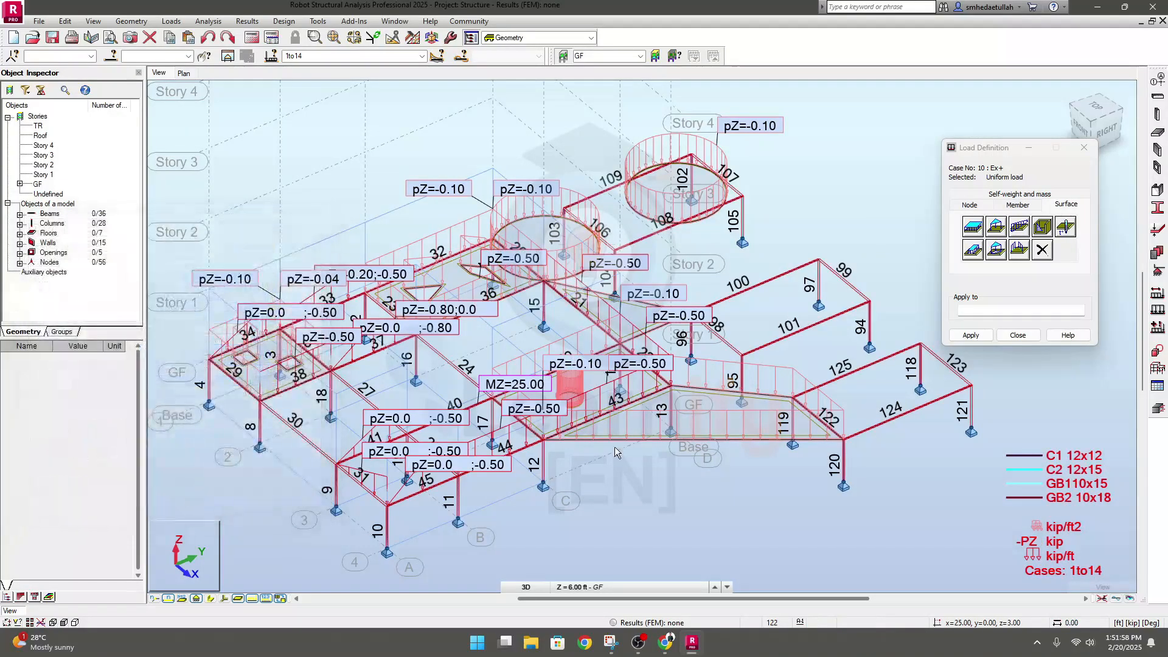
In the GF plan, define a Linear load 2p with P1 and P2 of -0.5 kip/ft in the Z direction
left_click(183, 73)
scroll(487, 287, "up", 3)
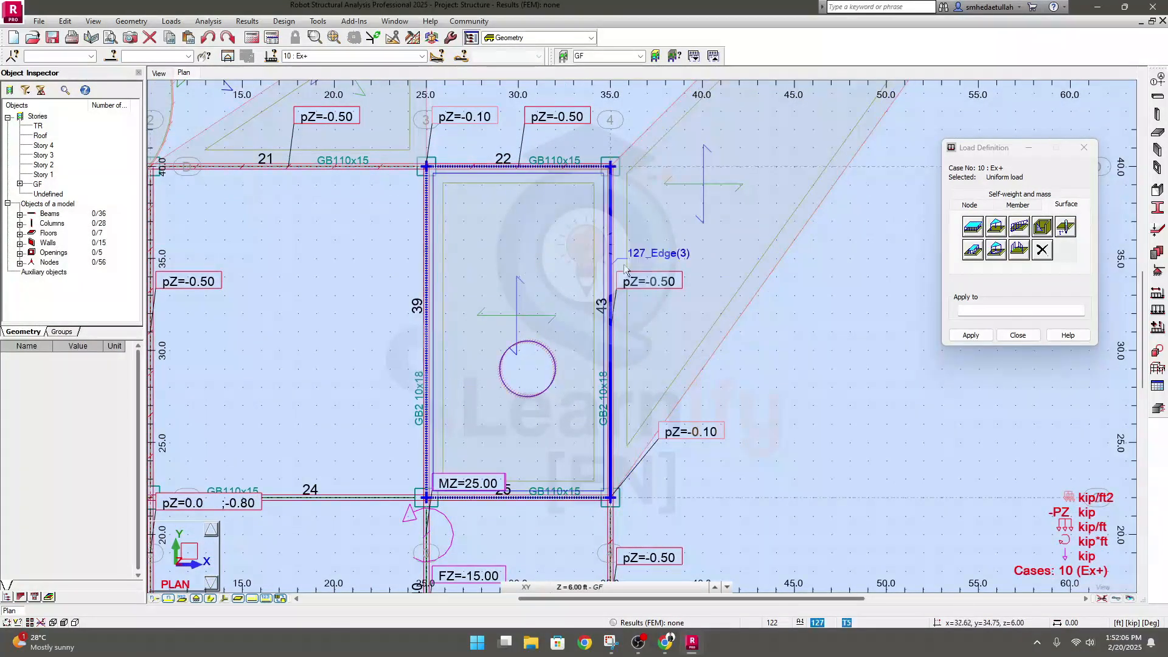
middle_click_drag(780, 370, 672, 393)
middle_click_drag(783, 355, 728, 390)
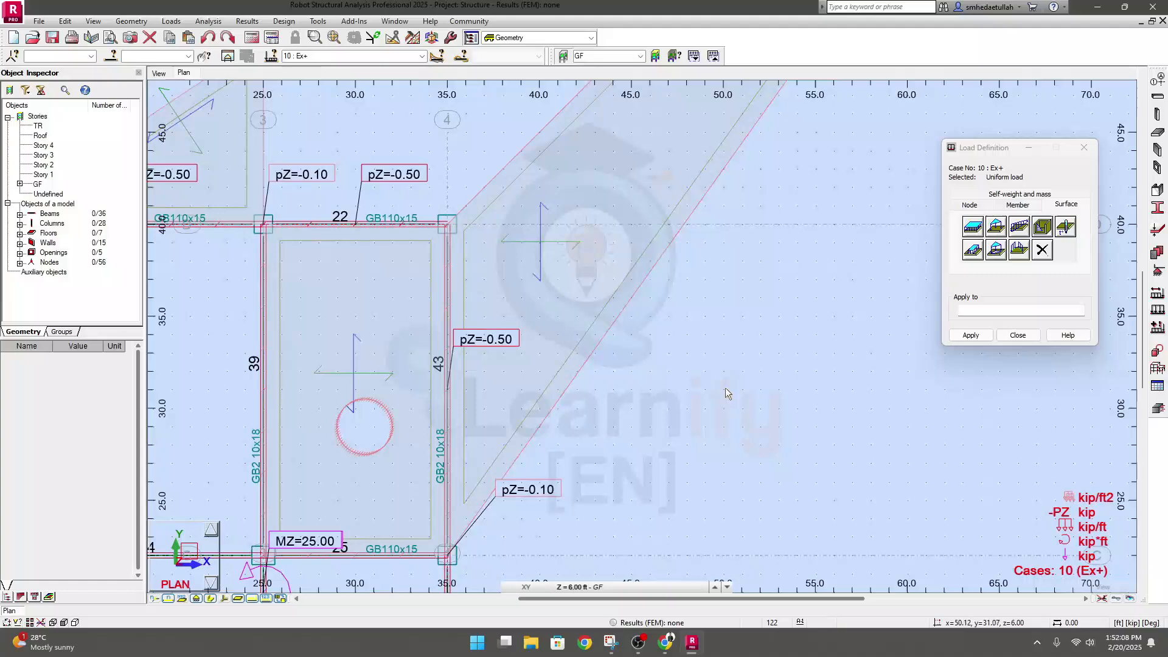
left_click(1020, 228)
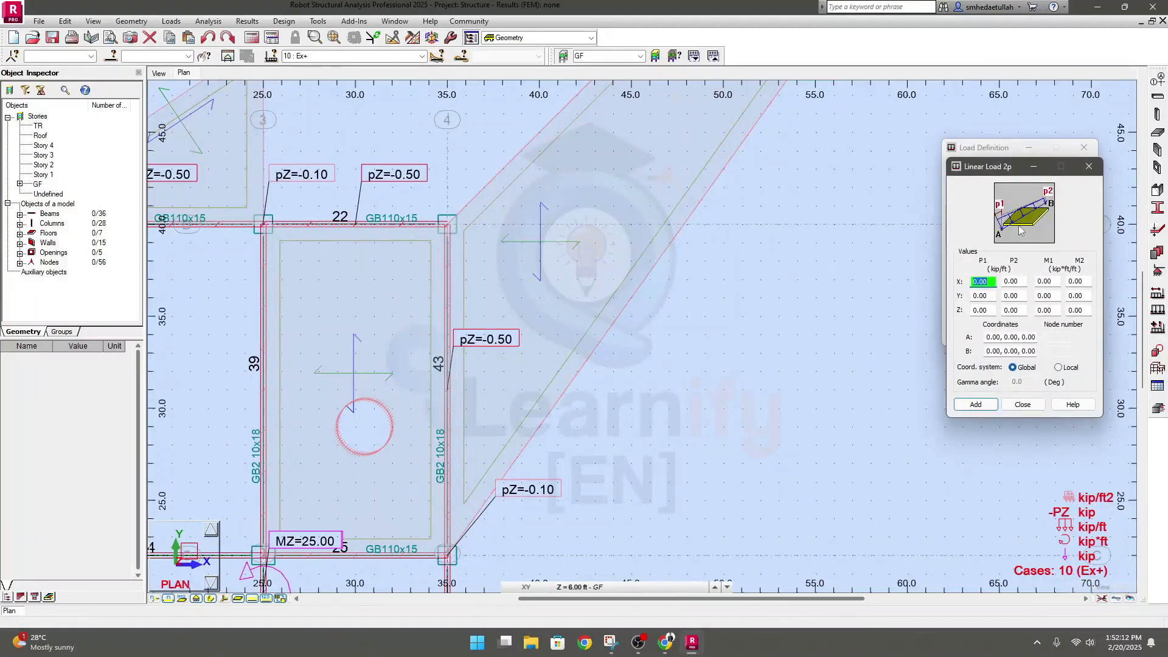
left_click(1019, 280)
left_click(982, 310)
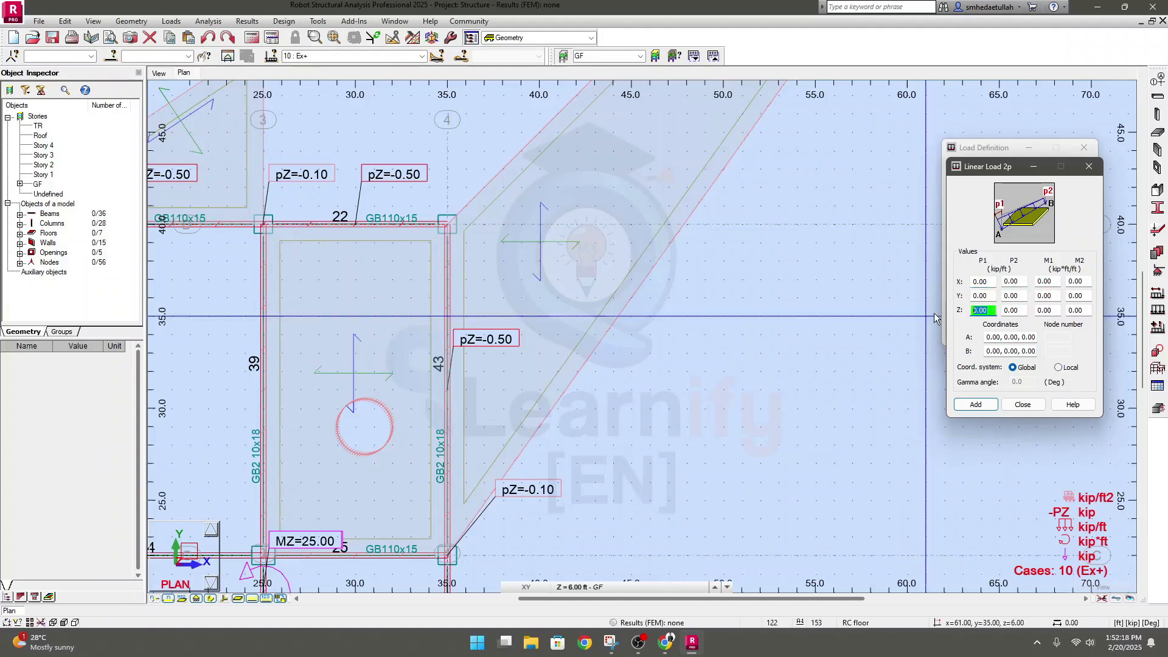
type("0.")
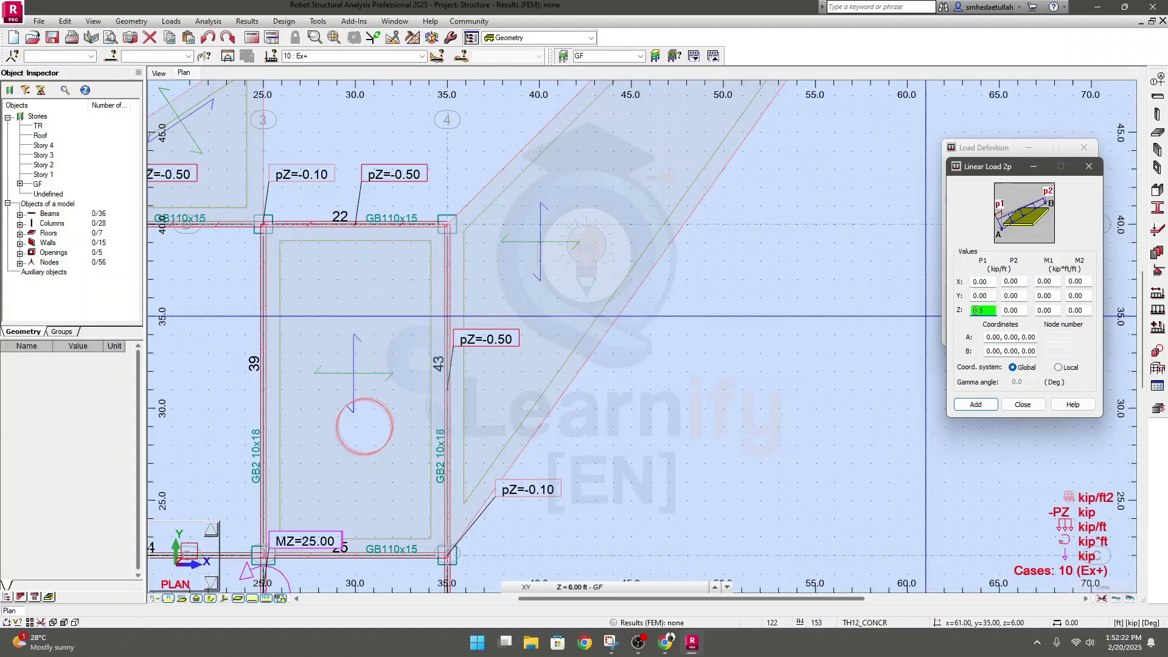
left_click(1020, 310)
type("0")
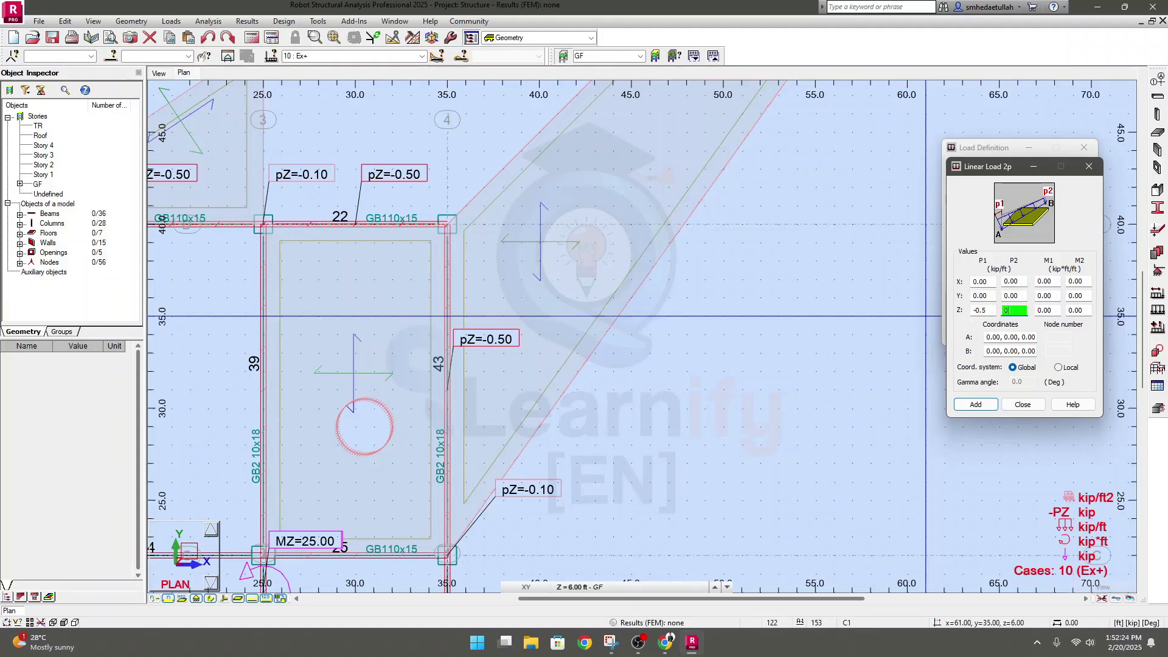
key("BackSpace")
type("-0.5")
left_click(980, 413)
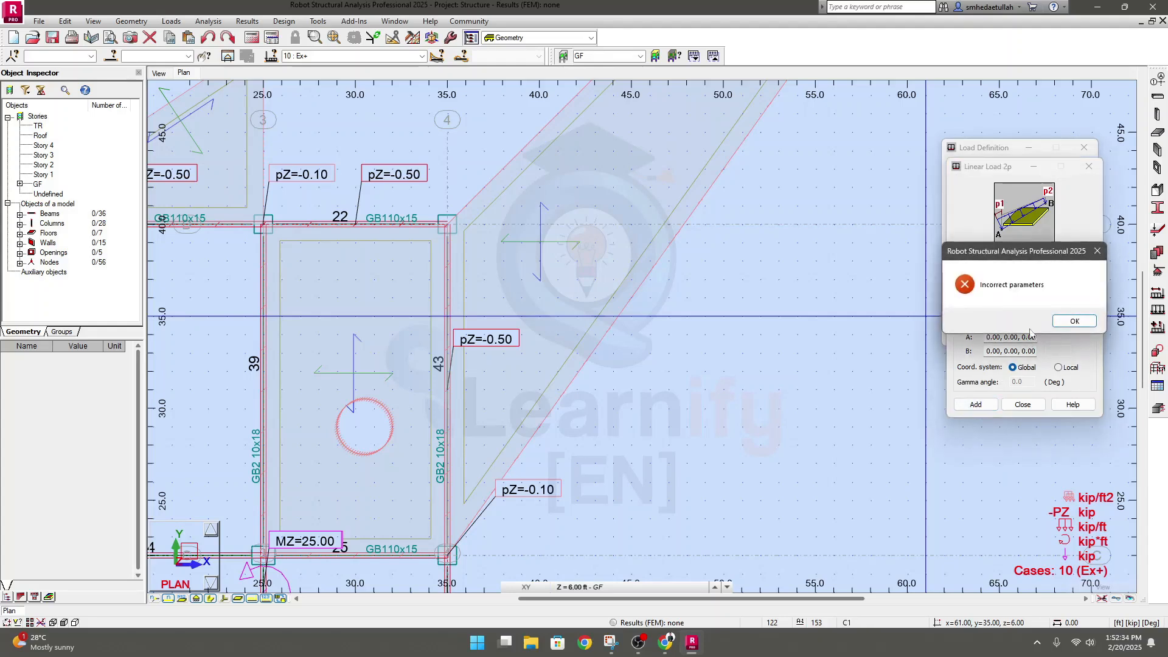
left_click(1072, 320)
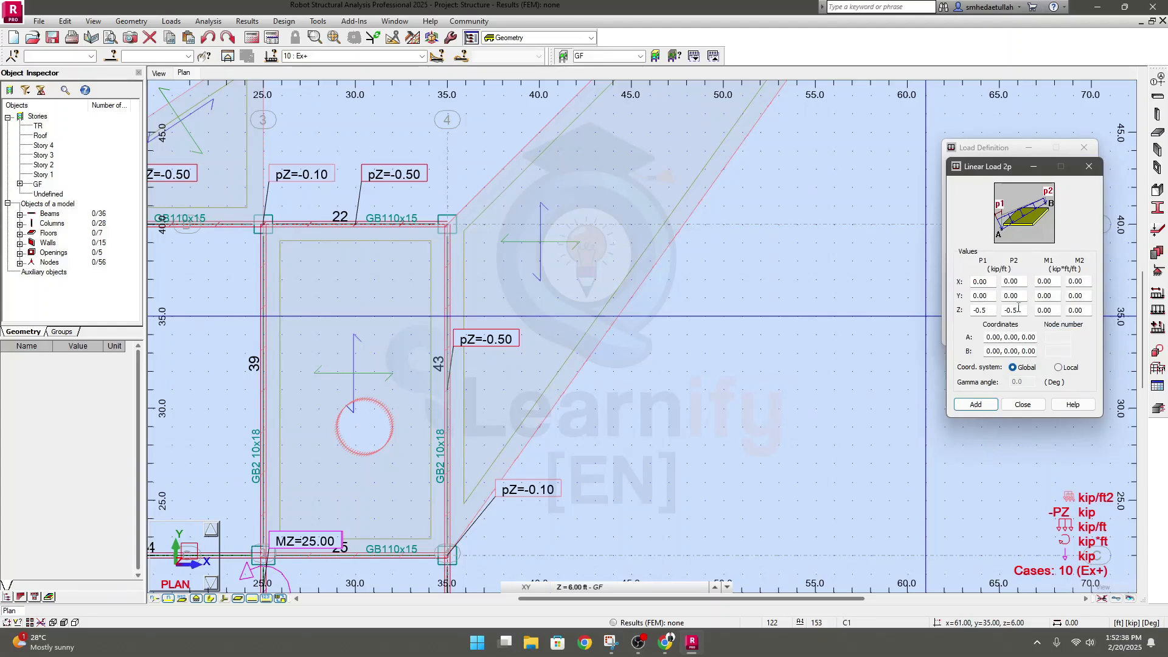
Place the linear load on the slab between grids 3-4 and C-D, from point A (26, 39, 6) to point B (33, 32, 6), and add it
left_click(1013, 310)
left_click(986, 310)
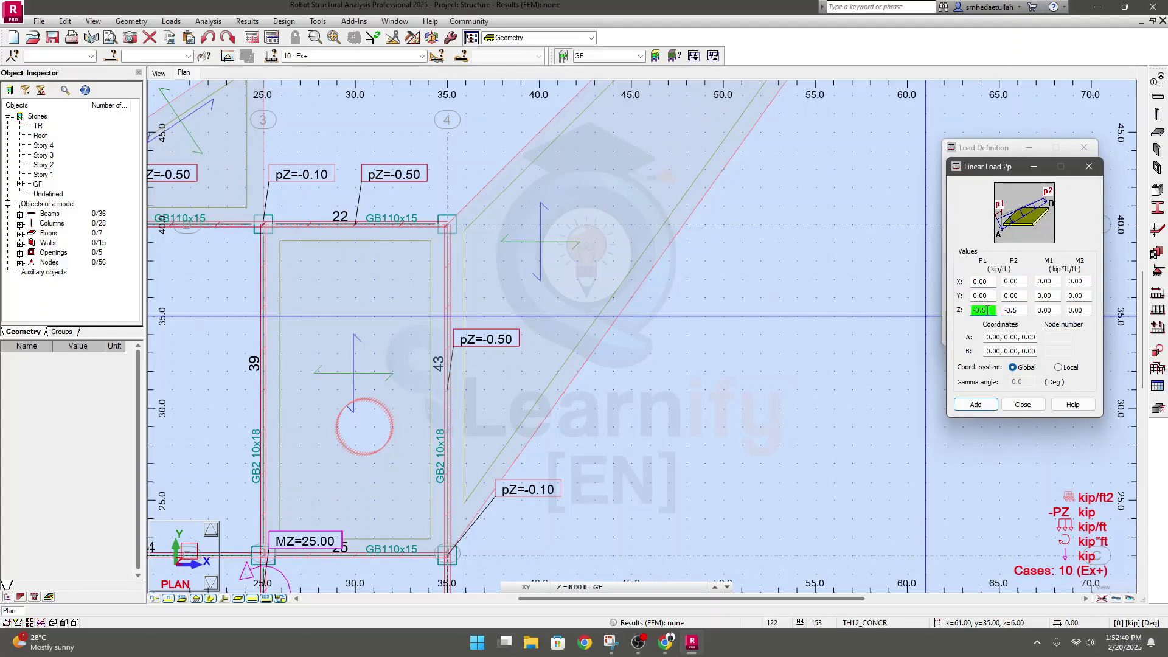
left_click(1016, 309)
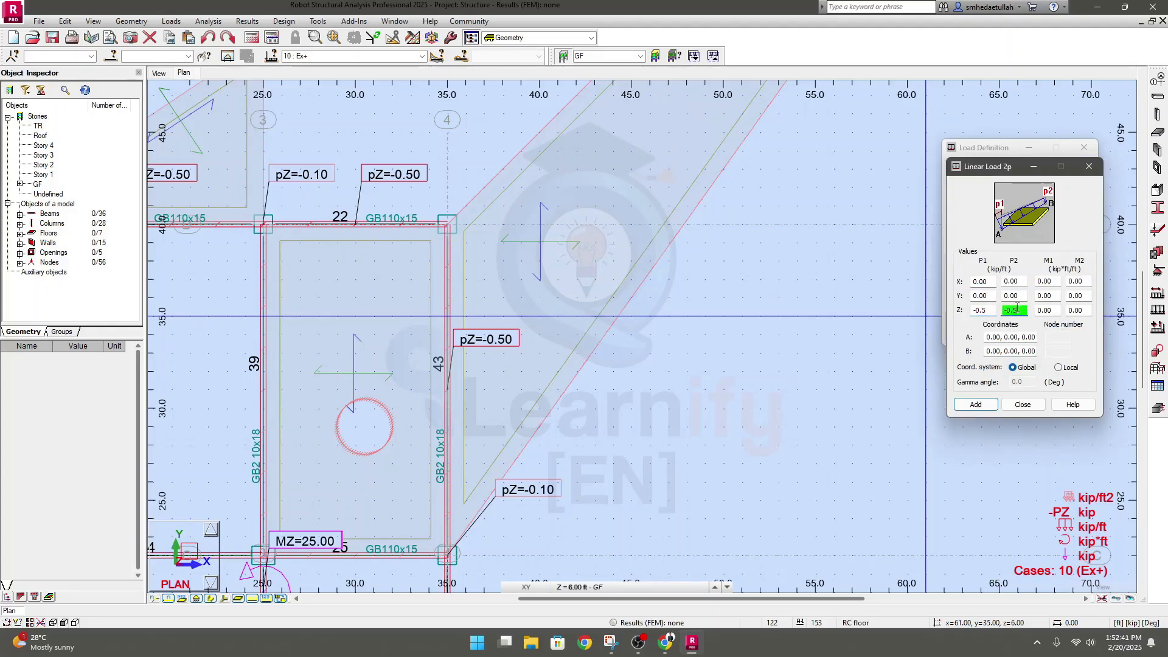
left_click(985, 338)
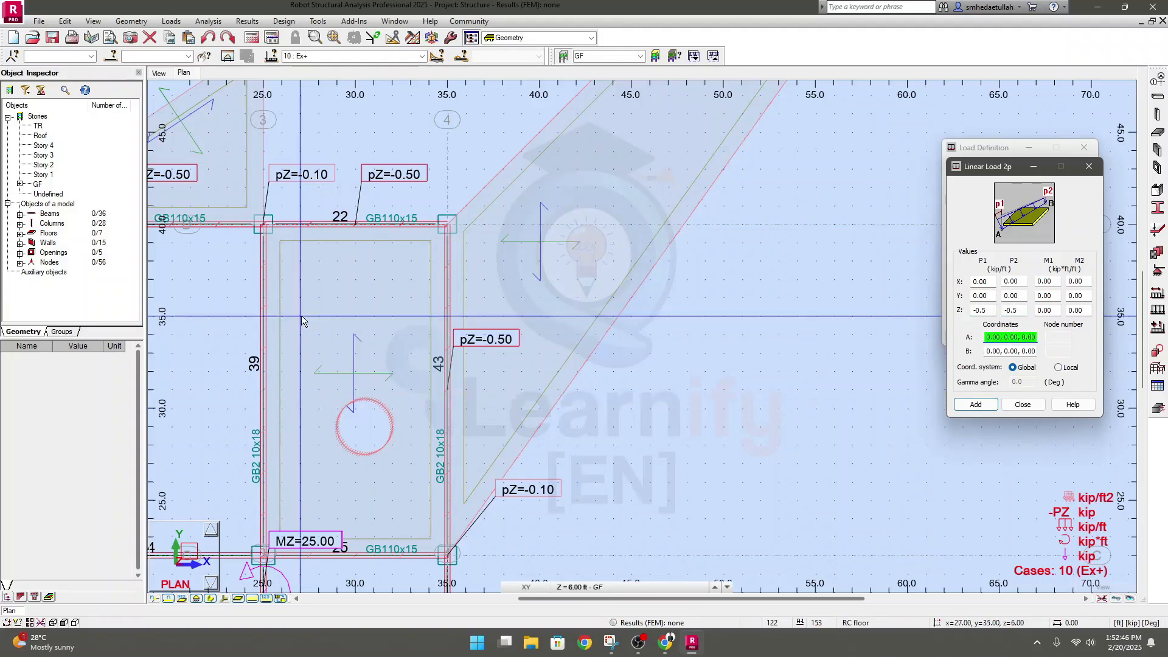
left_click(281, 243)
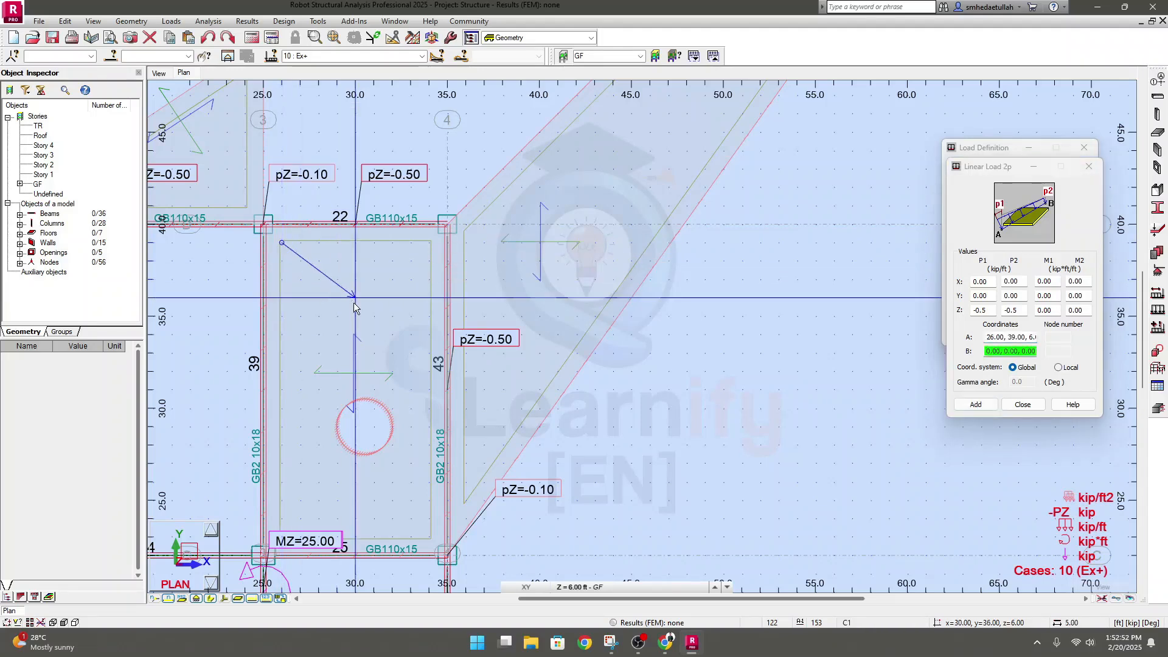
left_click(406, 370)
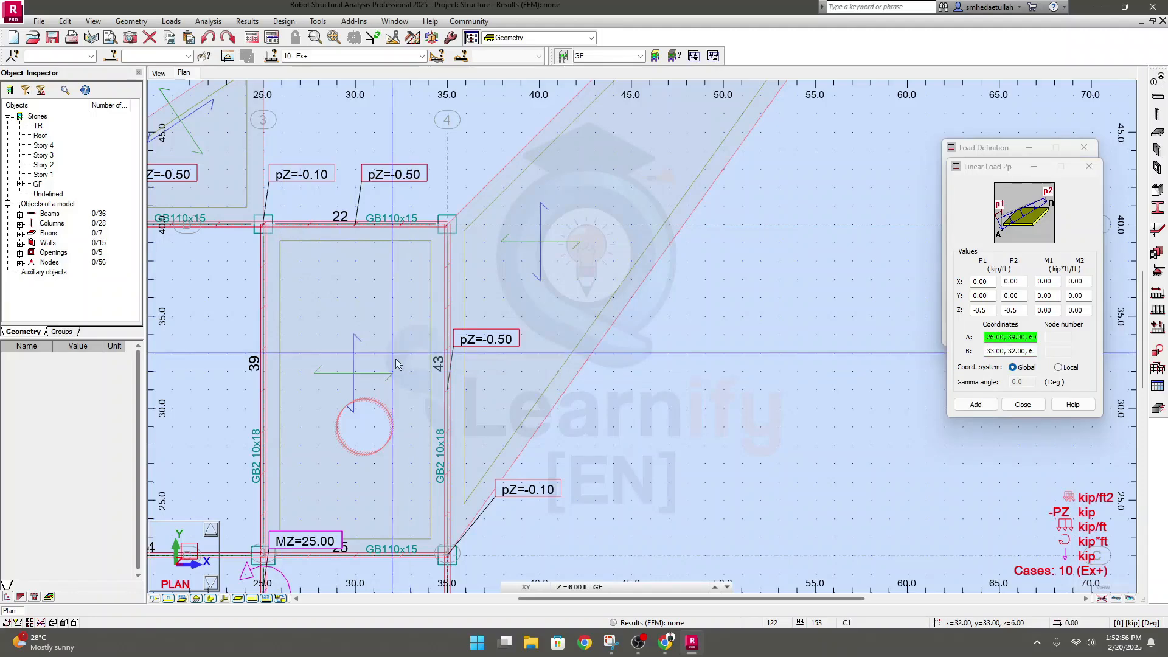
left_click(975, 405)
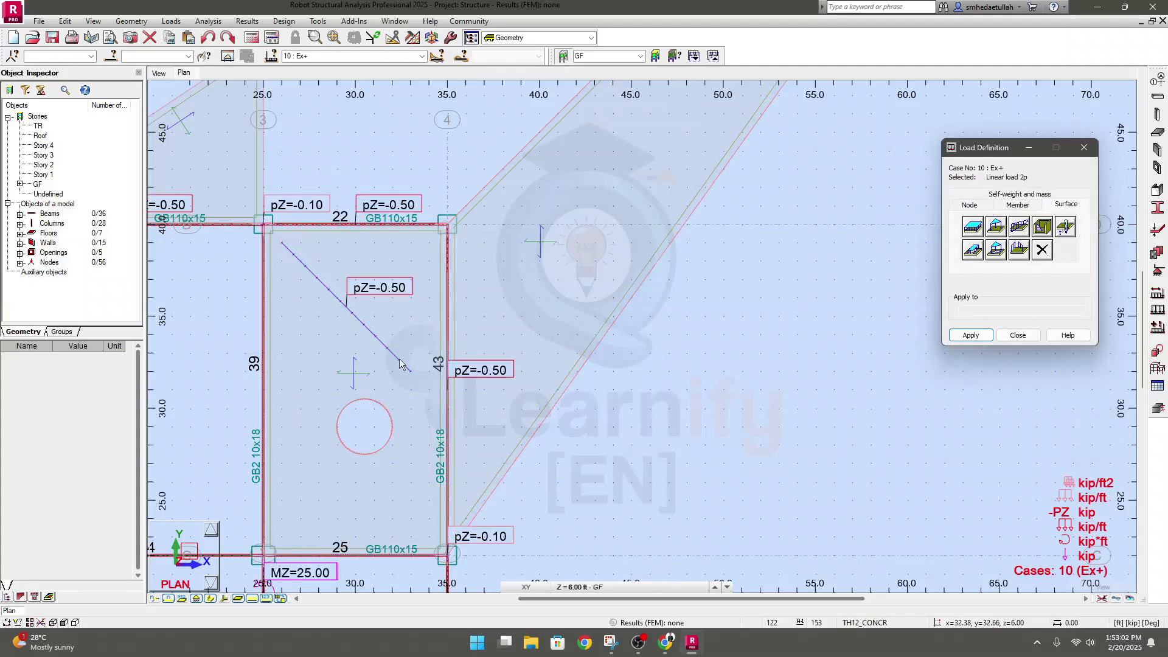
Inspect the two-point linear load on the slab between grids 3-4 and C-D in the 3D view
left_click(158, 73)
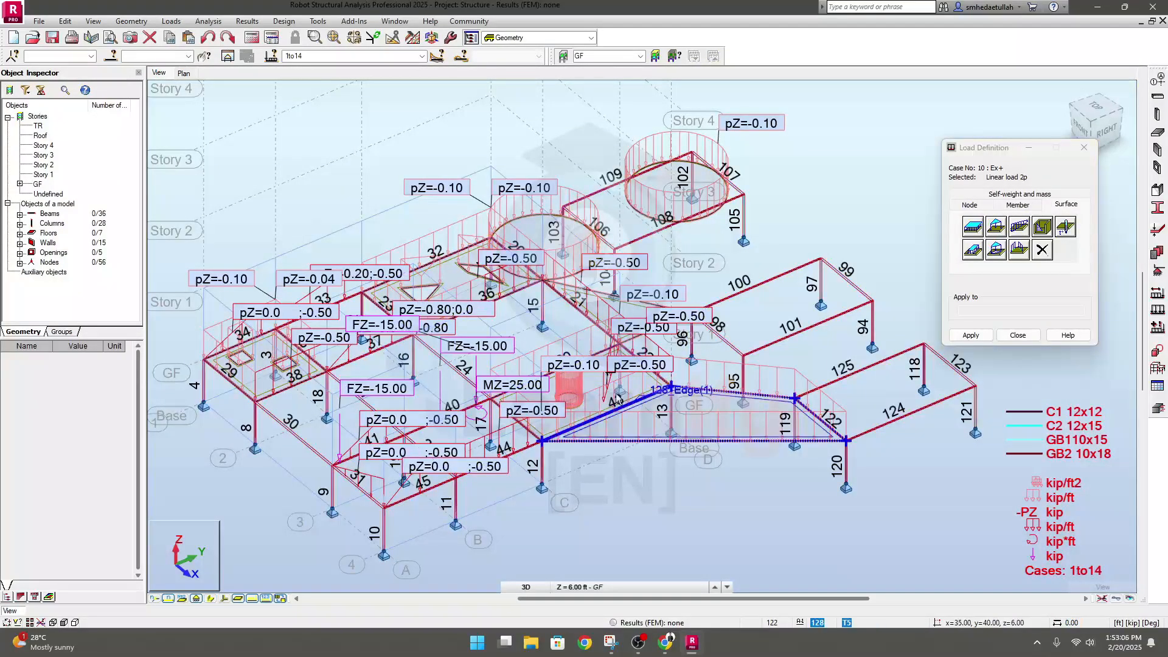
scroll(625, 369, "up", 3)
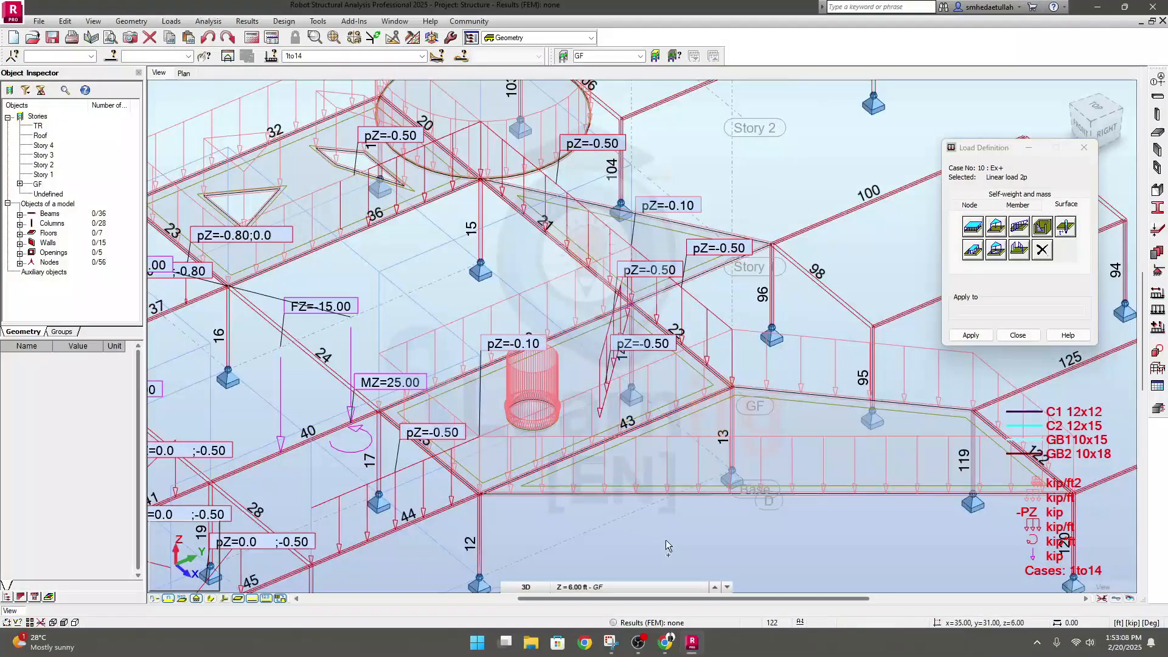
middle_click_drag(666, 540, 597, 508, "shift")
scroll(506, 435, "up", 2)
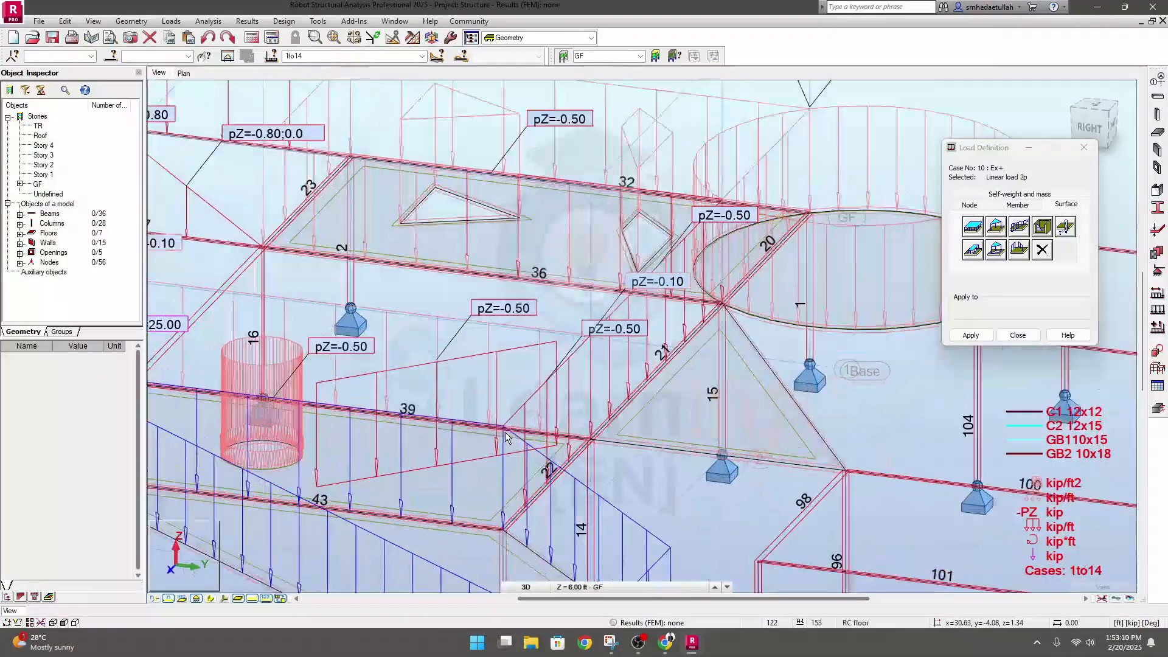
middle_click_drag(506, 436, 610, 425)
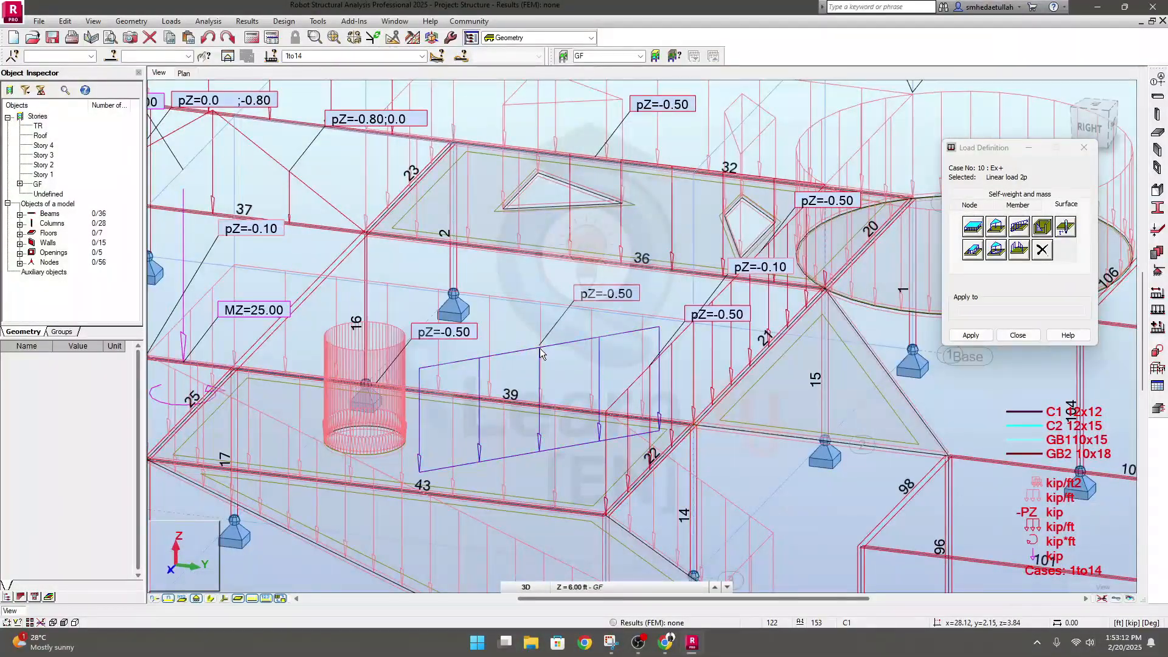
scroll(546, 360, "down", 3)
middle_click_drag(439, 512, 457, 531, "shift")
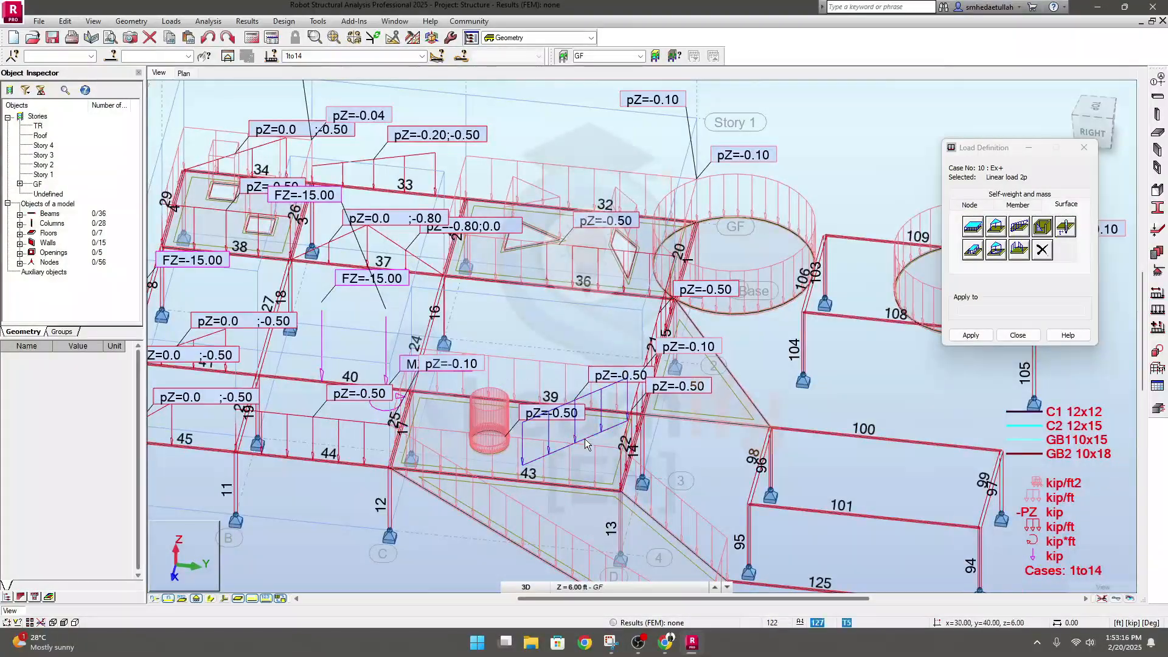